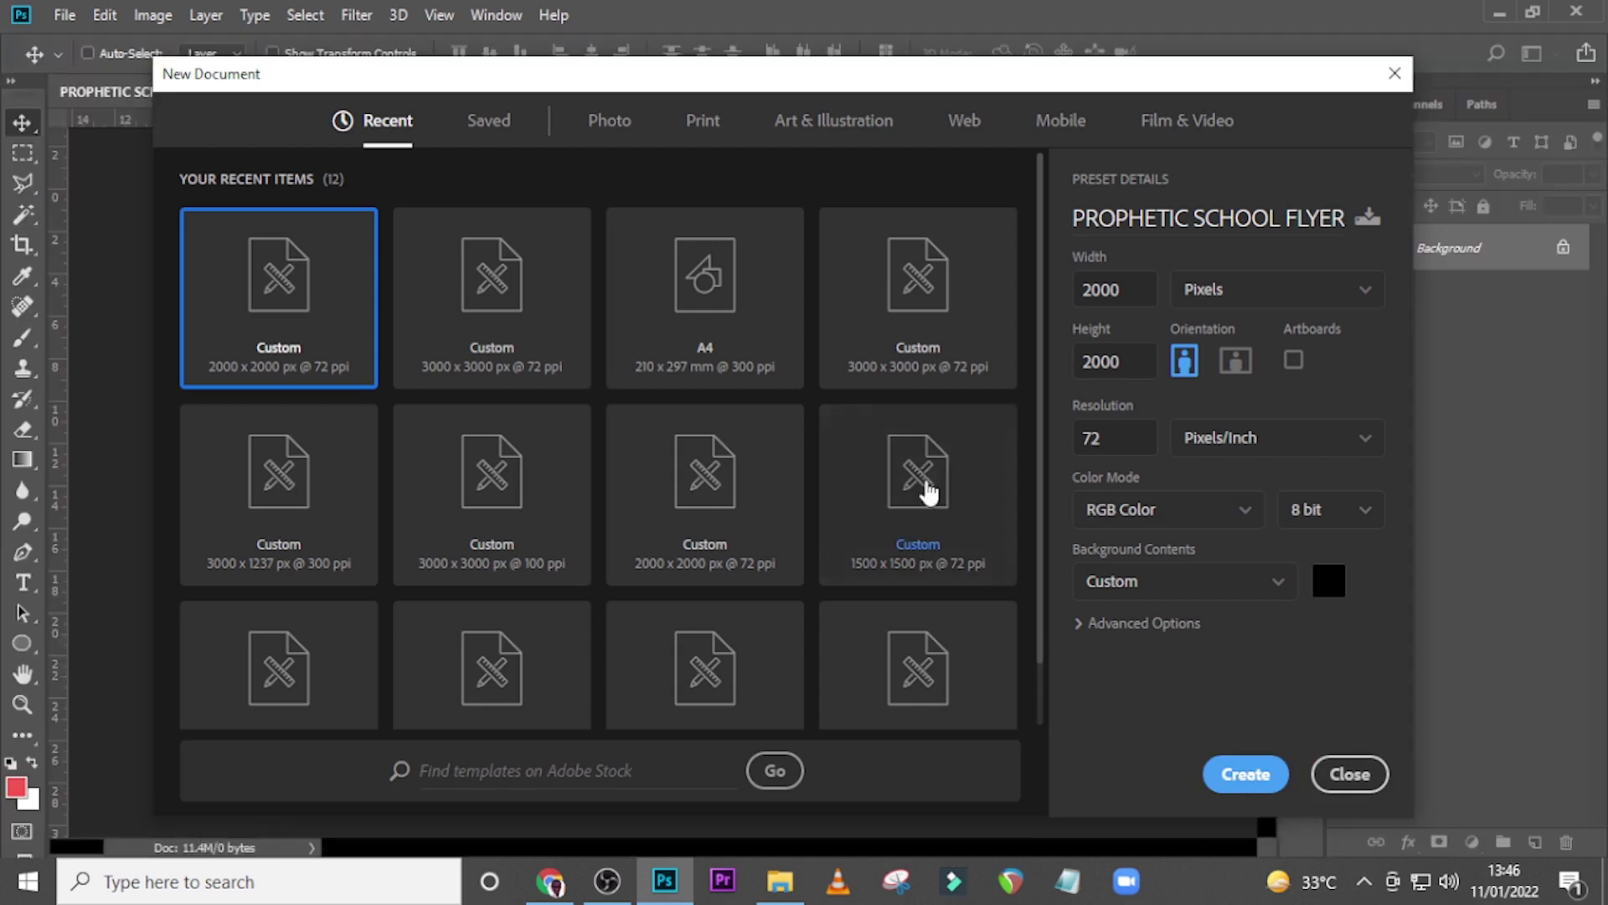
Create a guide layout on the canvas with two columns, two rows and no margin
left_click(436, 14)
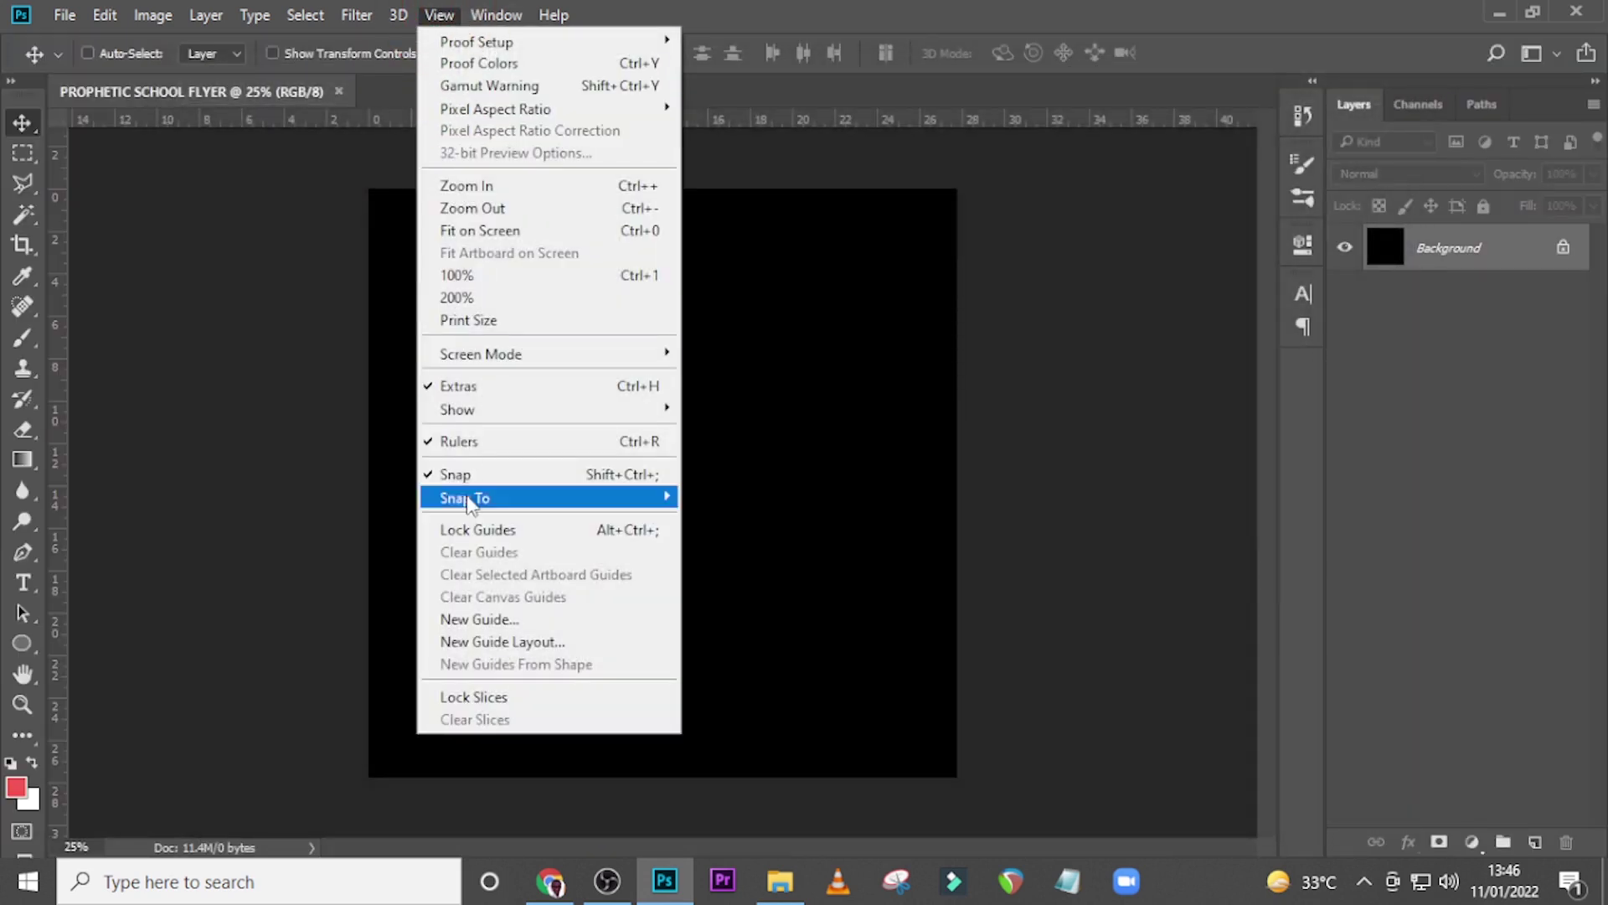
left_click(478, 642)
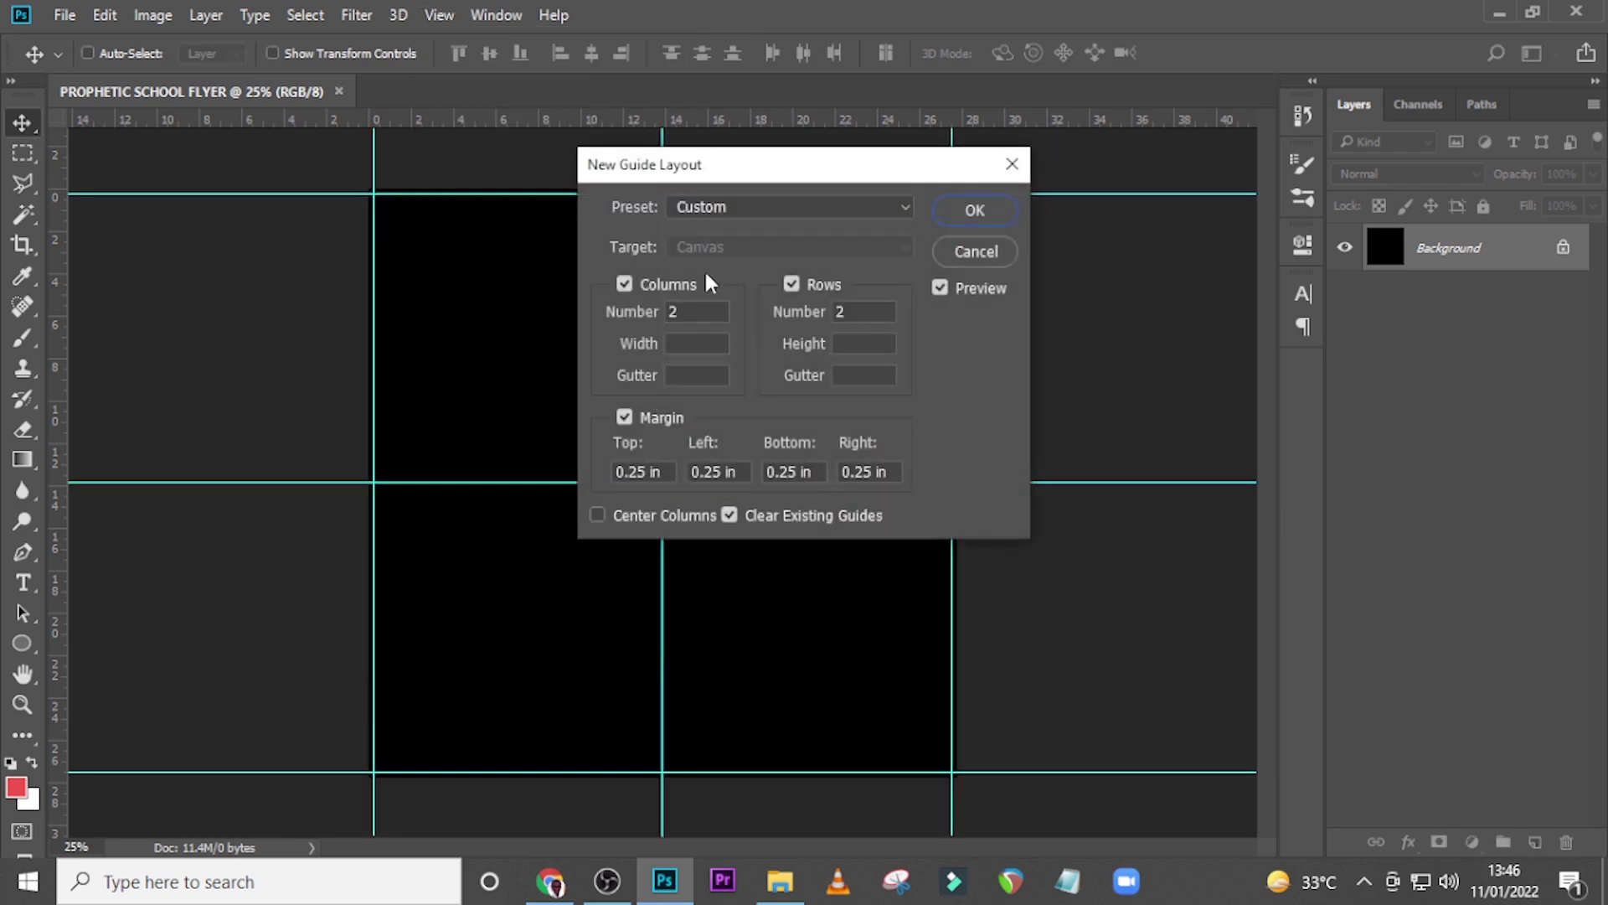
left_click(623, 417)
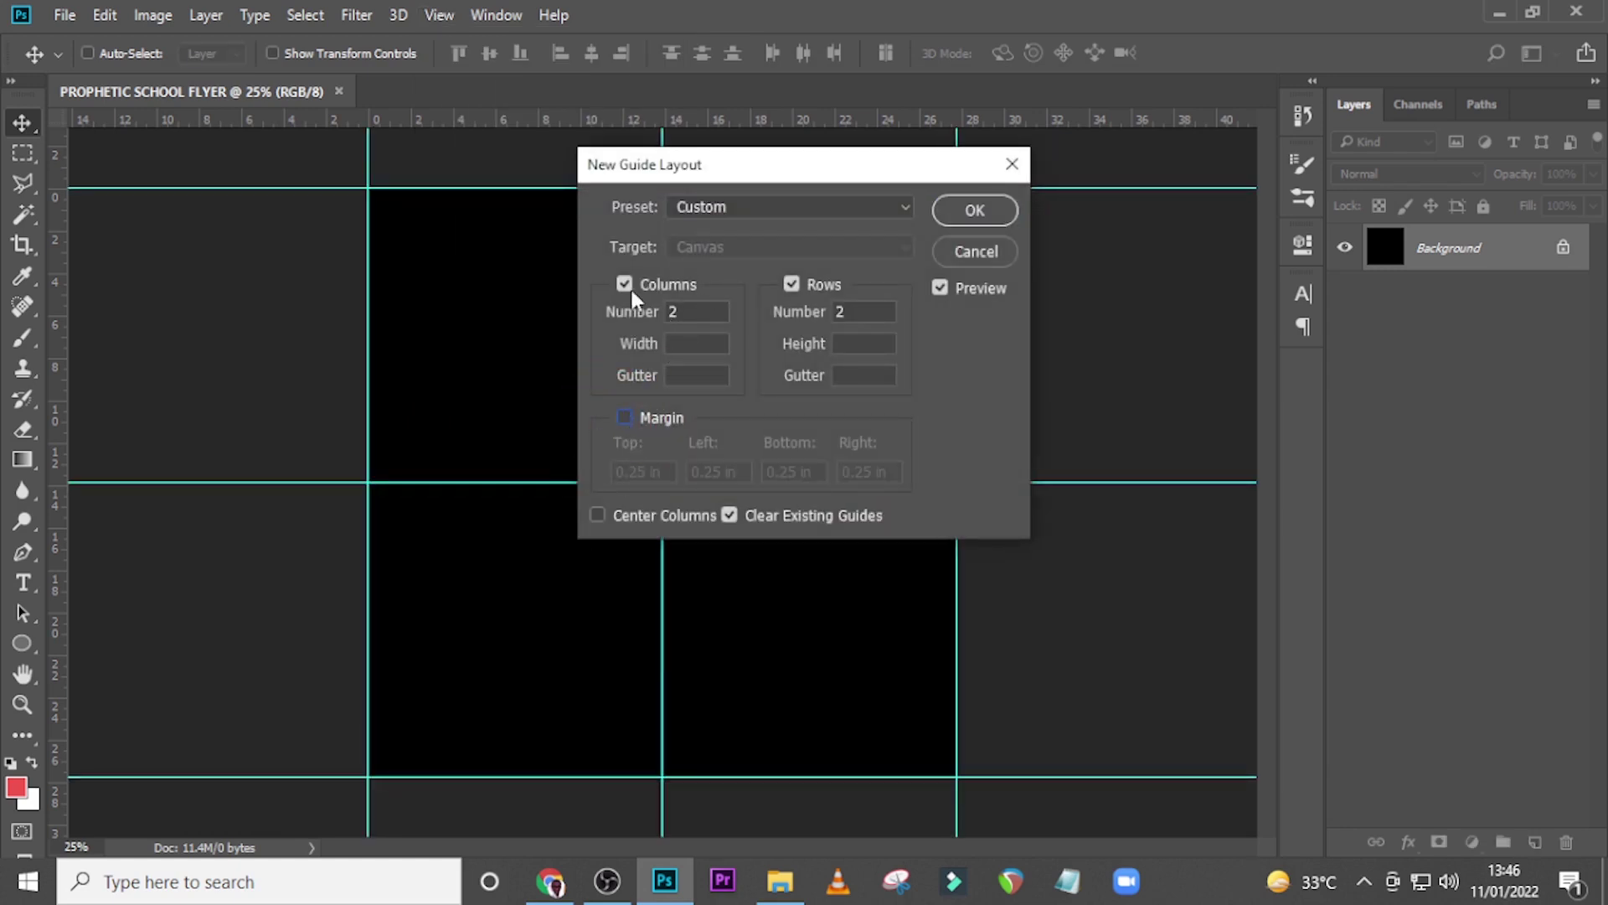
left_click_drag(671, 311, 635, 307)
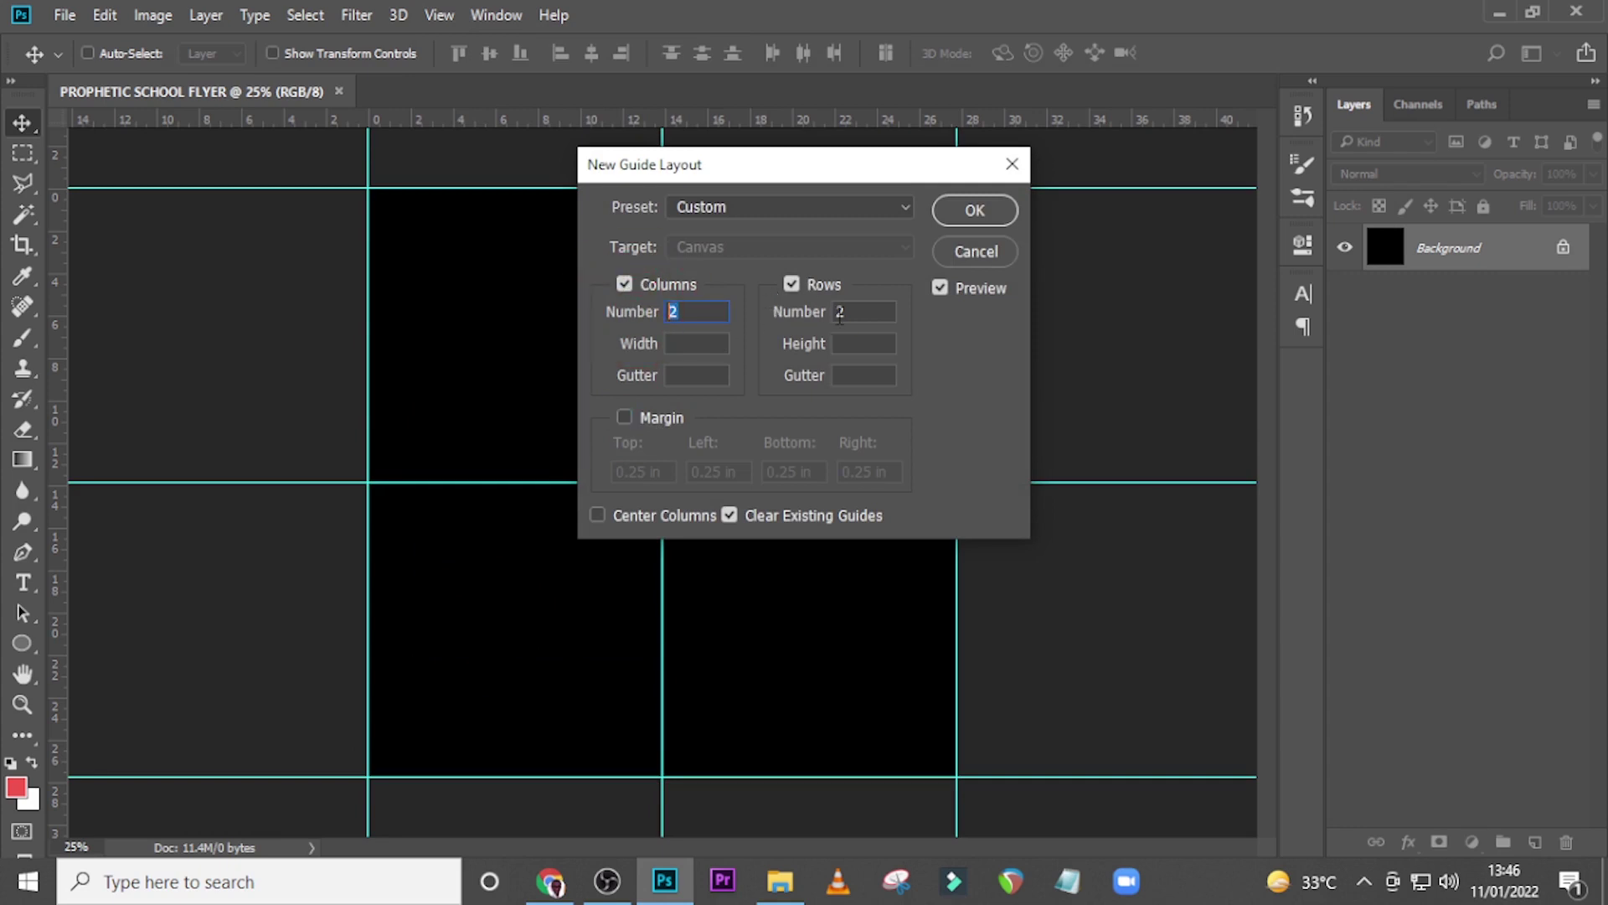
left_click_drag(846, 314, 794, 315)
left_click(985, 210)
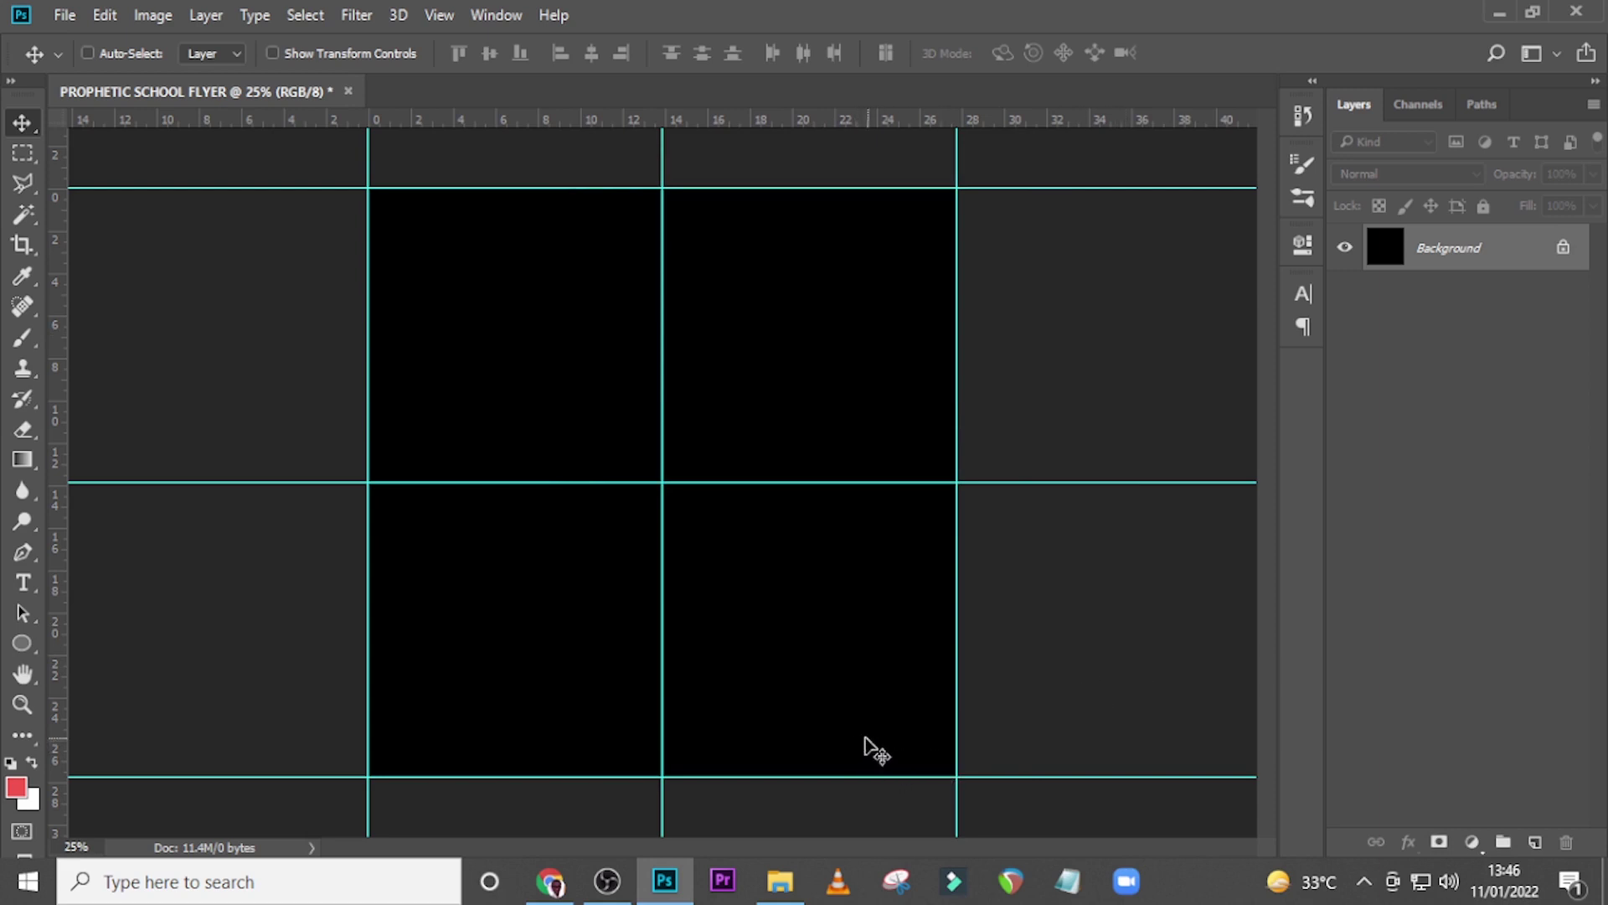
Add a text layer in the canvas's upper-right quarter with the word PROPHETIC copied from 73.txt
key("t")
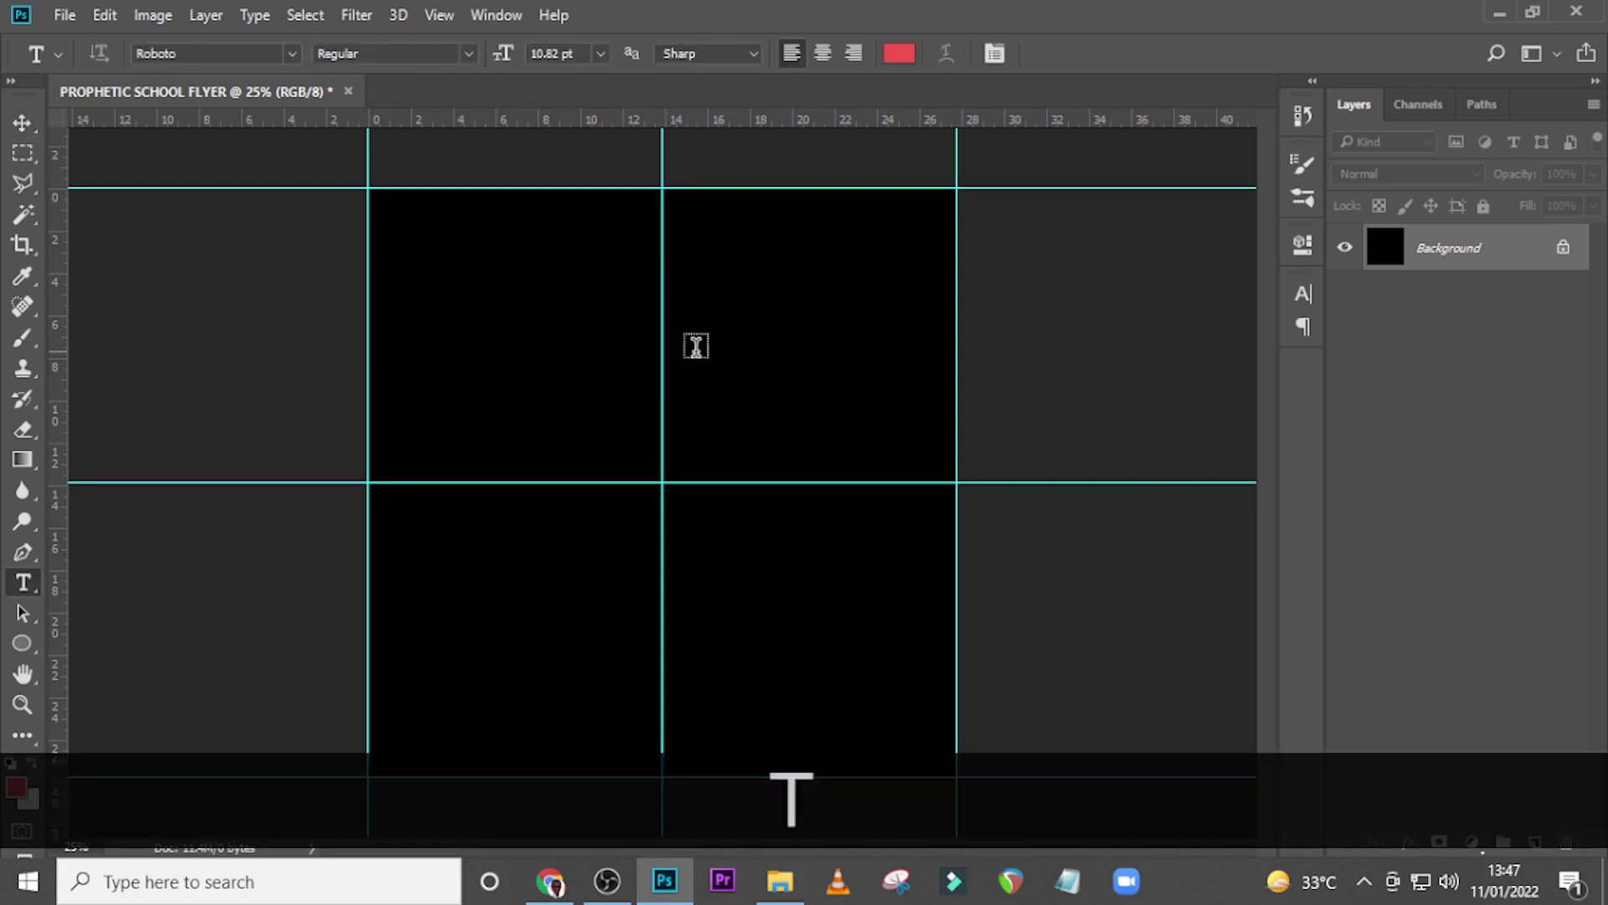
left_click(704, 339)
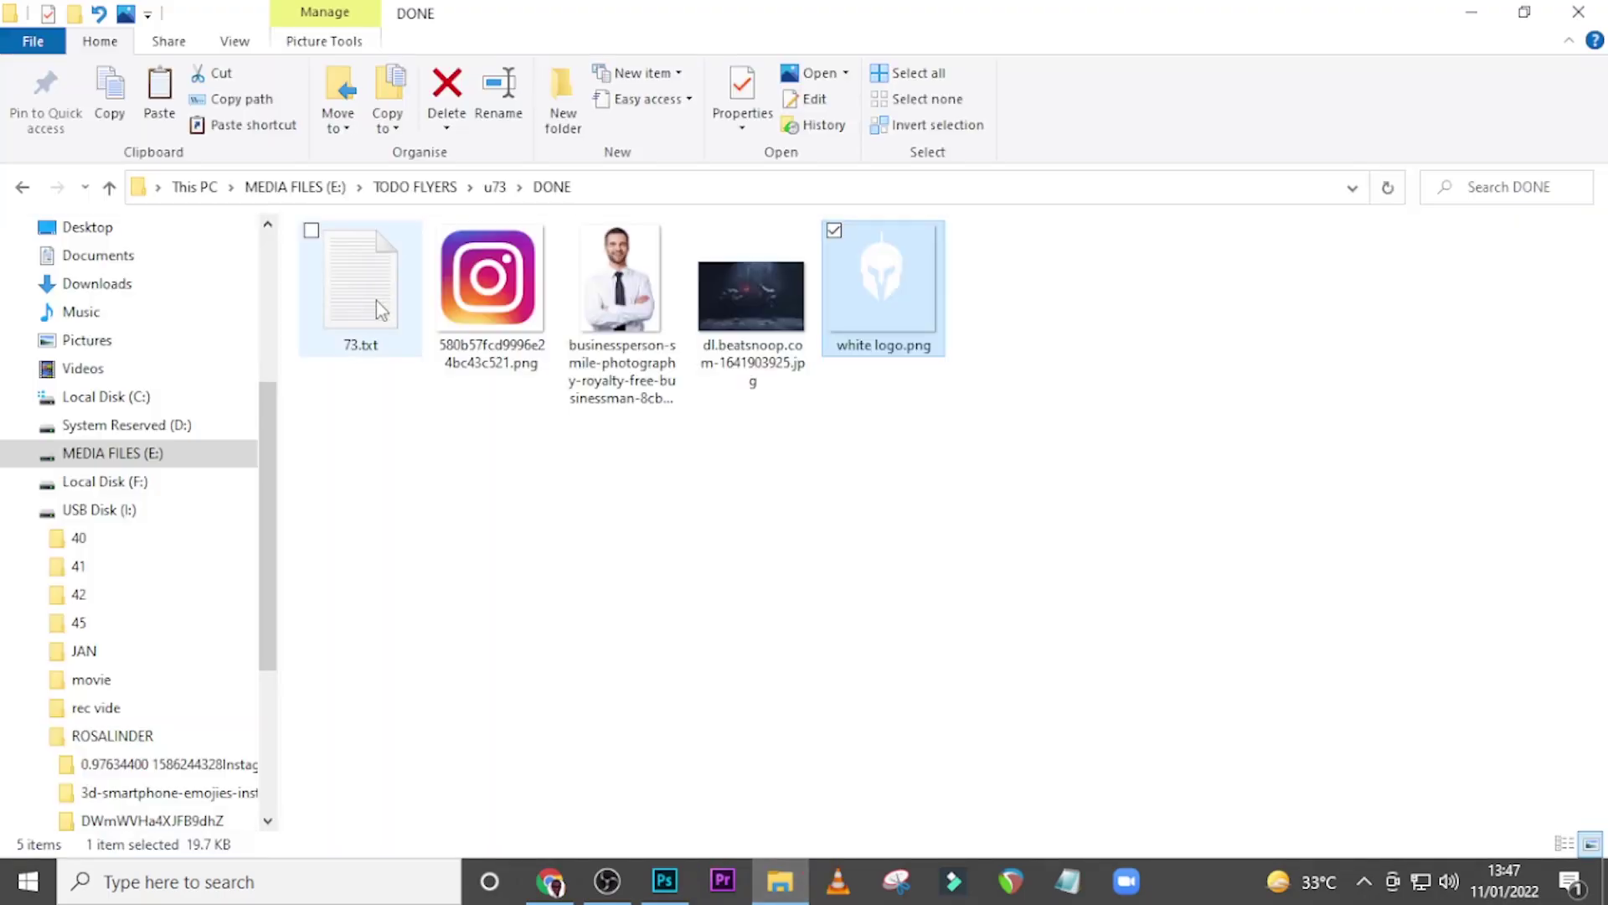
left_click(375, 300)
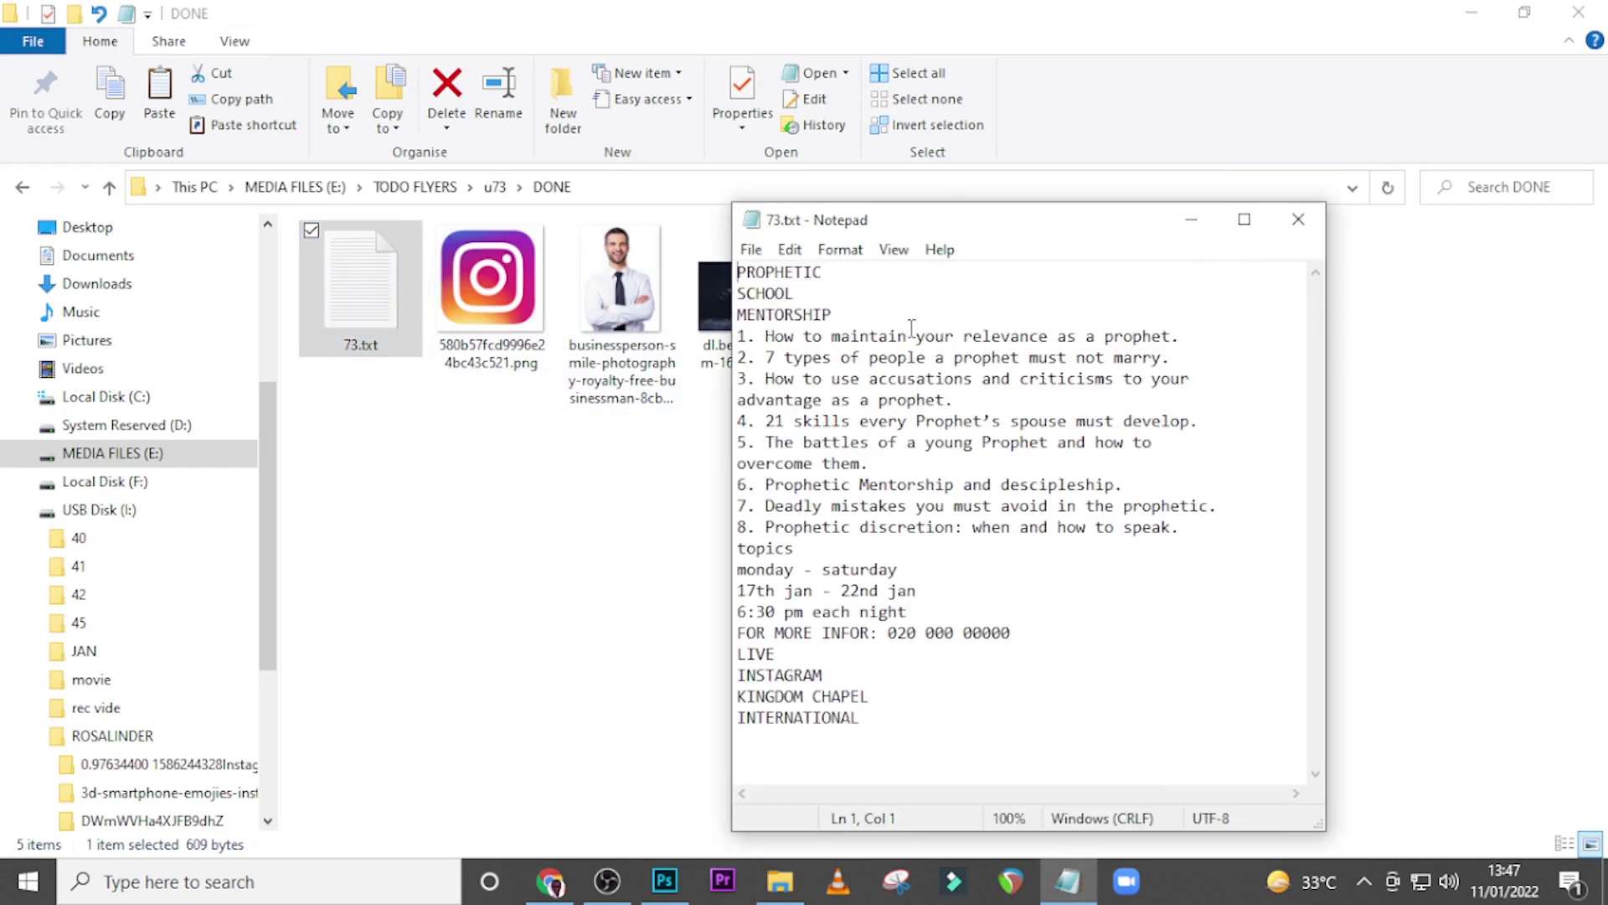
left_click_drag(963, 219, 1083, 226)
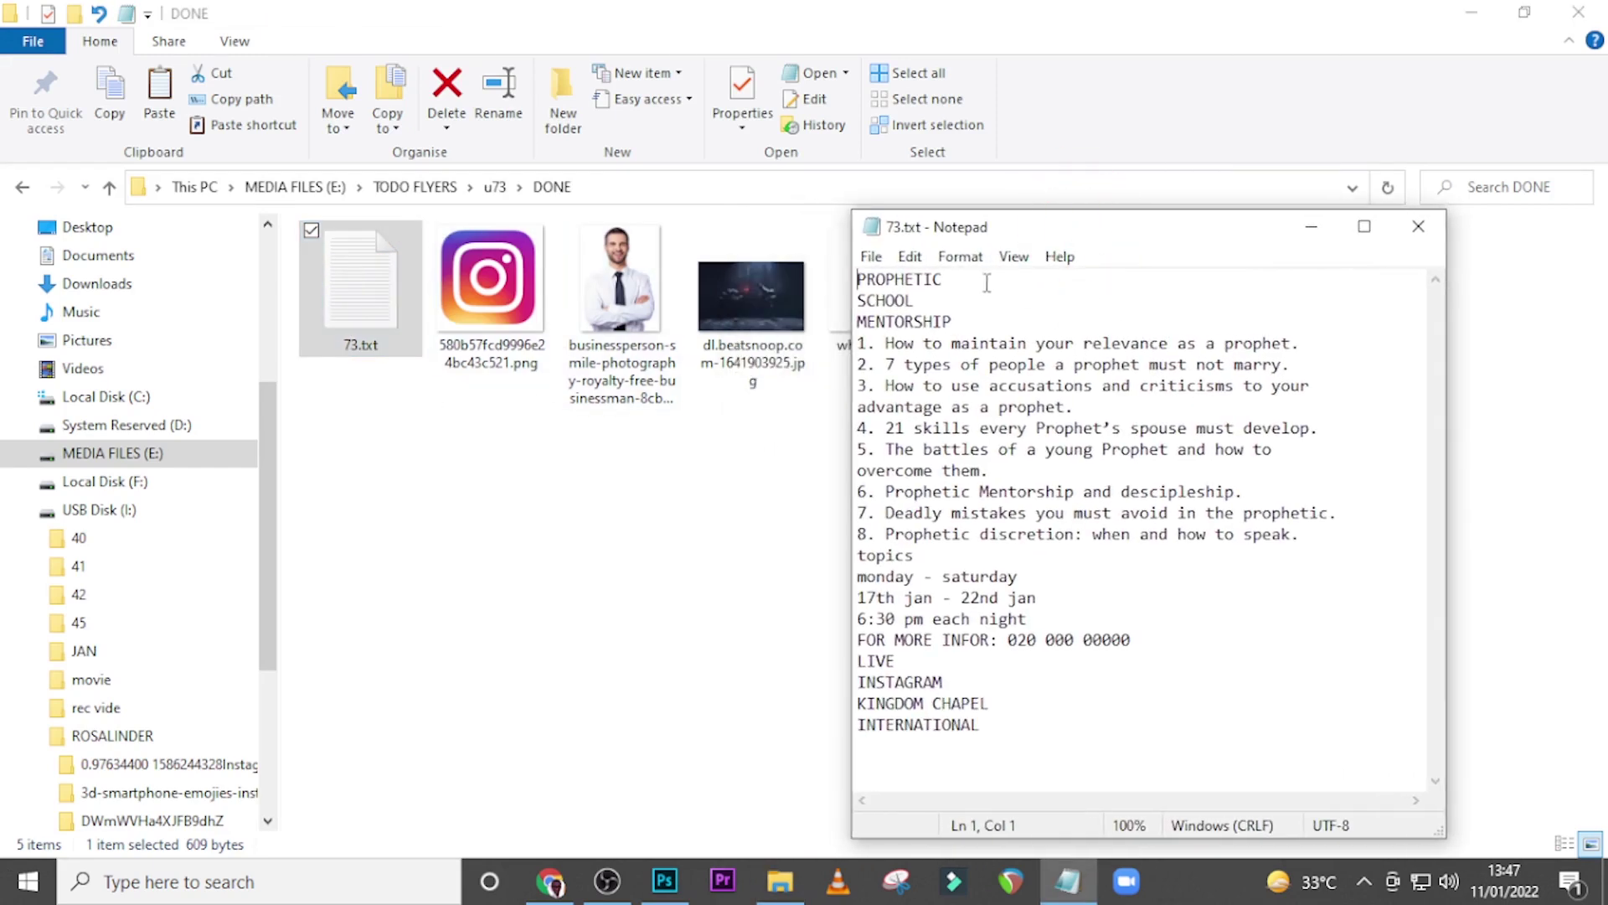
left_click_drag(987, 282, 837, 264)
key("ctrl+c")
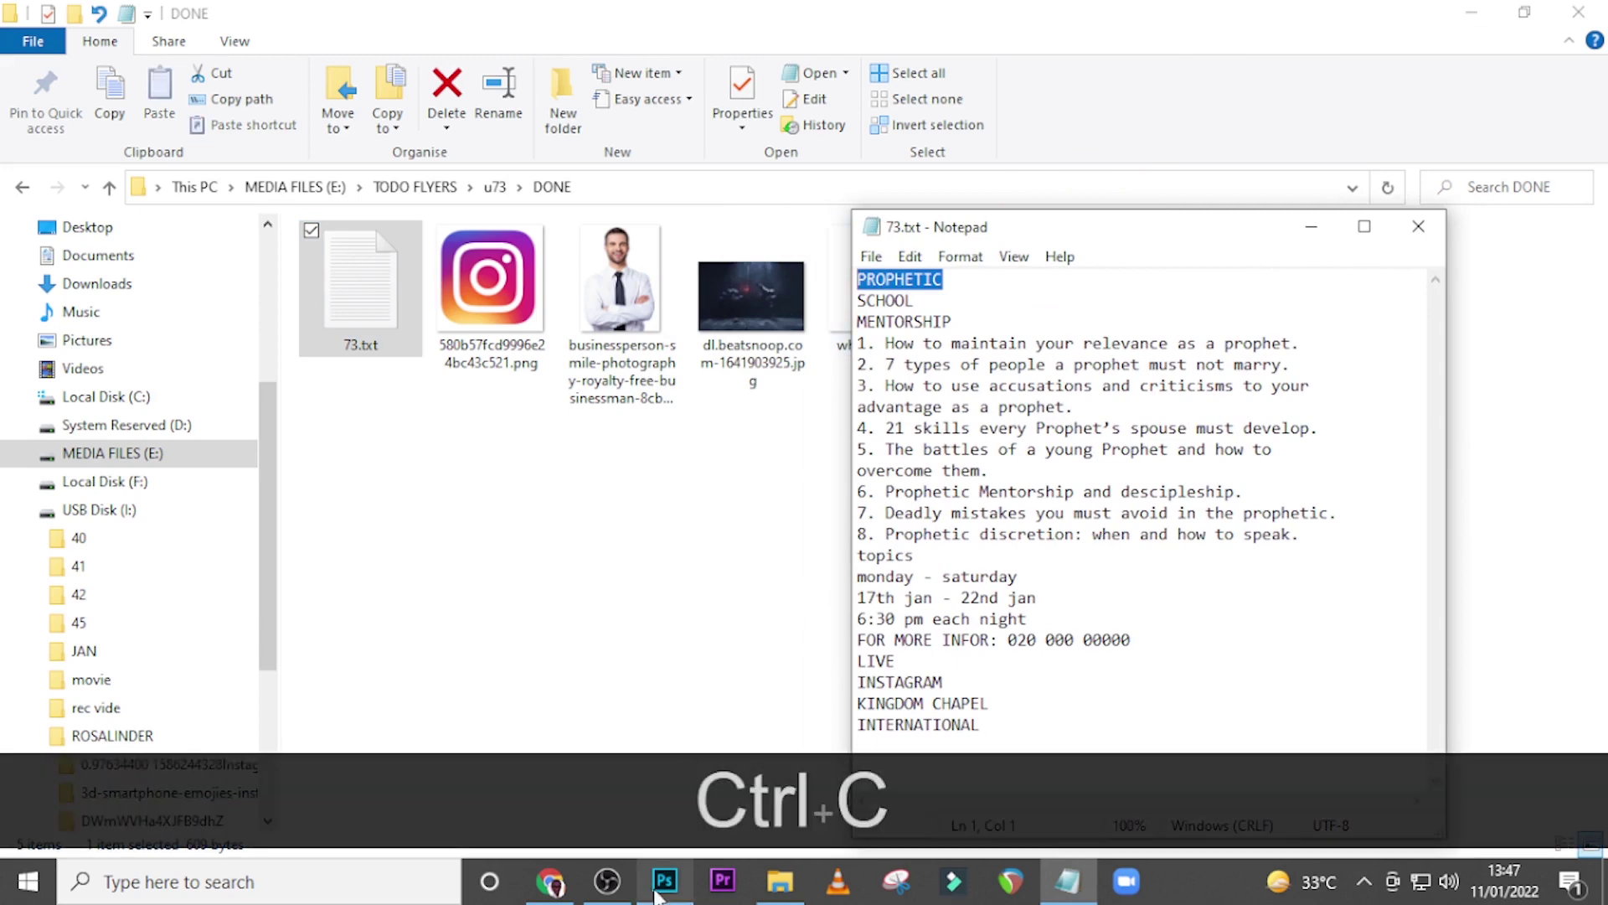
left_click(665, 882)
key("ctrl+v")
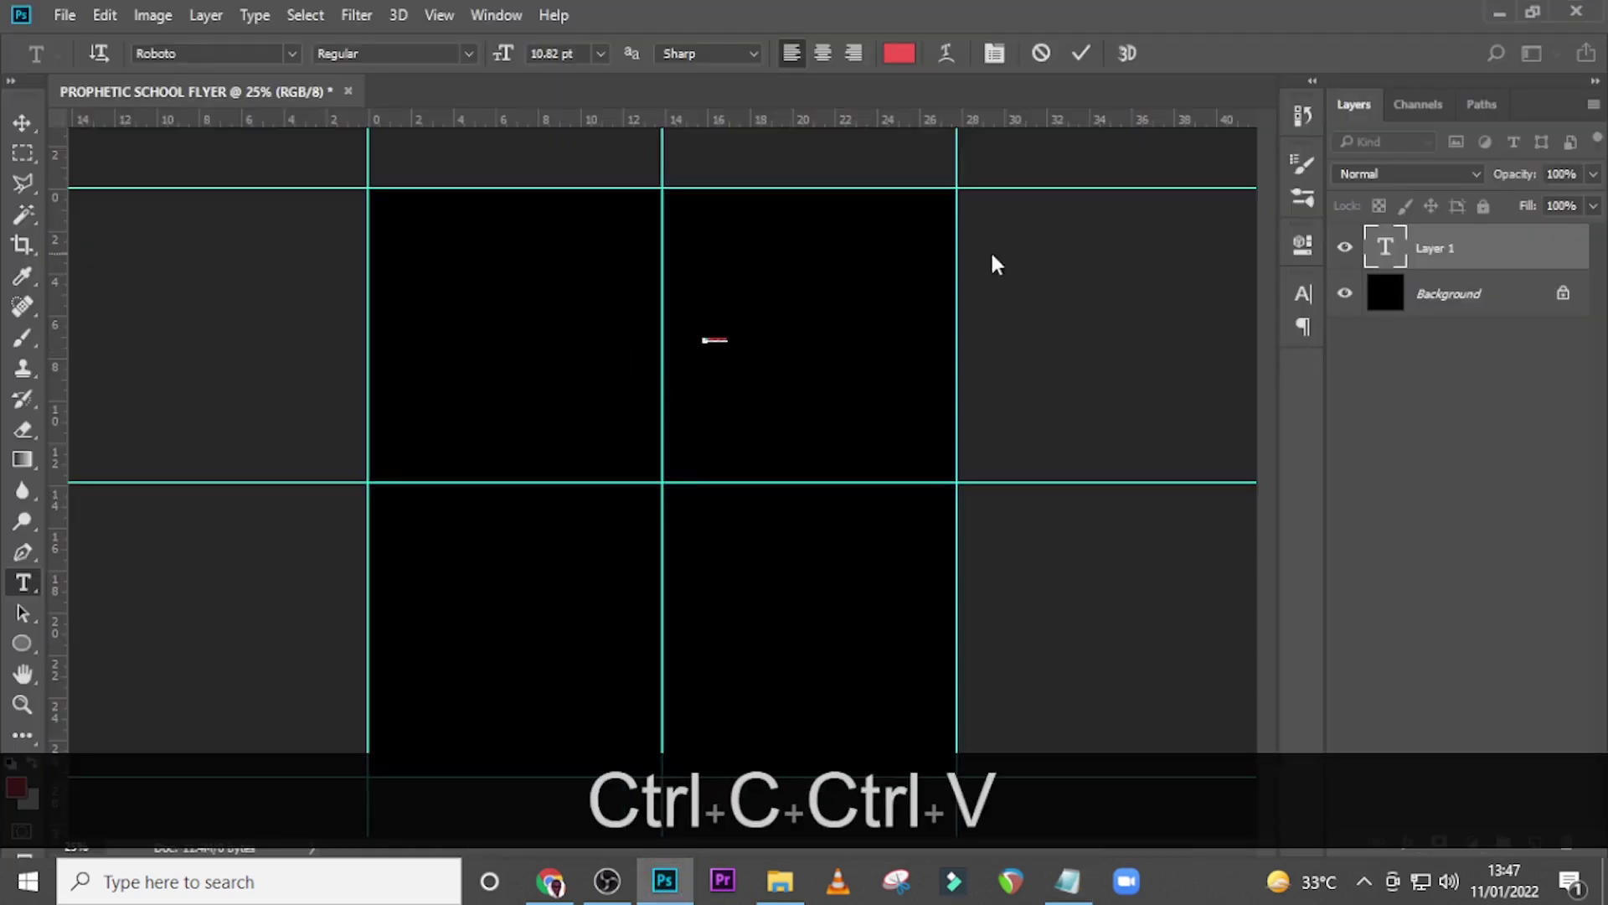
left_click(1332, 237)
Set the PROPHETIC text's colour to white and its font size to 215 pt
left_click(1302, 295)
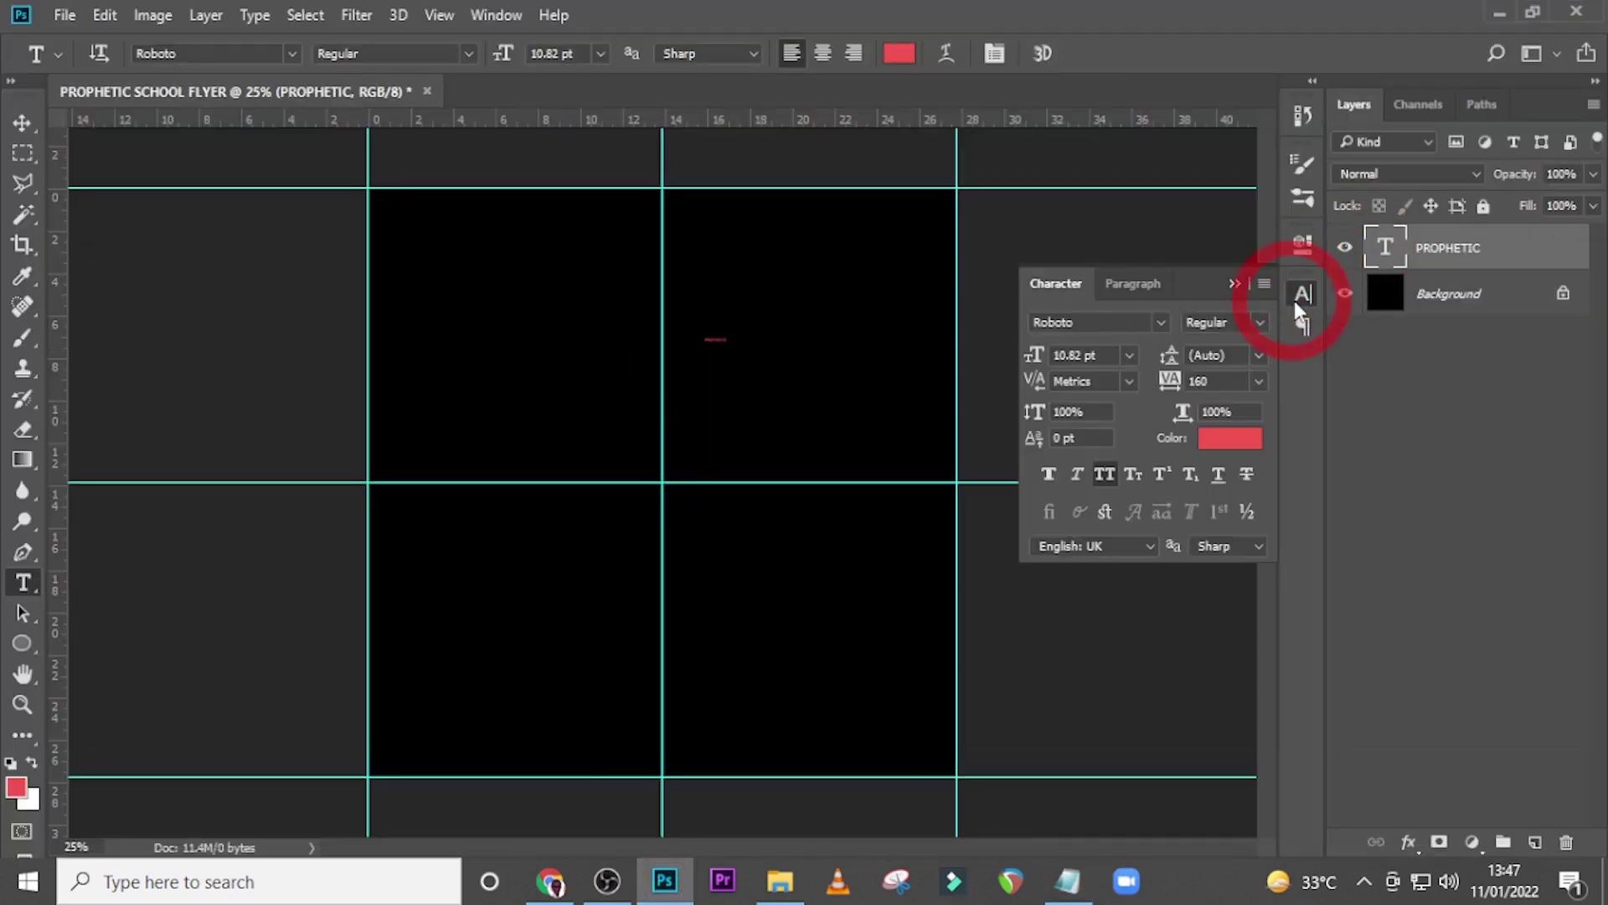
left_click(1221, 438)
left_click_drag(955, 310, 894, 273)
left_click(1454, 278)
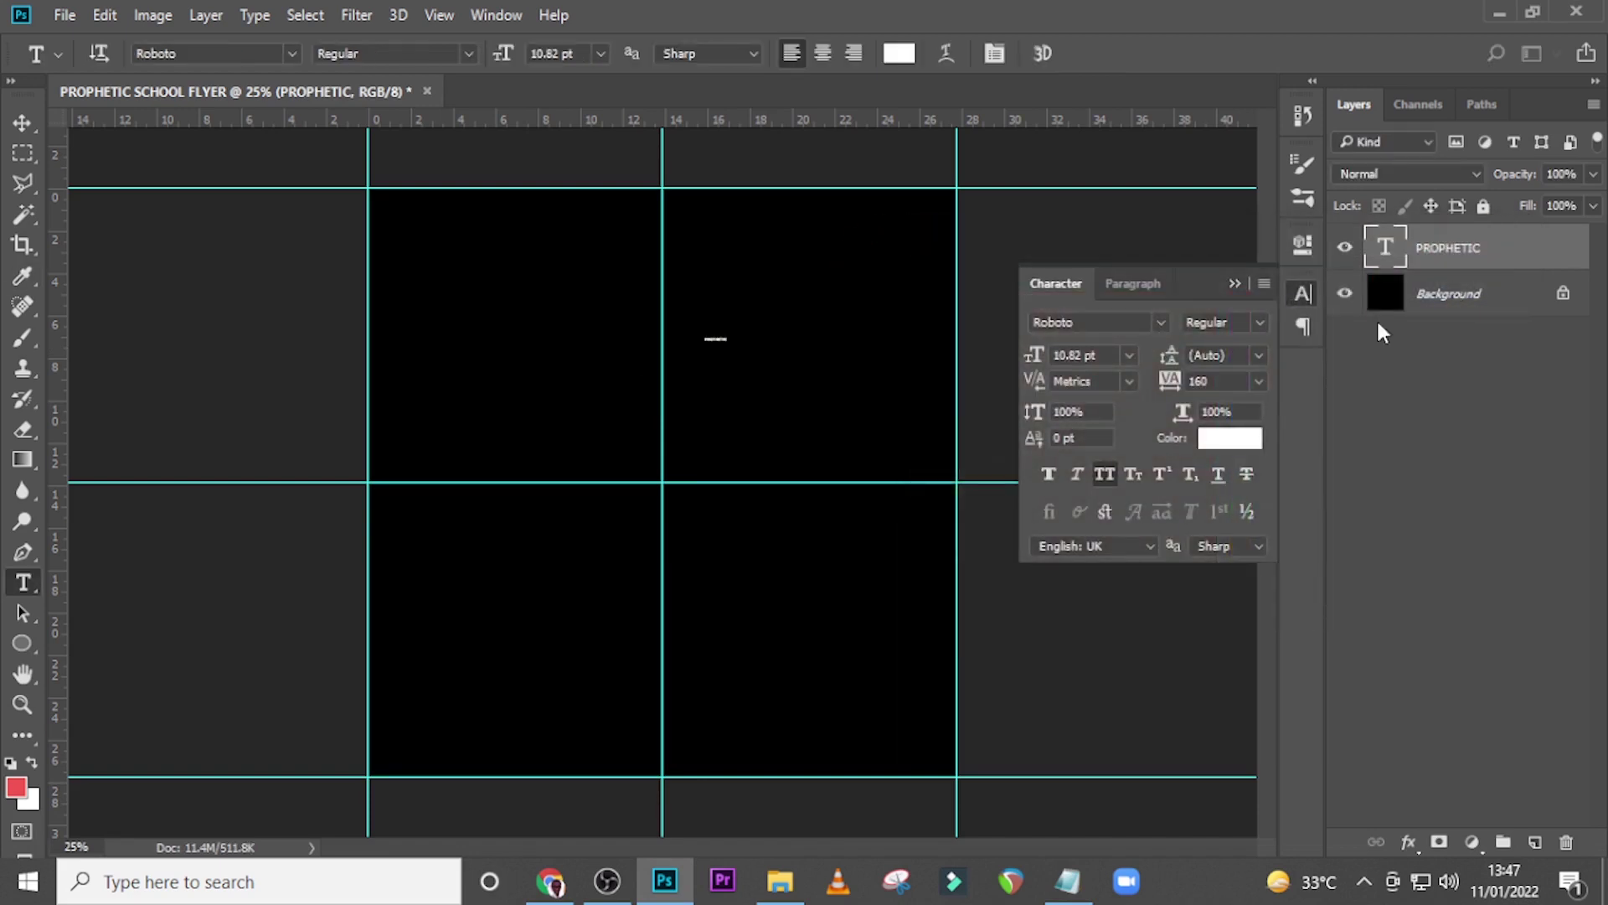
left_click_drag(1110, 355, 1013, 350)
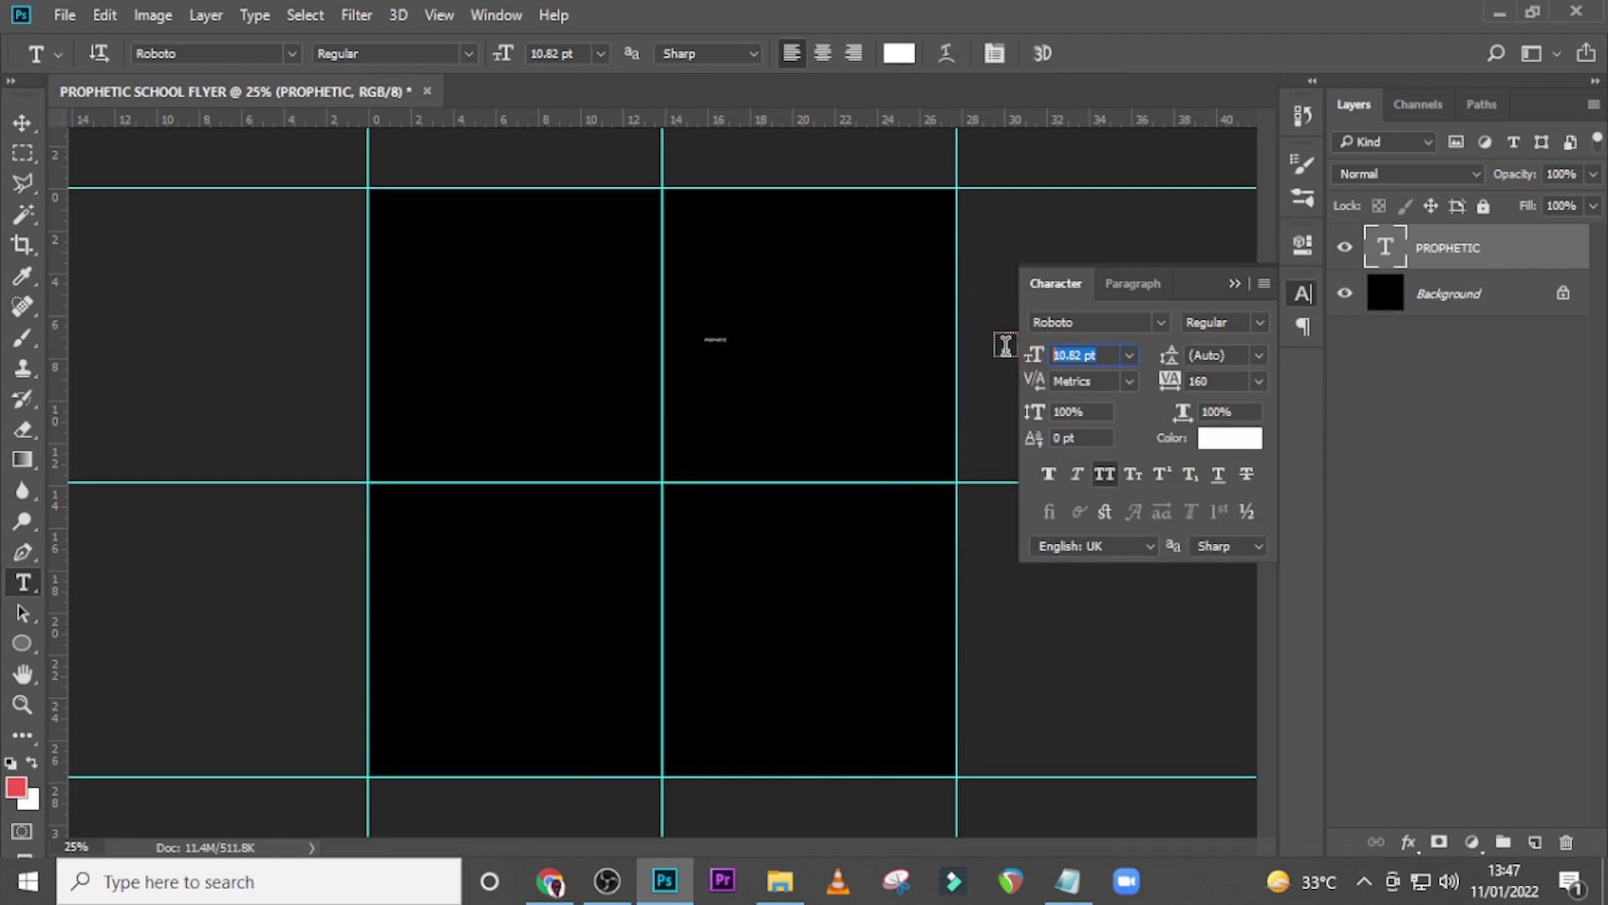
type("215")
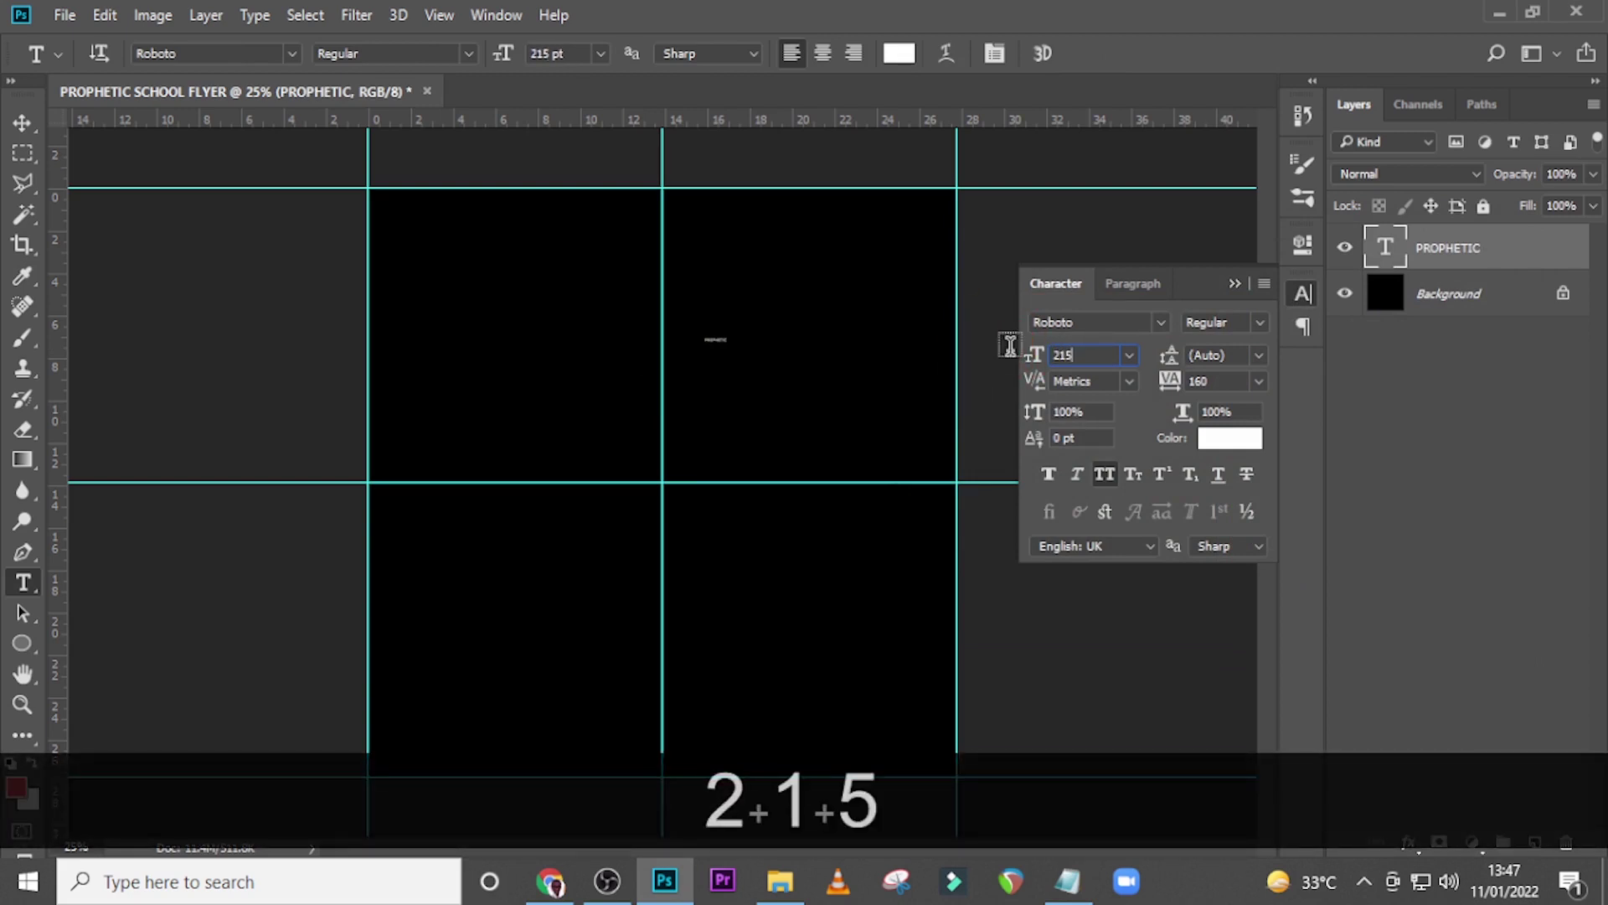
key("Return")
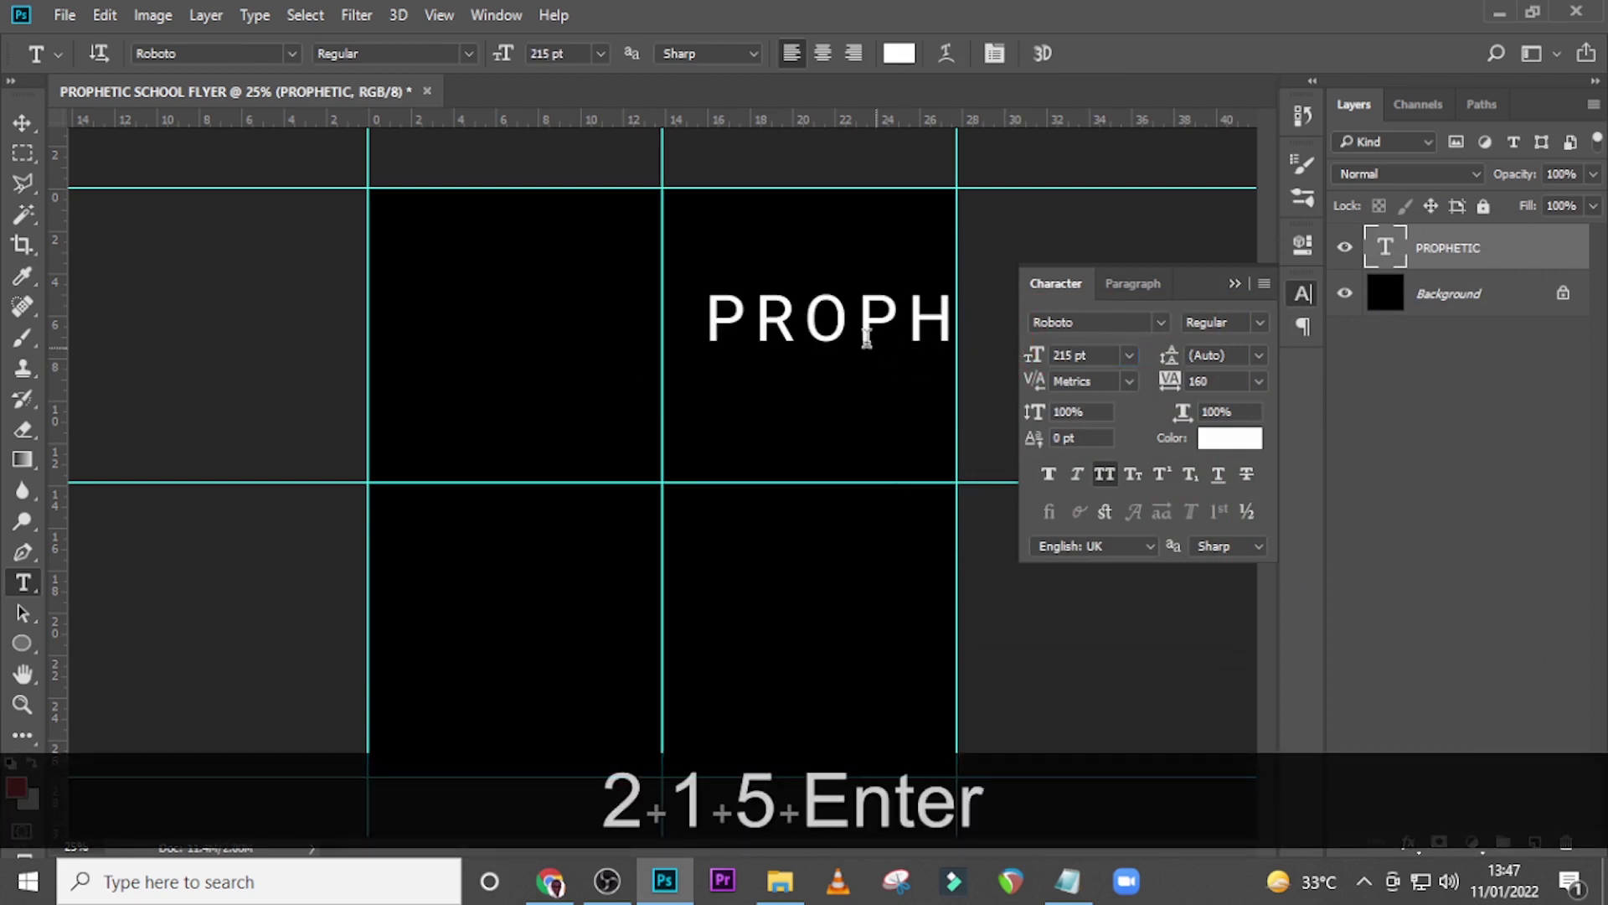
Set the PROPHETIC text's tracking to -25 and reposition it toward the right side of the canvas's upper half
key("v")
left_click_drag(879, 323, 692, 356)
left_click(1061, 320)
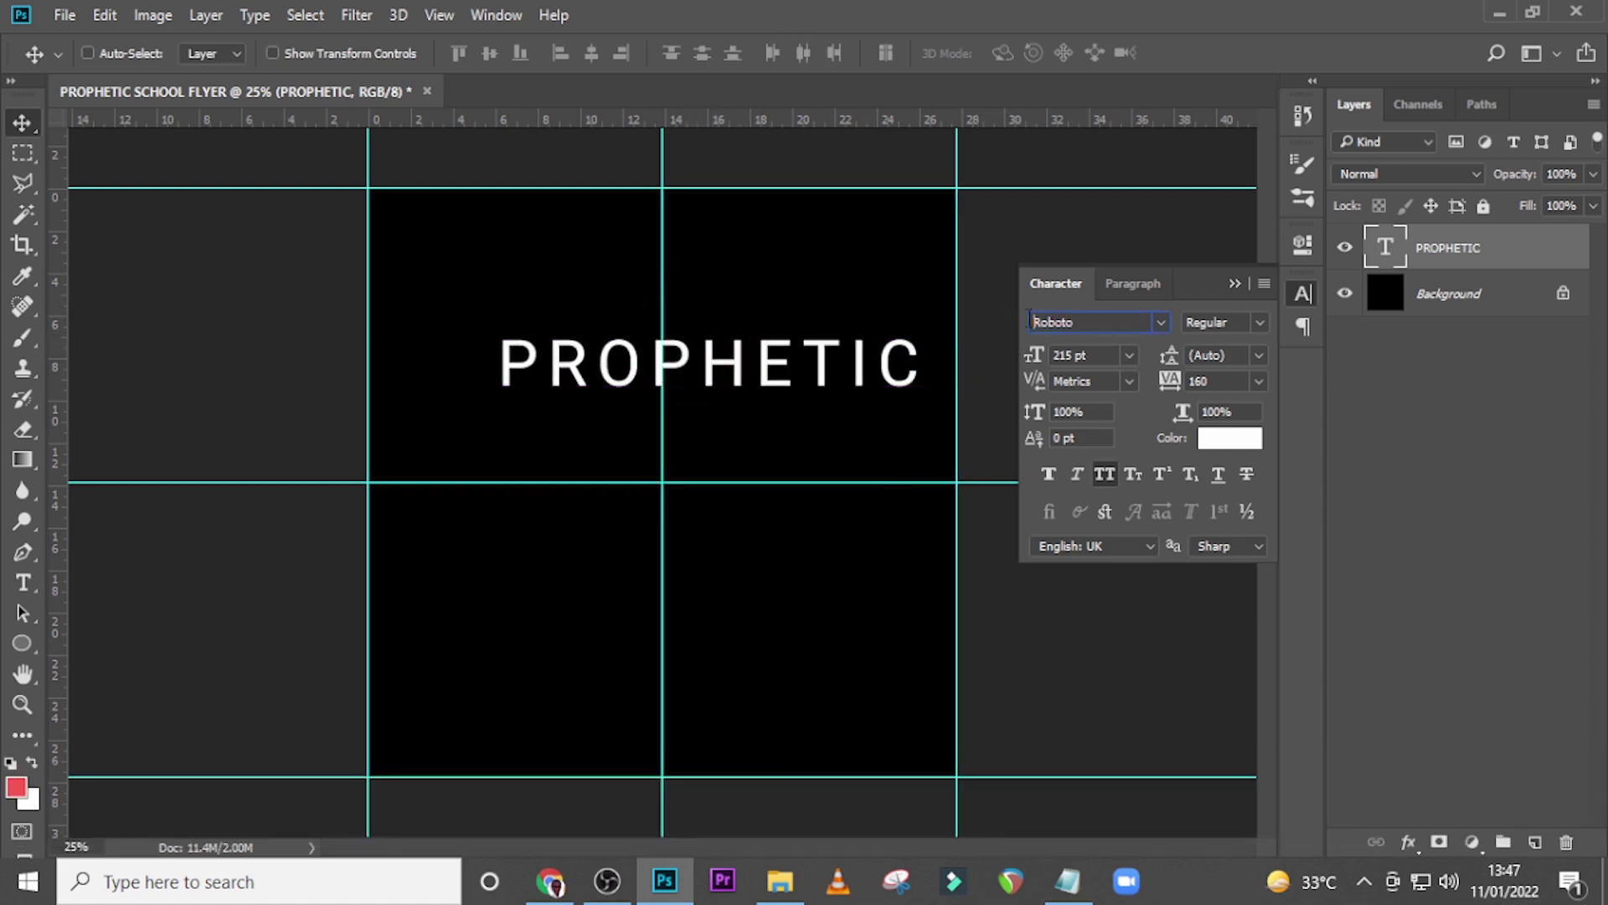
left_click(1094, 319)
left_click(1223, 383)
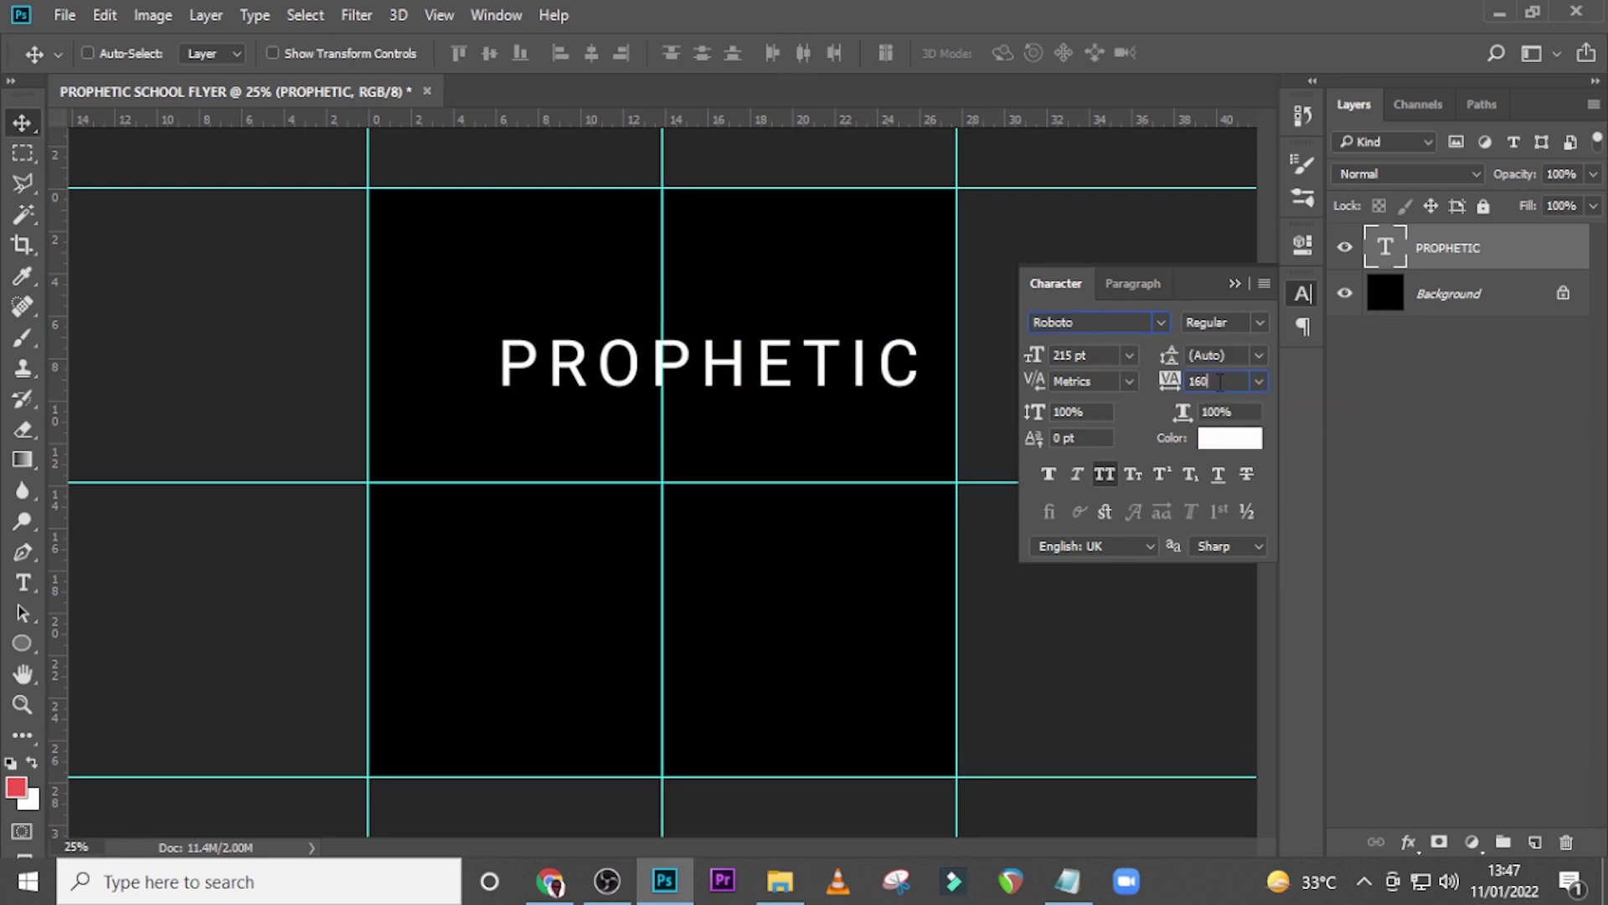
type("-25")
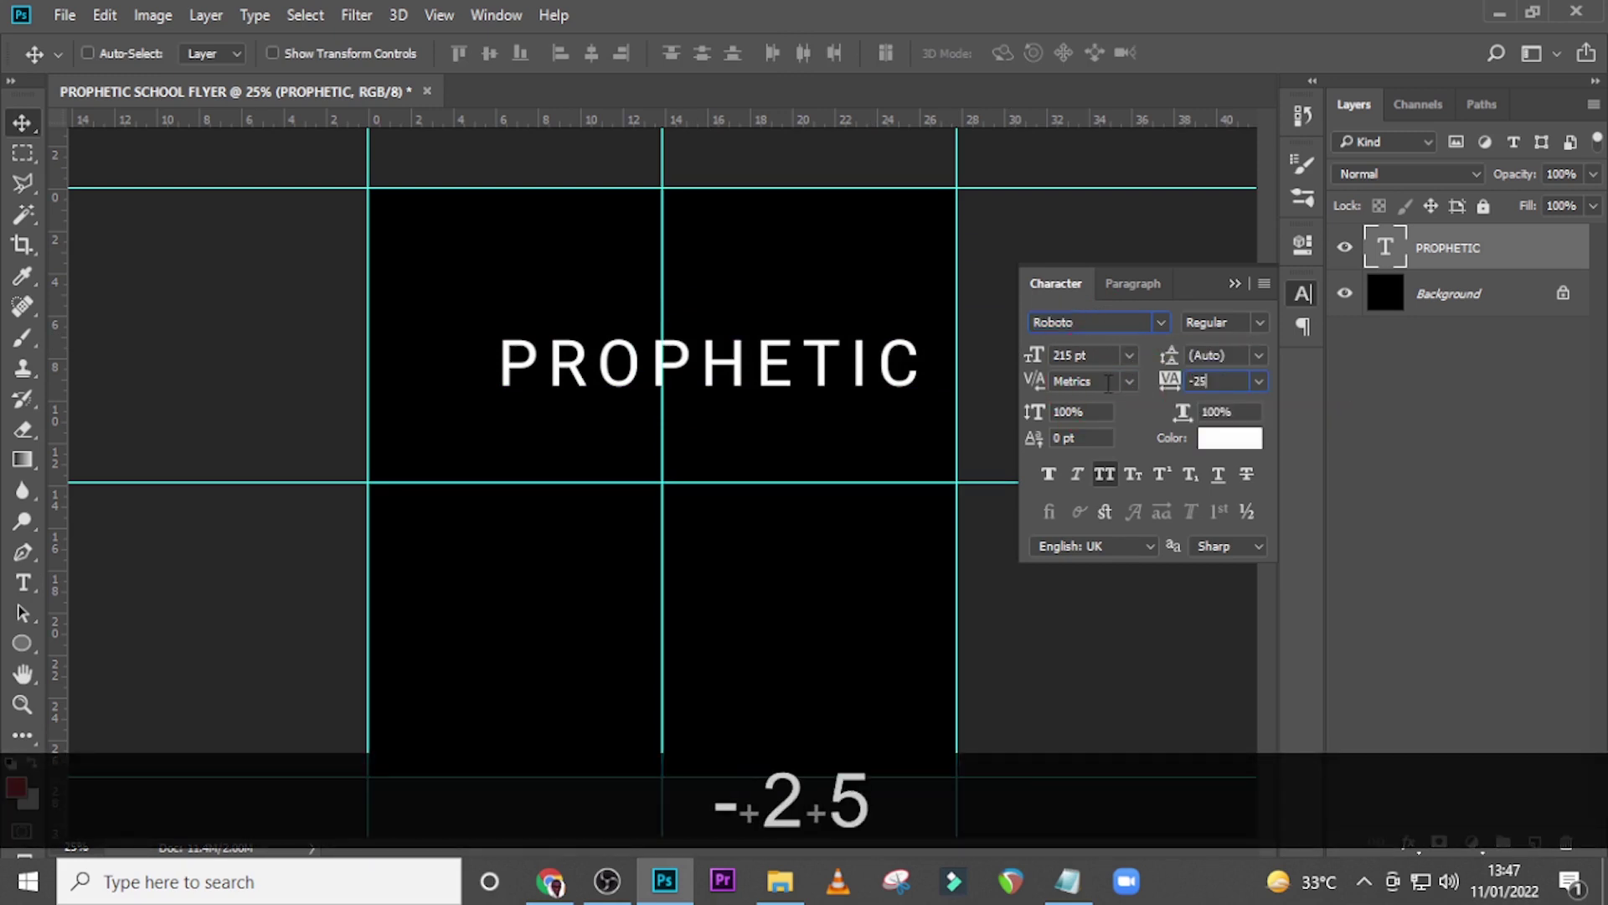
key("Return")
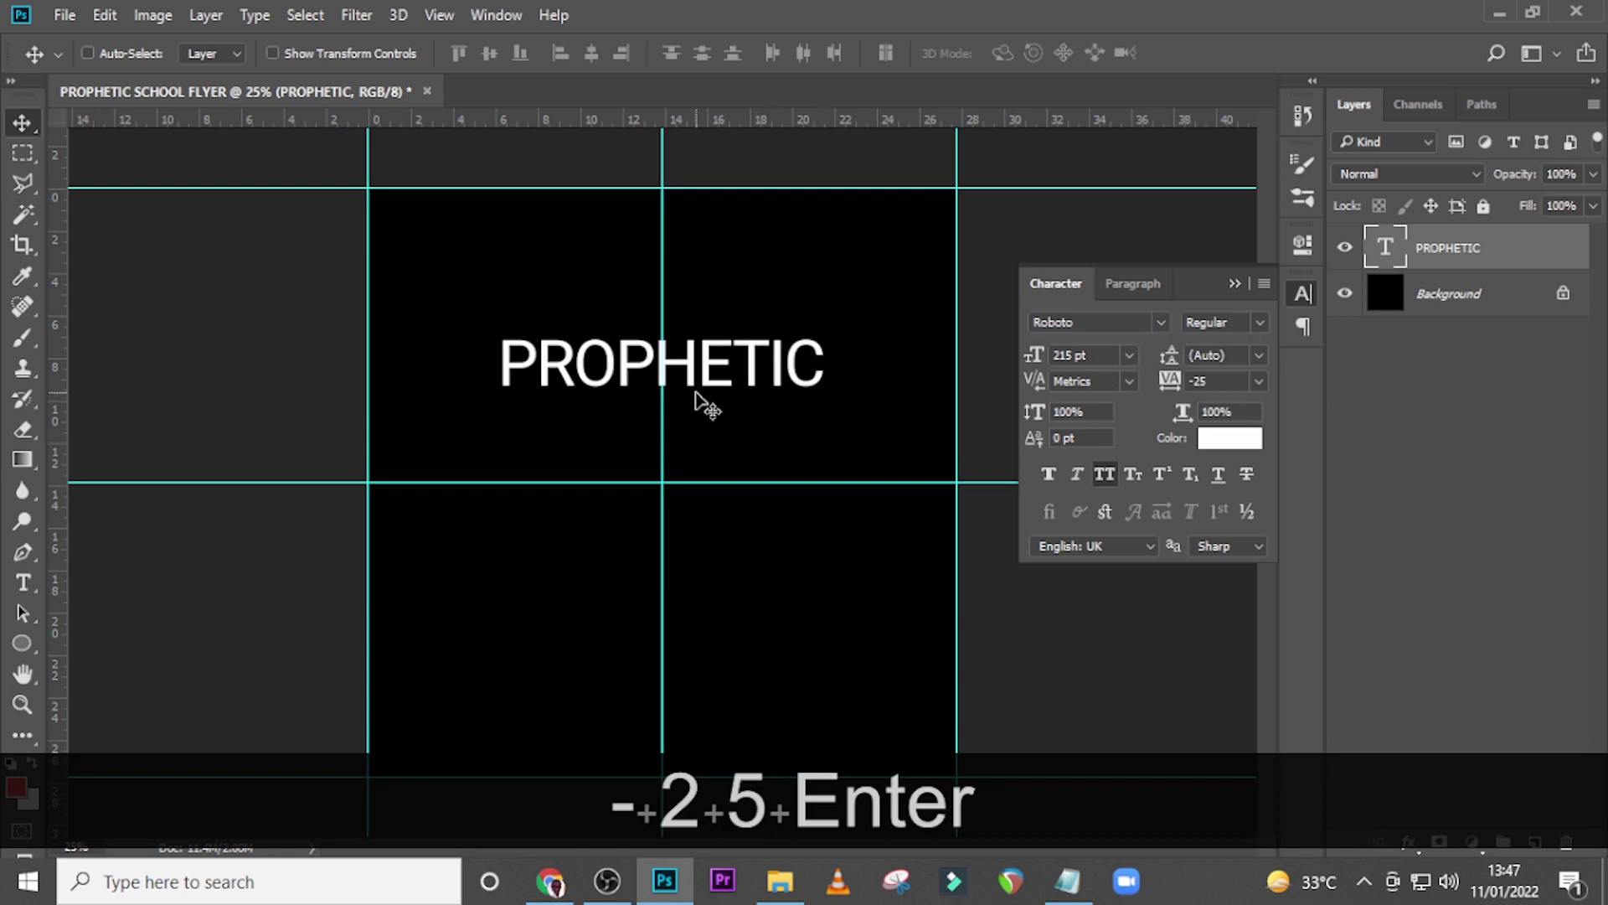
key("v")
left_click_drag(718, 388, 862, 377)
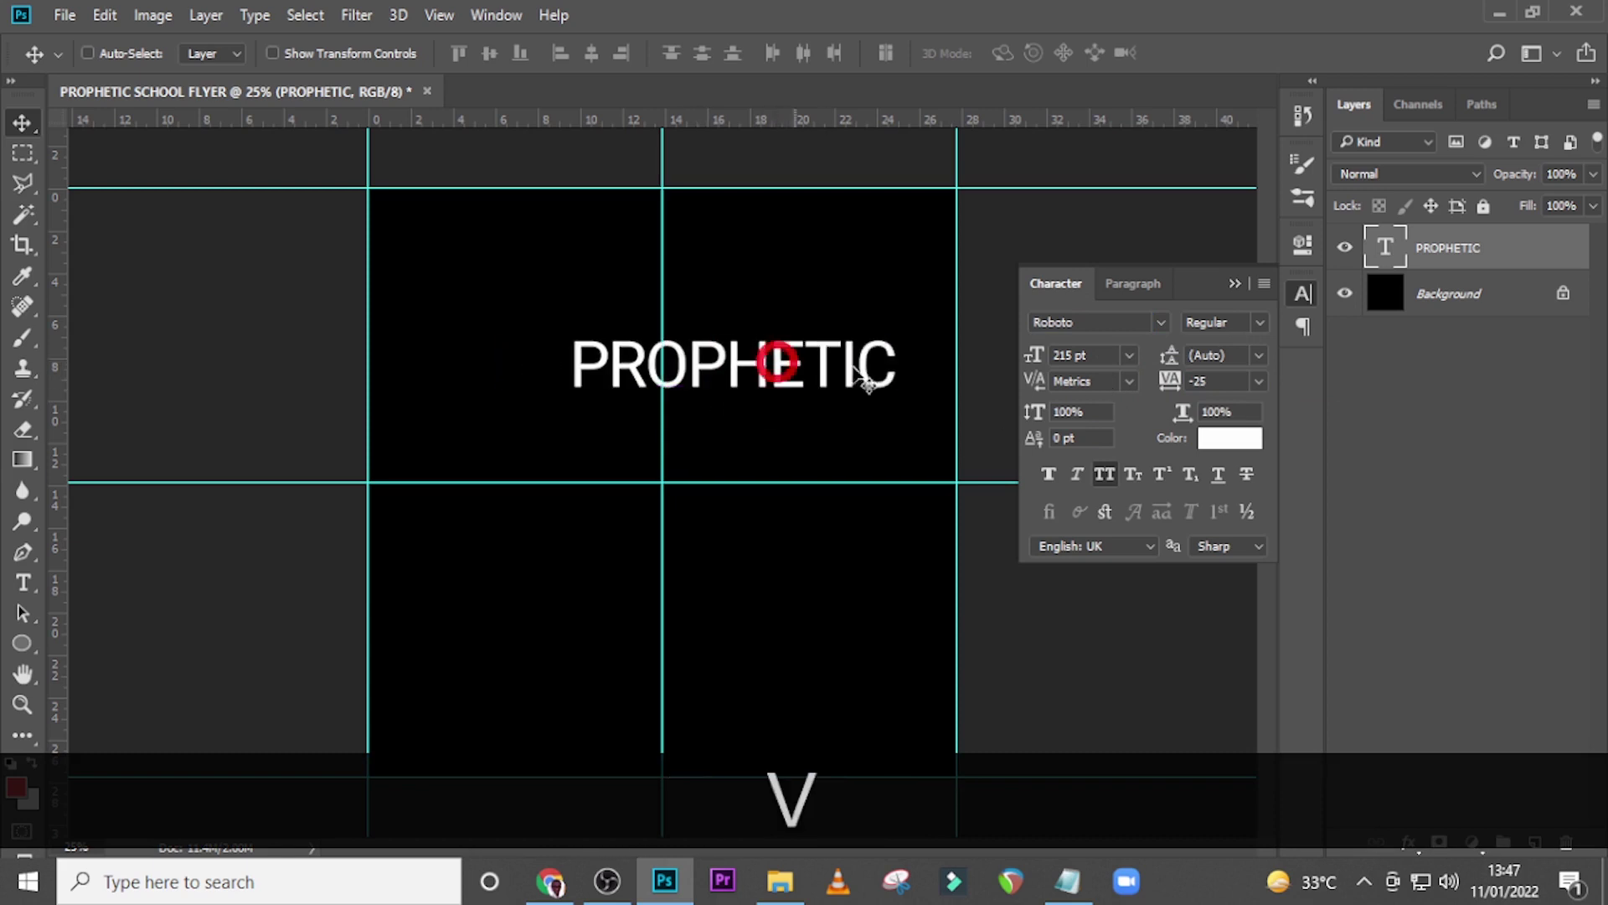
Change the PROPHETIC text's Roboto font style to Black
left_click(1259, 323)
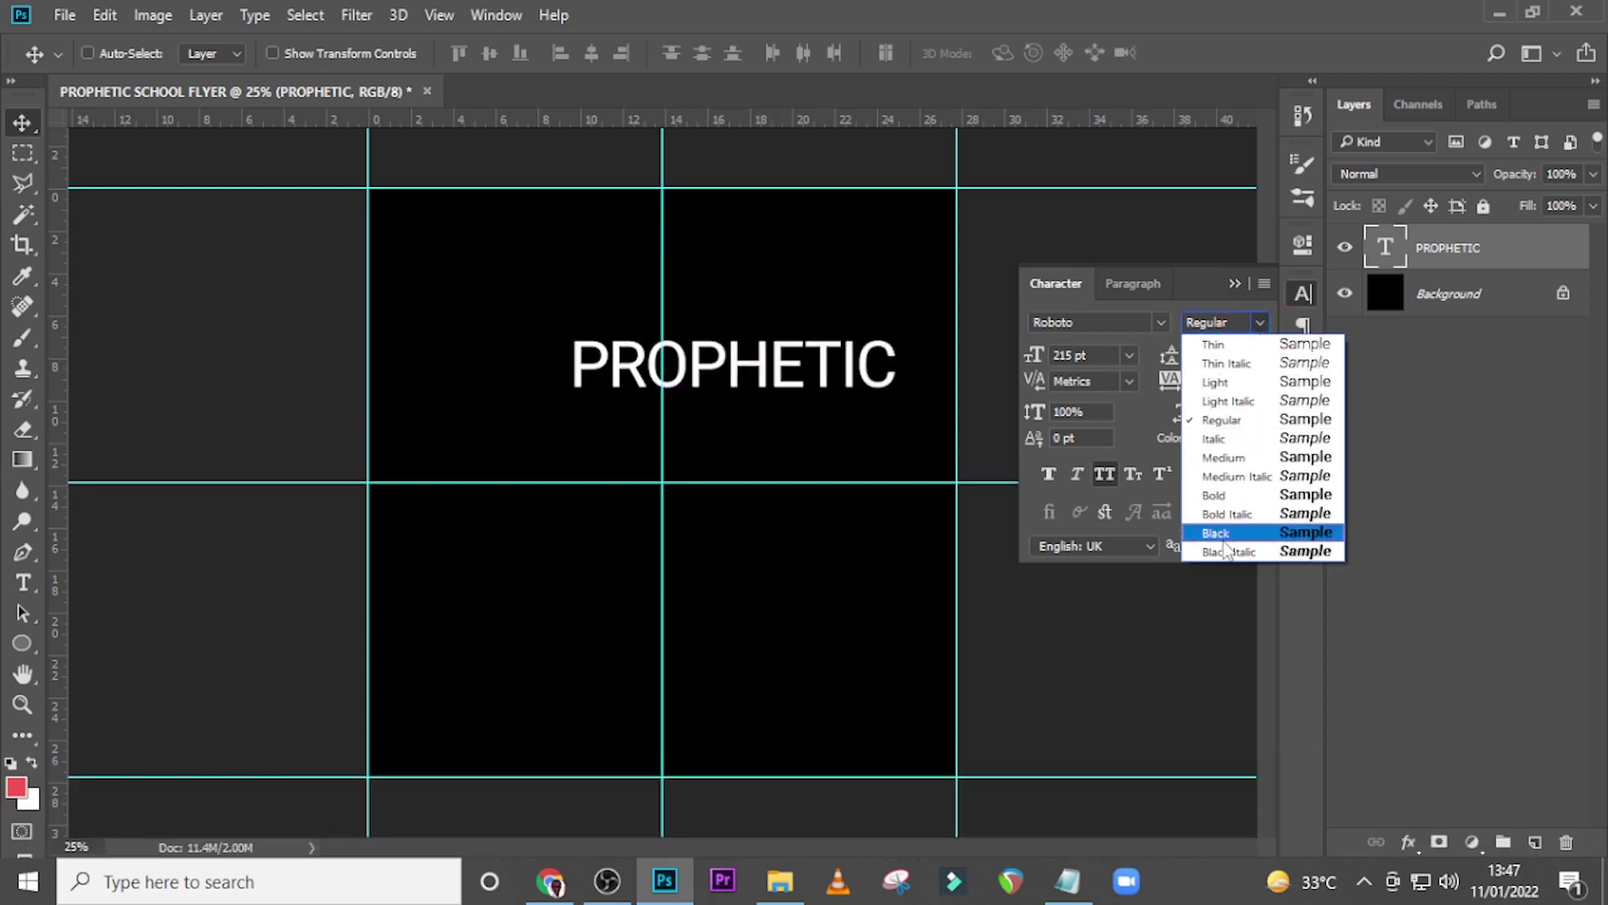
left_click(1223, 536)
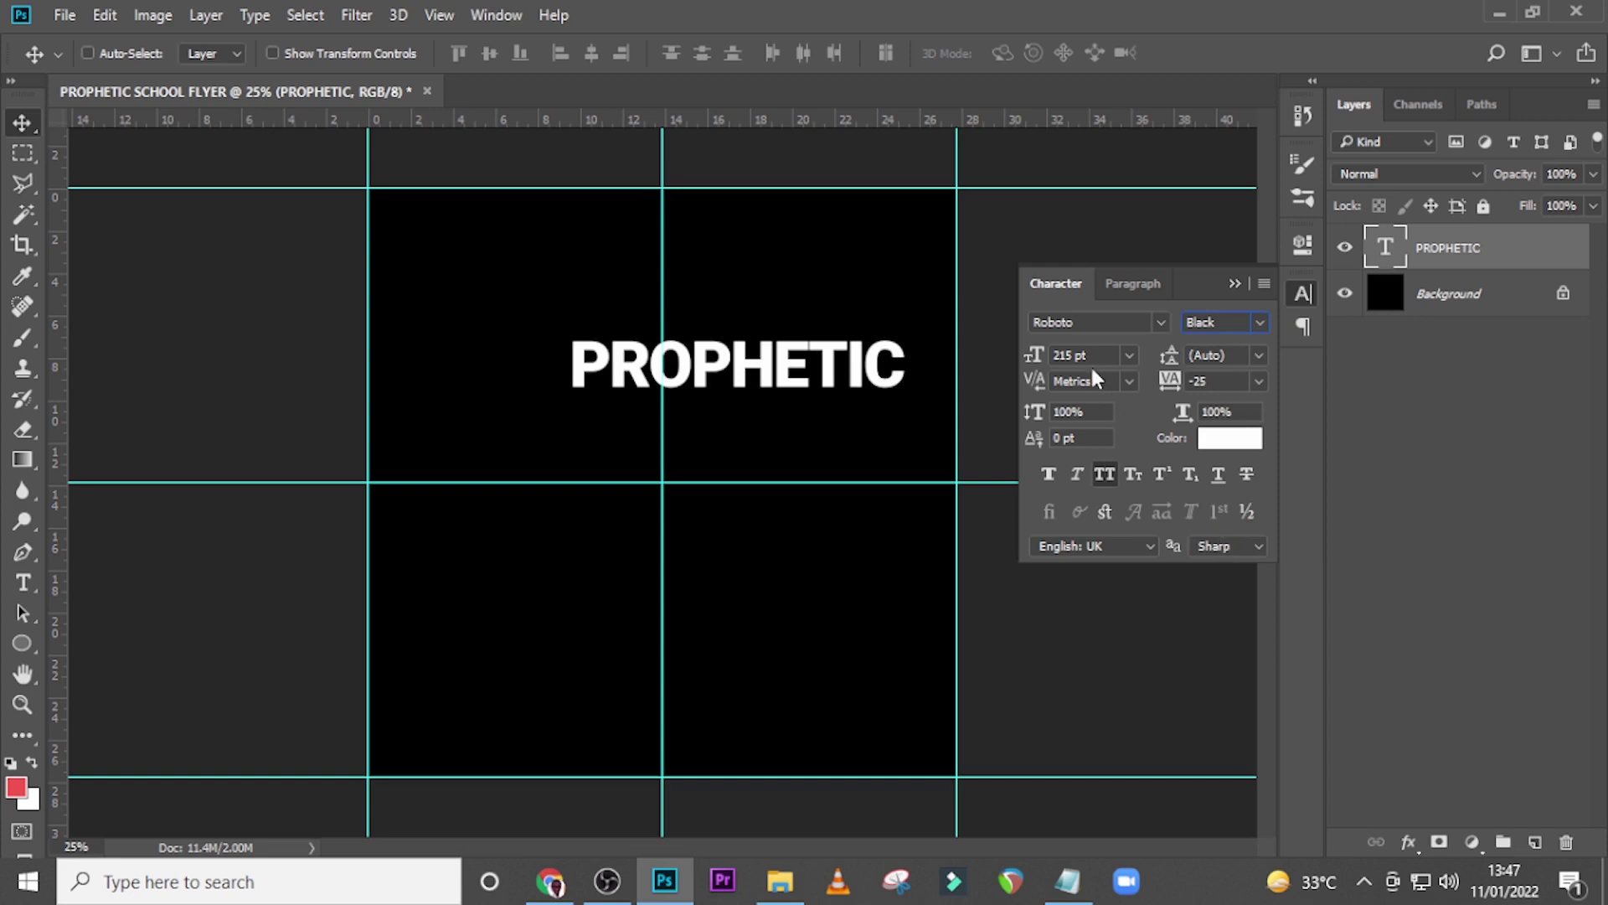
left_click(1088, 417)
left_click(1241, 411)
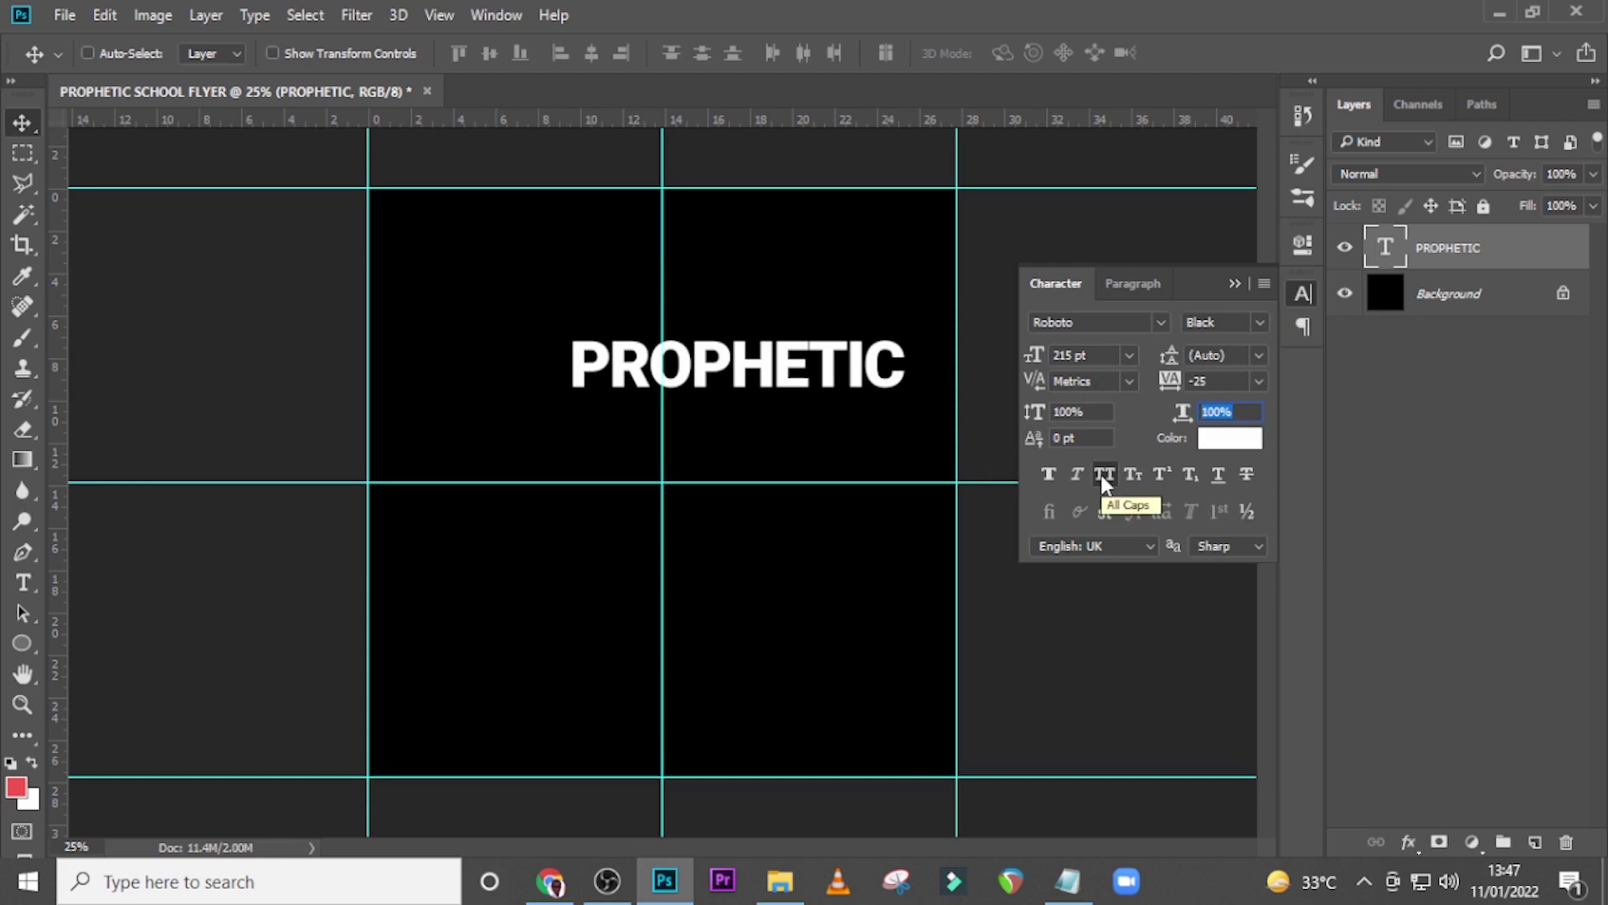
Colour the PROPHETIC text F3564E and shift it horizontally to sit just inside the canvas's right edge
left_click(1218, 444)
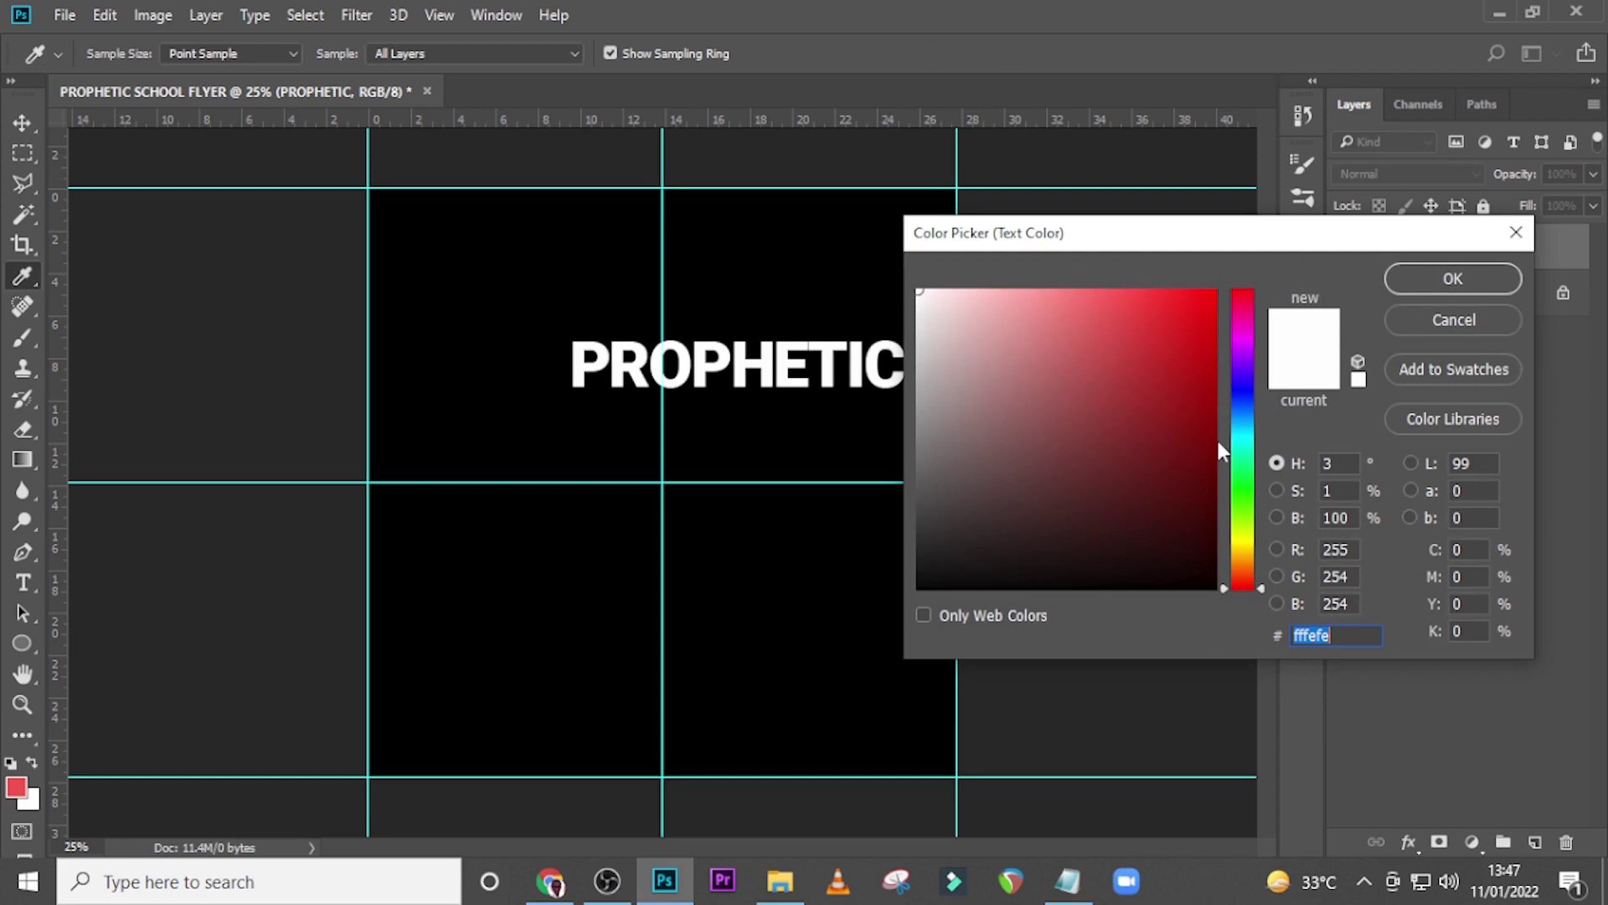
type("F3")
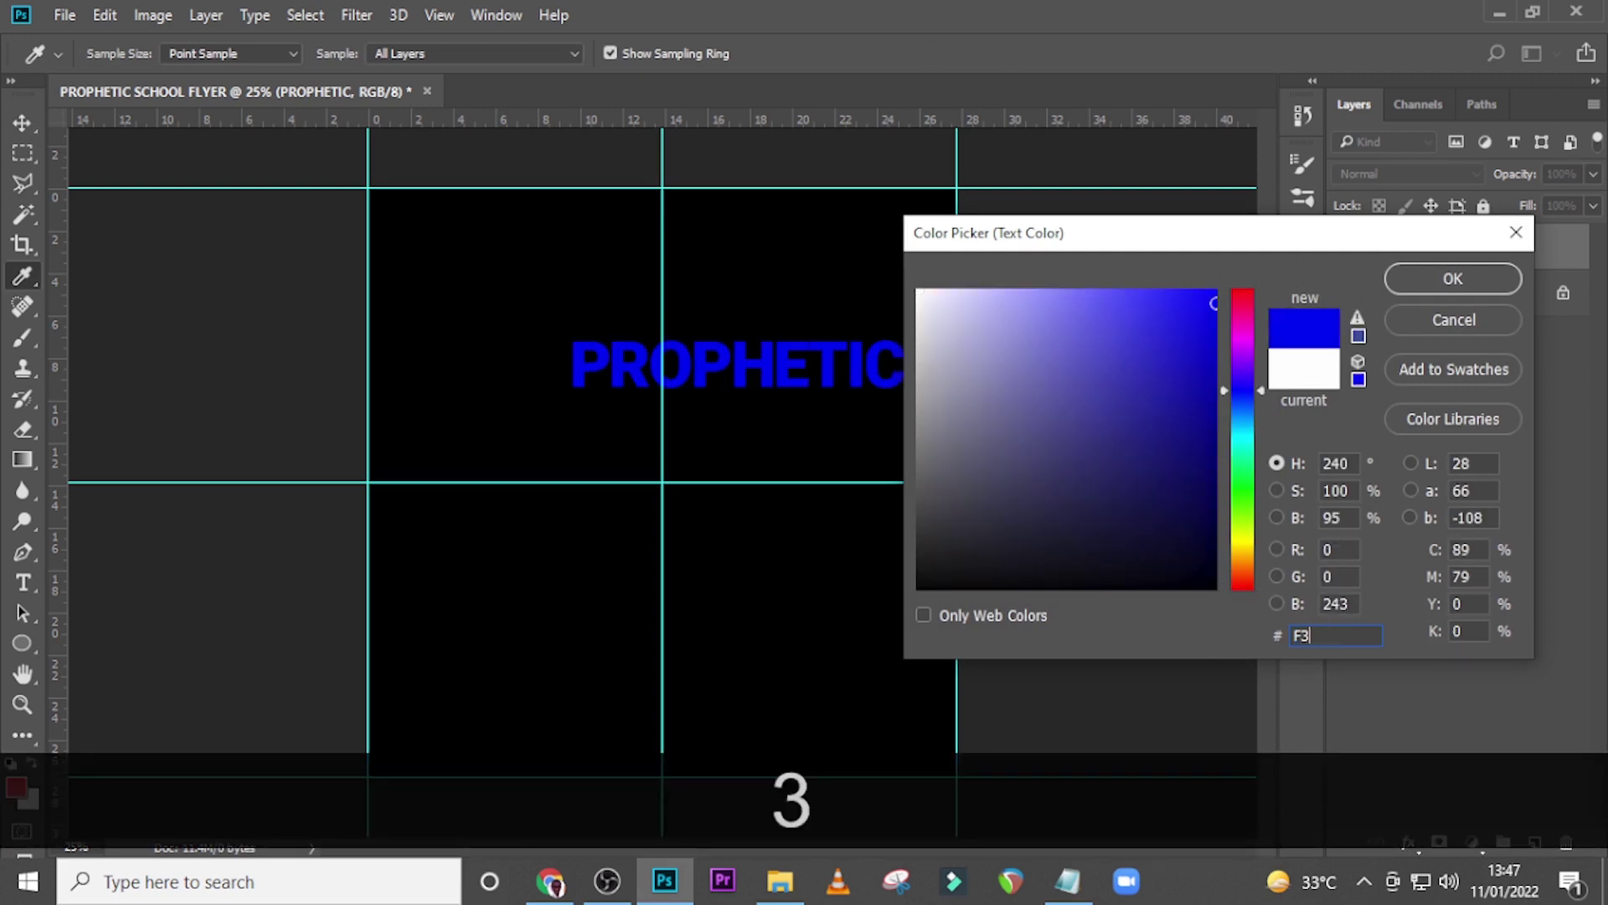
type("564E")
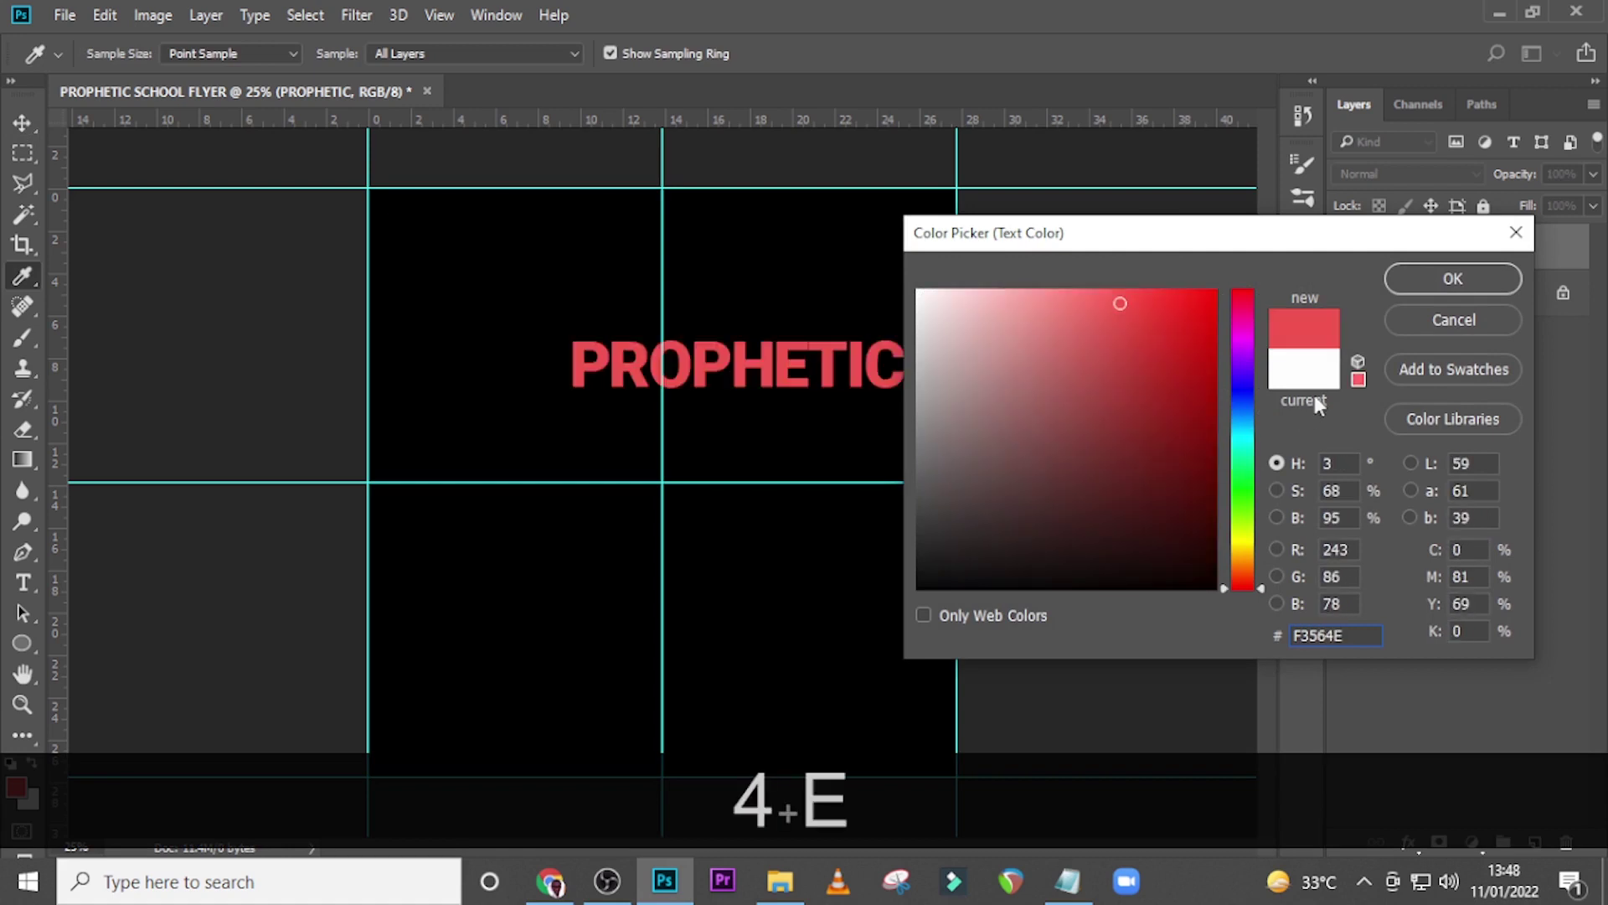
left_click(1422, 274)
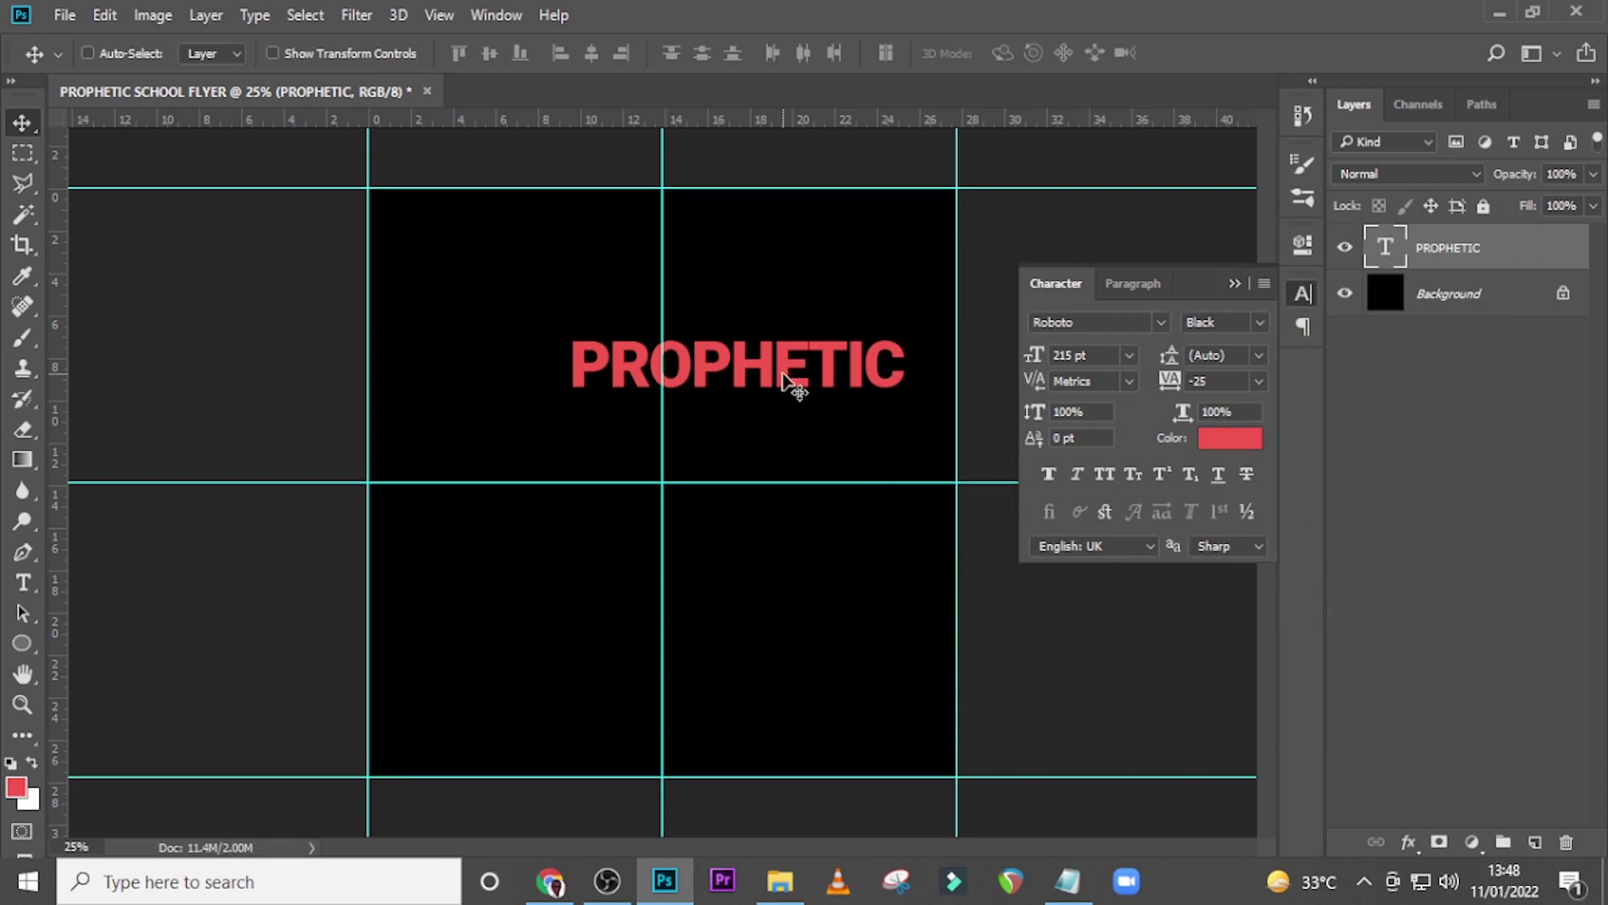
left_click_drag(790, 385, 822, 384)
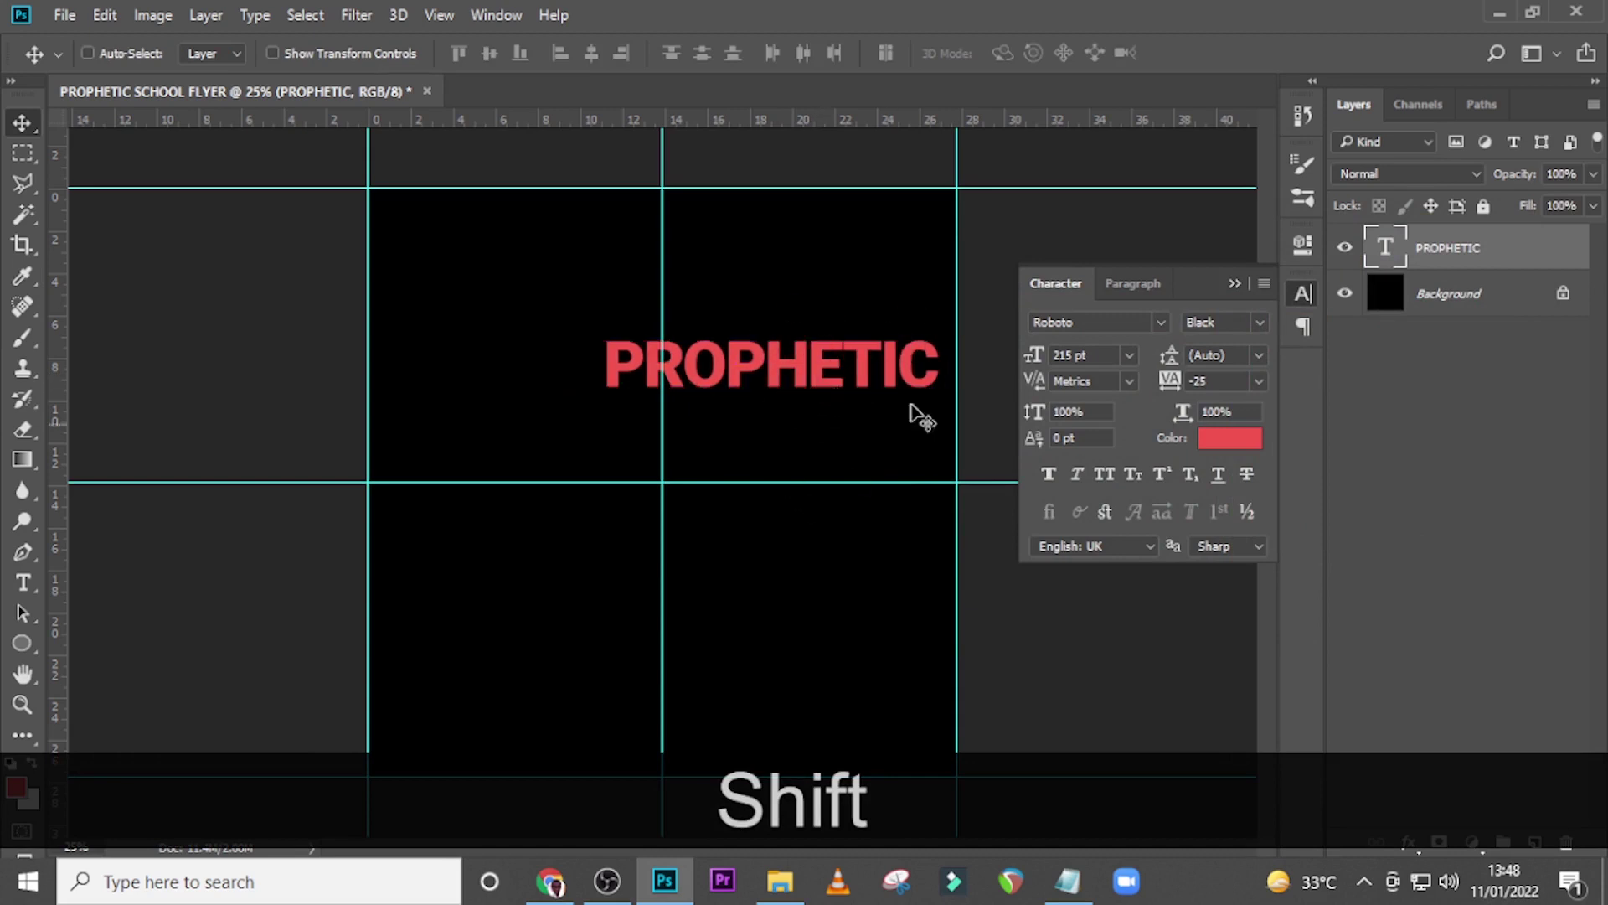
Duplicate the PROPHETIC text layer and place the copy directly beneath the original, vertically aligned with it
key("ctrl+j")
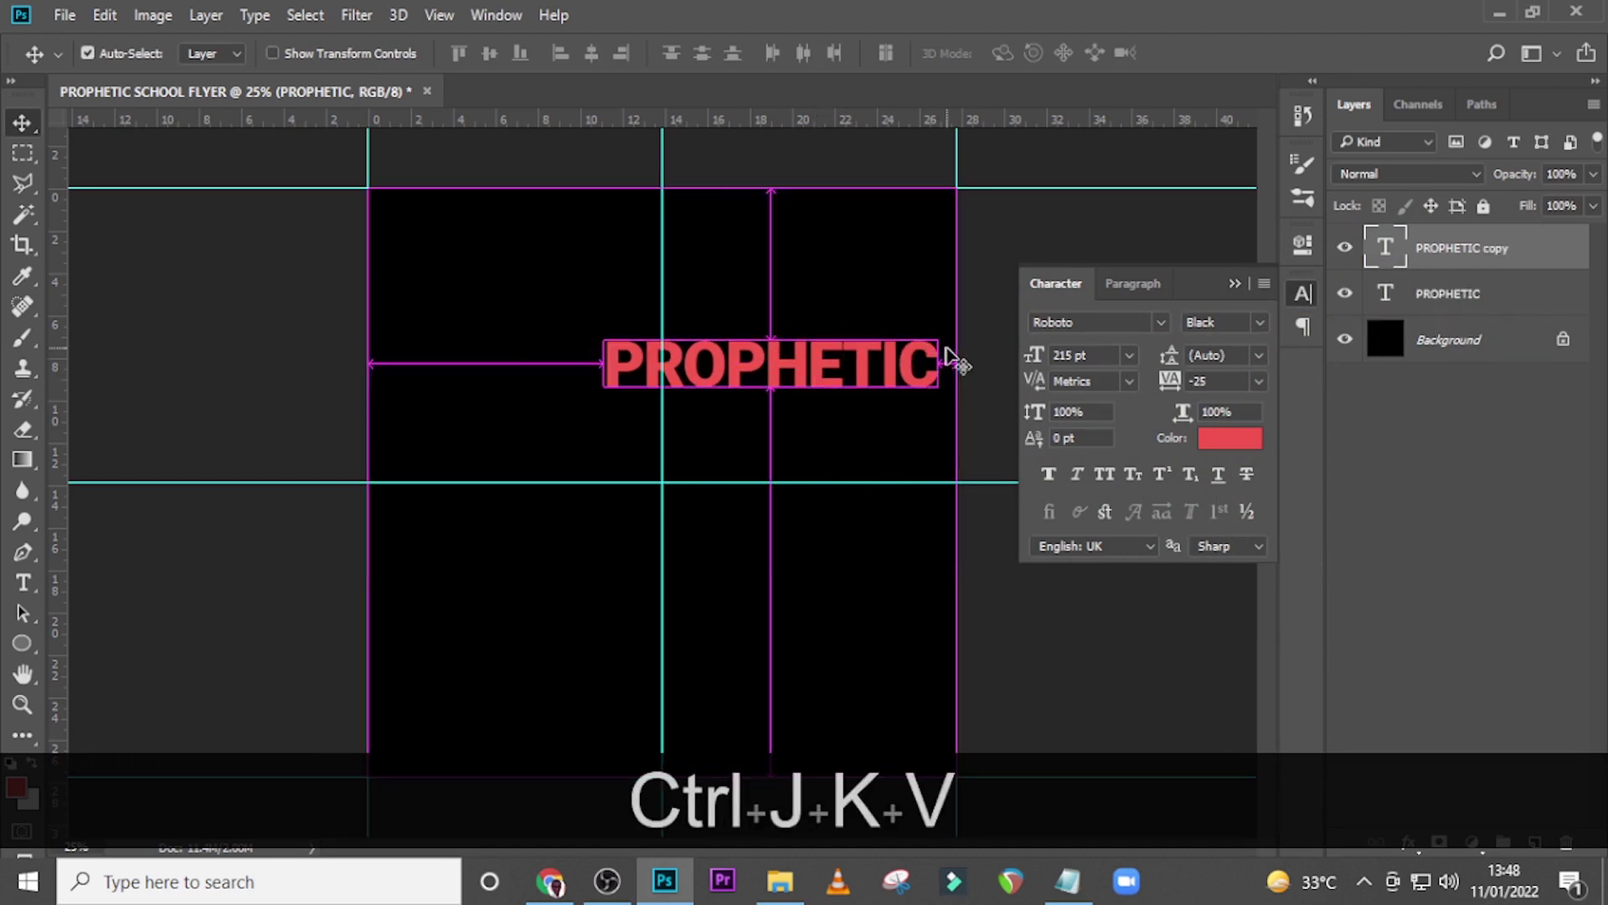
key("ctrl+k")
left_click(1256, 155)
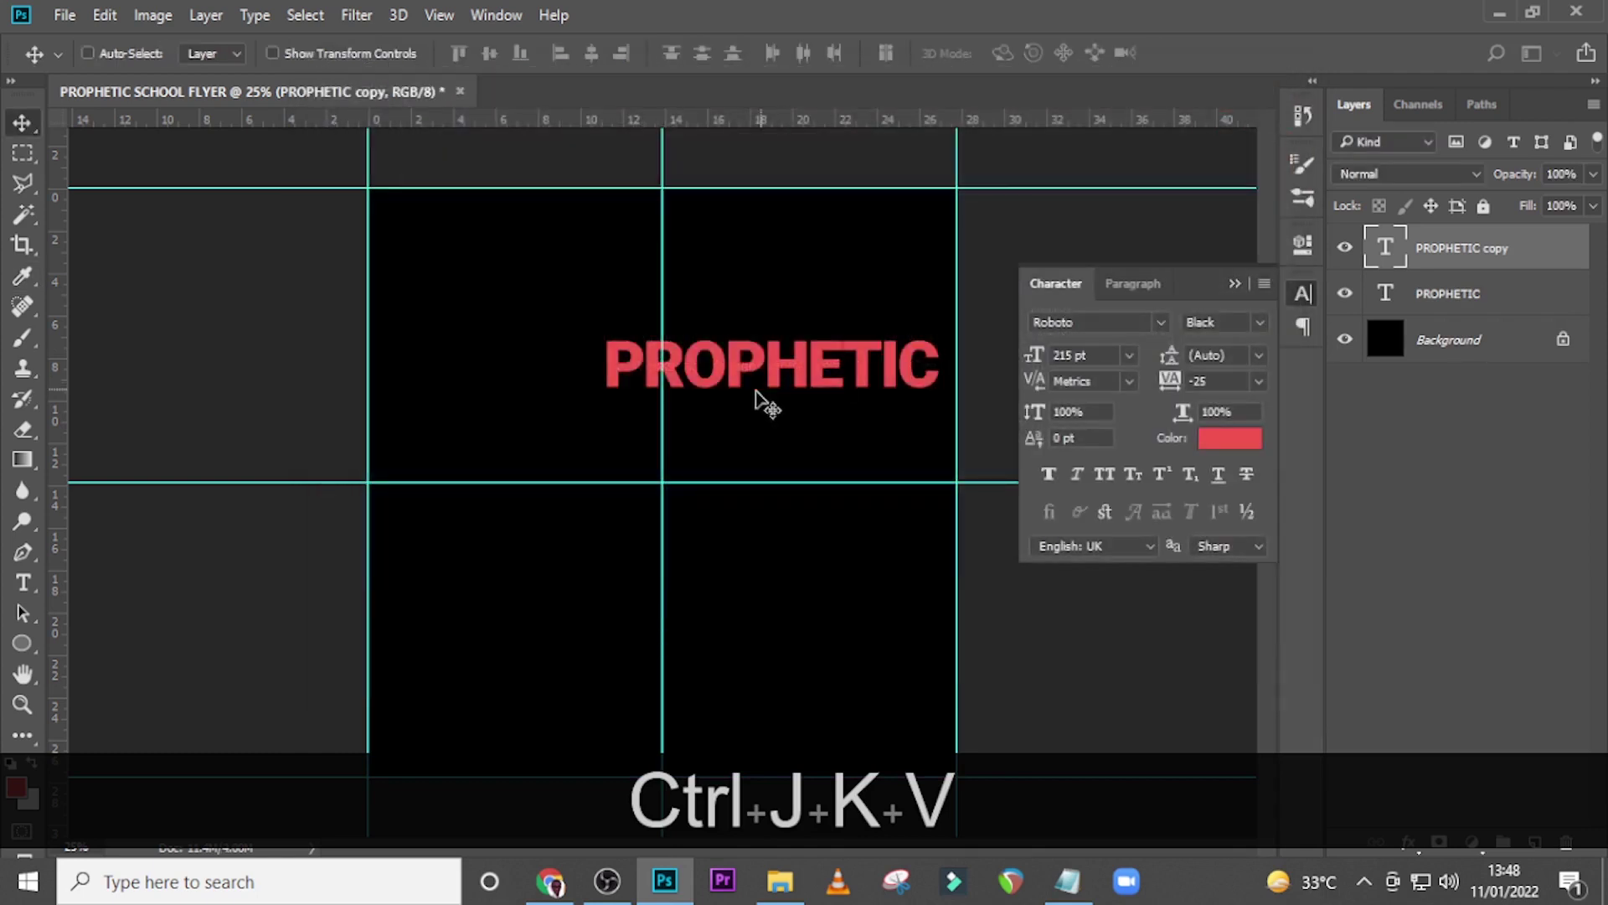
left_click_drag(766, 376, 762, 433)
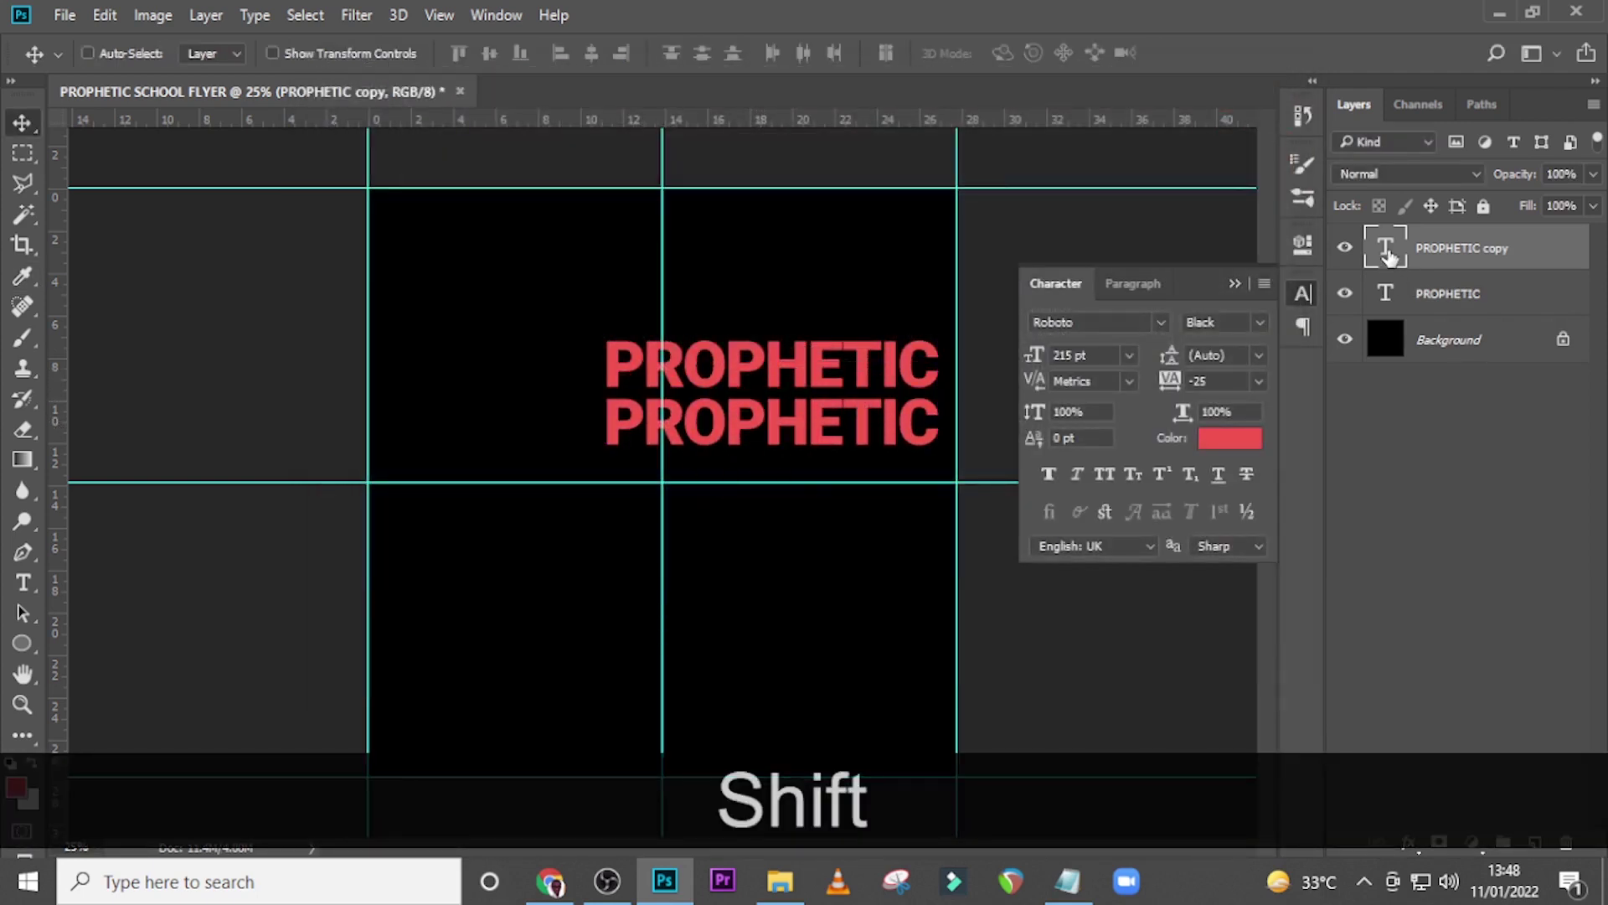
Replace the lower PROPHETIC copy's text with SCHOOL, copied from the 73.txt notes in Notepad
double_click(1387, 247)
left_click(1067, 881)
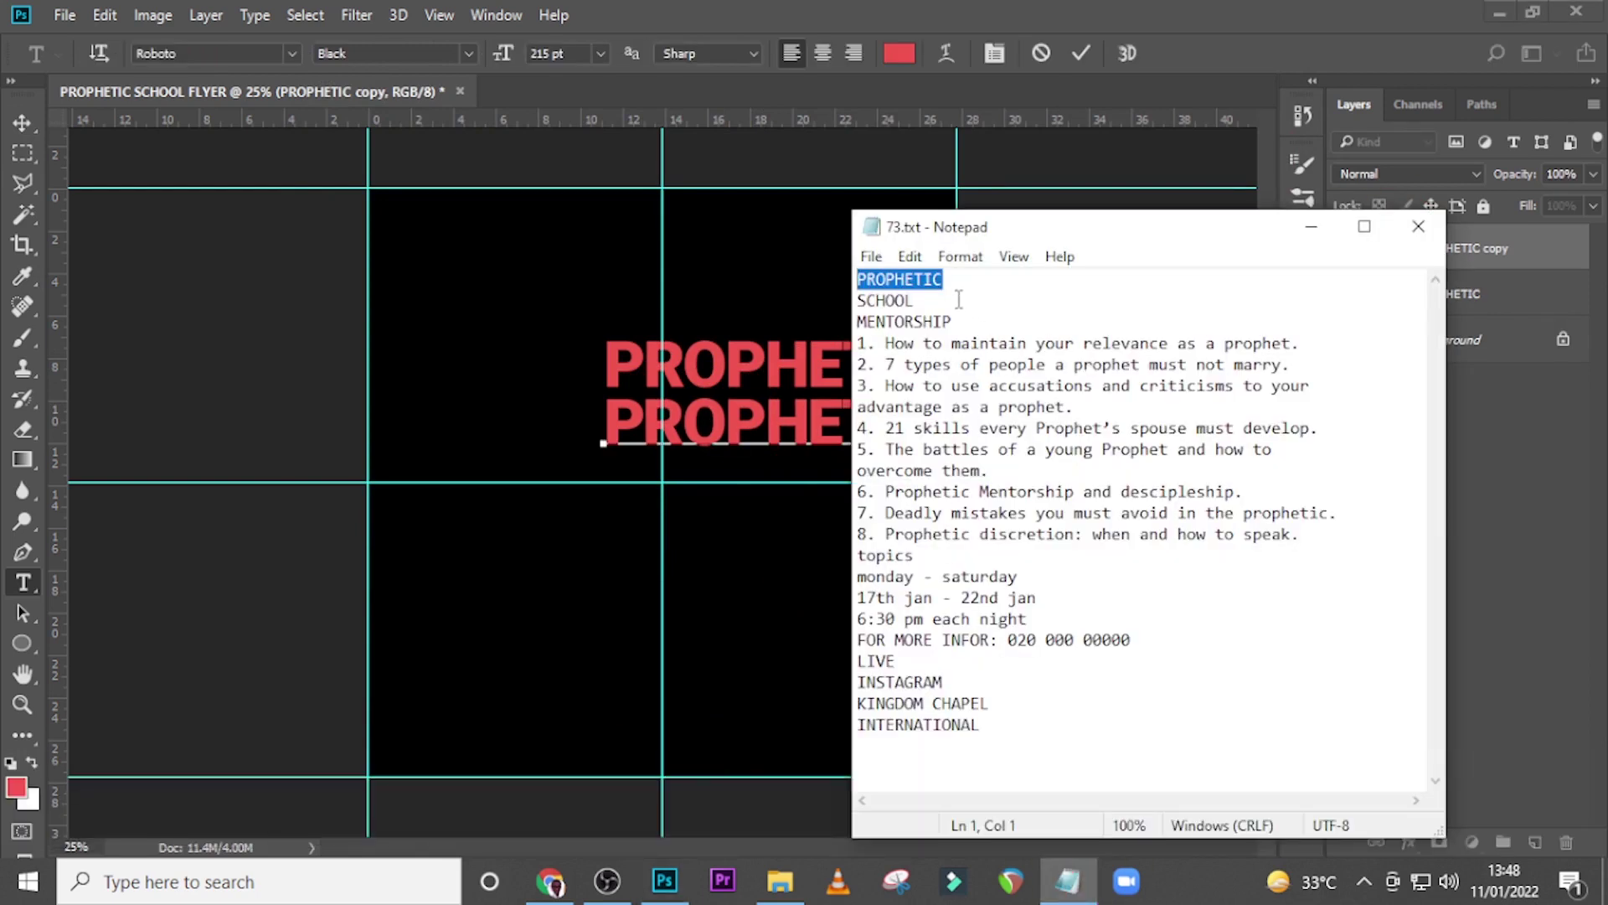
left_click_drag(959, 299, 808, 294)
key("ctrl+c")
left_click(808, 293)
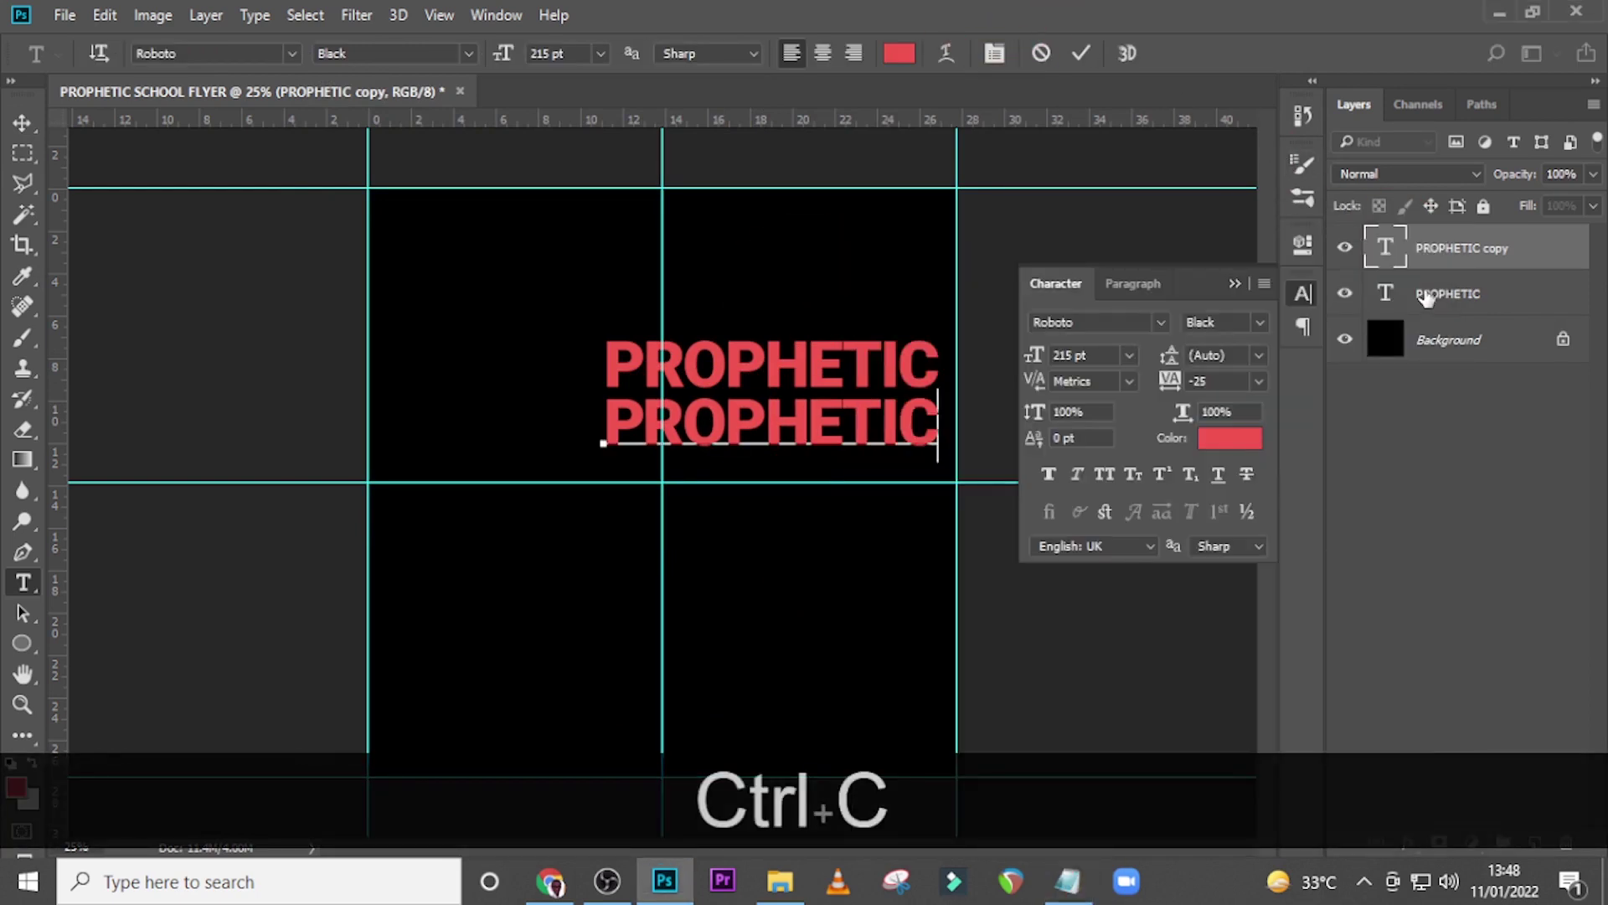
double_click(1387, 249)
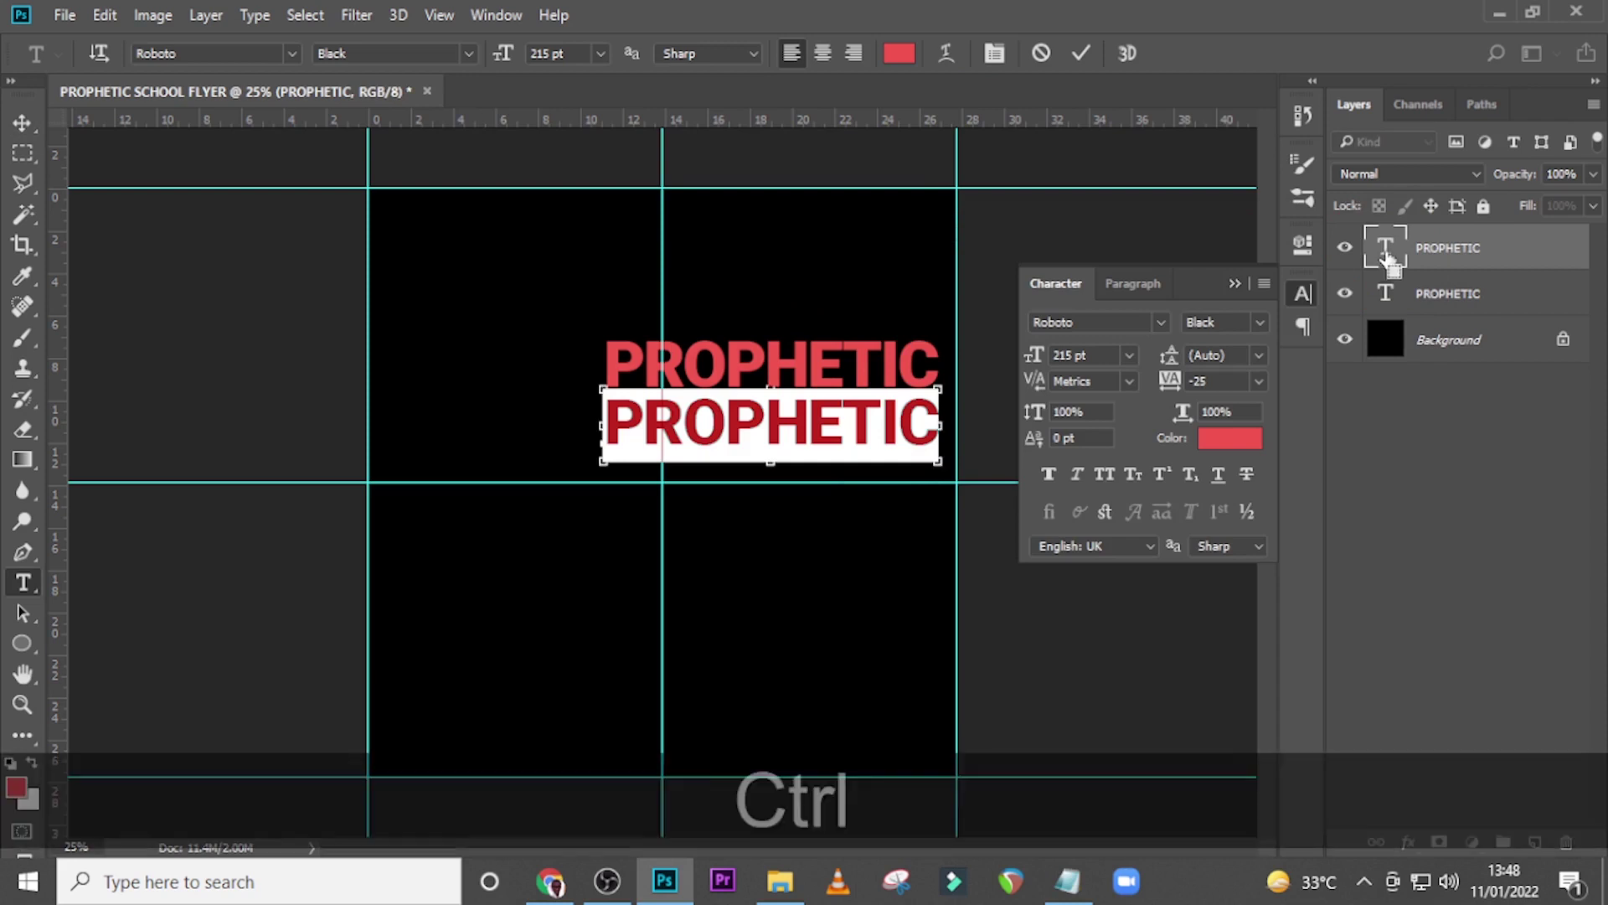
key("ctrl+v")
key("ctrl+Return")
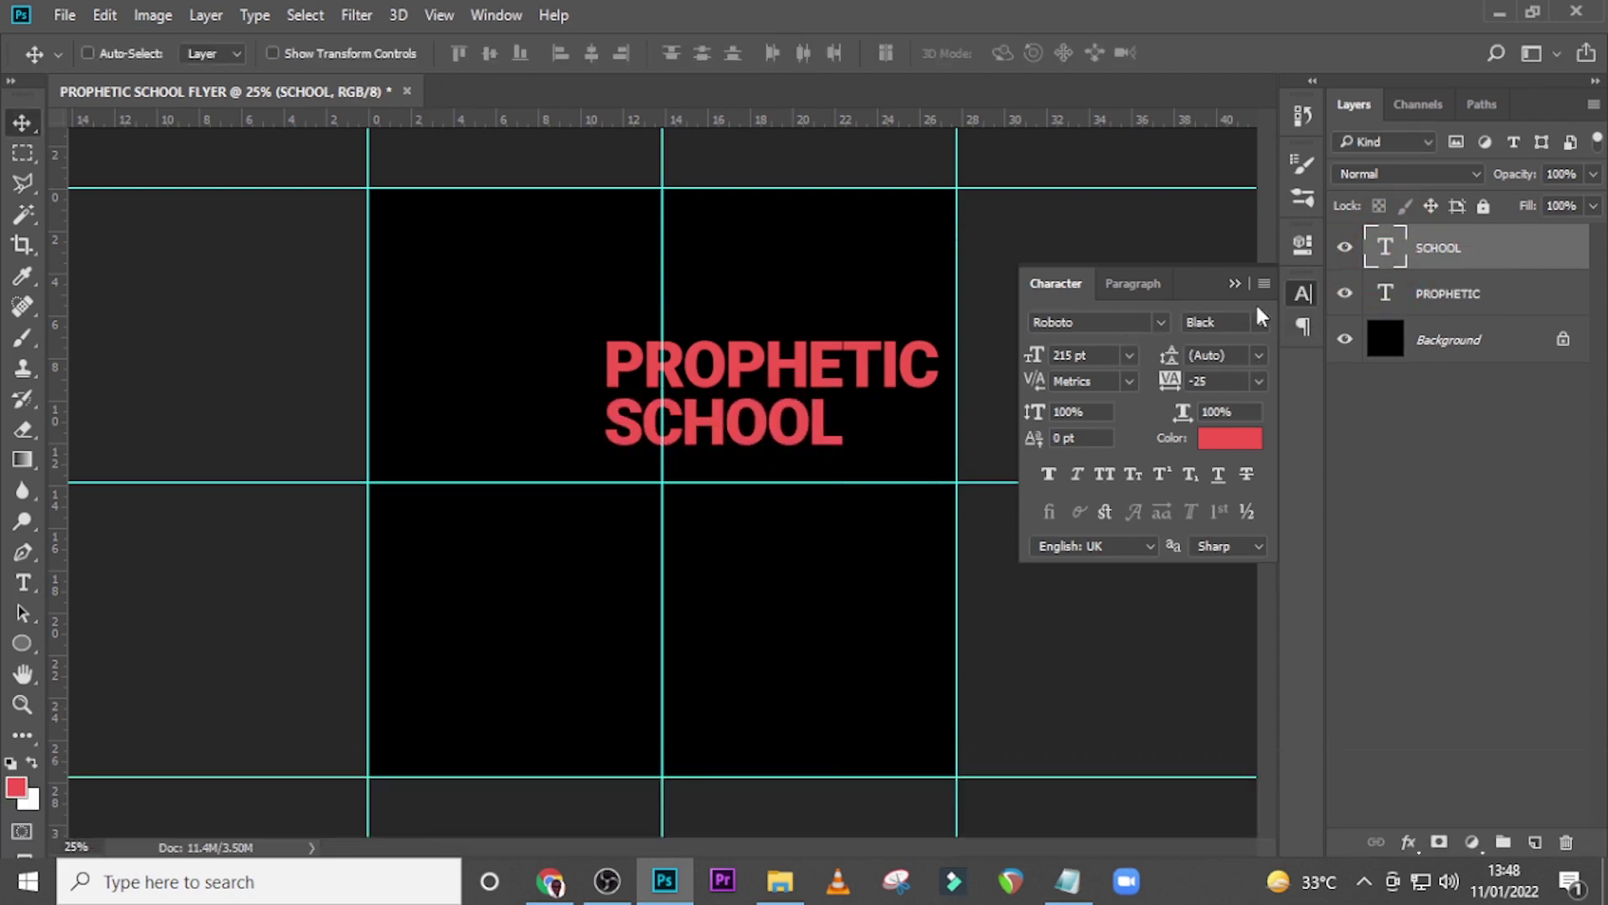
Set the SCHOOL text's font size to 302 pt
left_click(1022, 352)
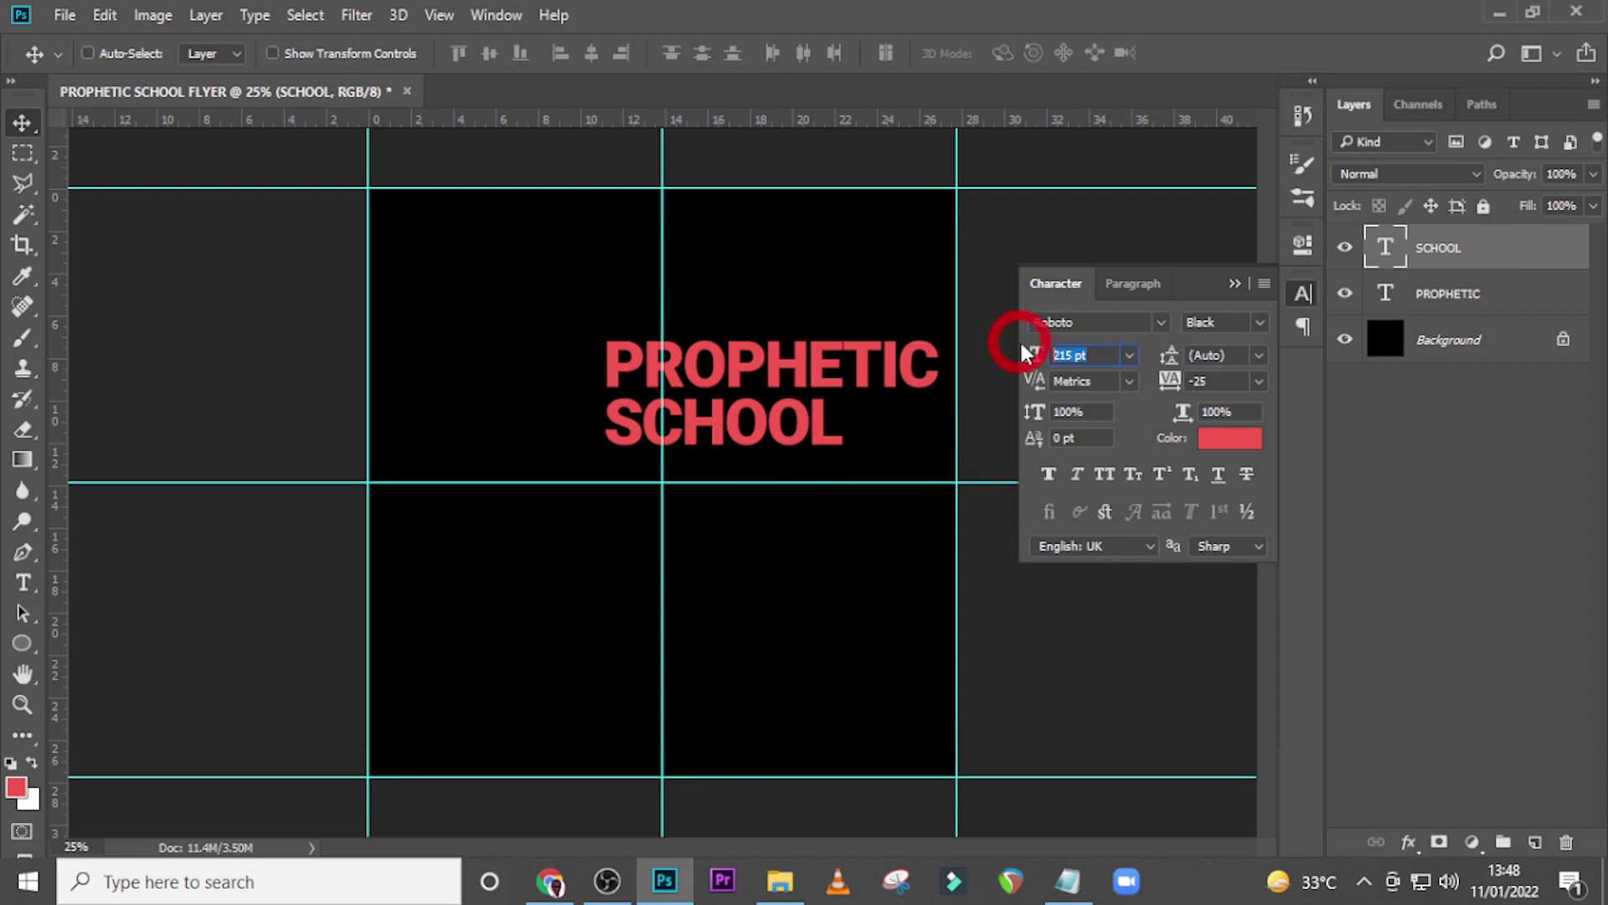
type("302")
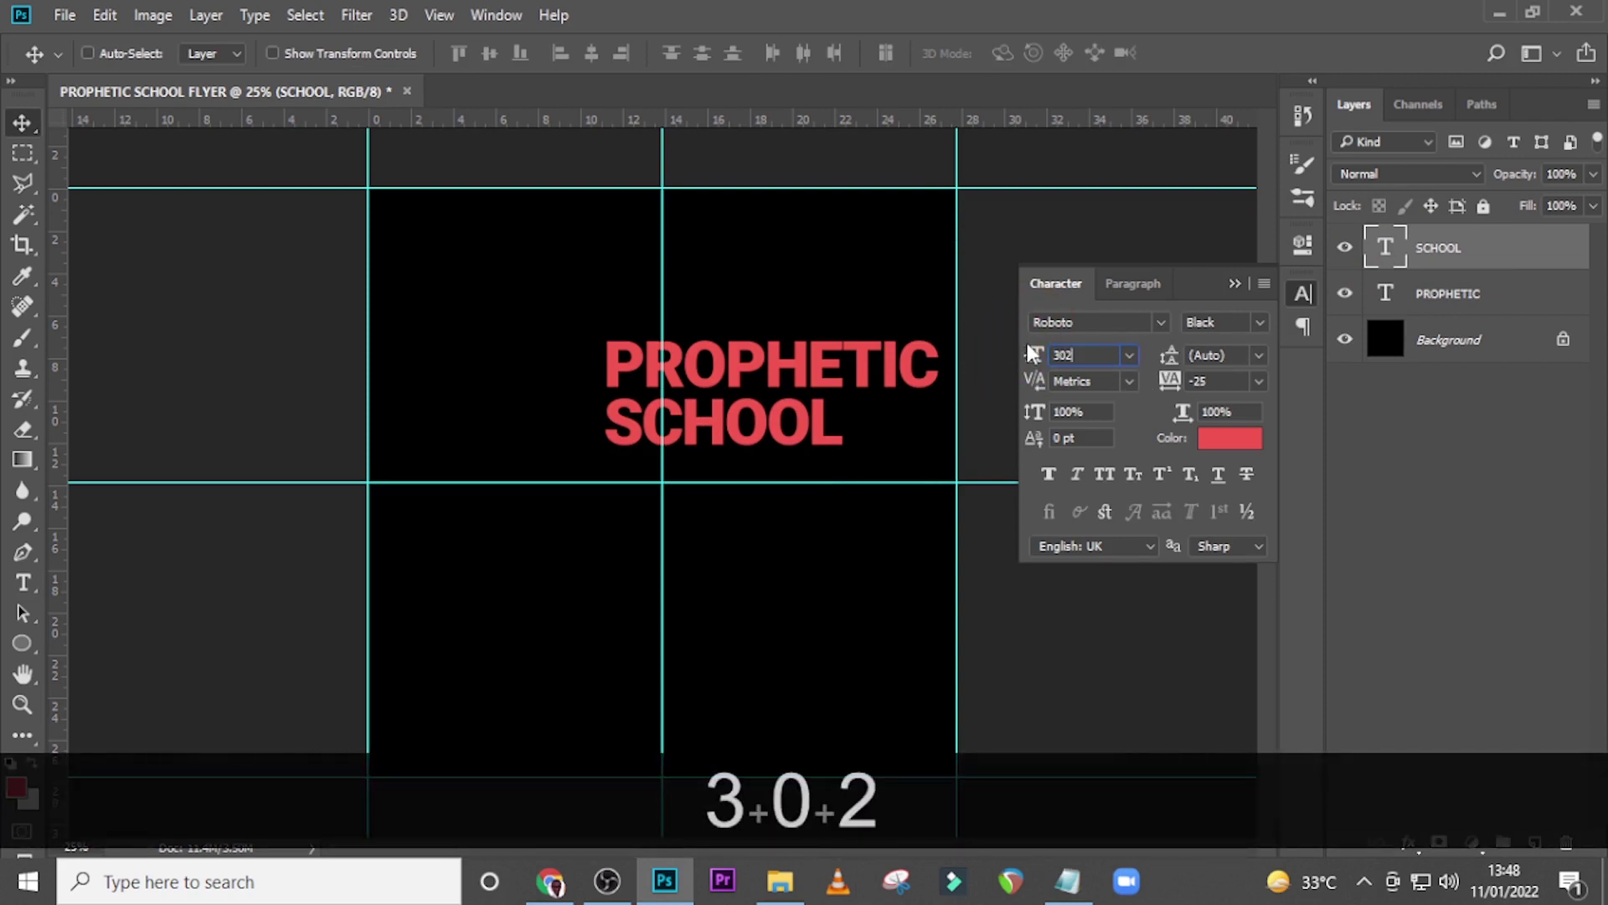
key("Return")
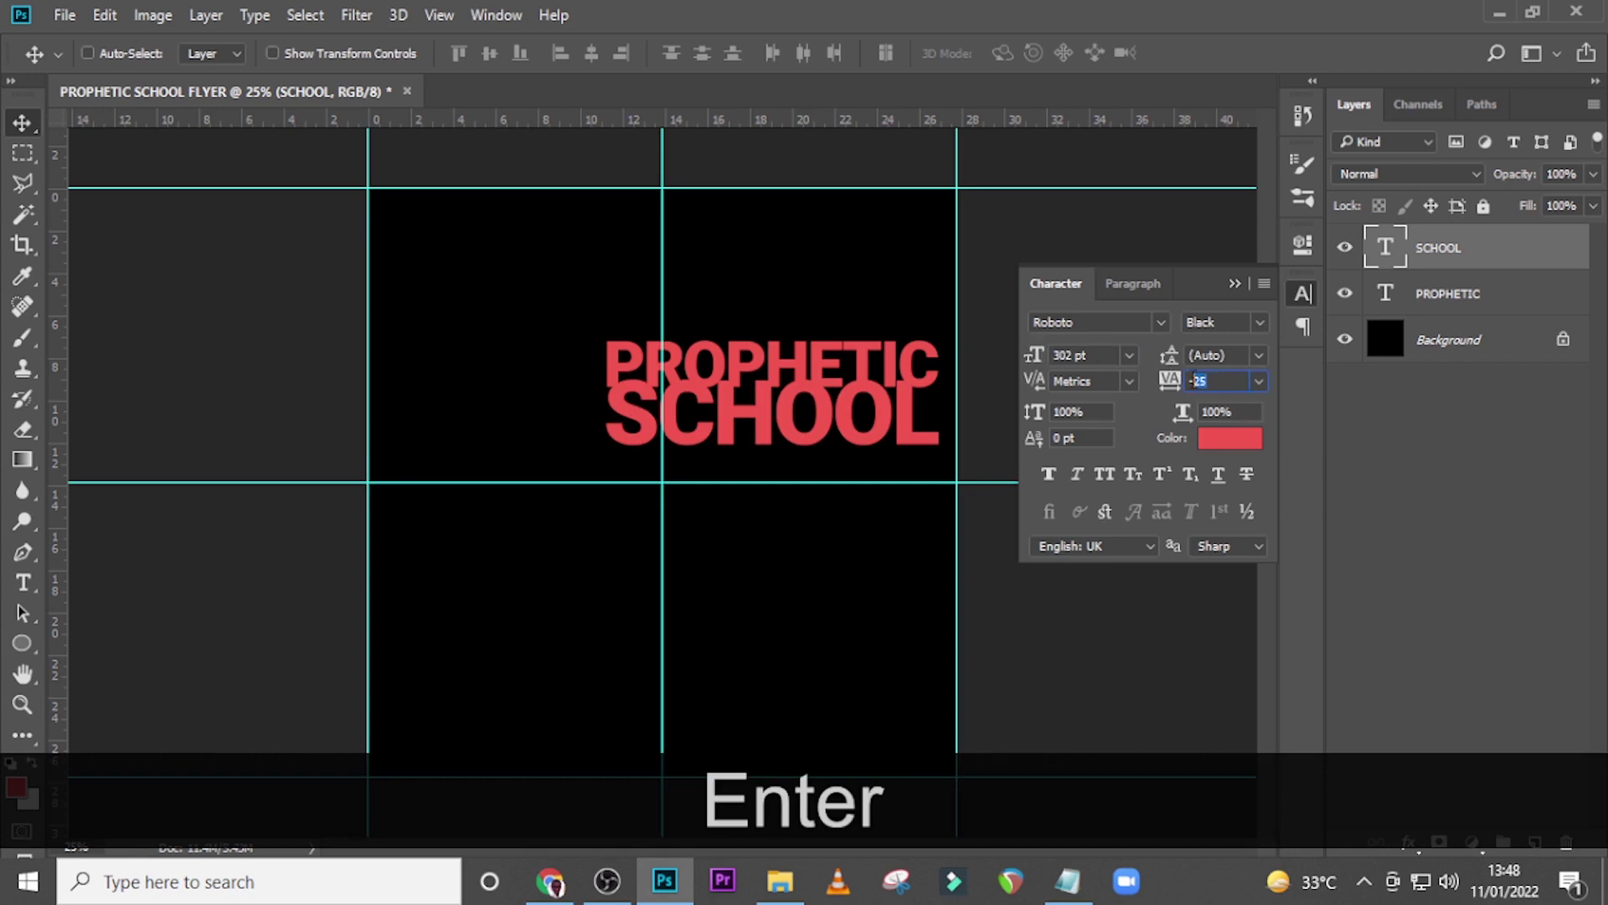
left_click(1169, 379)
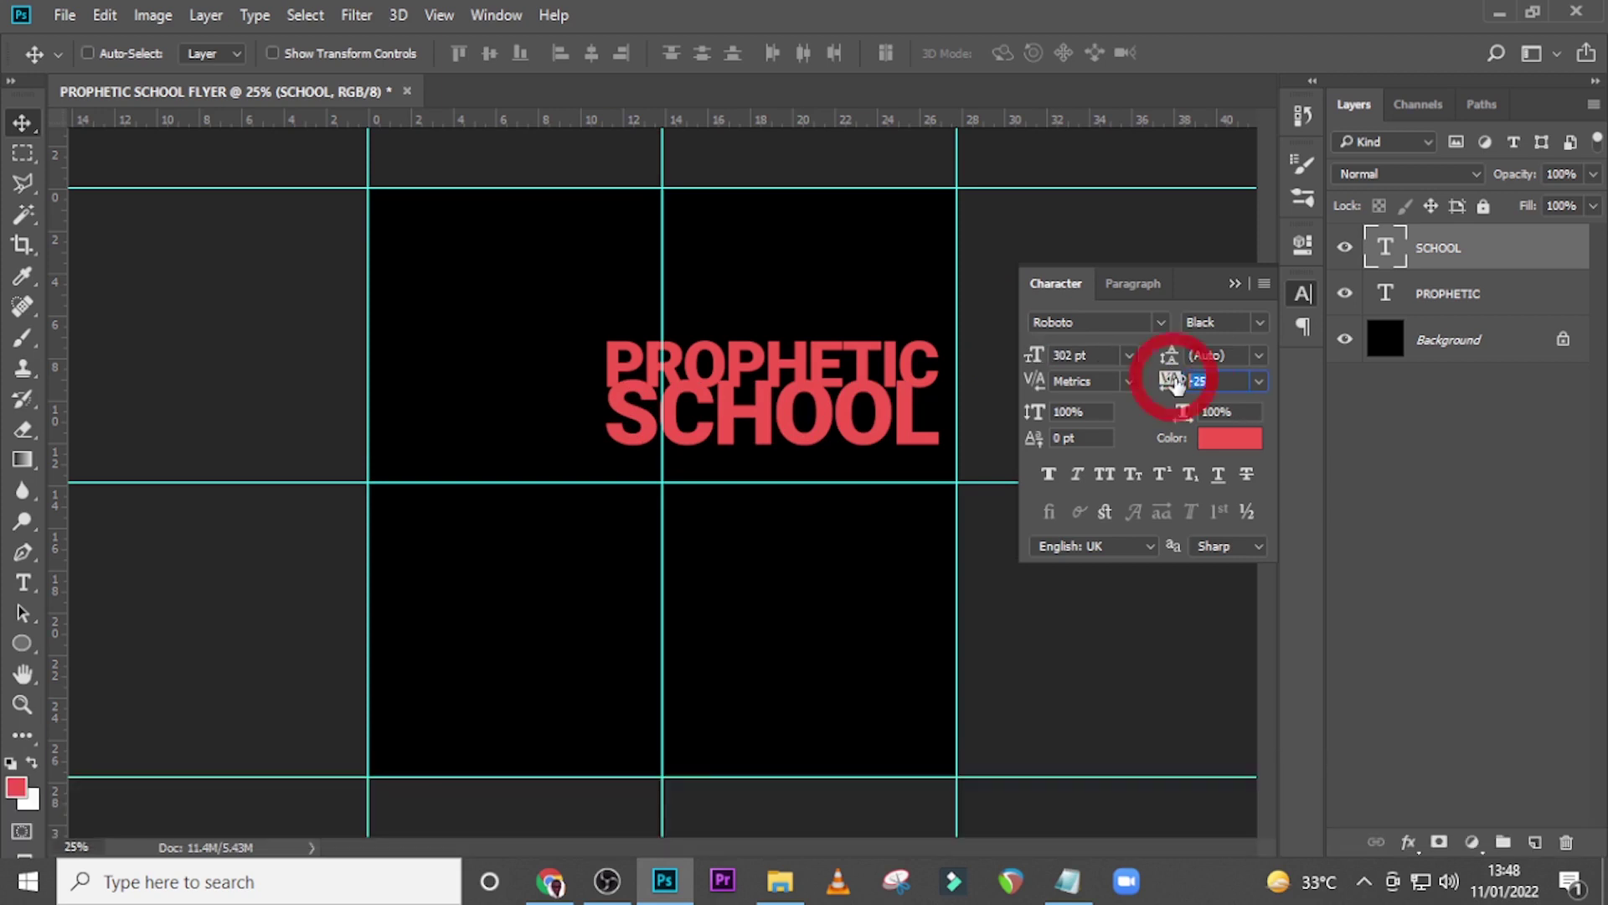
Colour the SCHOOL text white (ffffff)
left_click(1230, 437)
left_click_drag(1123, 317, 893, 274)
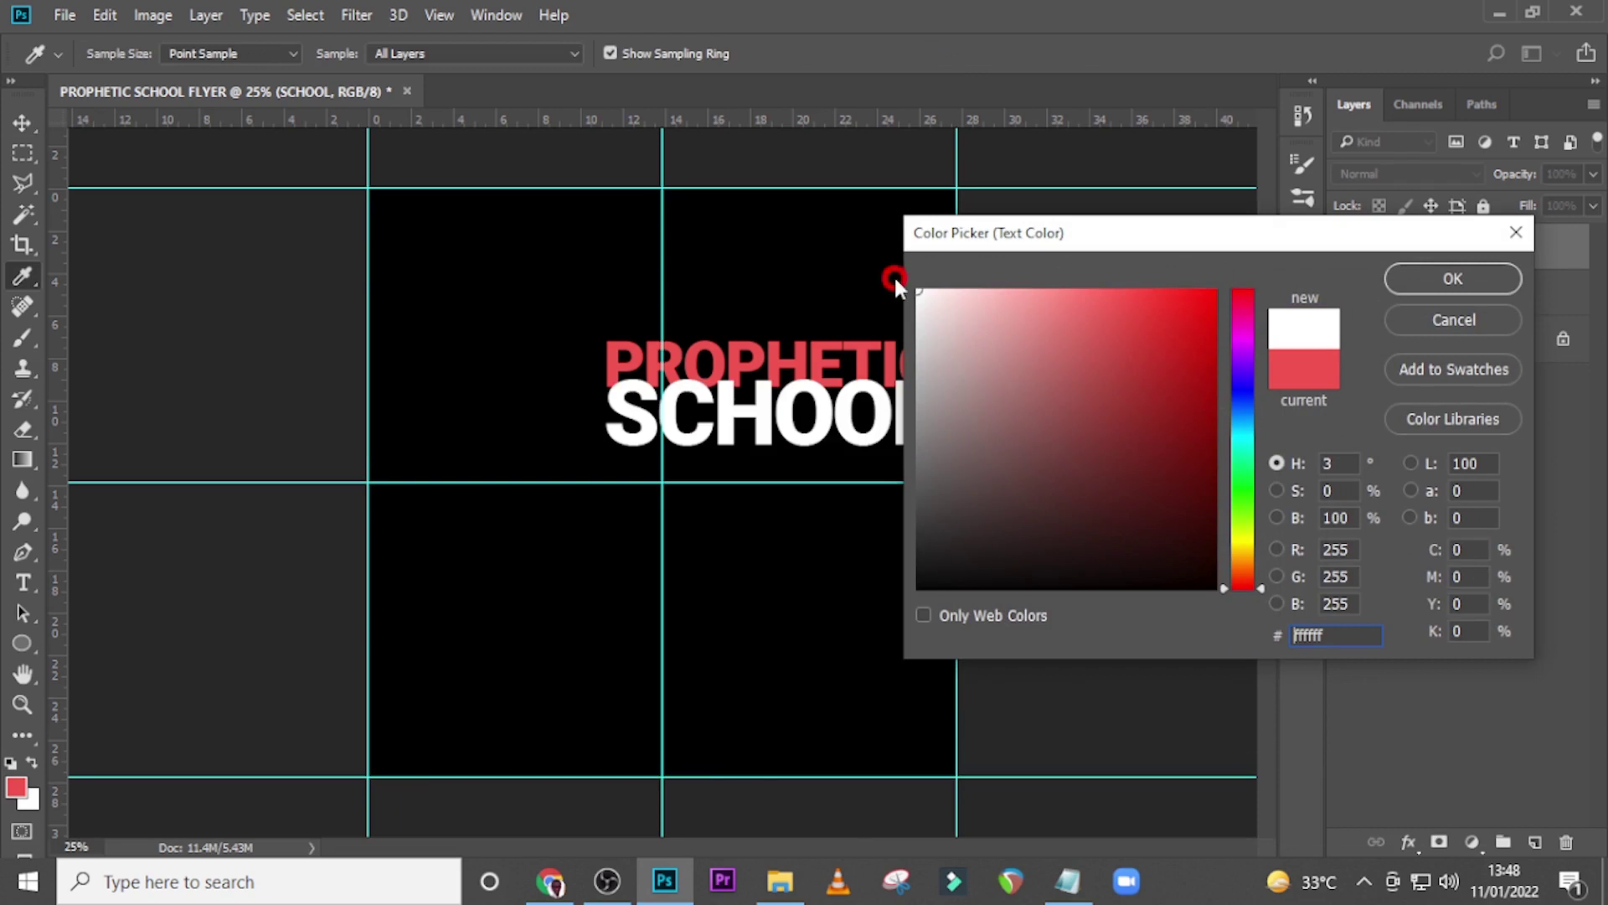
left_click(1452, 279)
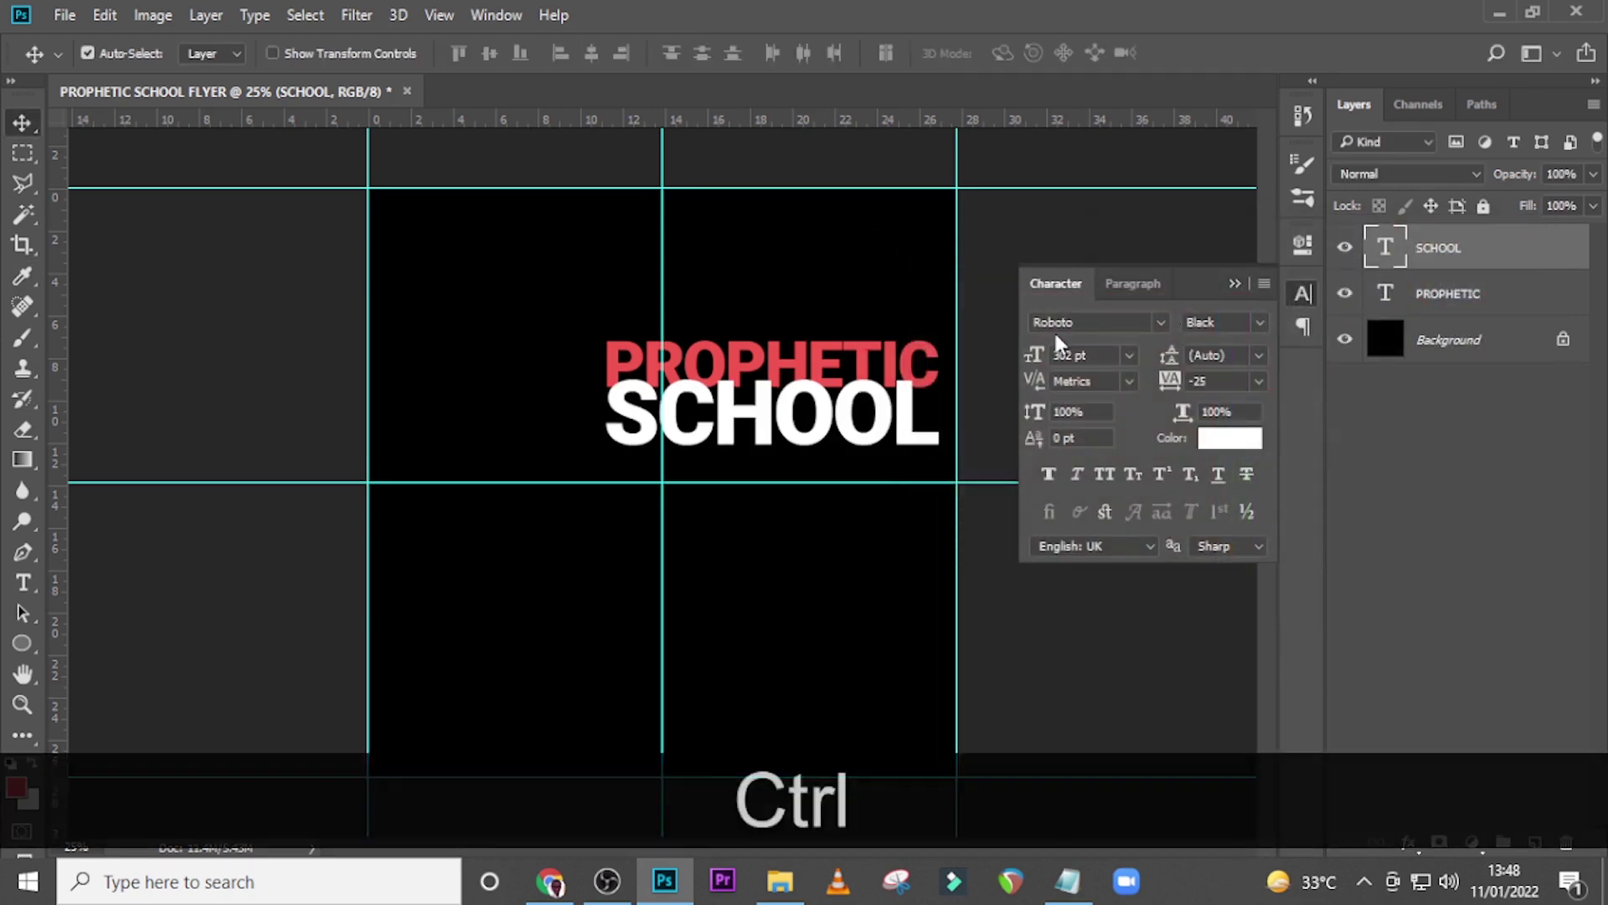
Add two vertical guides, one at each side edge of the PROPHETIC text's bounding box
key("ctrl+equal")
key("ctrl+equal")
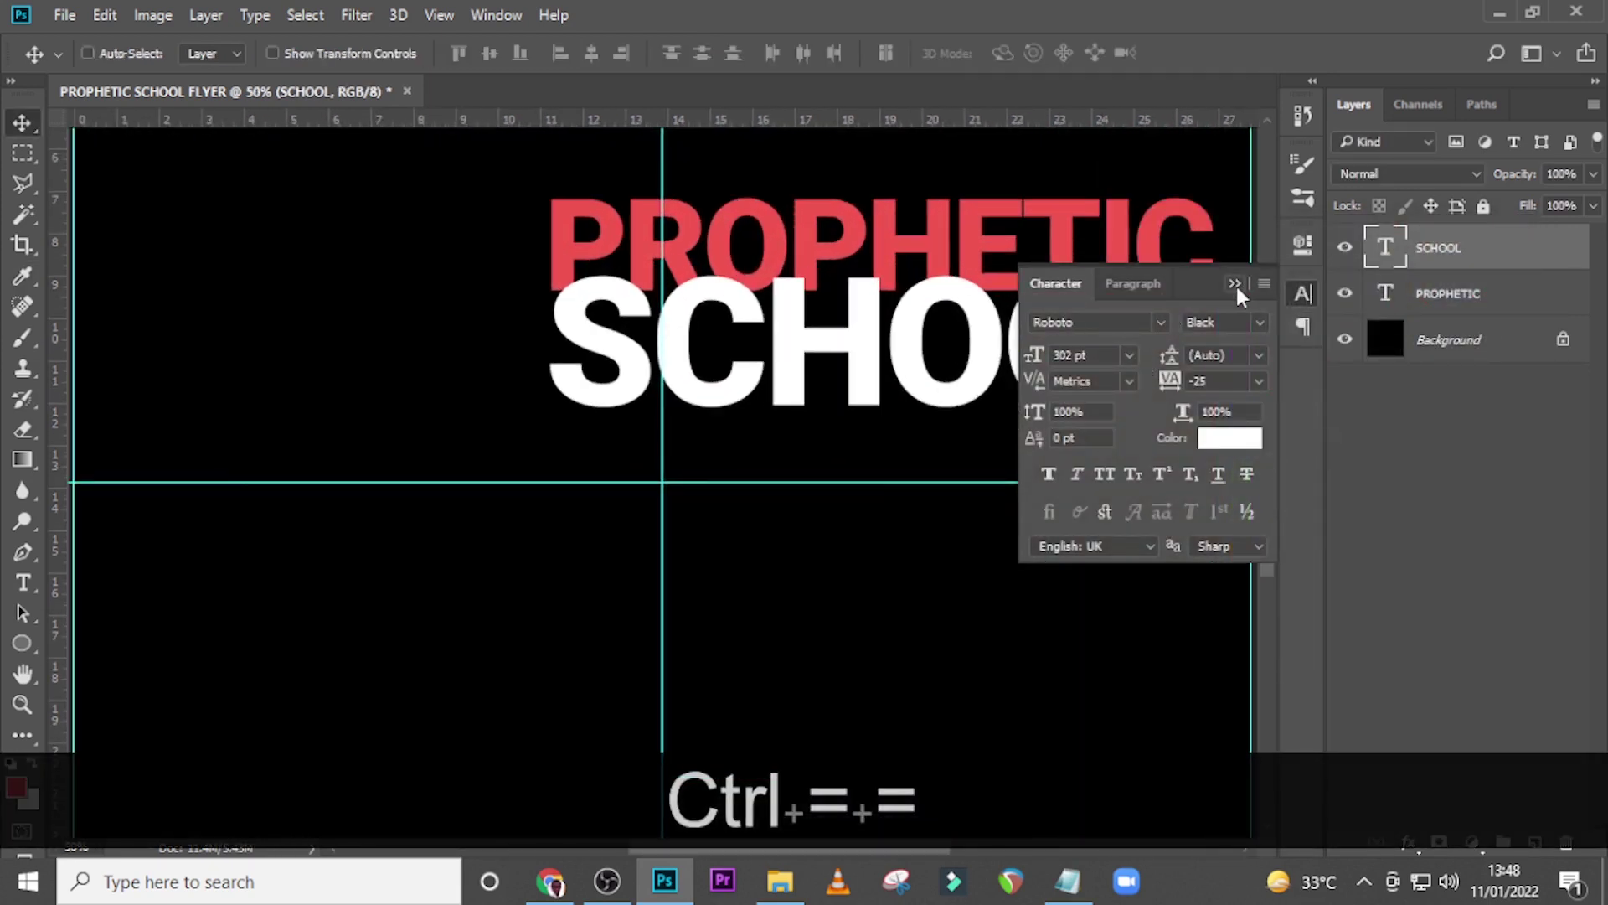
left_click(1236, 285)
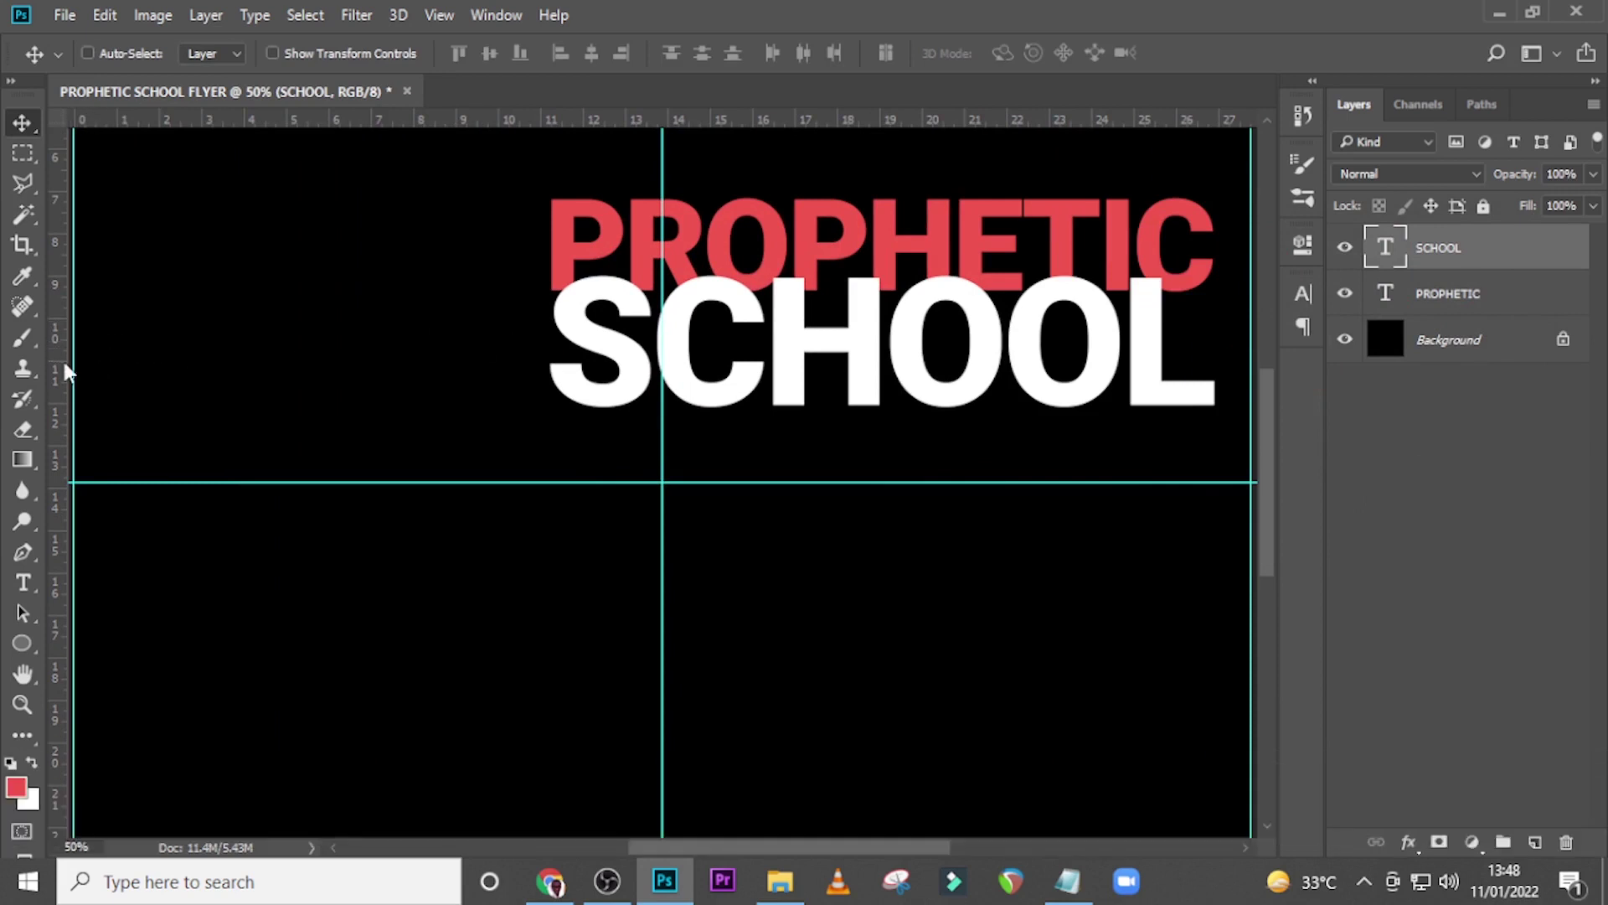
left_click(1420, 293)
key("ctrl+t")
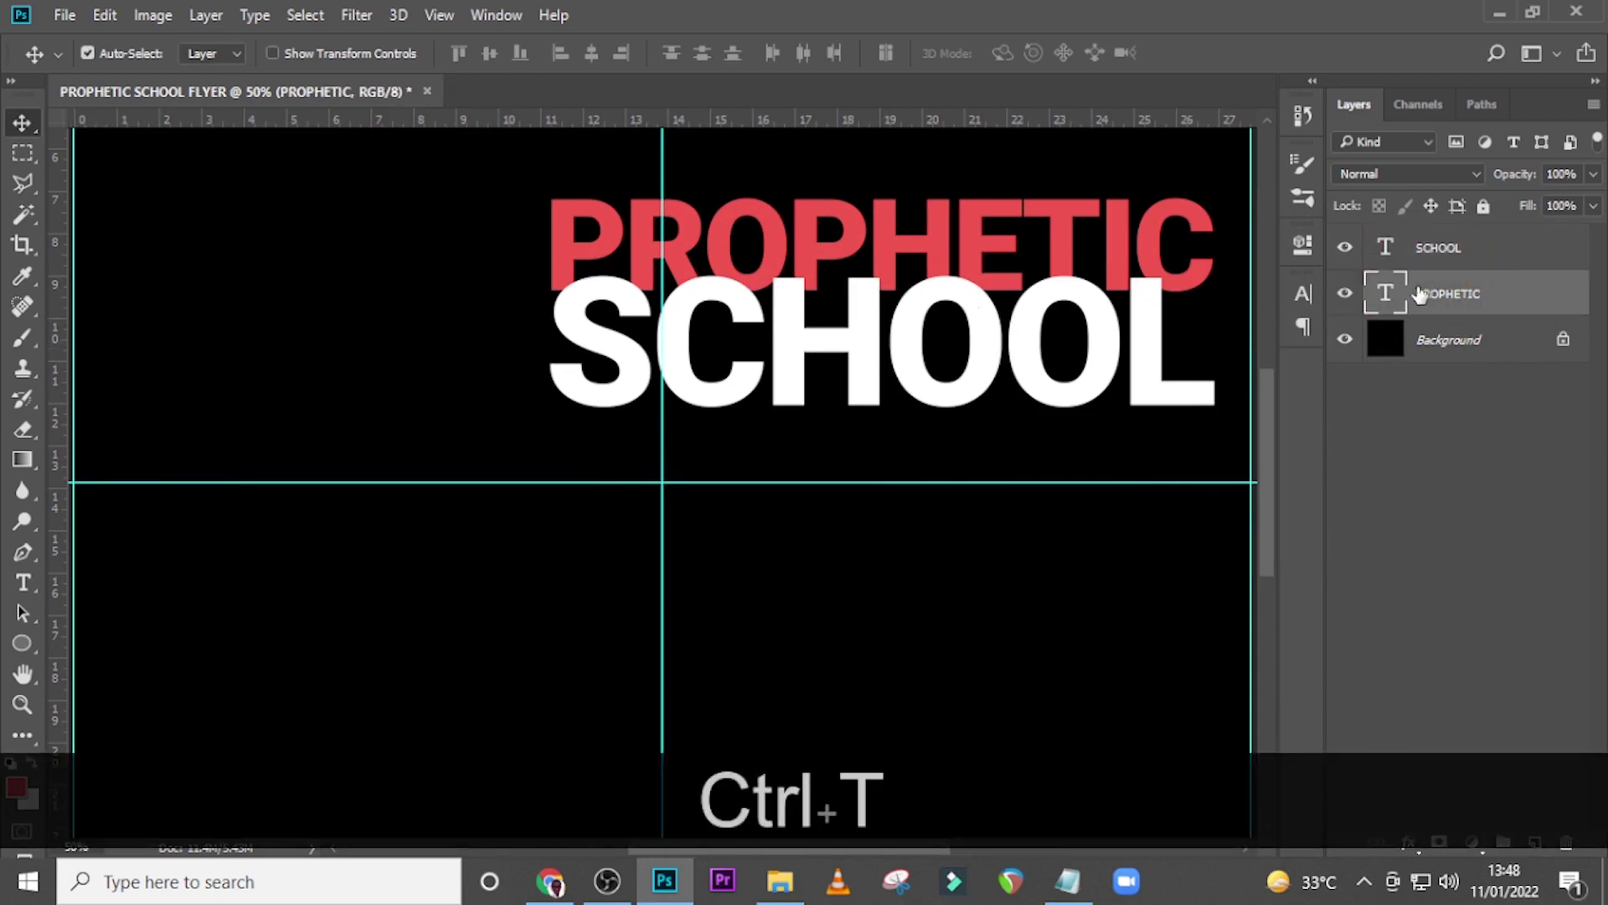
left_click_drag(64, 410, 545, 367)
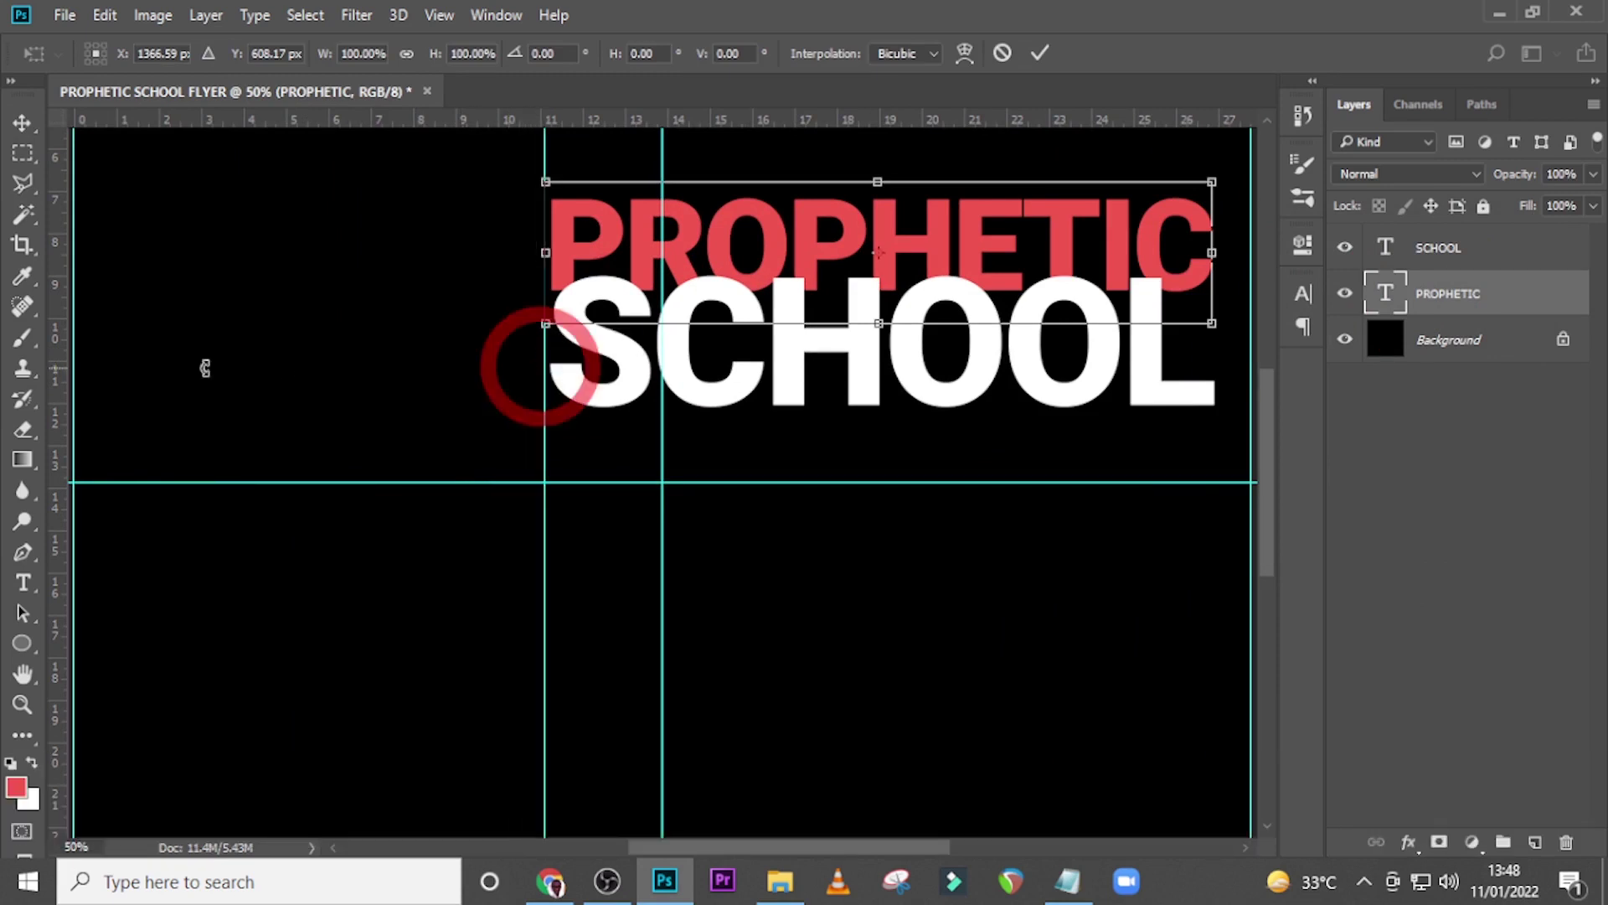
mouse_move(63, 426)
left_mouse_down()
mouse_move(277, 411)
mouse_move(1210, 426)
left_mouse_up()
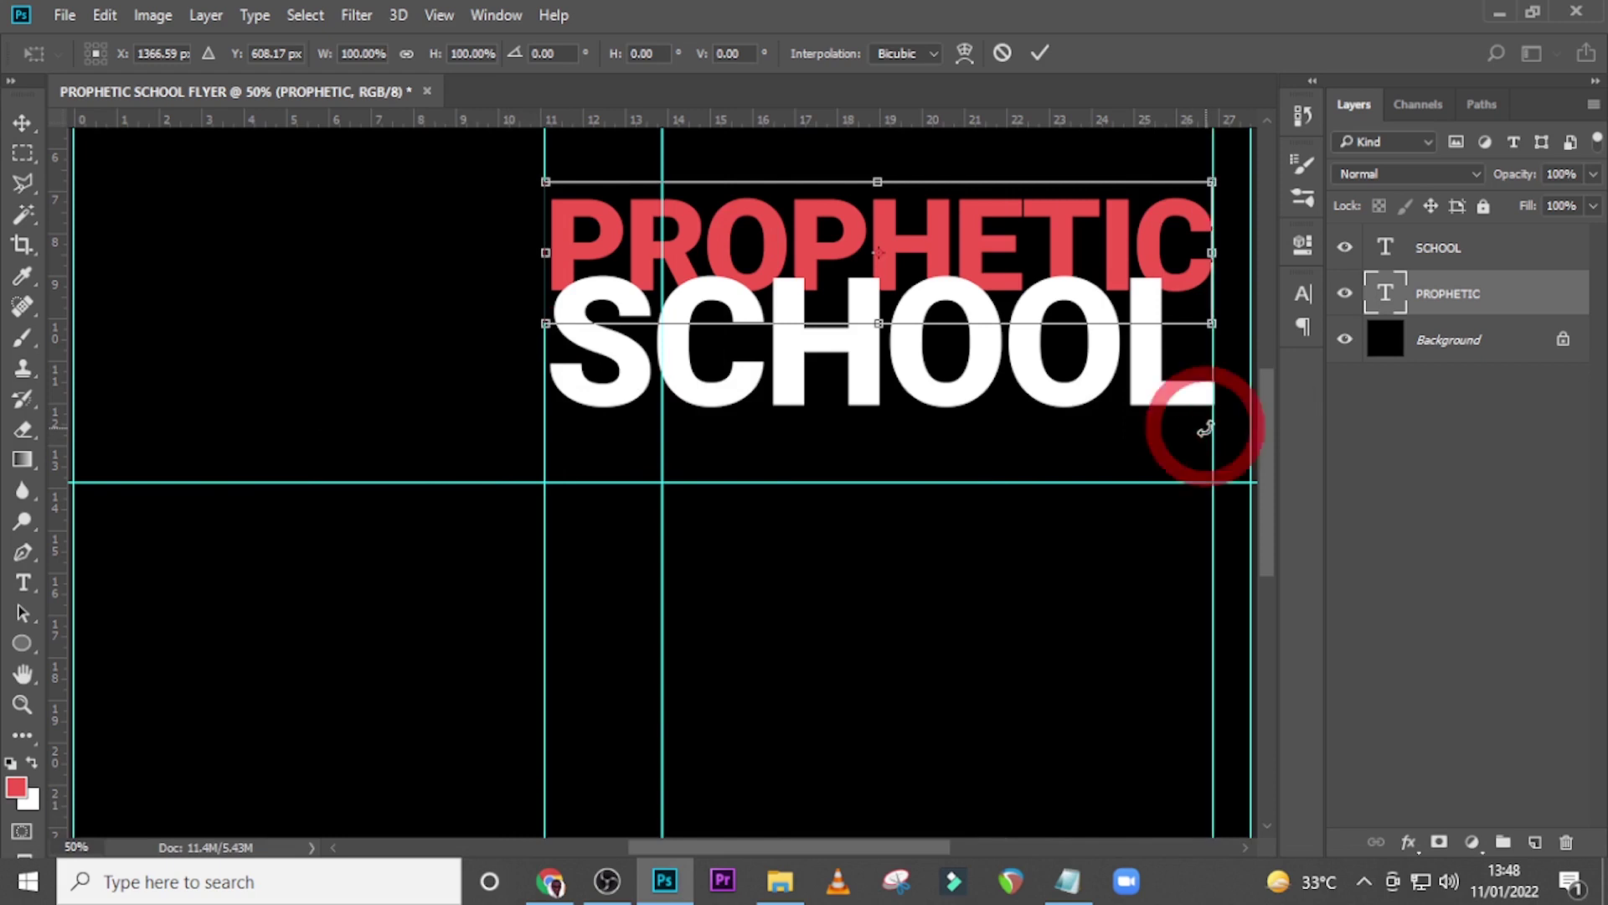
left_click(1484, 251)
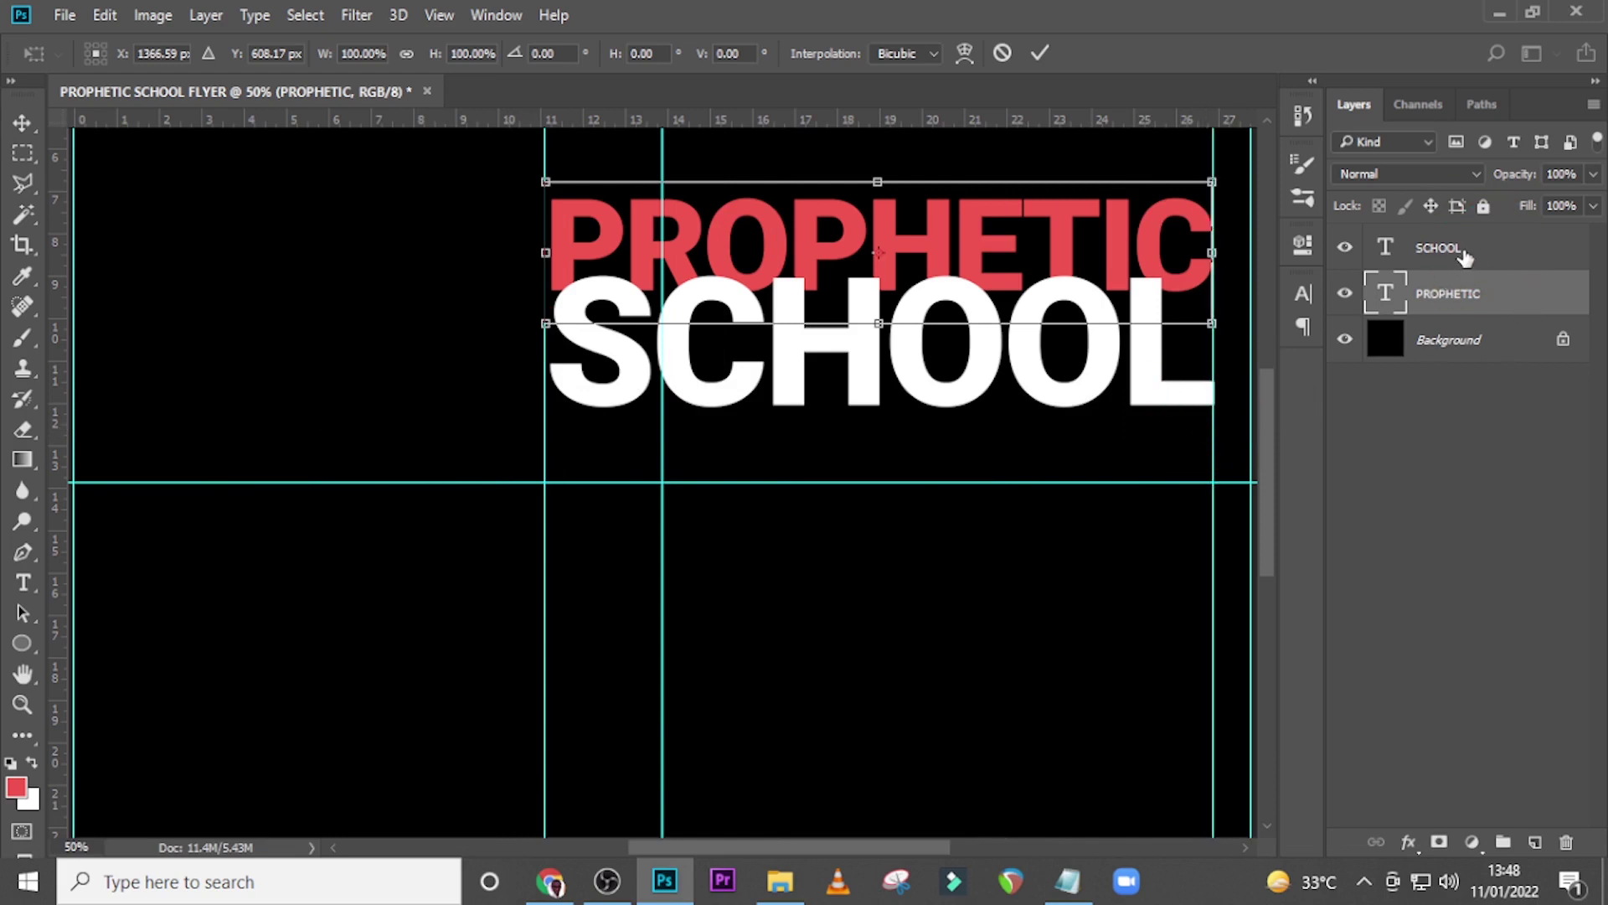
key("Return")
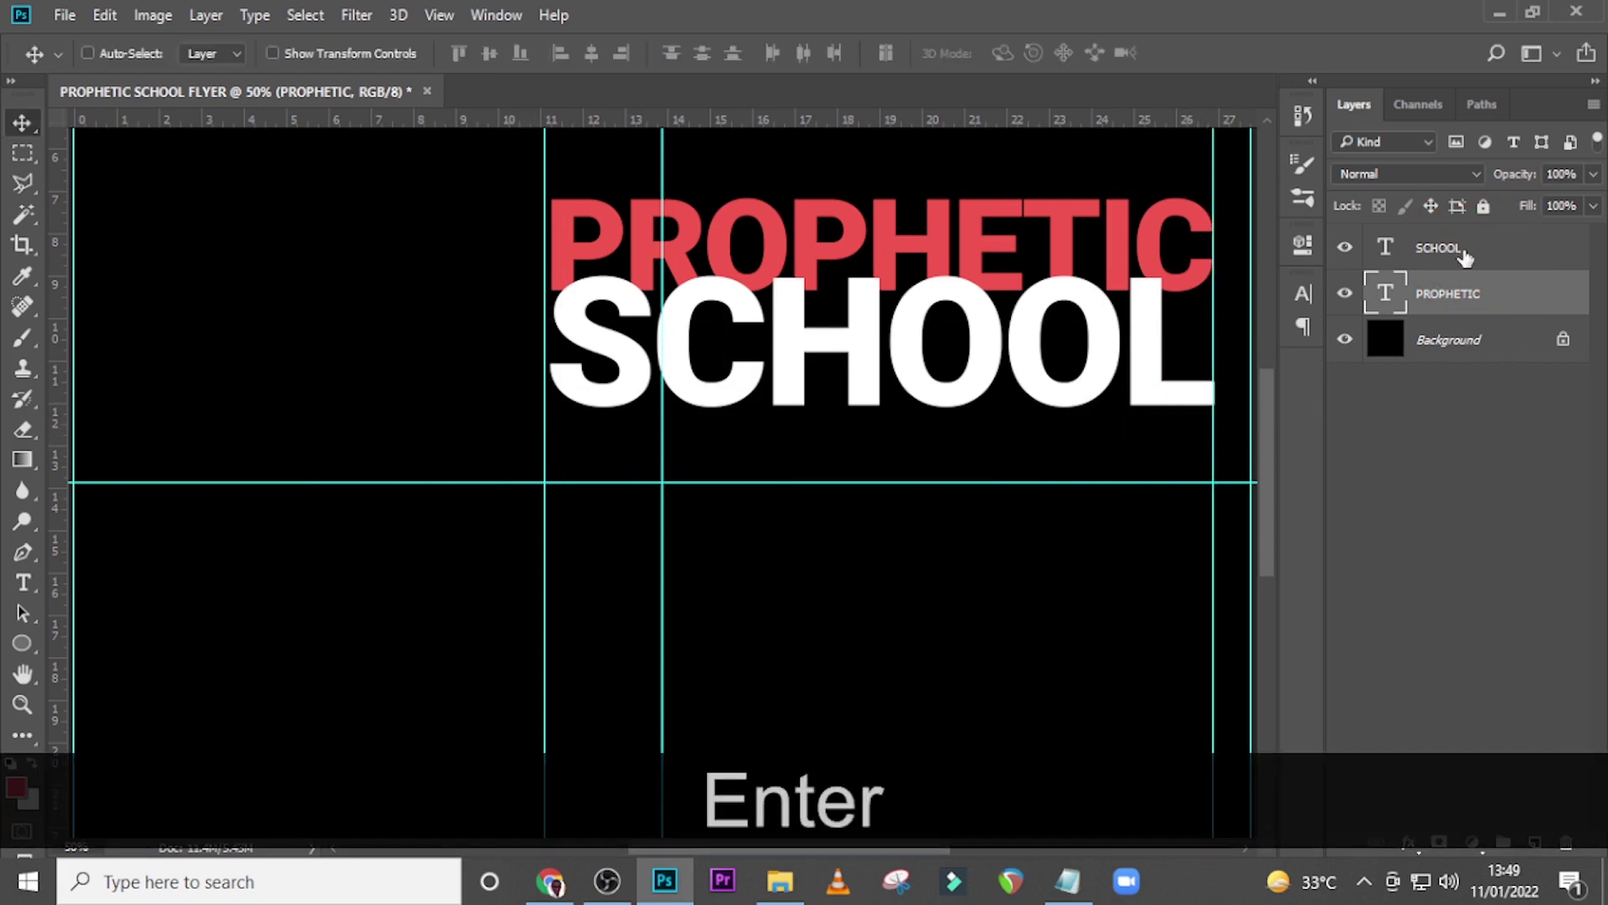
Nudge the SCHOOL text down and slightly left so it sits just below PROPHETIC between the two new guides
left_click(1466, 260)
key("v")
key("Down")
key("Down")
key("Down")
key("Down")
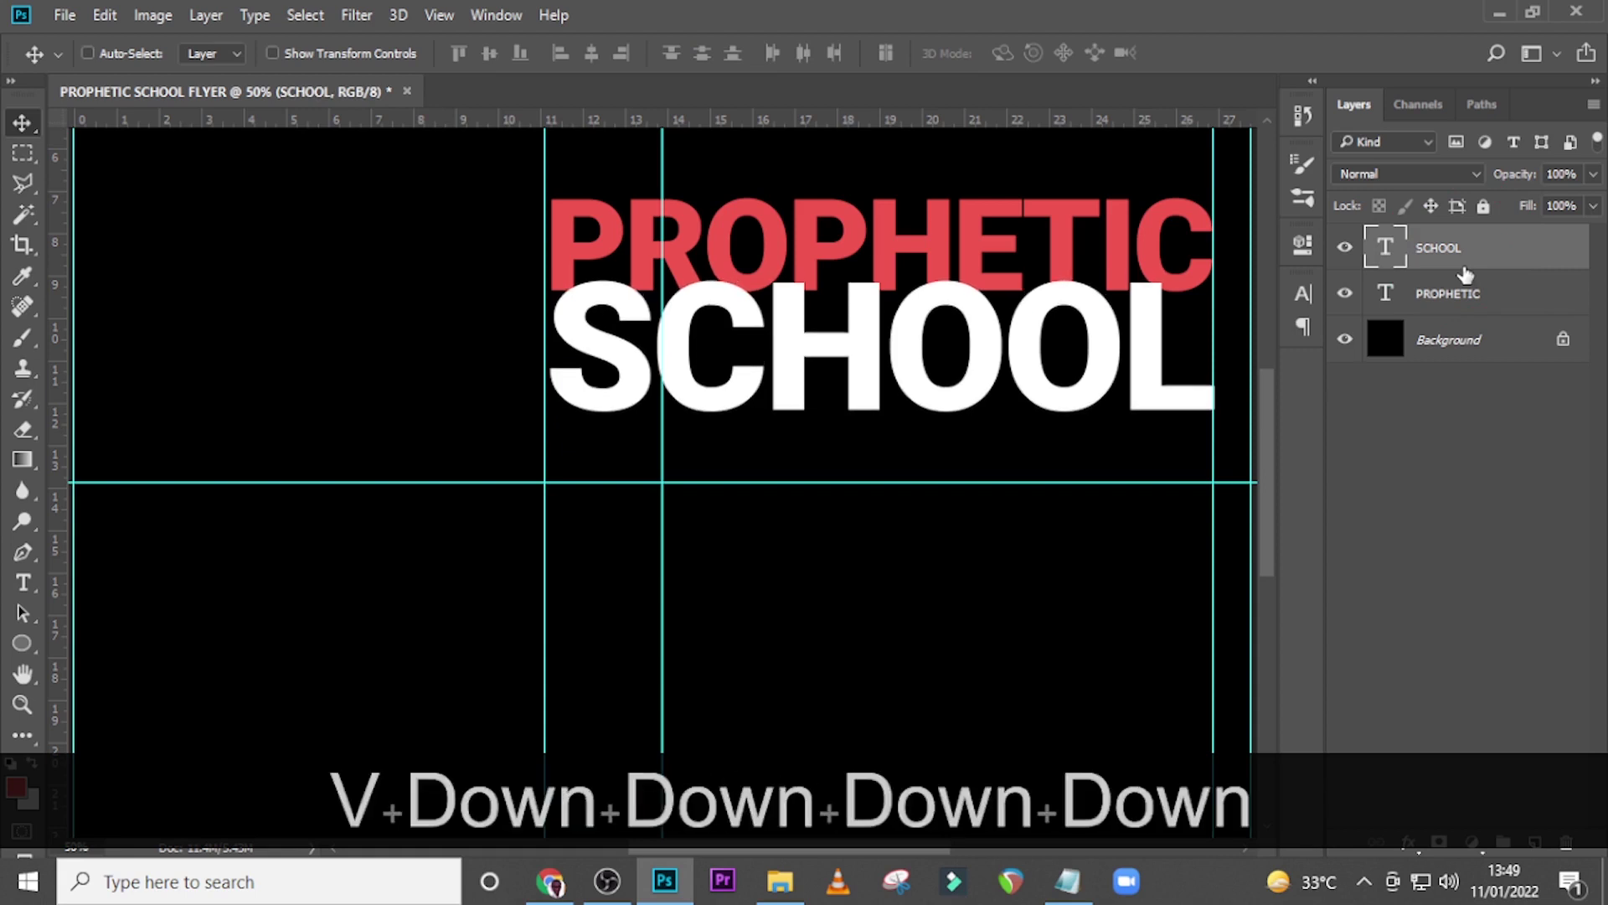
key("shift+Down")
key("shift+Down")
key("Down")
key("Down")
key("Down")
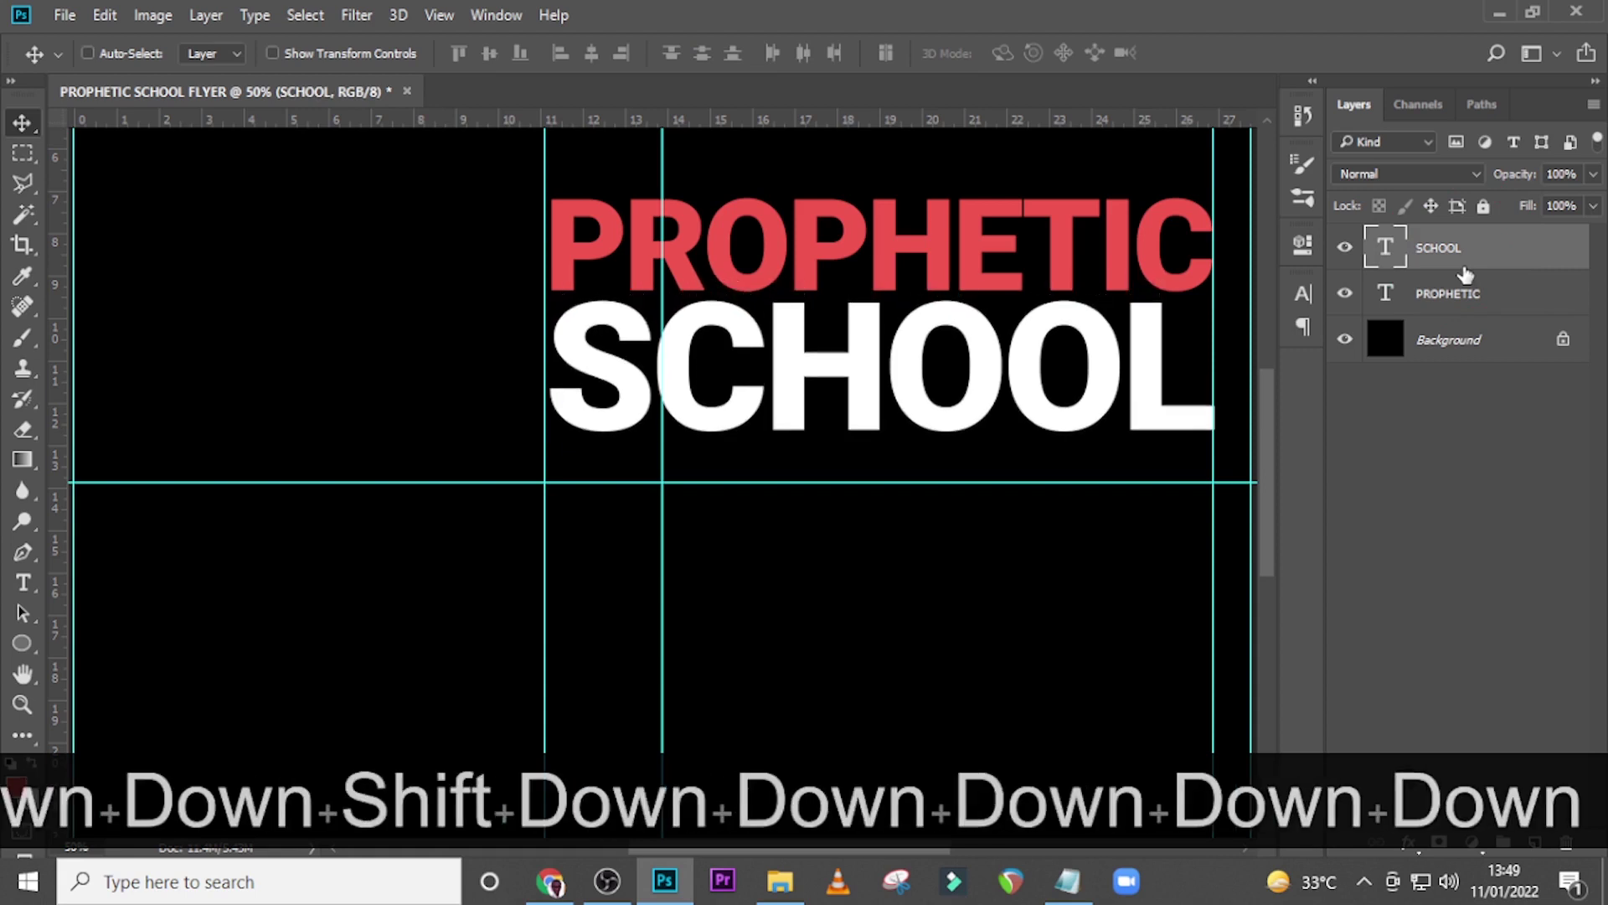
key("Left")
key("Left")
key("Down")
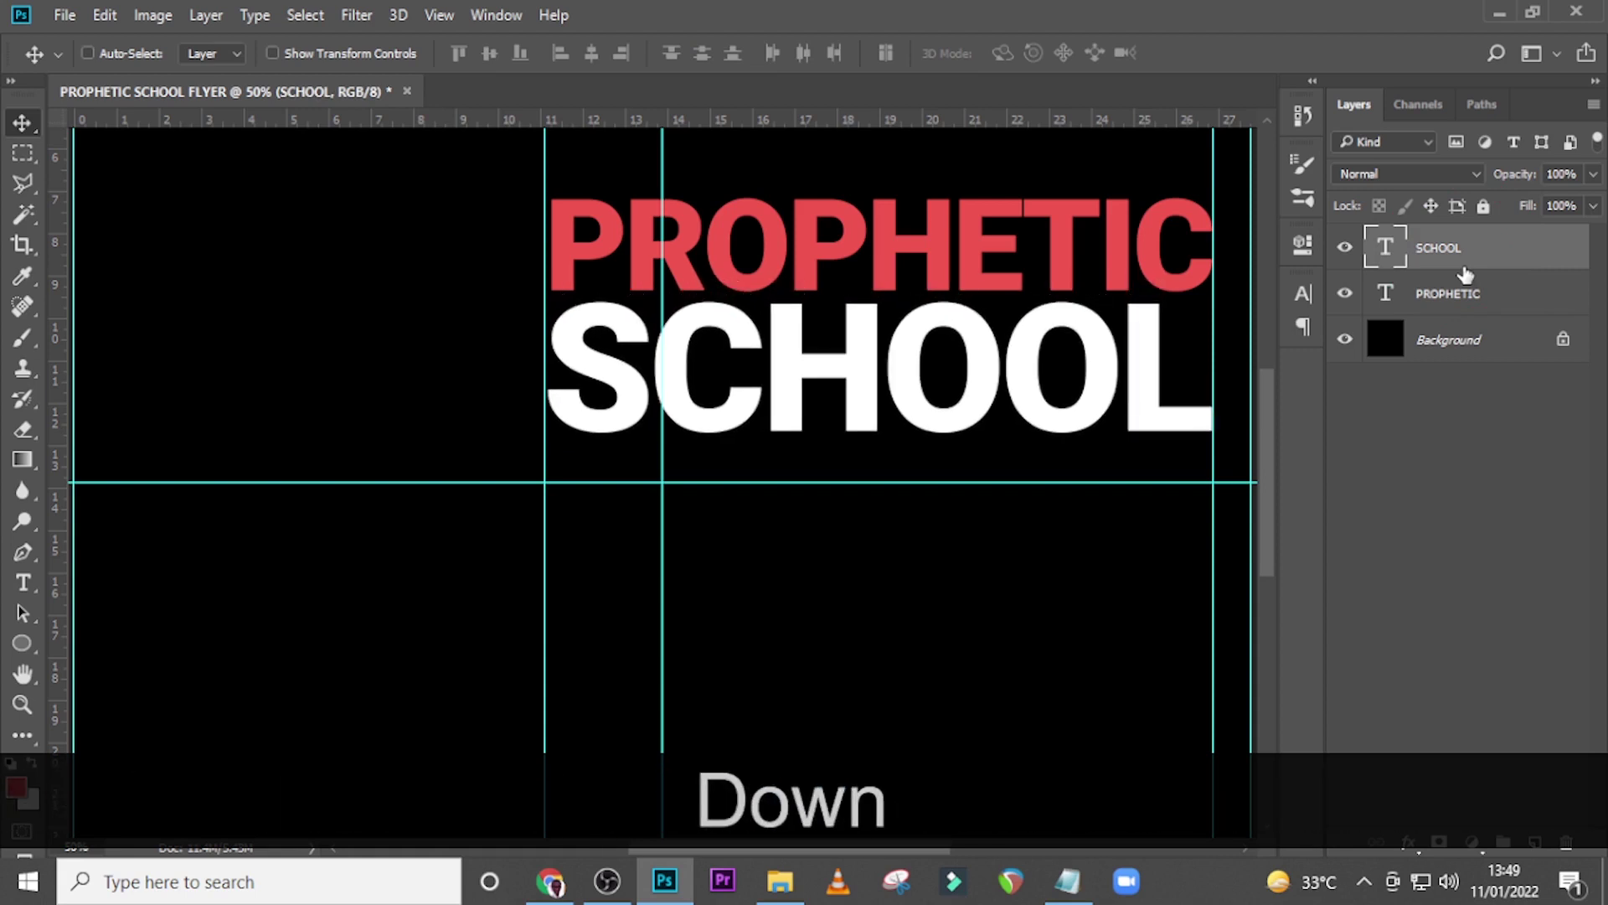
key("Up")
key("Up")
key("Up")
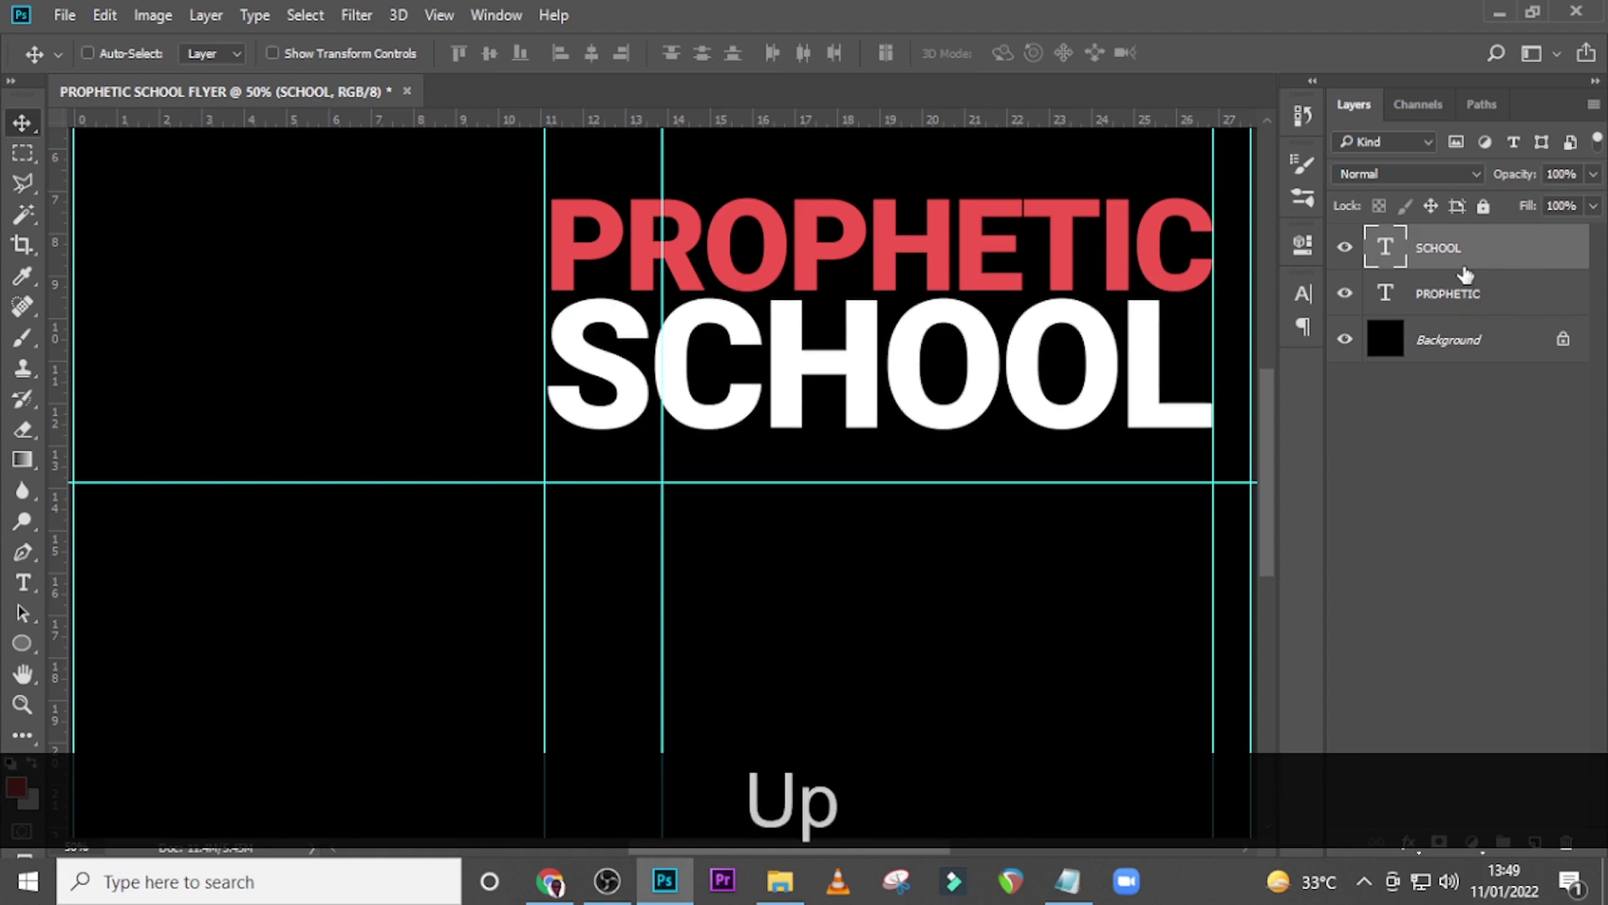
Duplicate the SCHOOL text directly beneath the original and replace the copy's wording with MENTORSHIP from the 73.txt notes
key("ctrl+j")
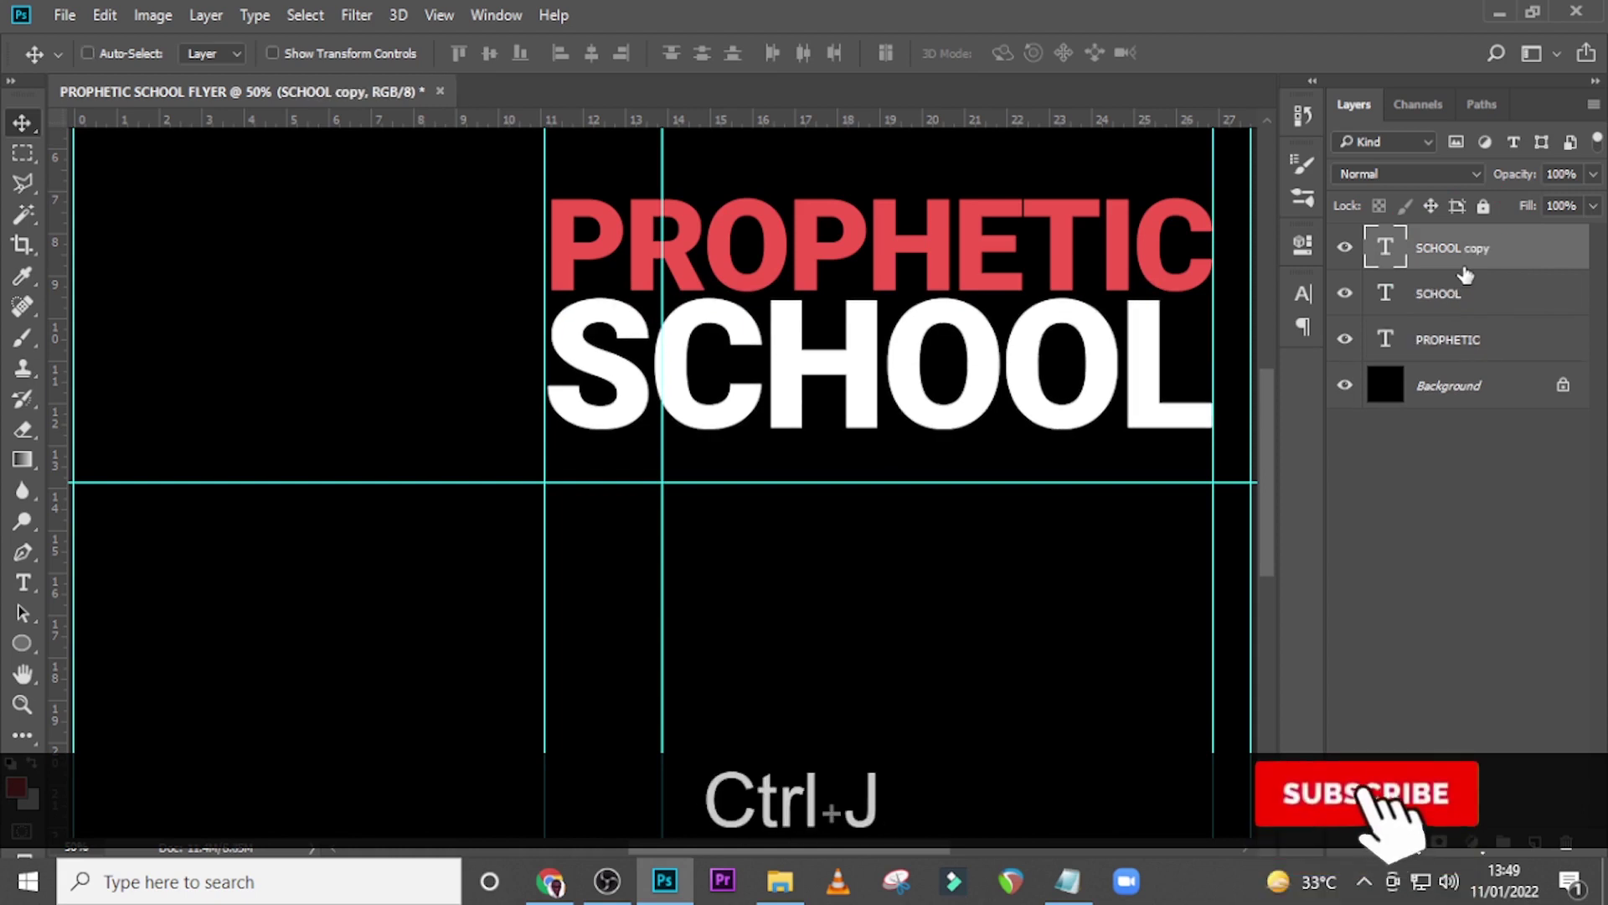
left_click_drag(837, 384, 819, 518)
double_click(1386, 248)
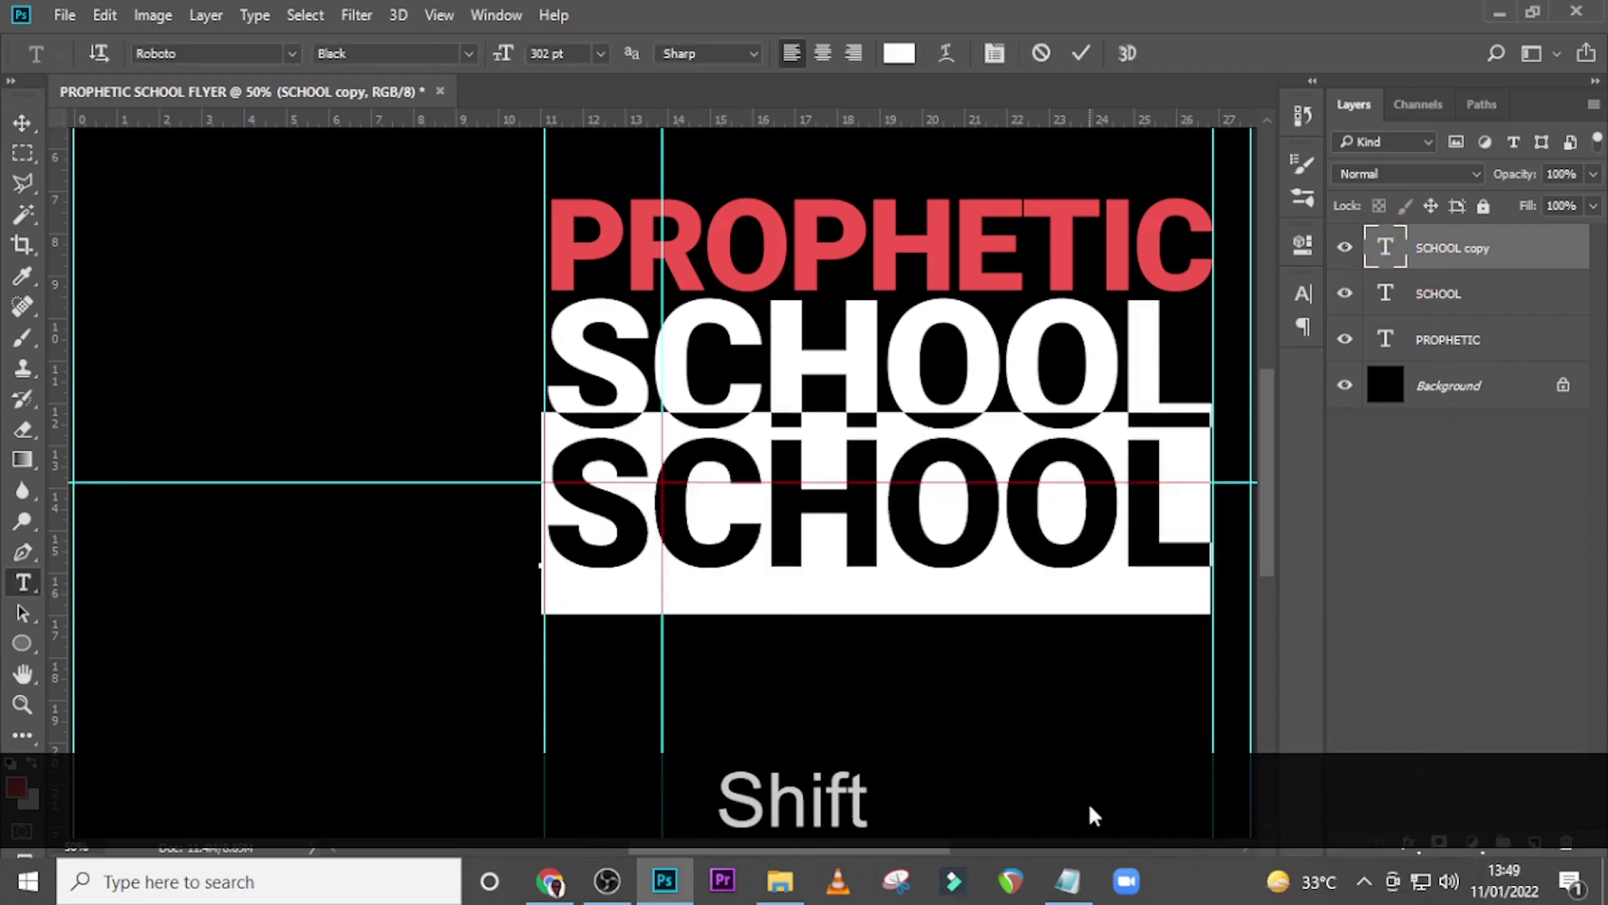
left_click(1072, 883)
left_click_drag(970, 317, 784, 336)
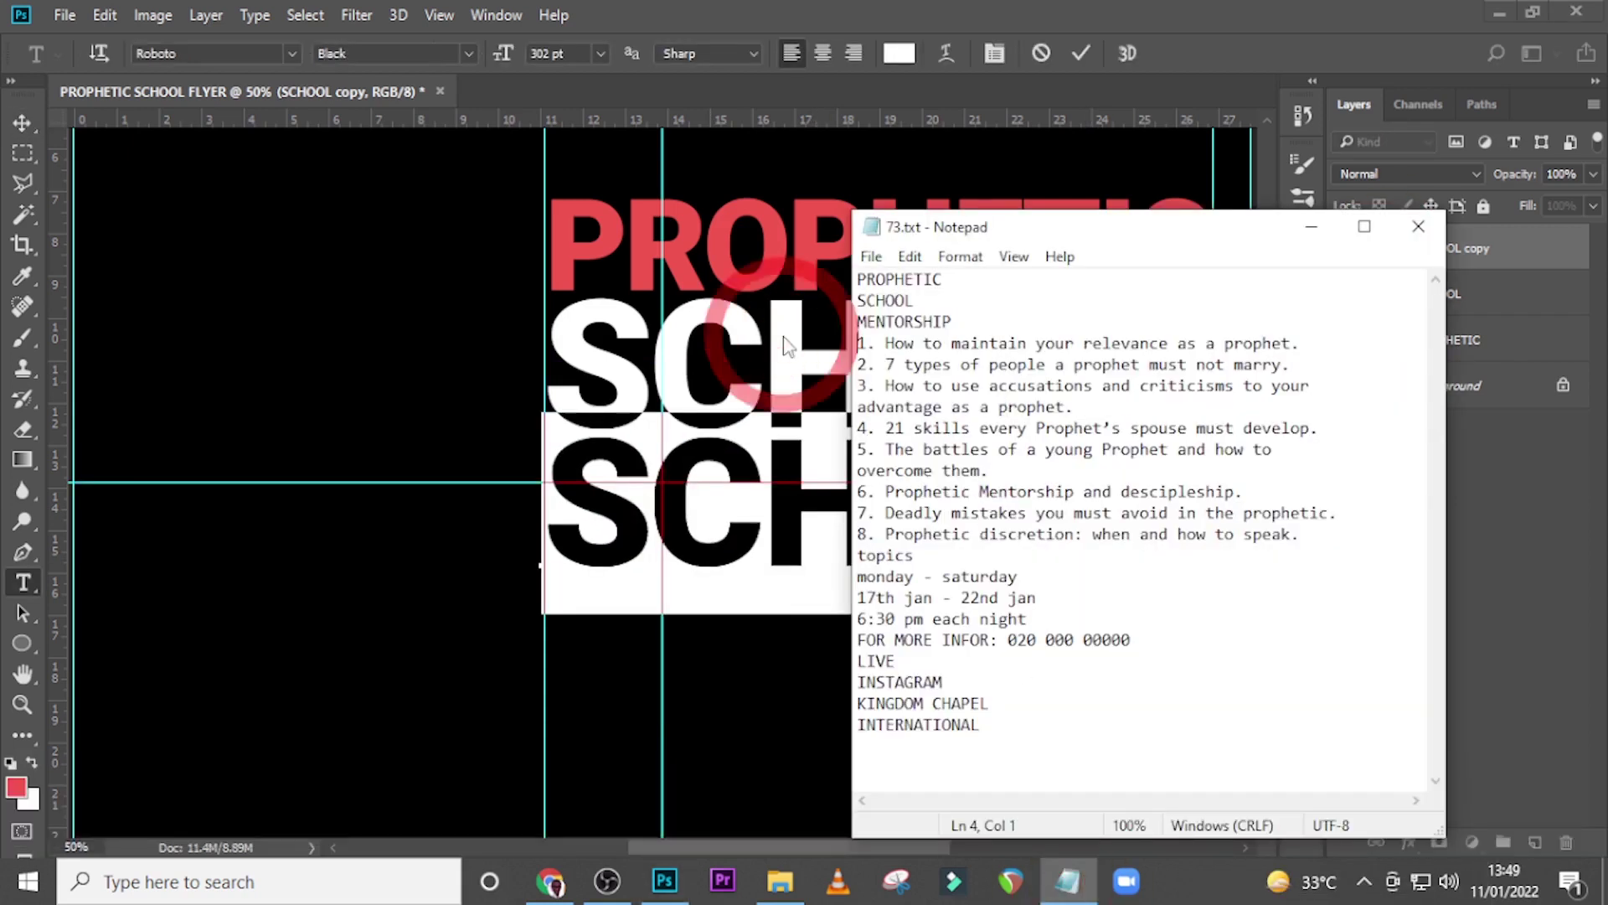
left_click_drag(972, 320, 853, 322)
key("ctrl+c")
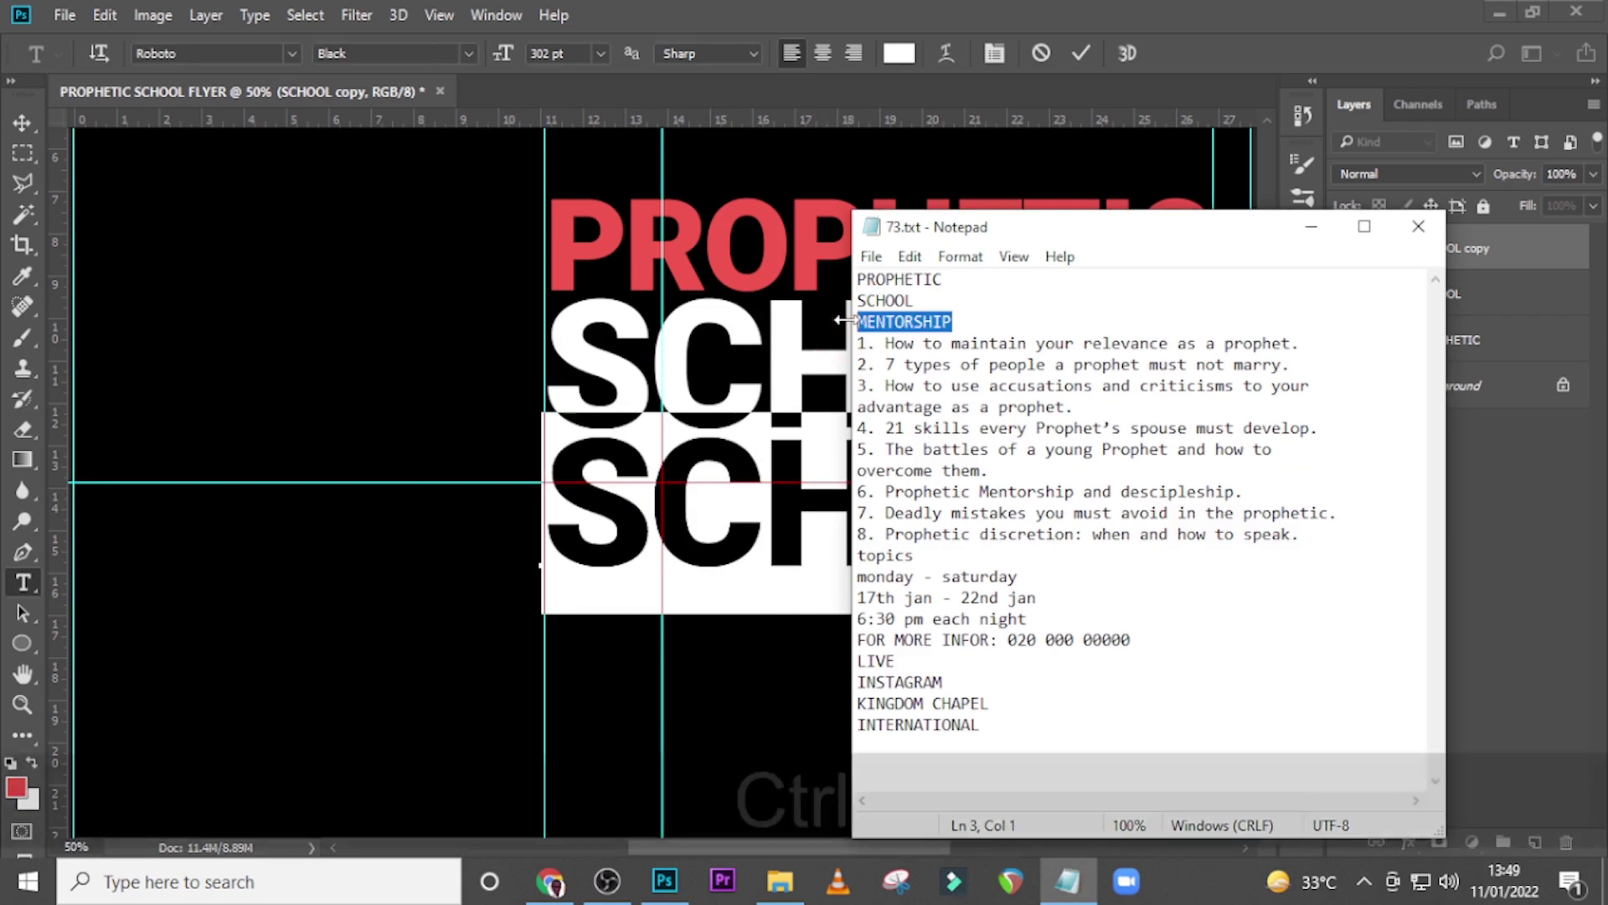
left_click(936, 11)
key("ctrl+v")
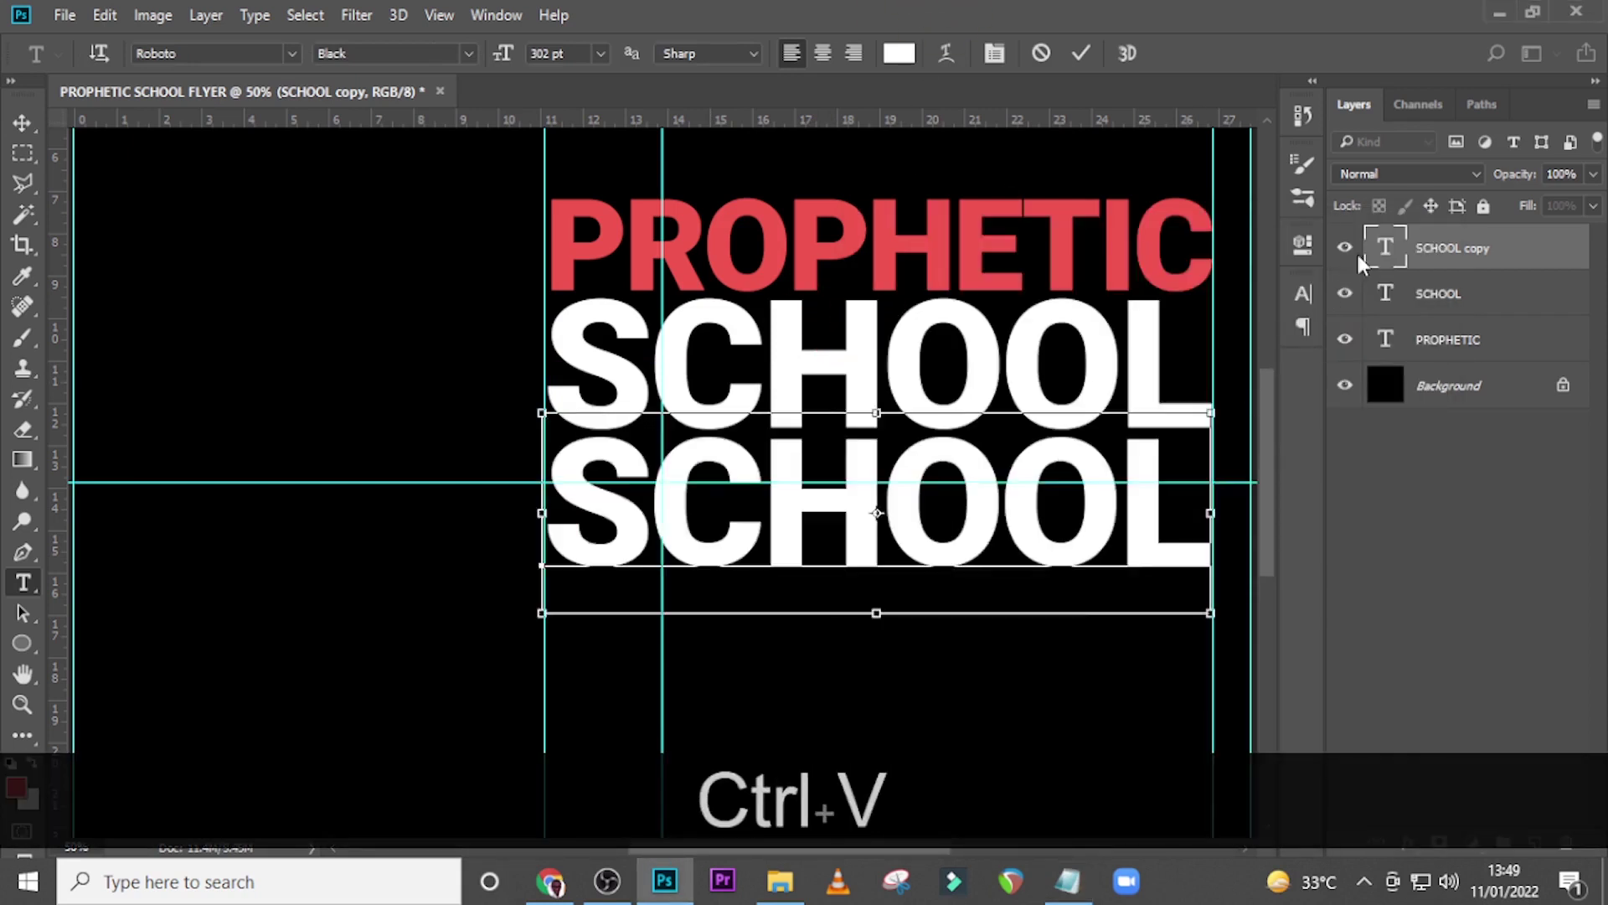
left_click(1442, 266)
key("v")
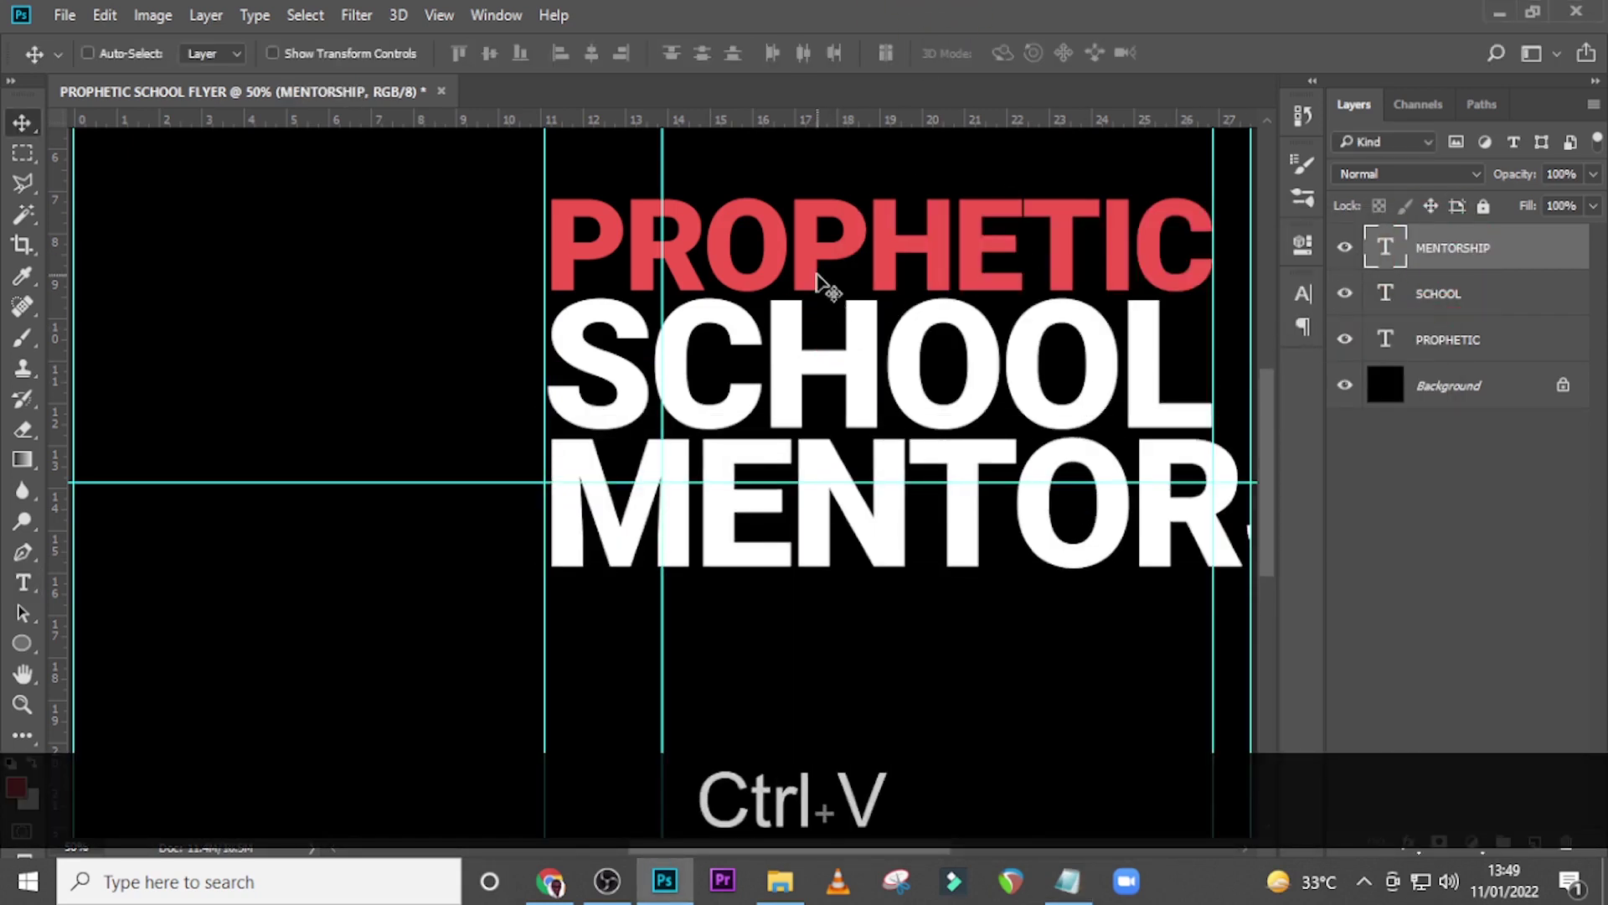
Set the MENTORSHIP text's size to 84 pt and place it just below SCHOOL, starting at the vertical centre guide
left_click(1303, 293)
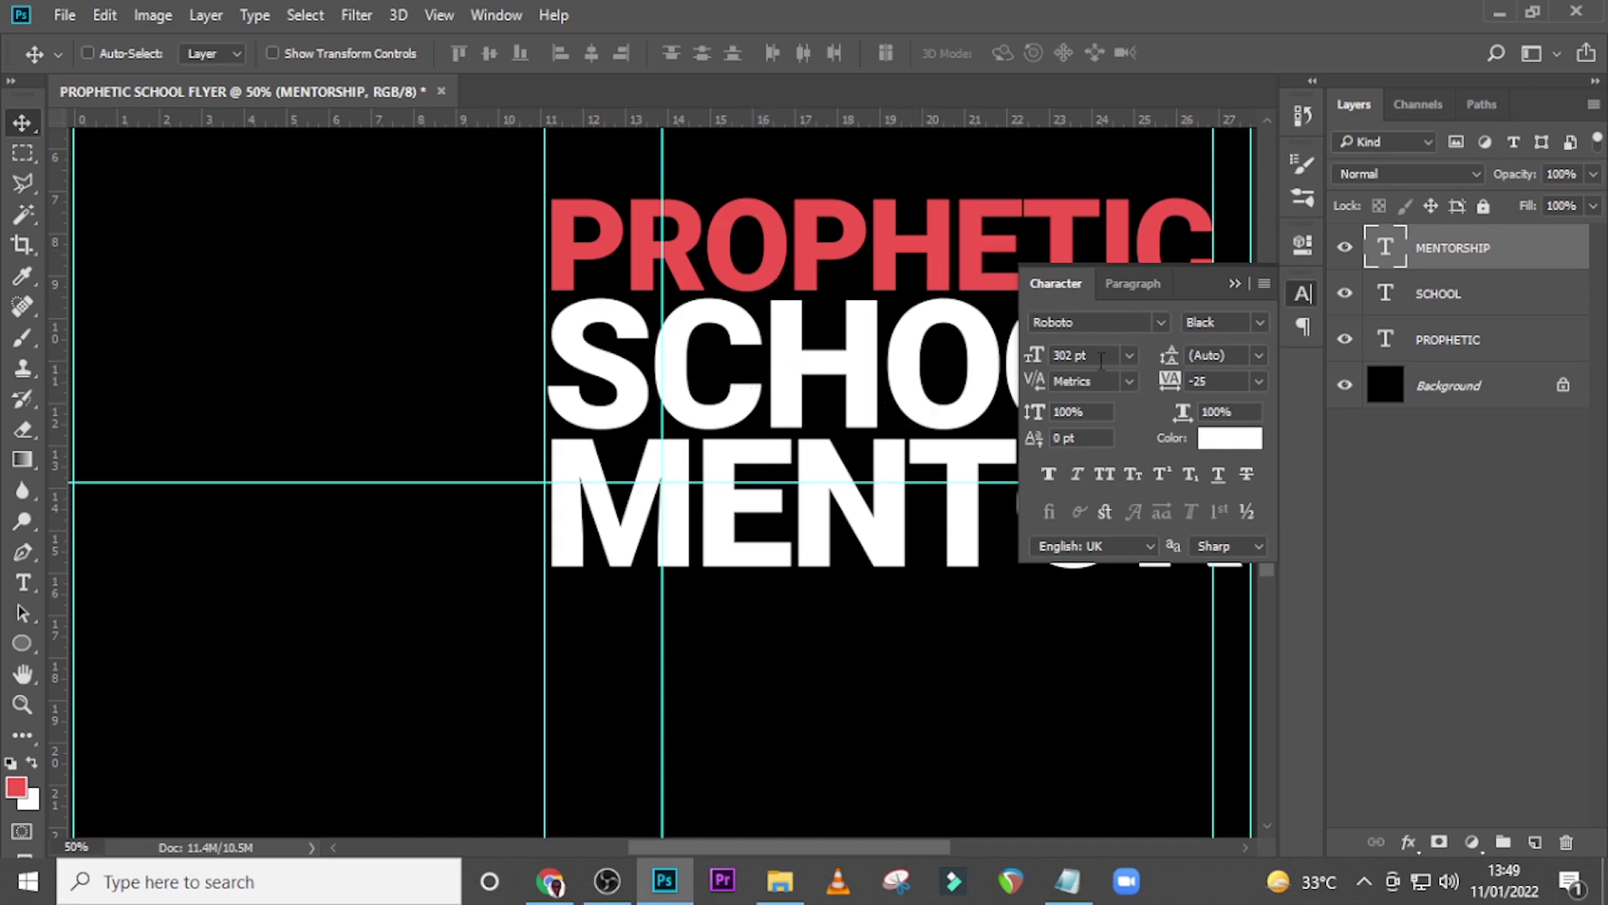
left_click(1094, 359)
left_click(1041, 359)
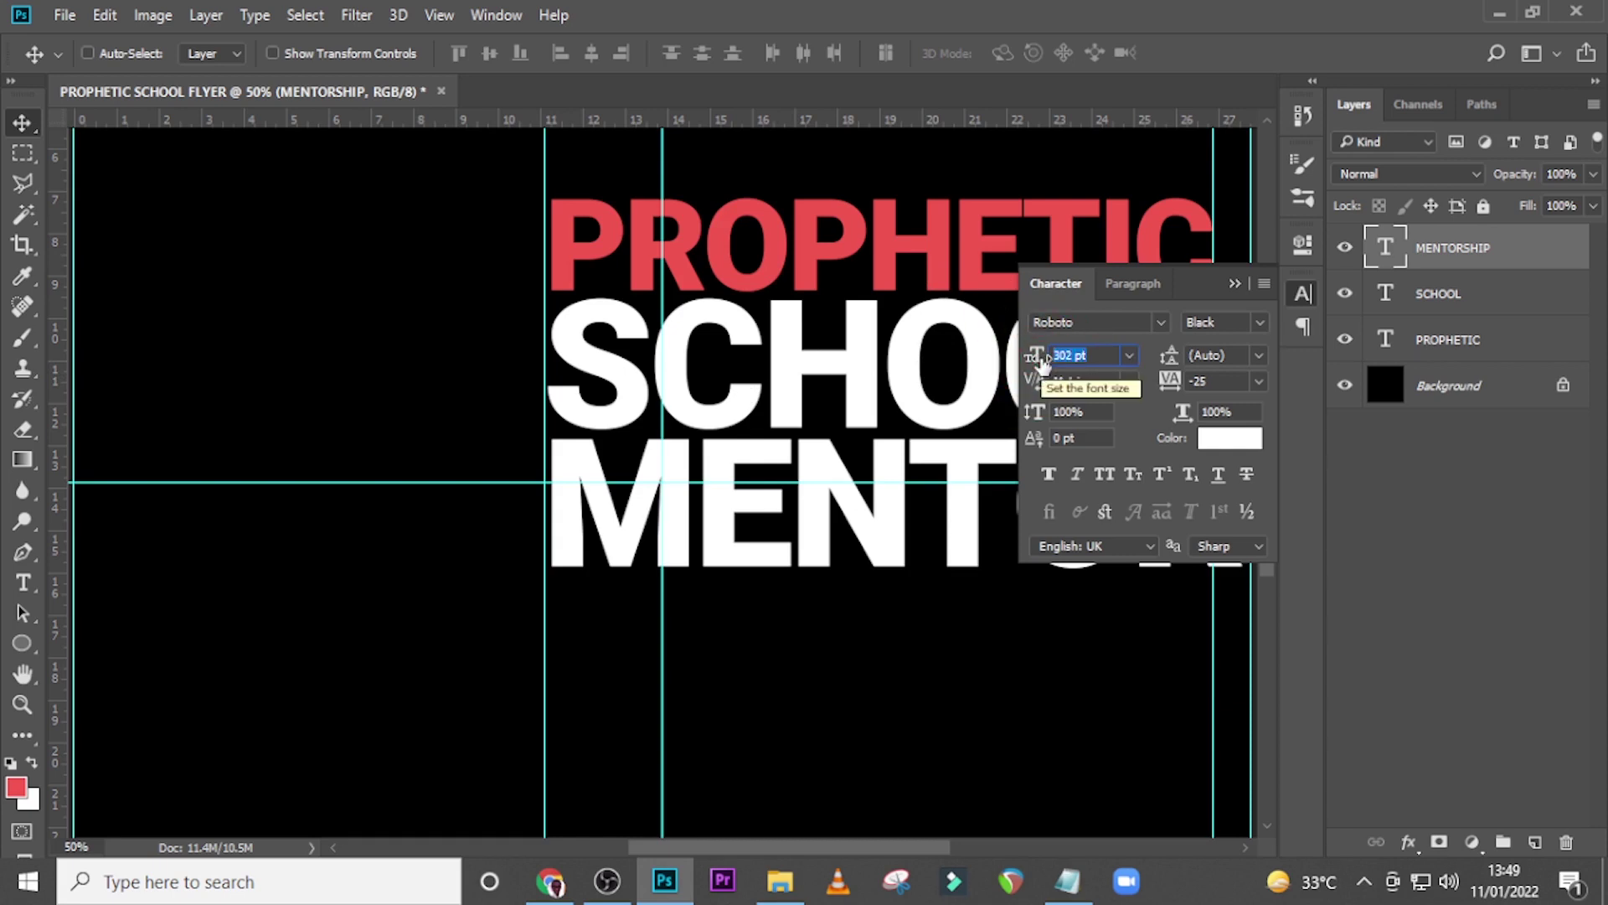
type("84")
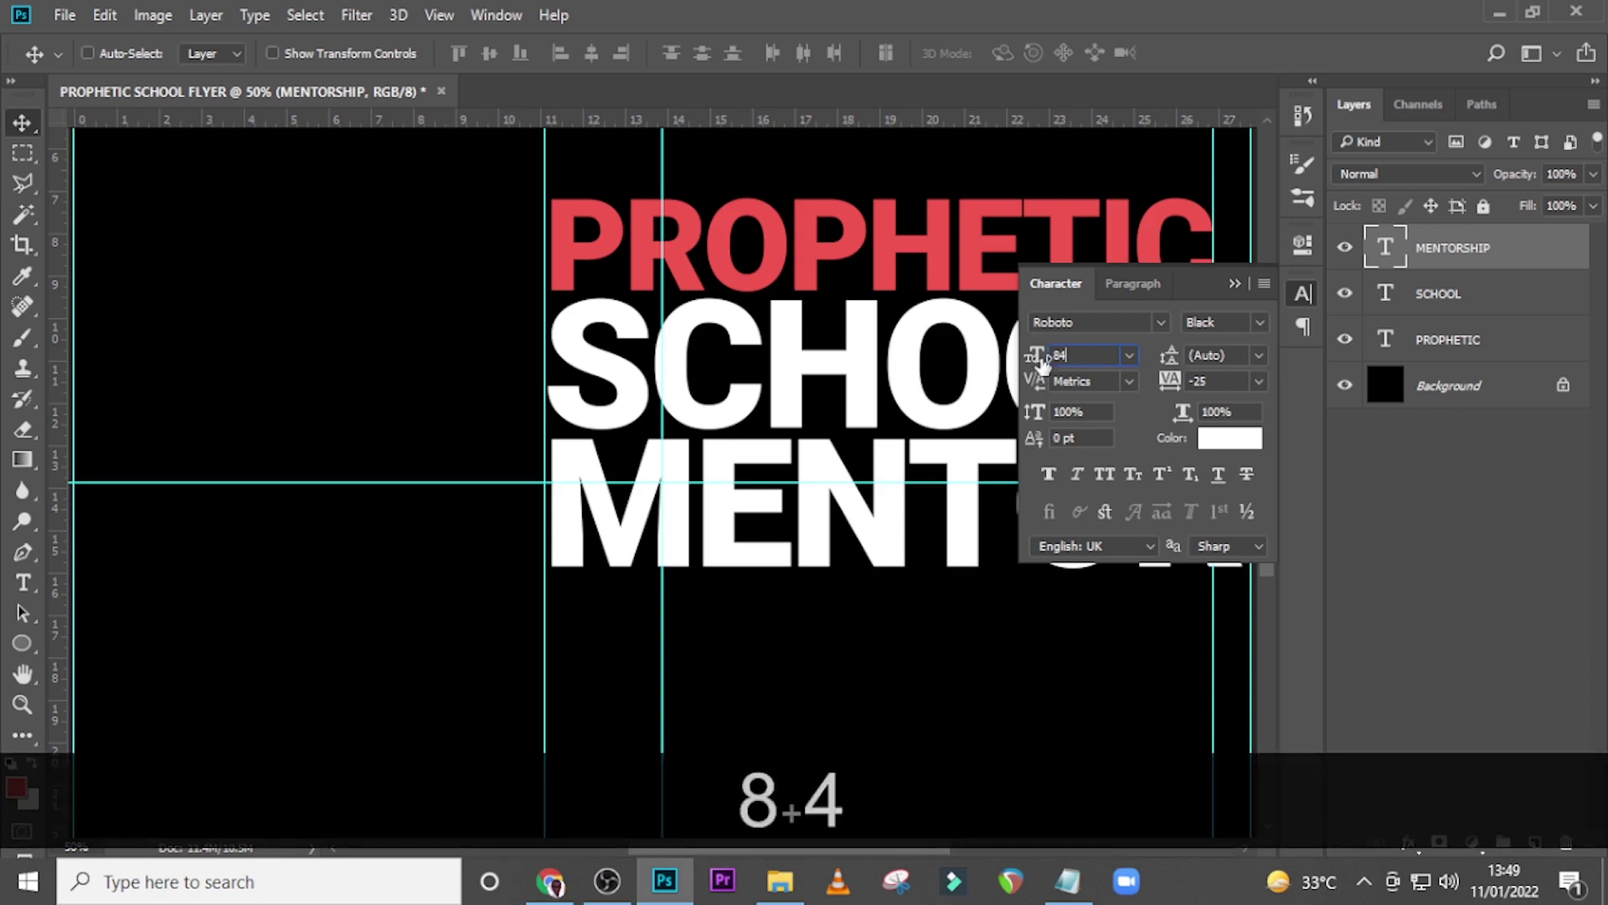
key("Return")
left_click(1233, 283)
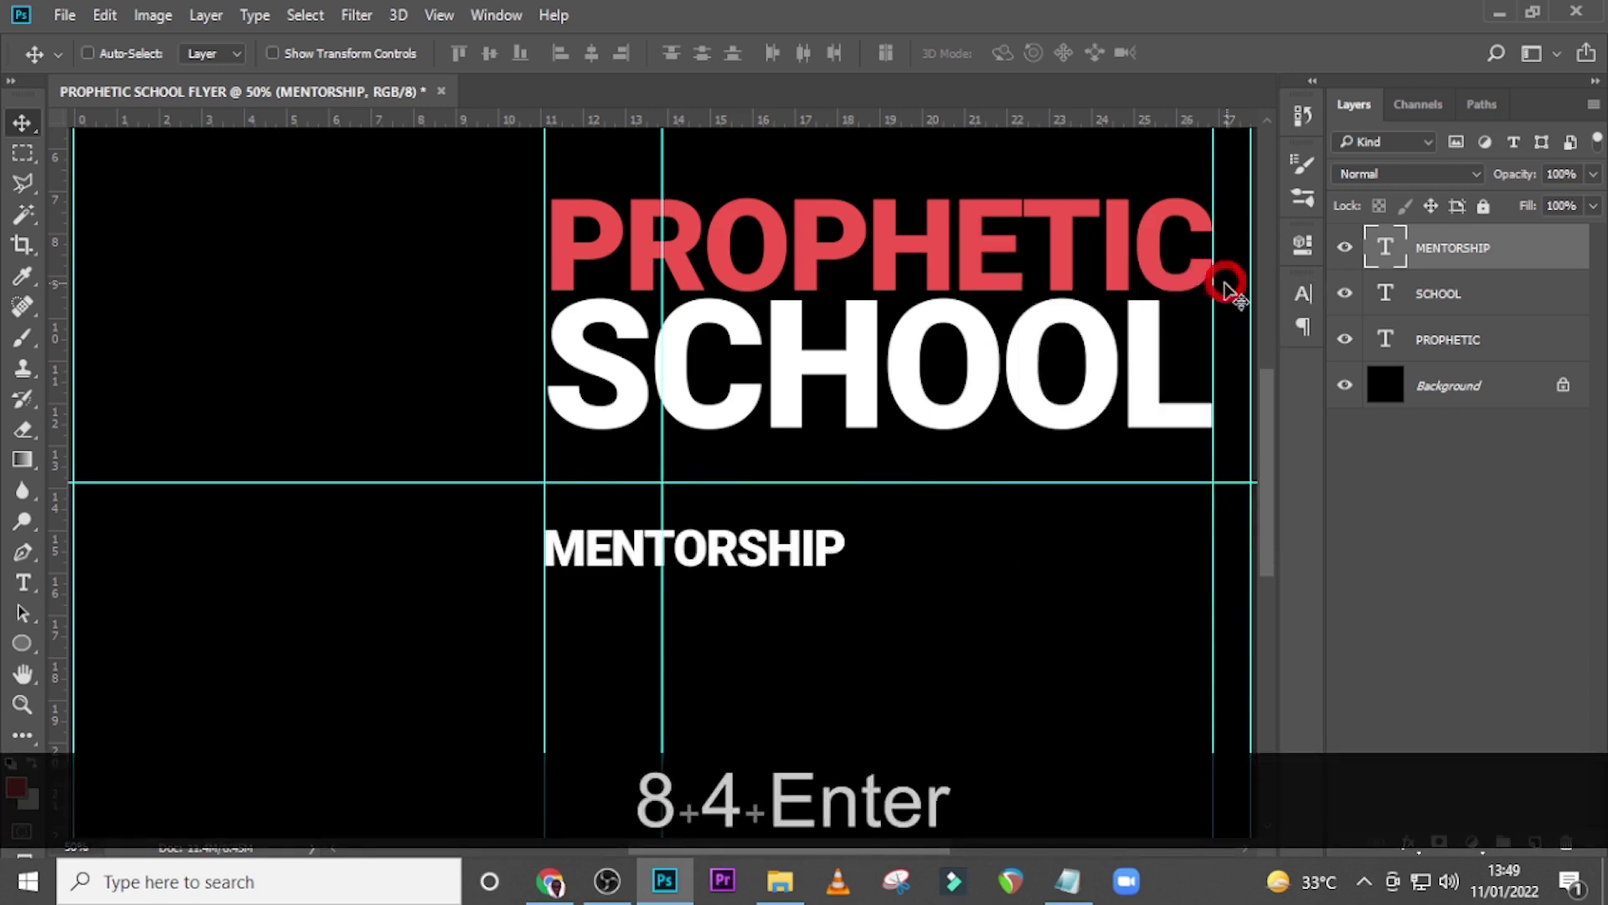
key("v")
left_click_drag(813, 549, 922, 465)
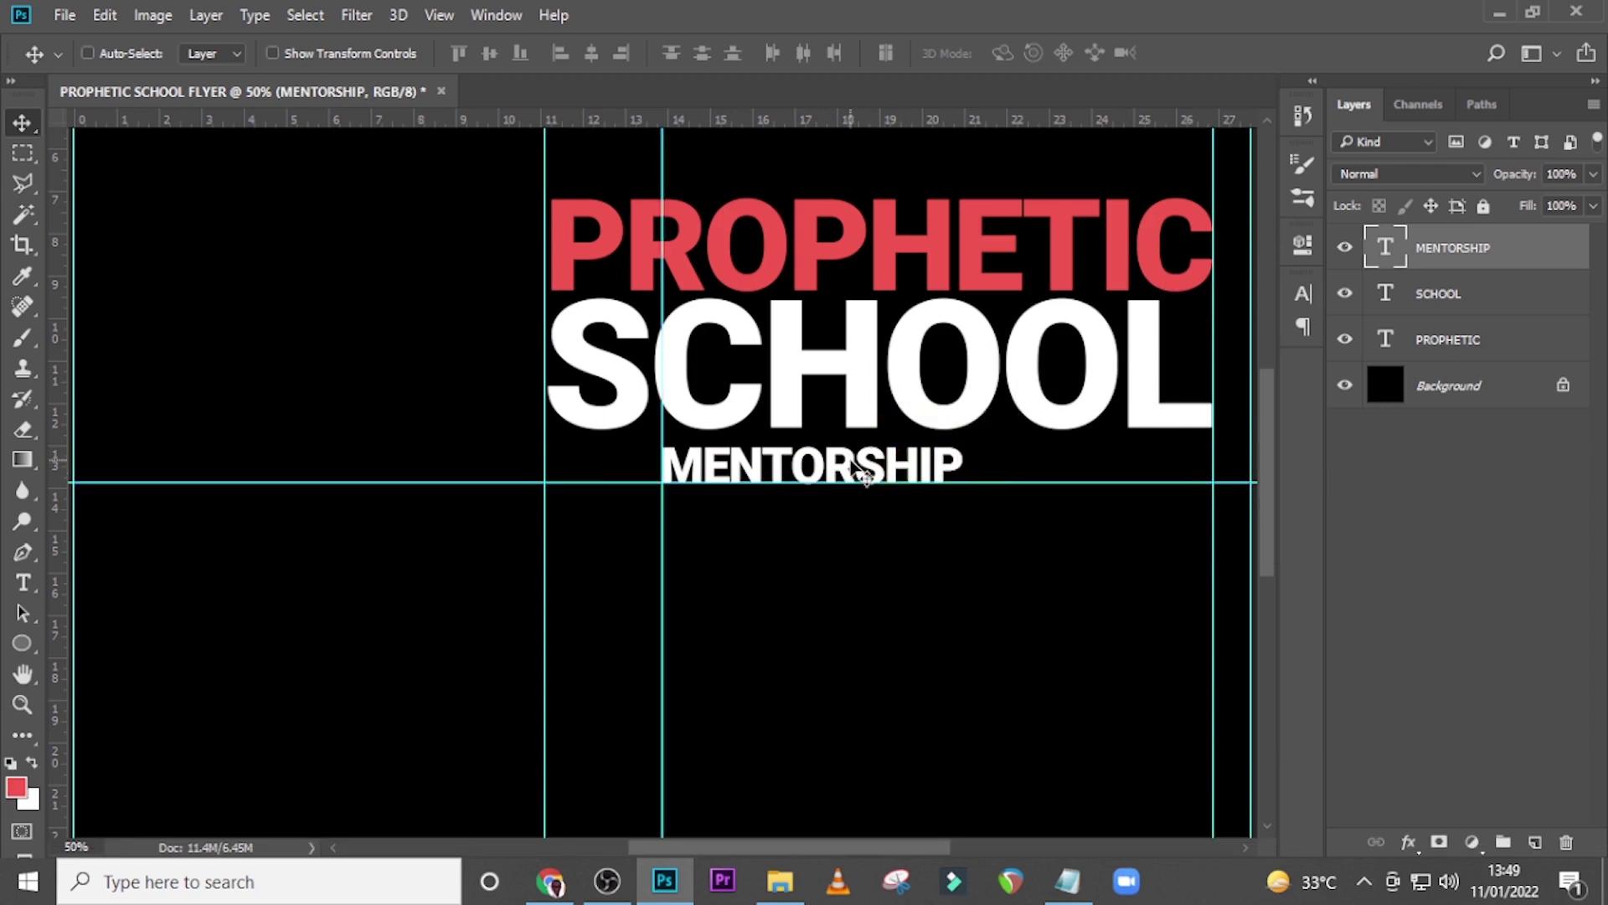
Set the MENTORSHIP text to the Roboto Light weight with a tracking of 250
left_click(1303, 302)
left_click(1260, 322)
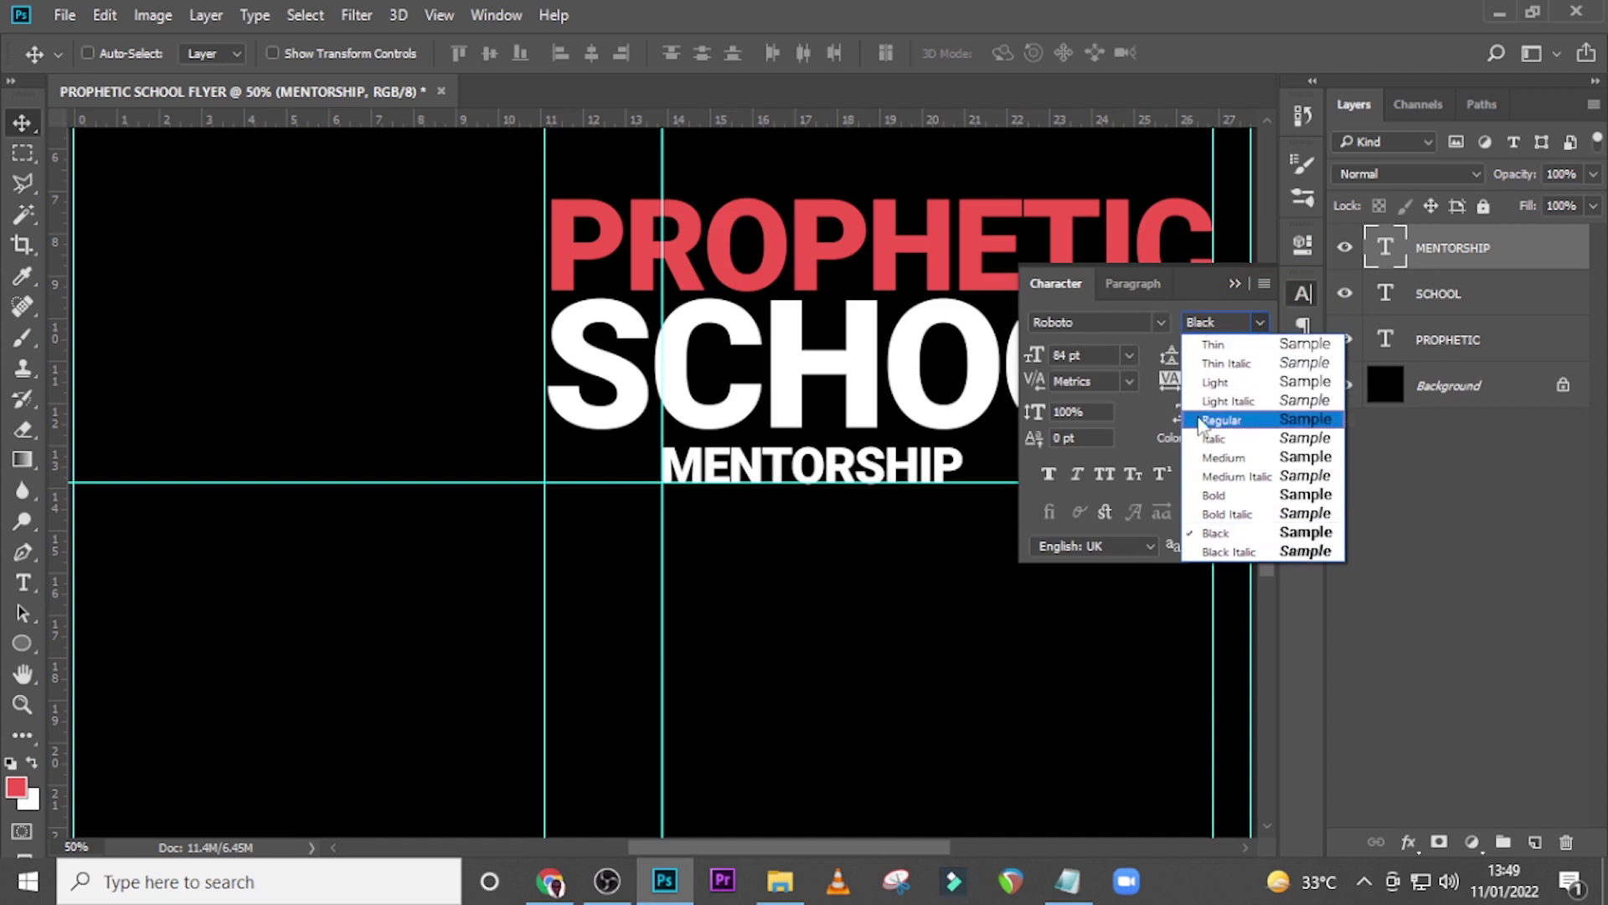
left_click(1215, 384)
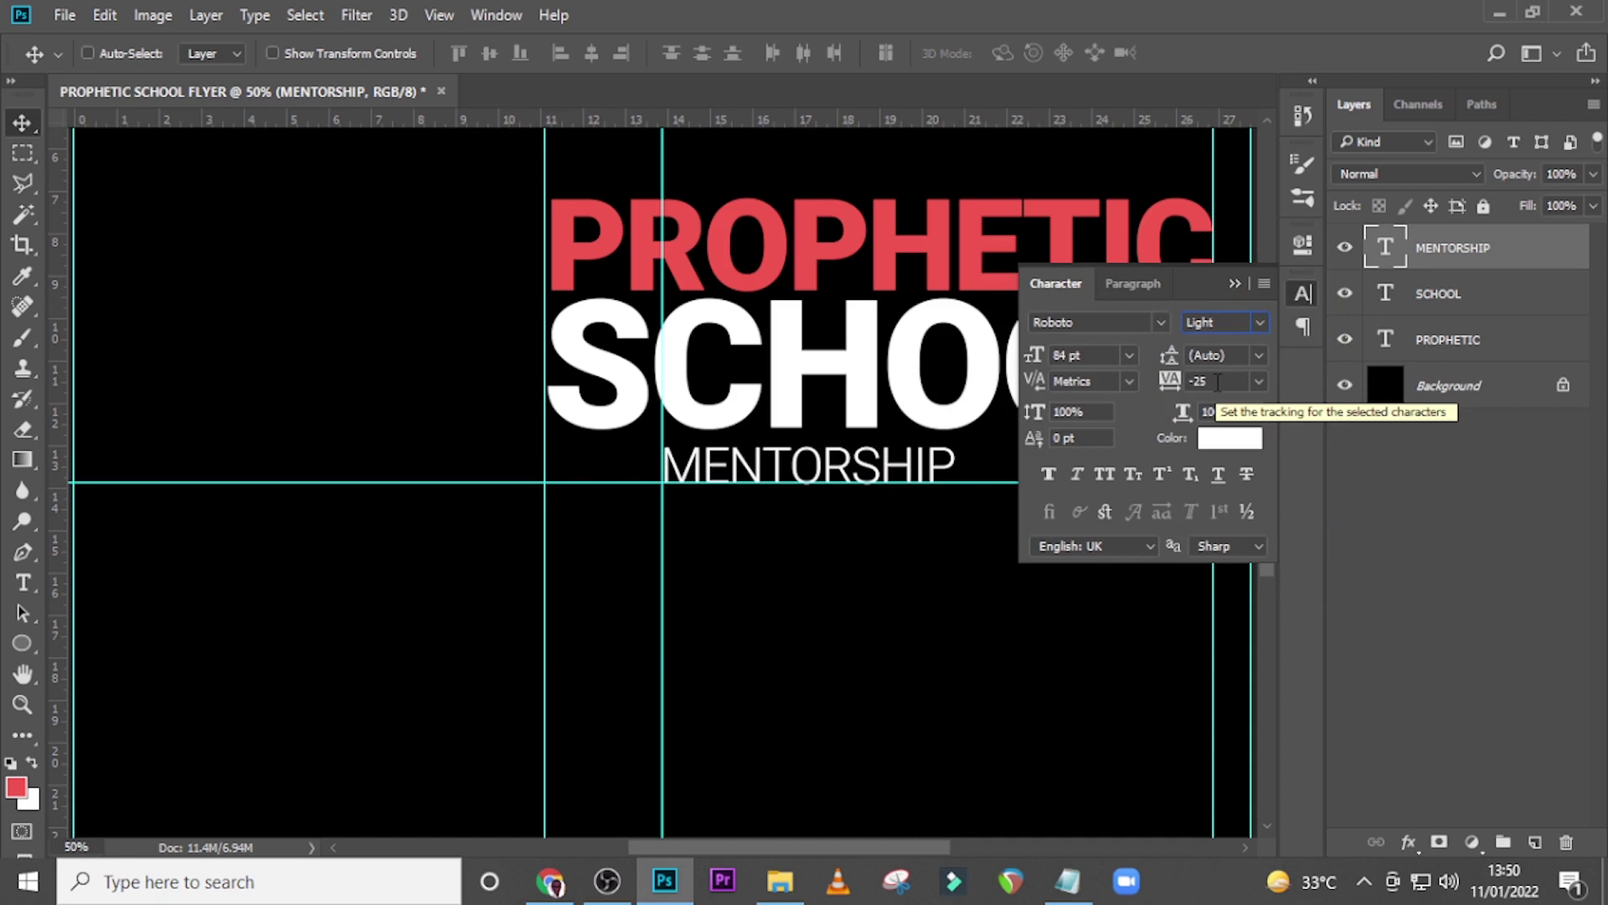
left_click_drag(1208, 380, 1187, 379)
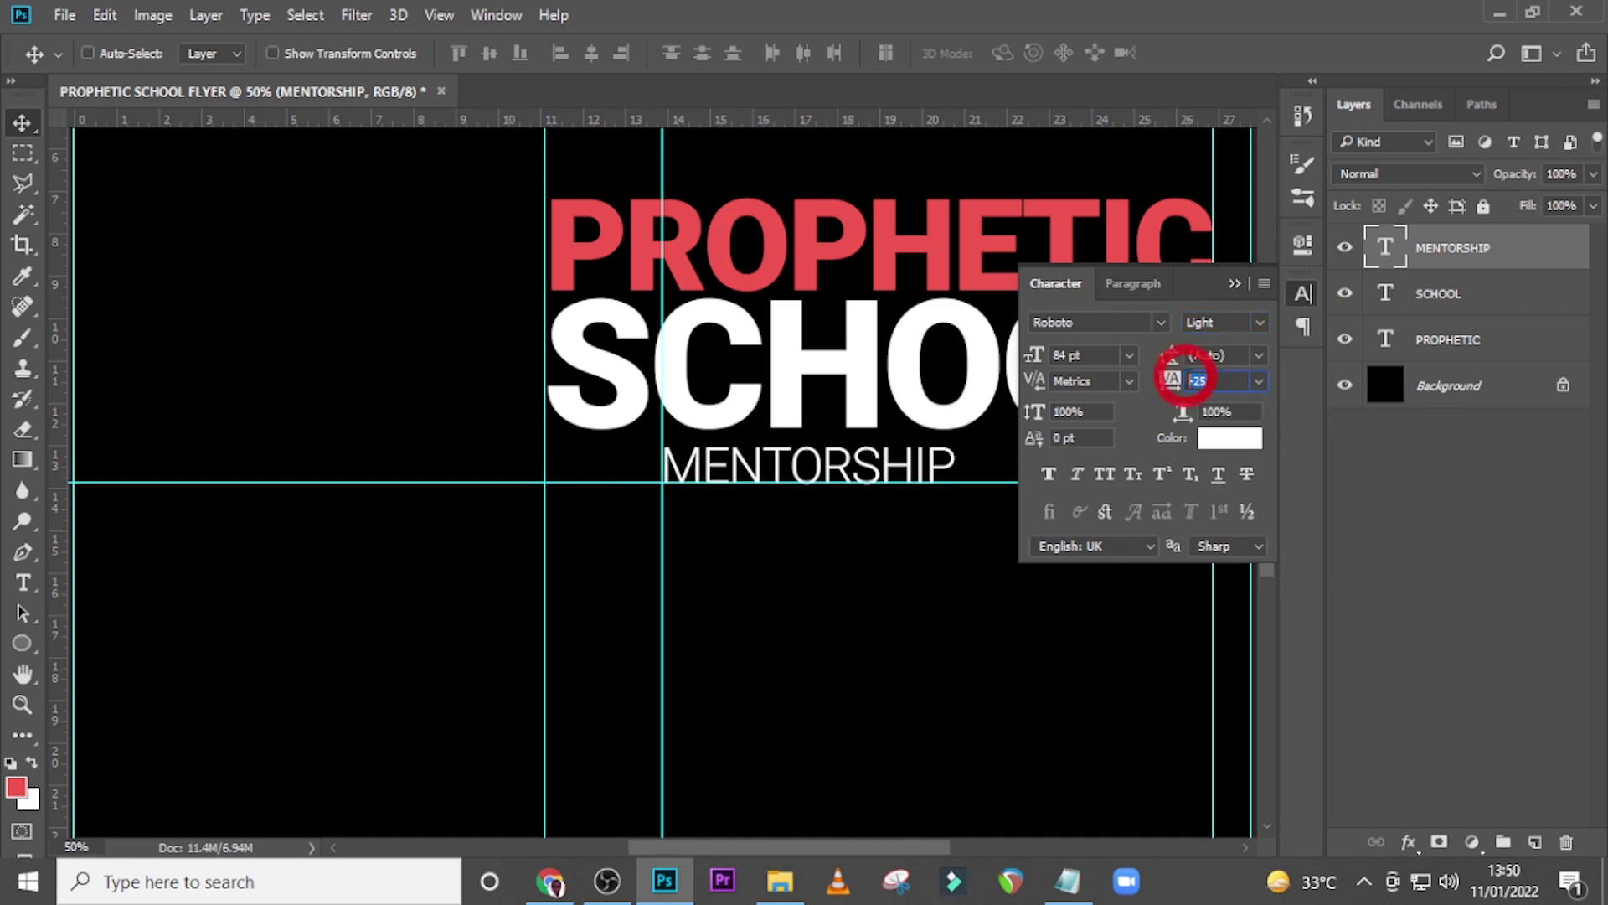
type("250")
key("Return")
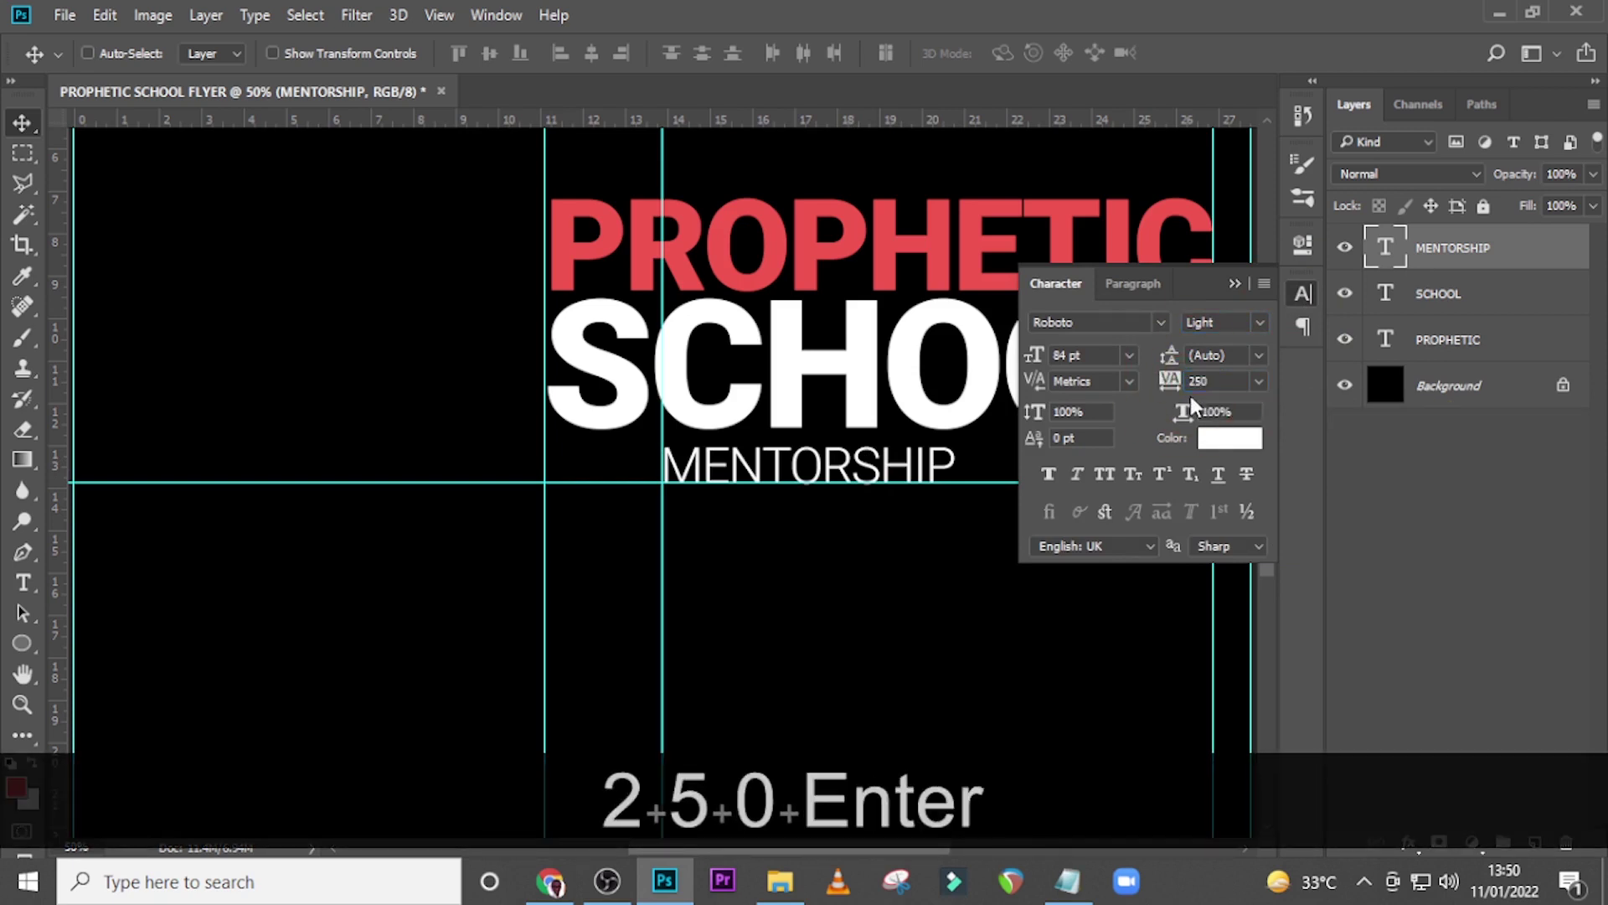
left_click(1235, 284)
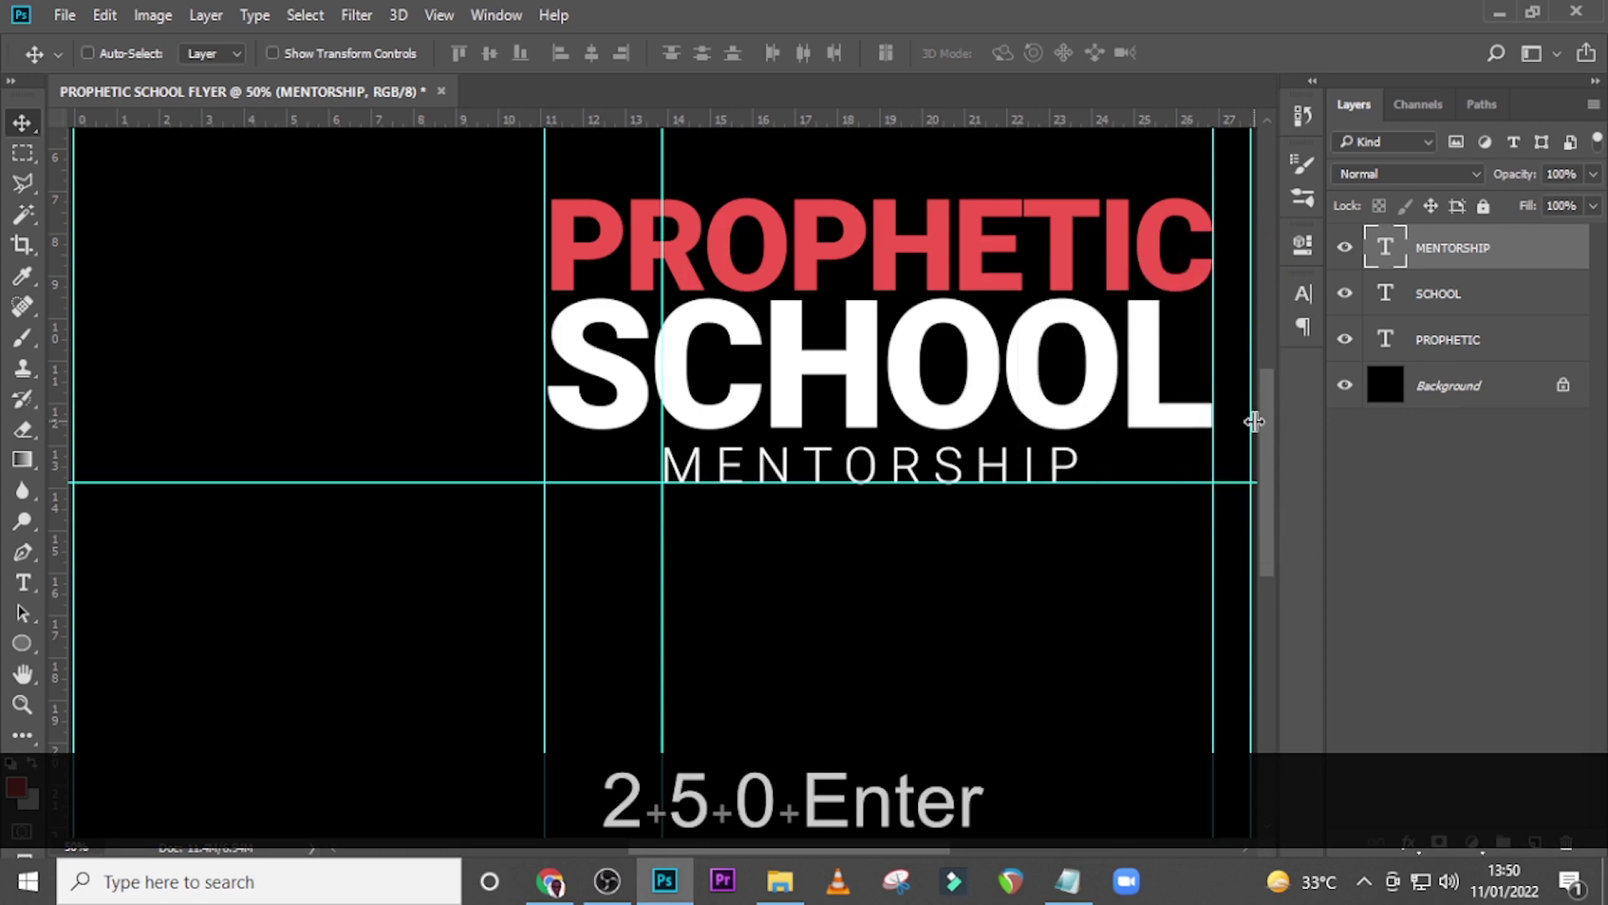
Add a vertical guide through the horizontal centre of the PROPHETIC text's bounding box
left_click(1460, 358)
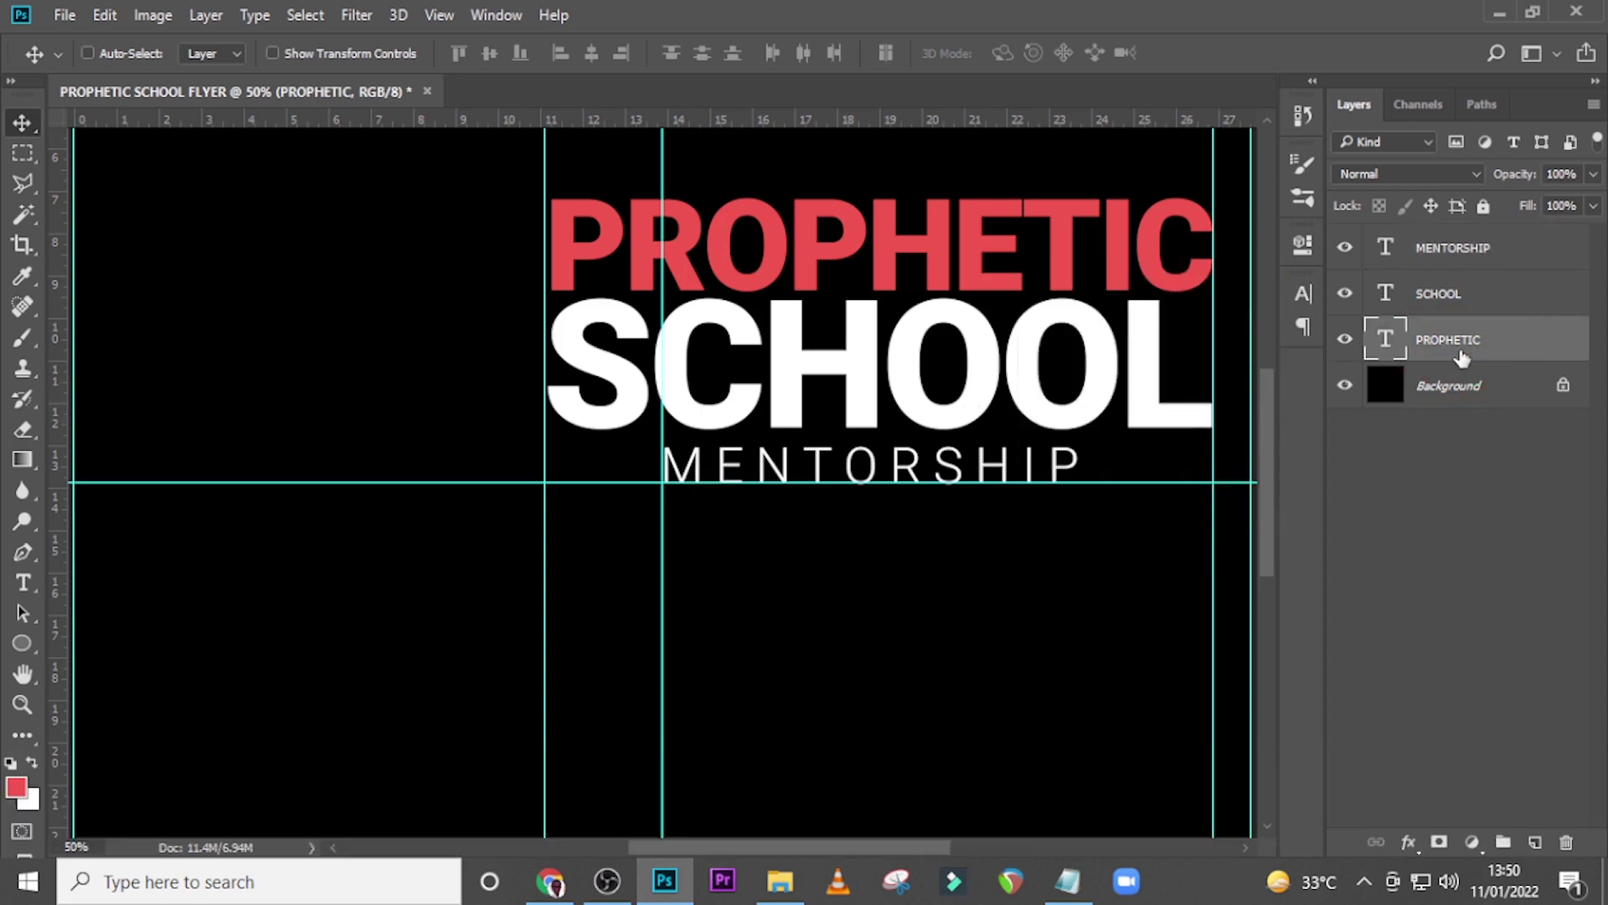
key("ctrl+t")
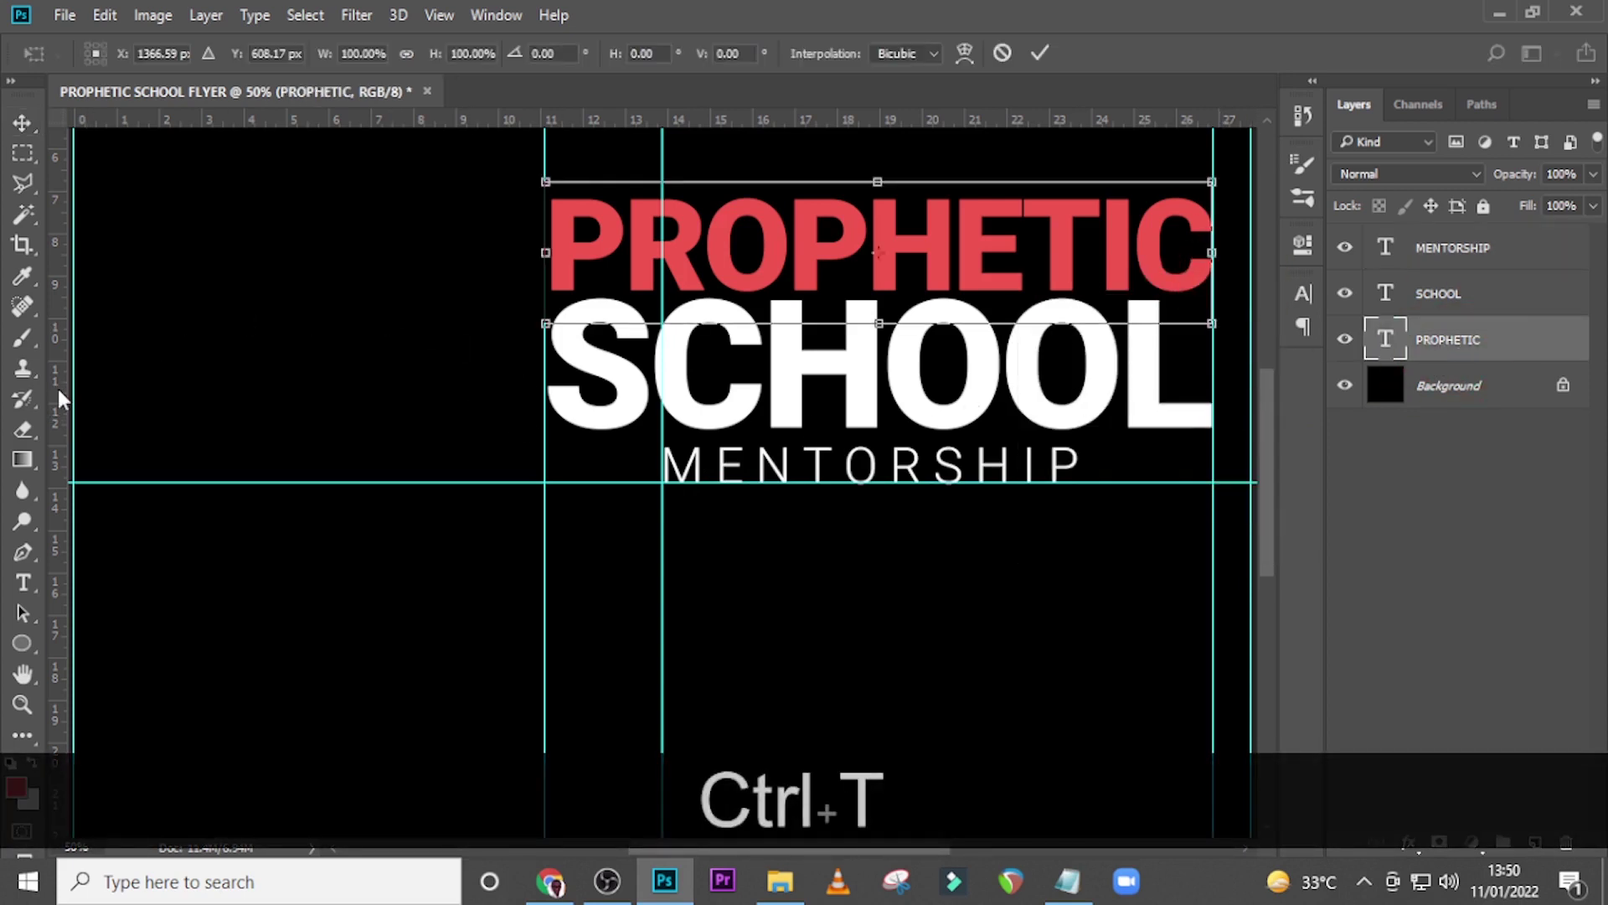
left_click_drag(59, 394, 878, 302)
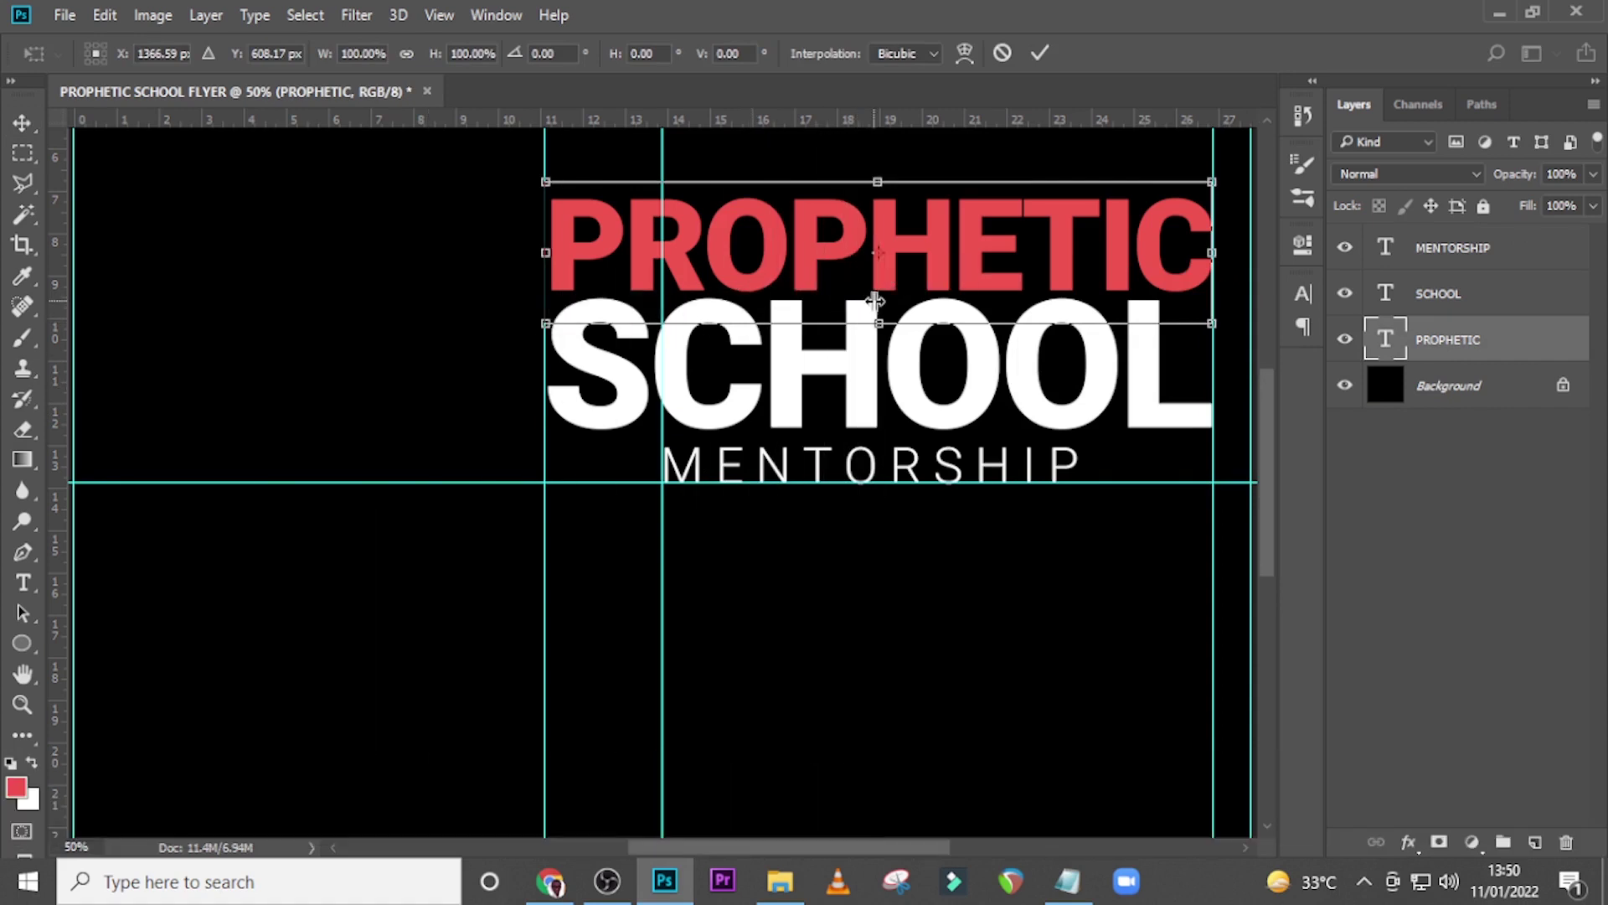
key("Return")
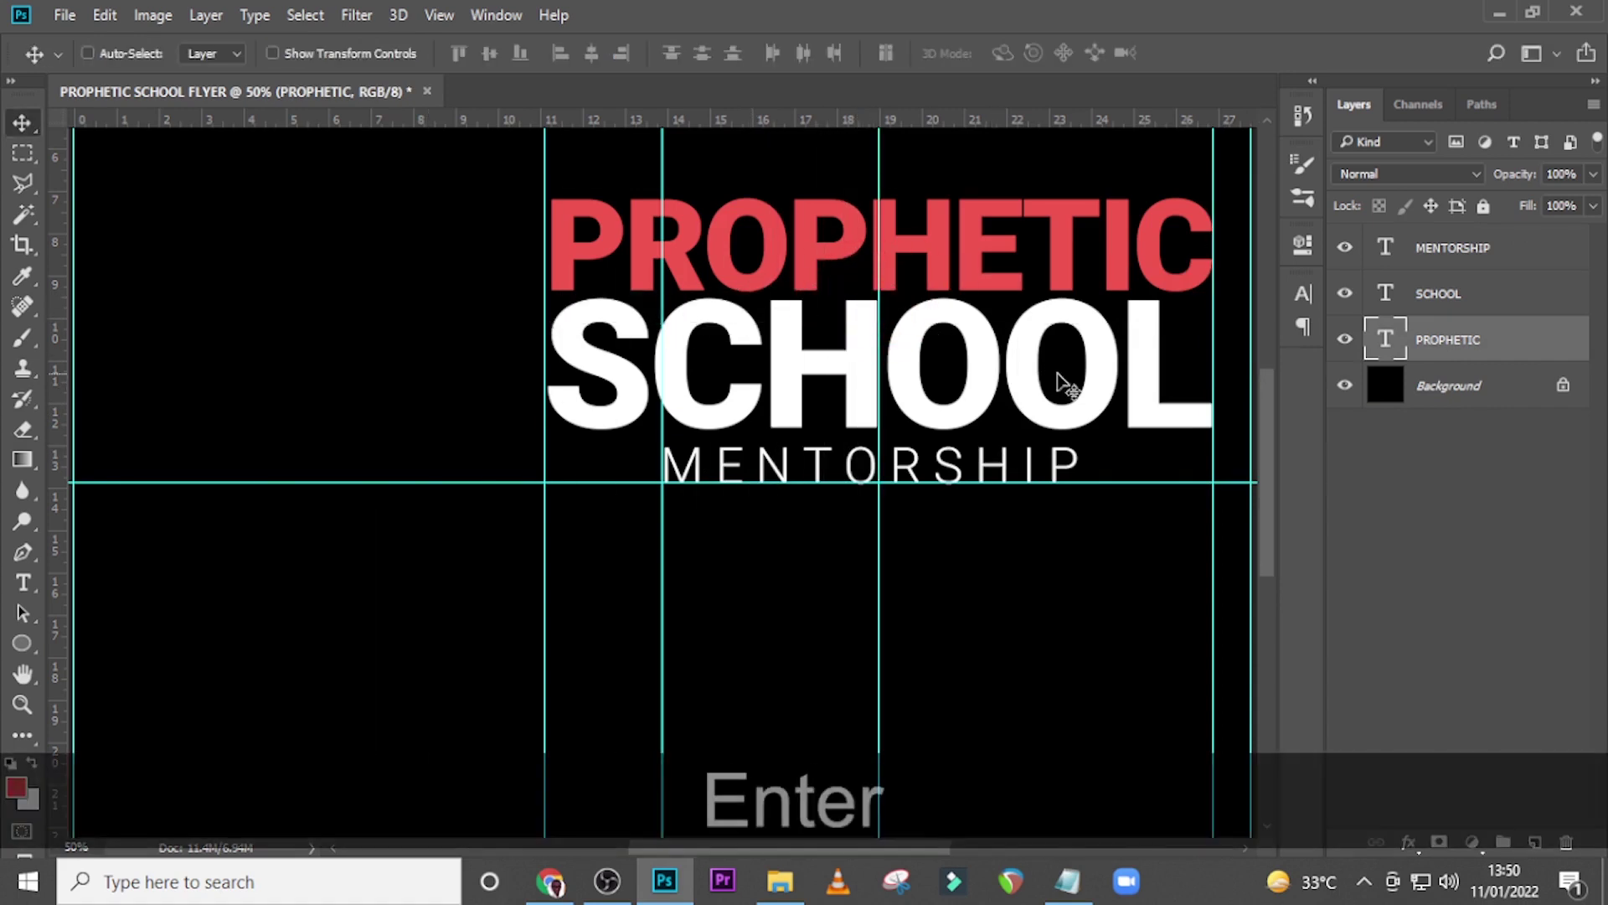
Nudge the MENTORSHIP text slightly right so its centre sits on the guide through the middle of PROPHETIC
left_click(1439, 249)
key("ctrl+t")
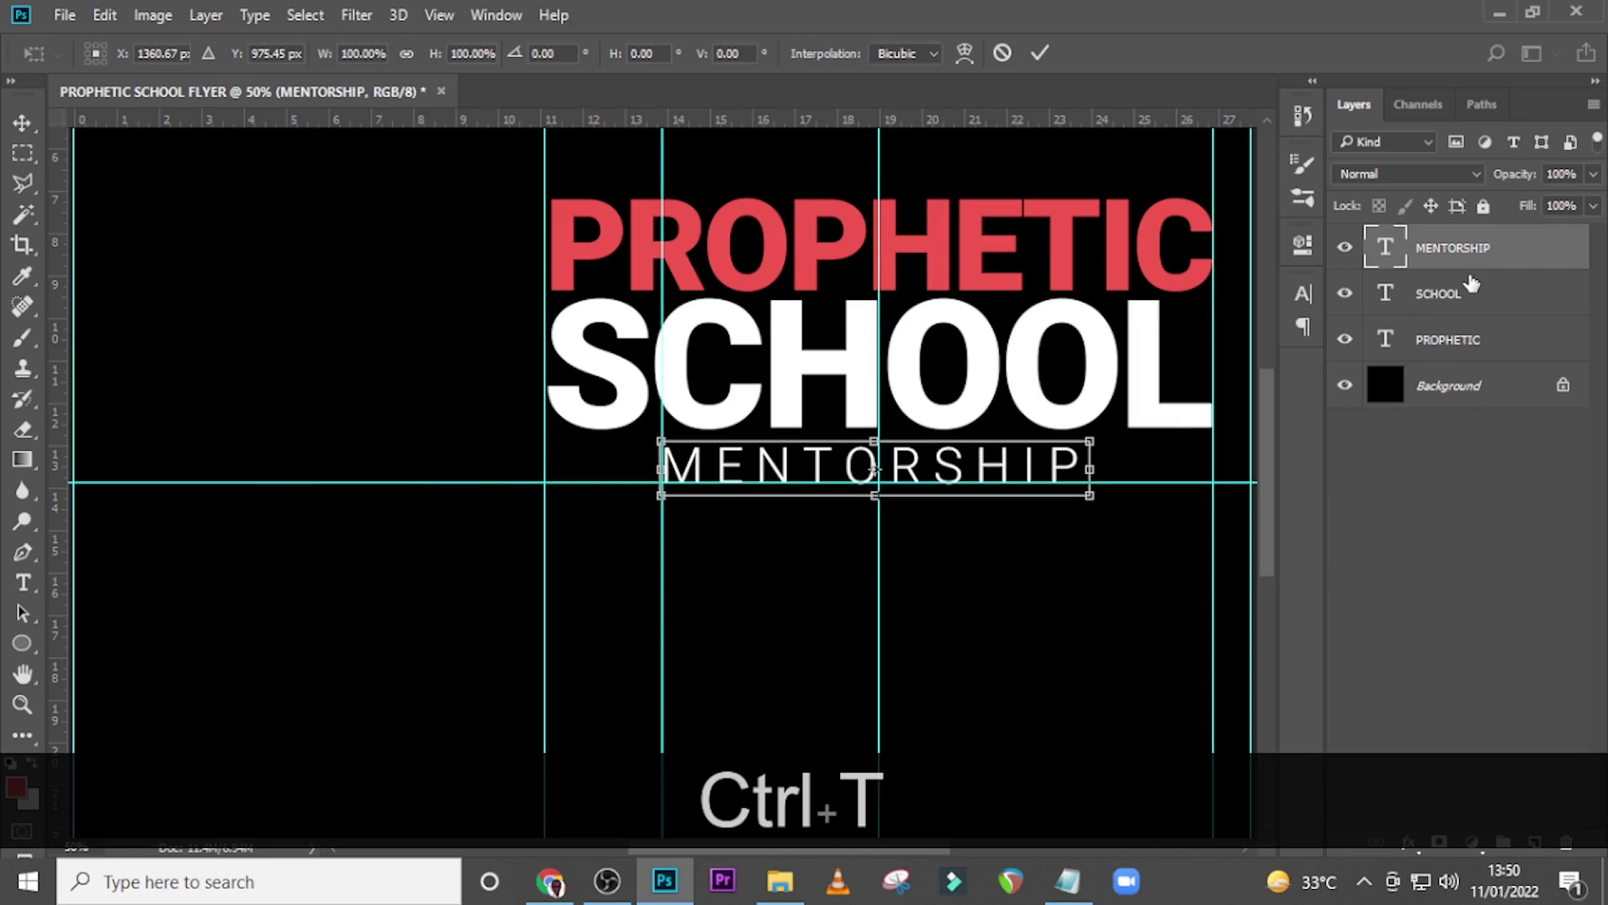
key("Right")
key("Right")
key("Right")
key("Right")
key("Return")
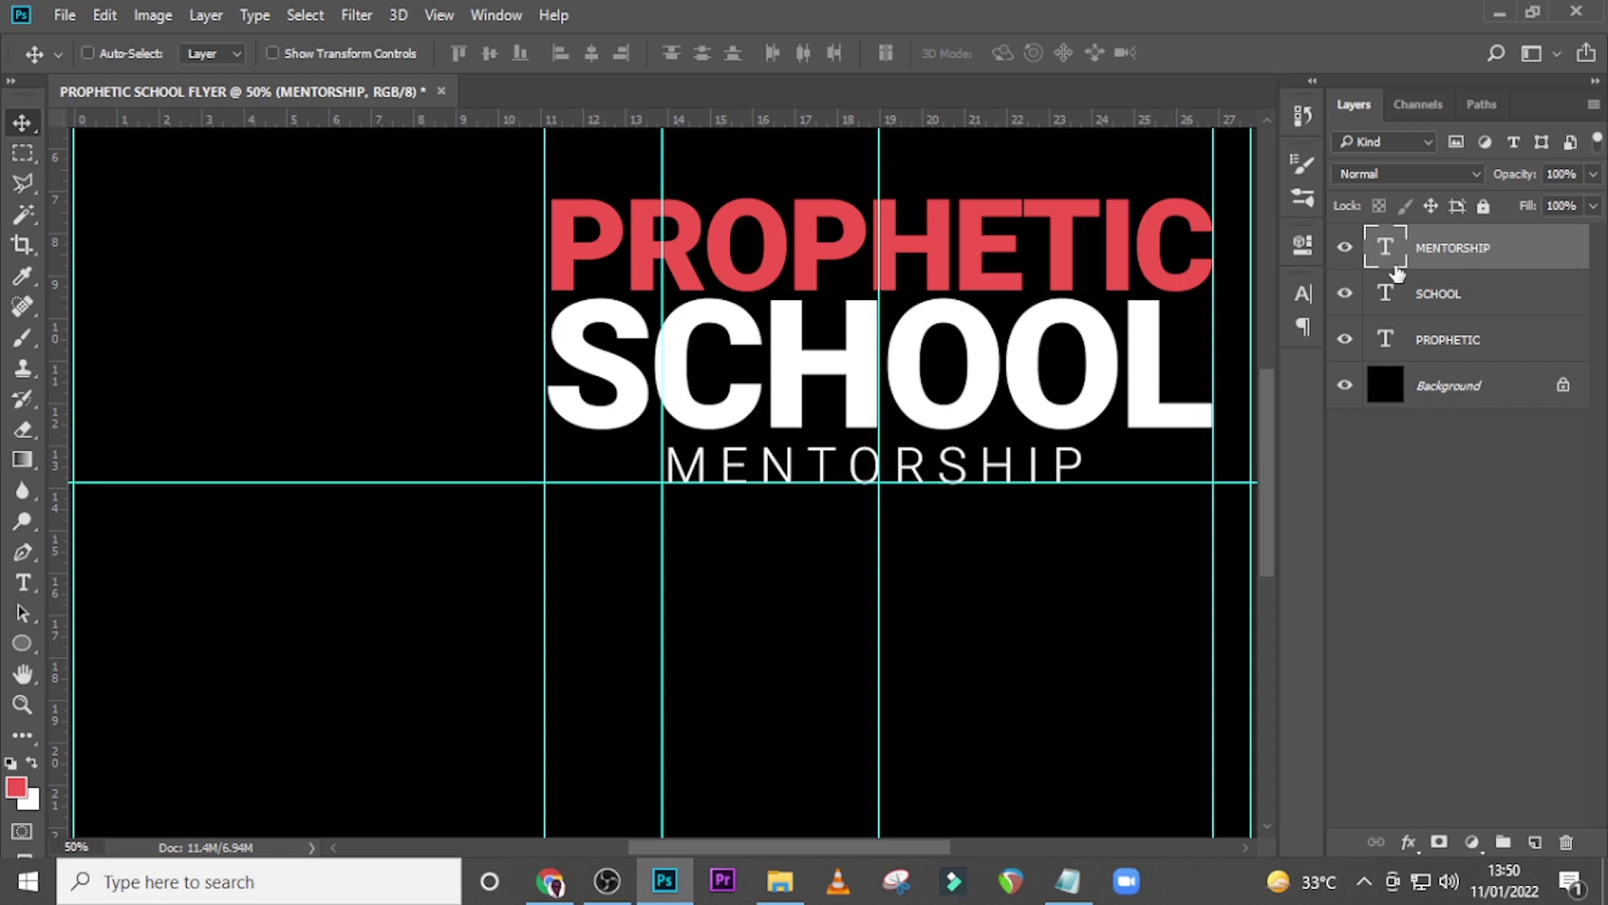
Nudge the MENTORSHIP text up slightly to tighten the gap beneath SCHOOL
key("ctrl+0")
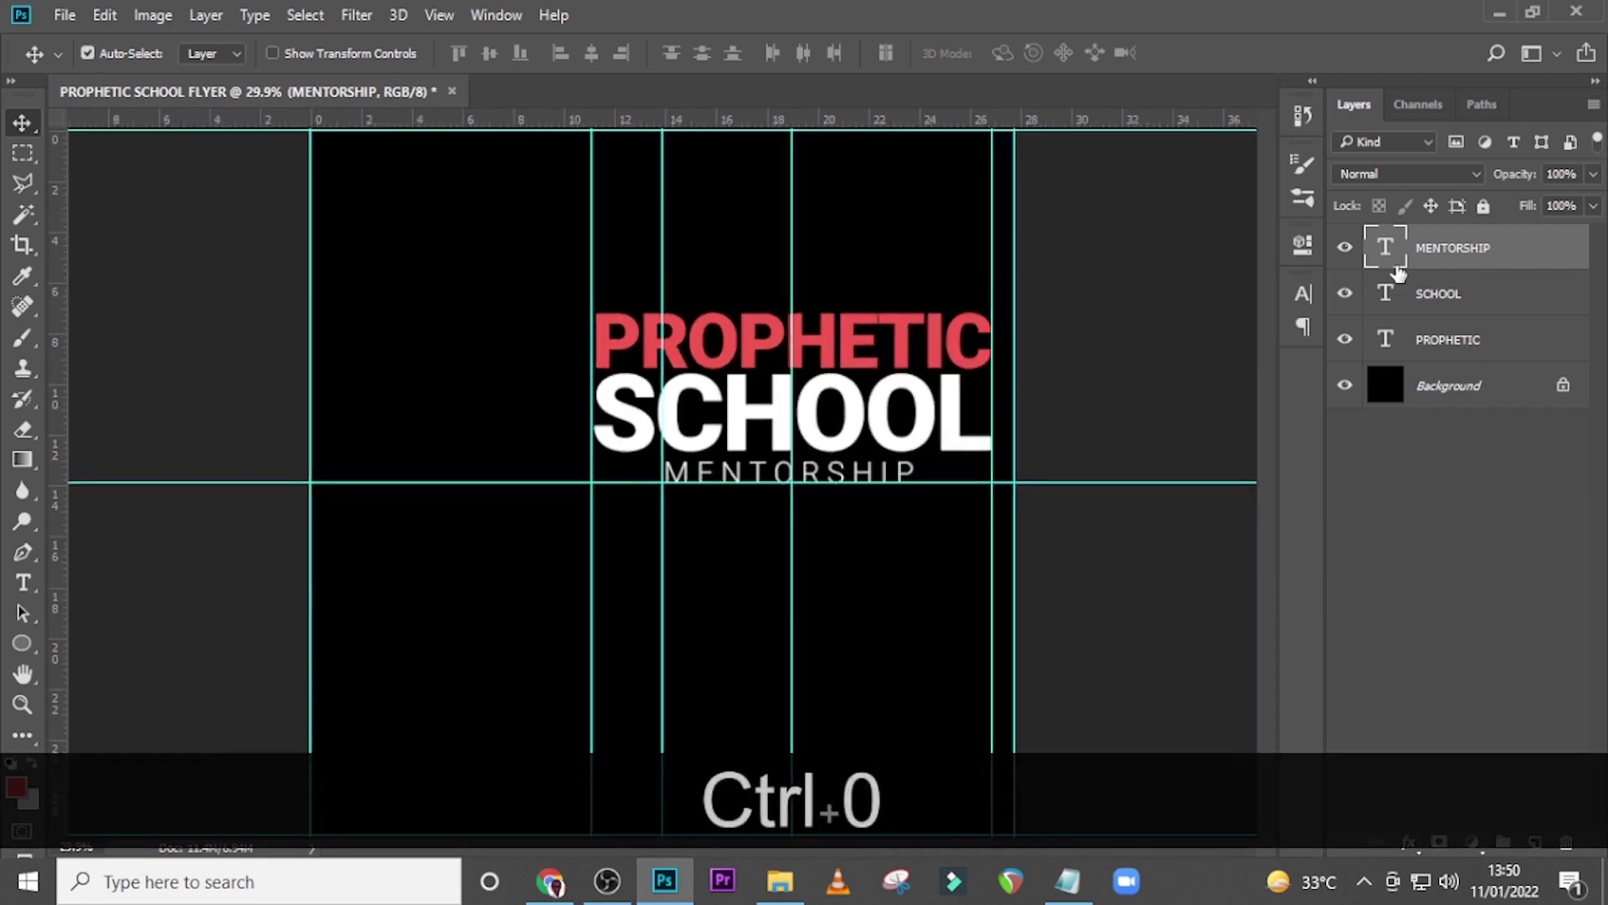
key("ctrl+minus")
left_click(1416, 264)
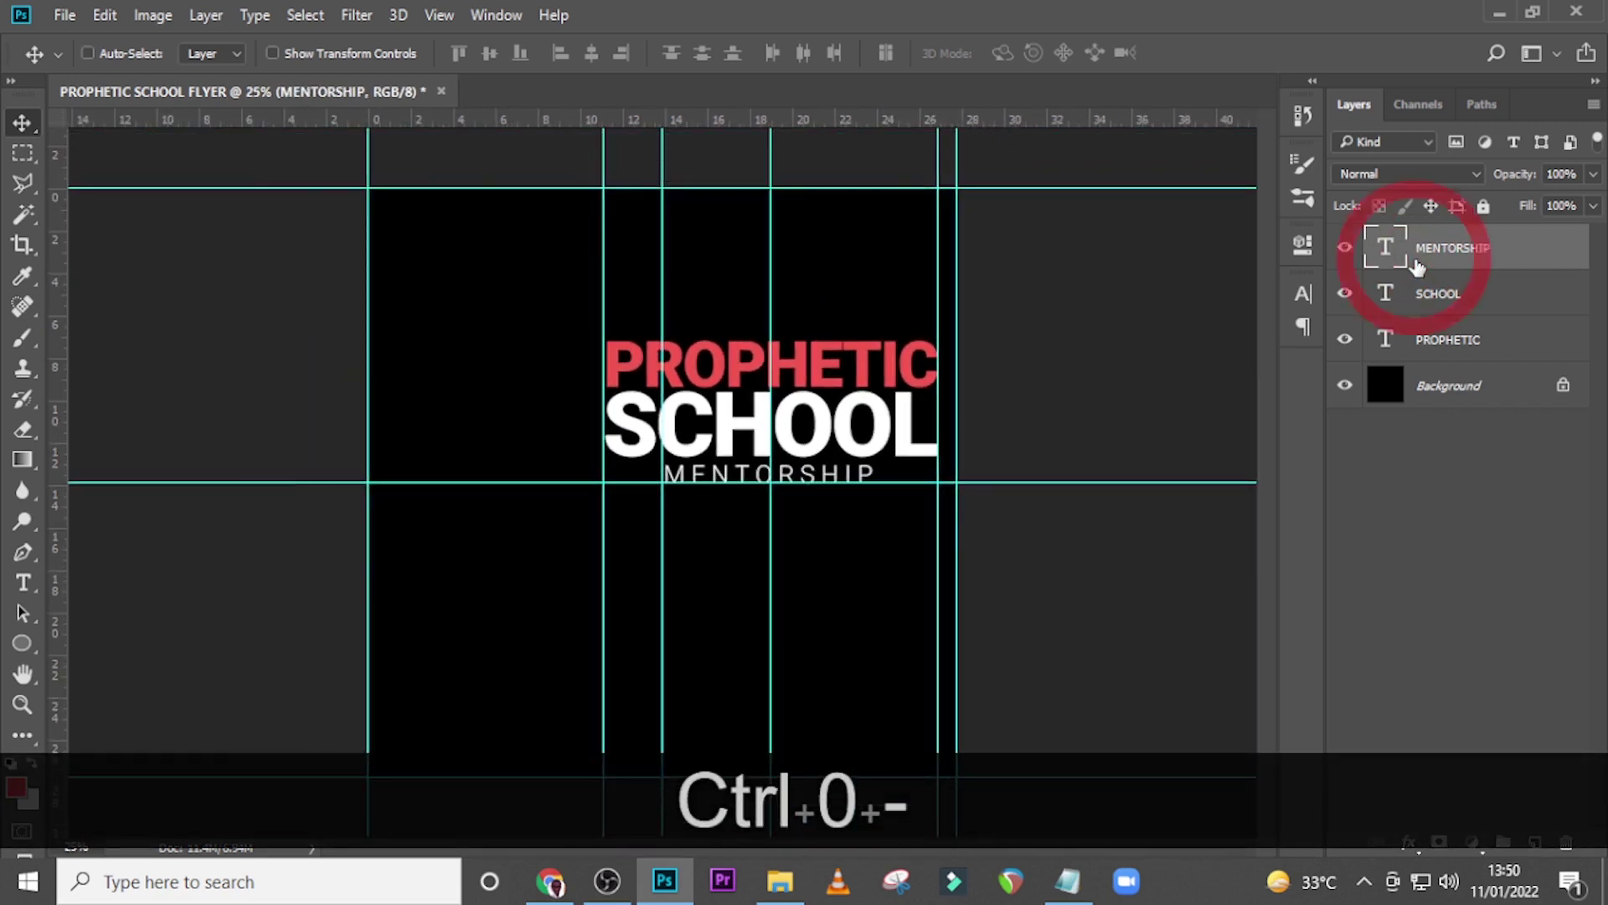
key("Up")
key("Up")
key("Up")
key("Down")
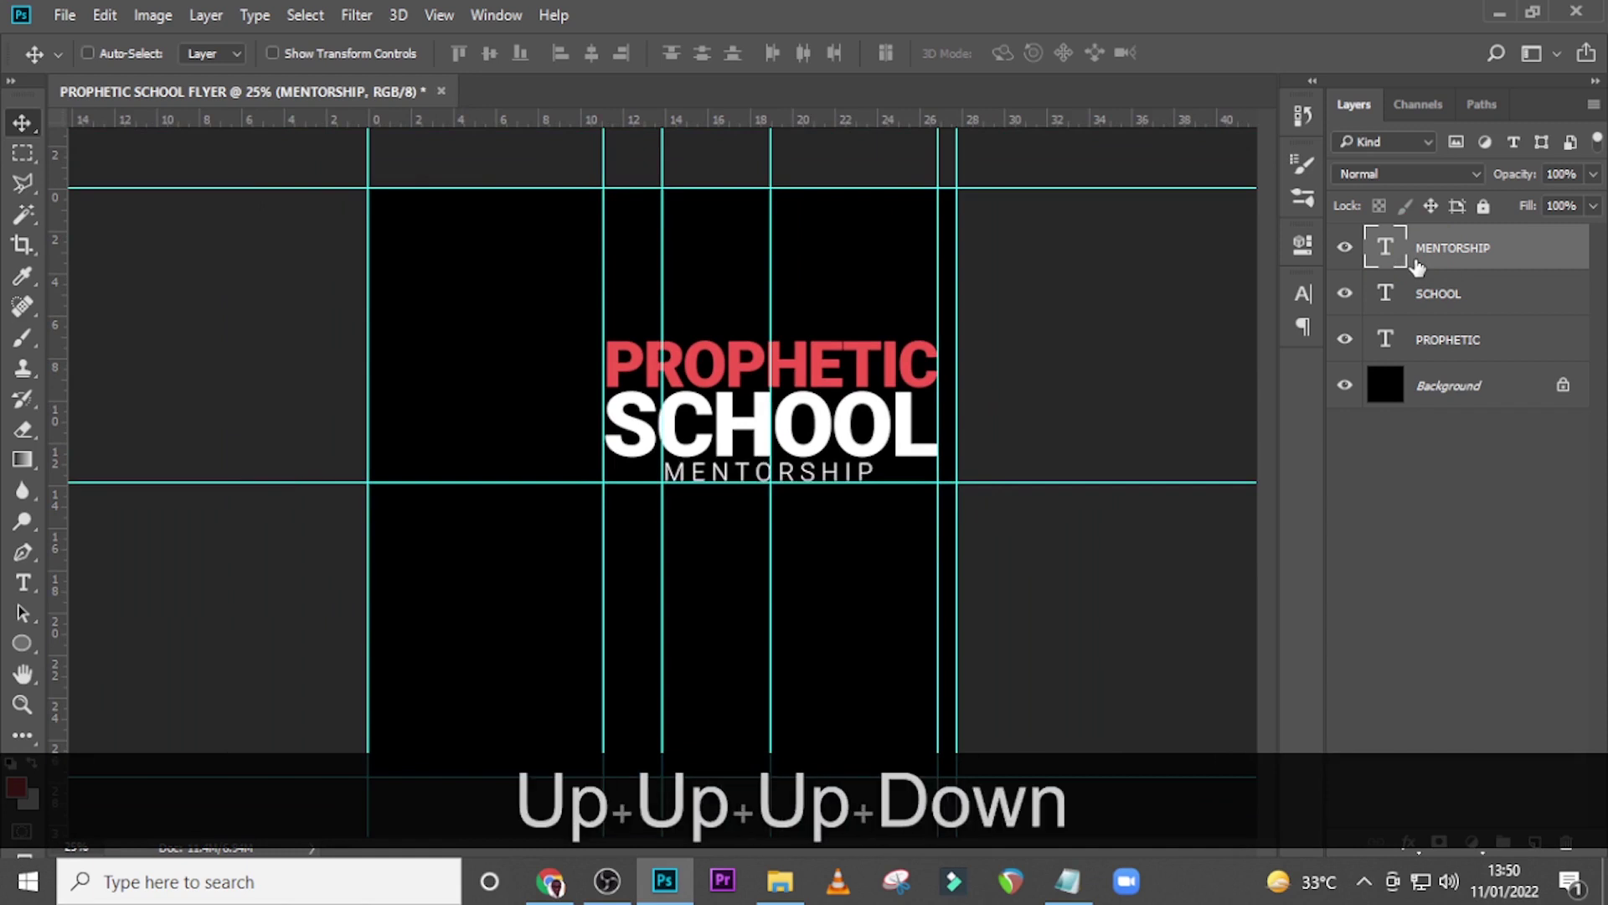
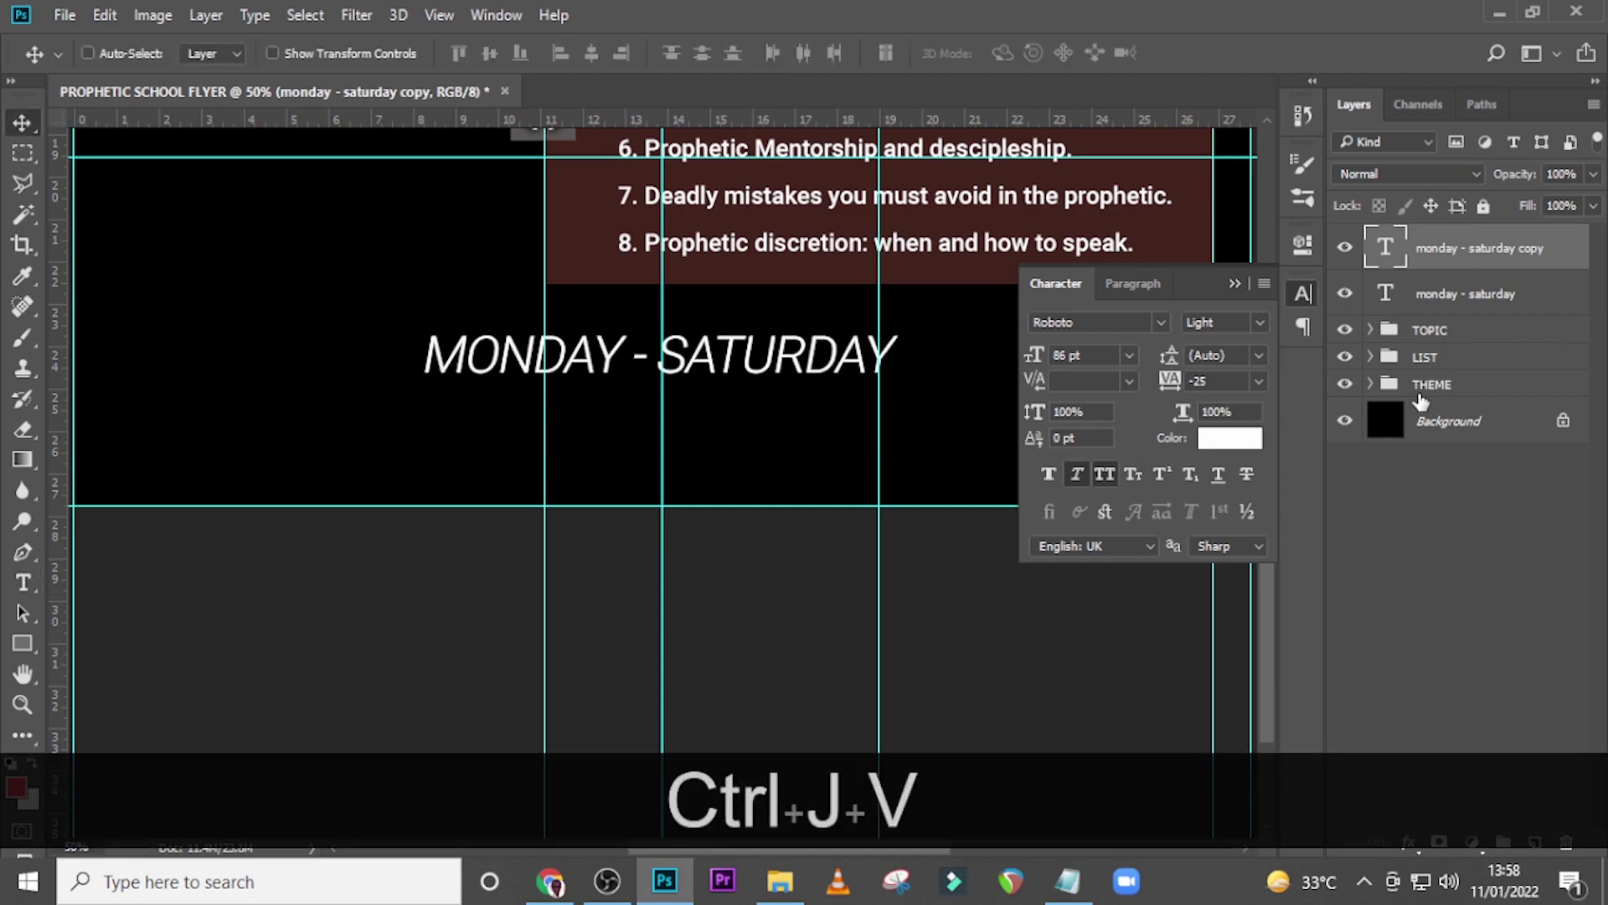
Move the copied MONDAY - SATURDAY text straight down so it sits just beneath the original line
key("shift+Down")
key("shift+Down")
key("shift+Down")
key("shift+Down")
key("shift+Down")
key("shift+Down")
key("shift+Down")
key("shift+Down")
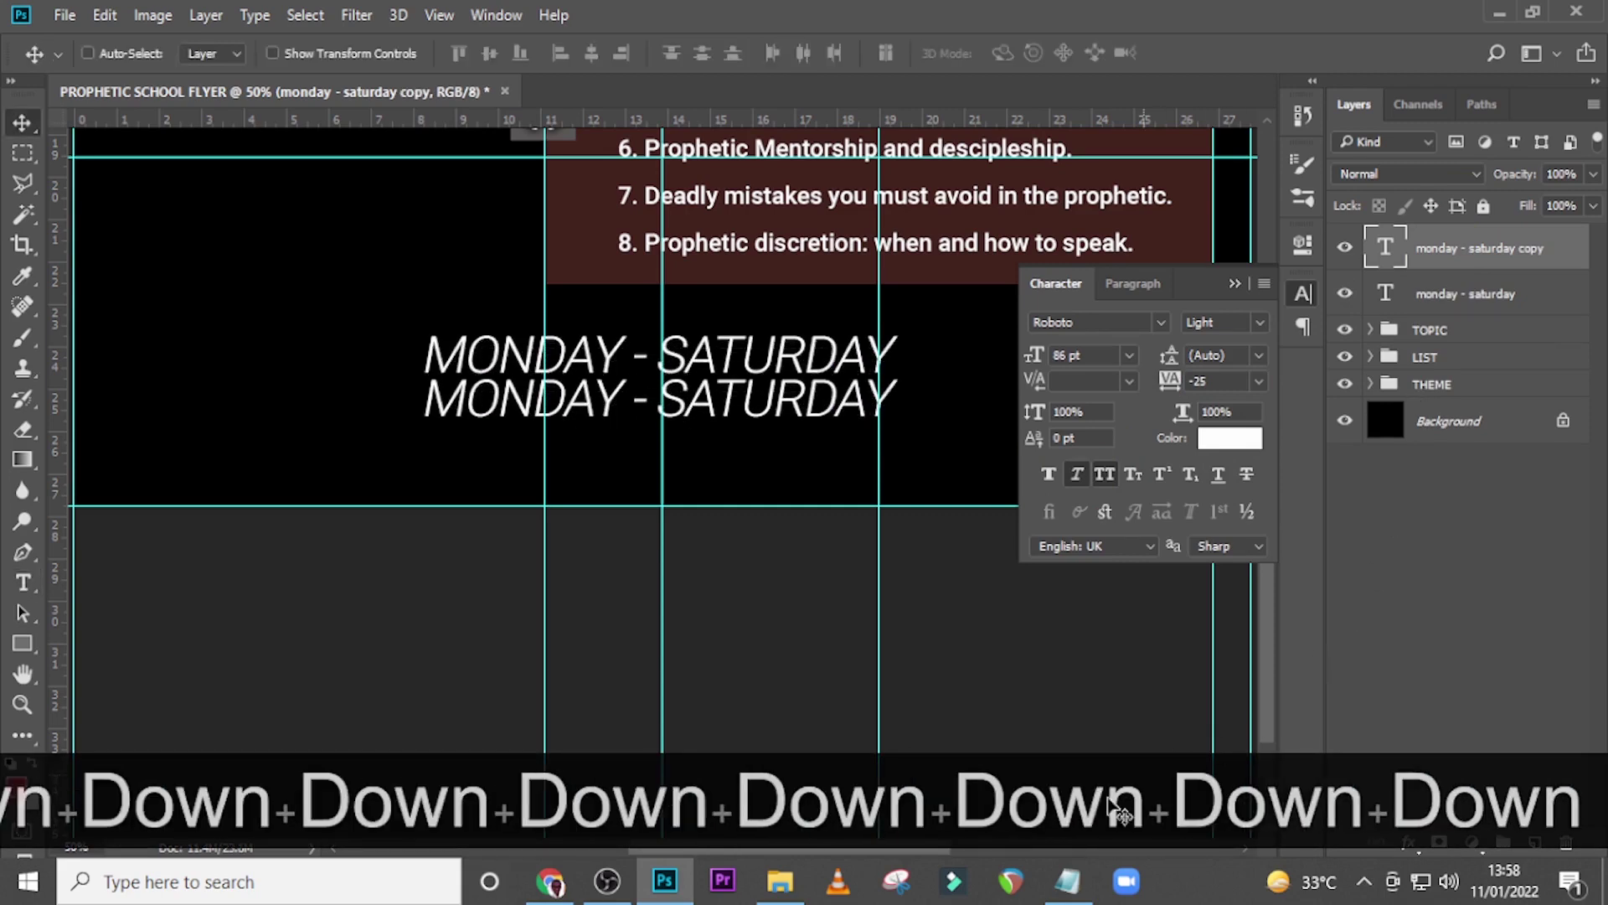
Replace the lower MONDAY - SATURDAY copy's wording with "17th jan - 22nd jan" from the 73.txt notes
left_click(1068, 881)
left_click_drag(1046, 597, 815, 598)
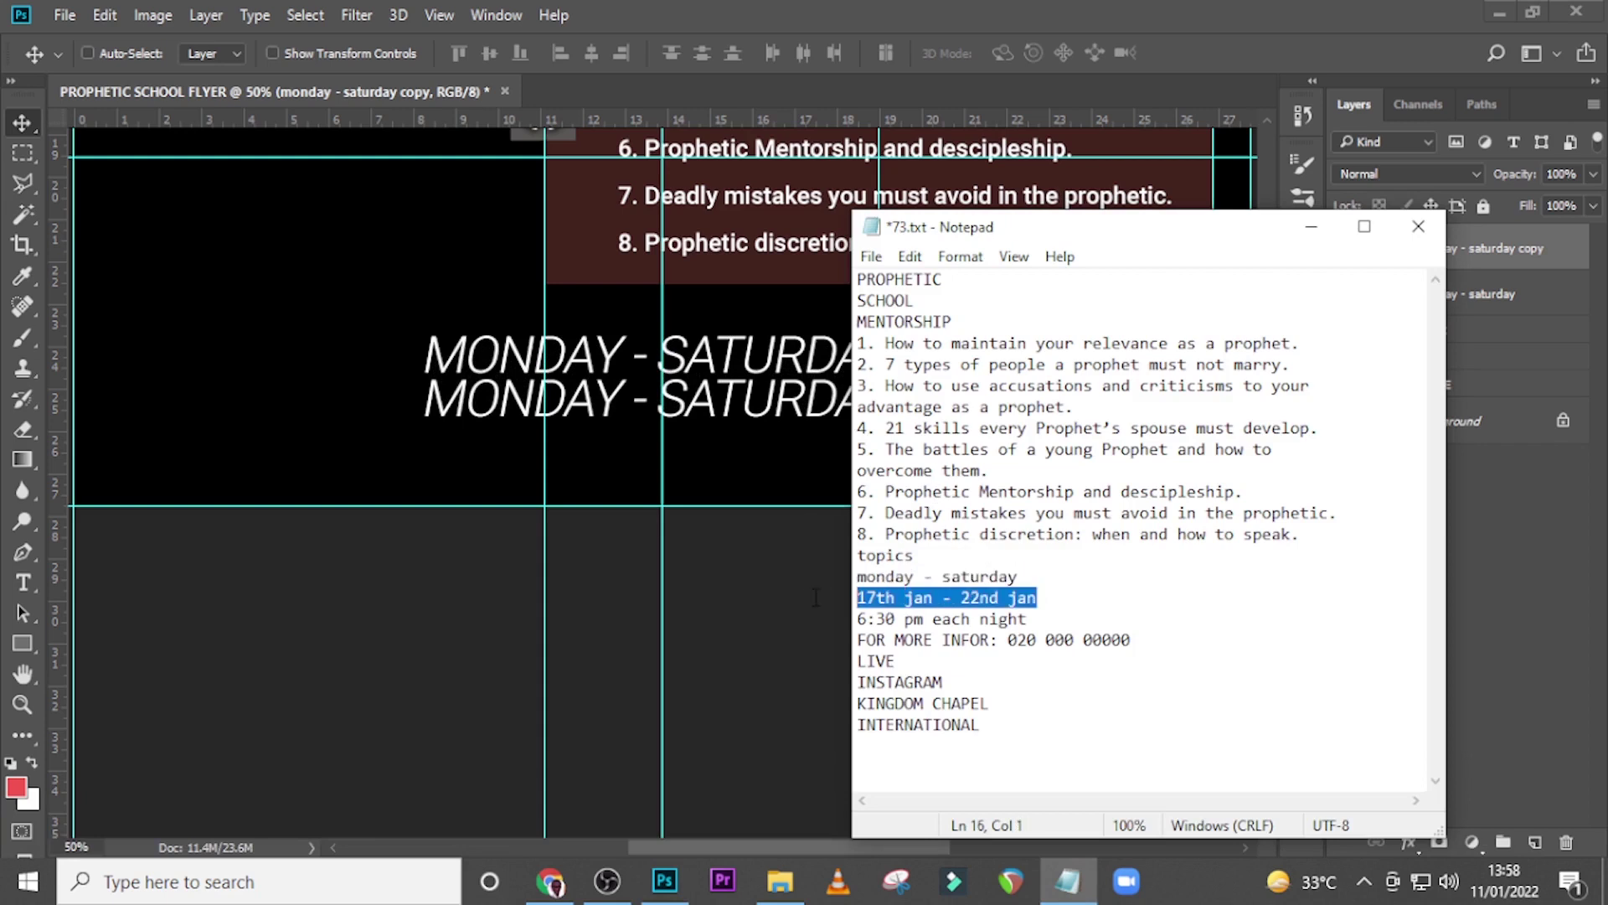
key("ctrl+c")
left_click(1182, 3)
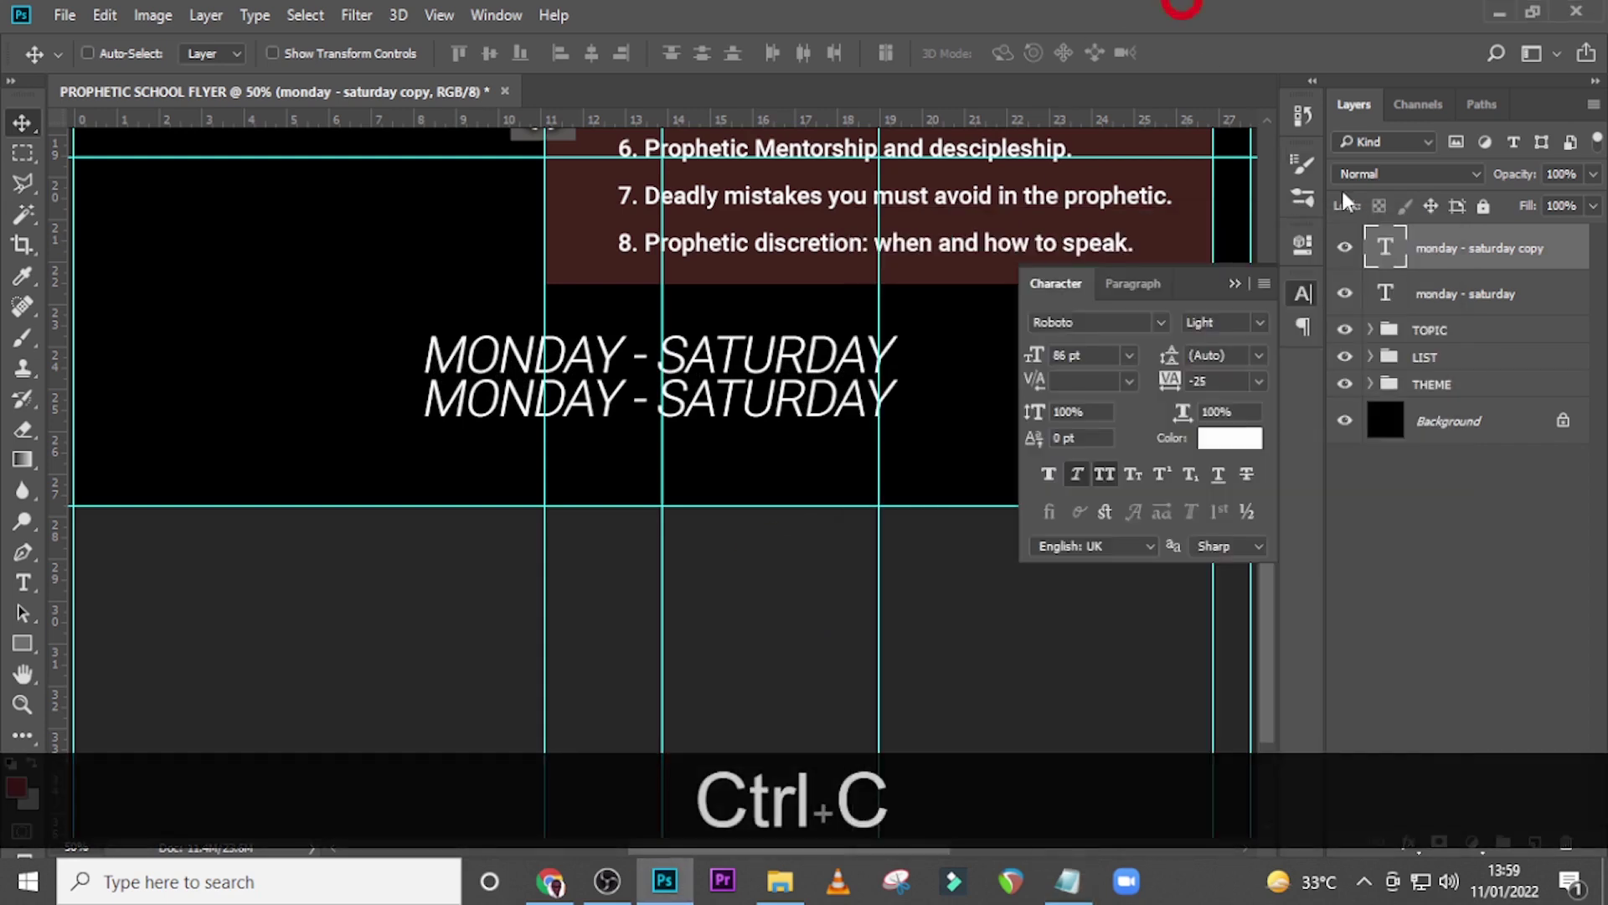
double_click(1384, 249)
key("ctrl+v")
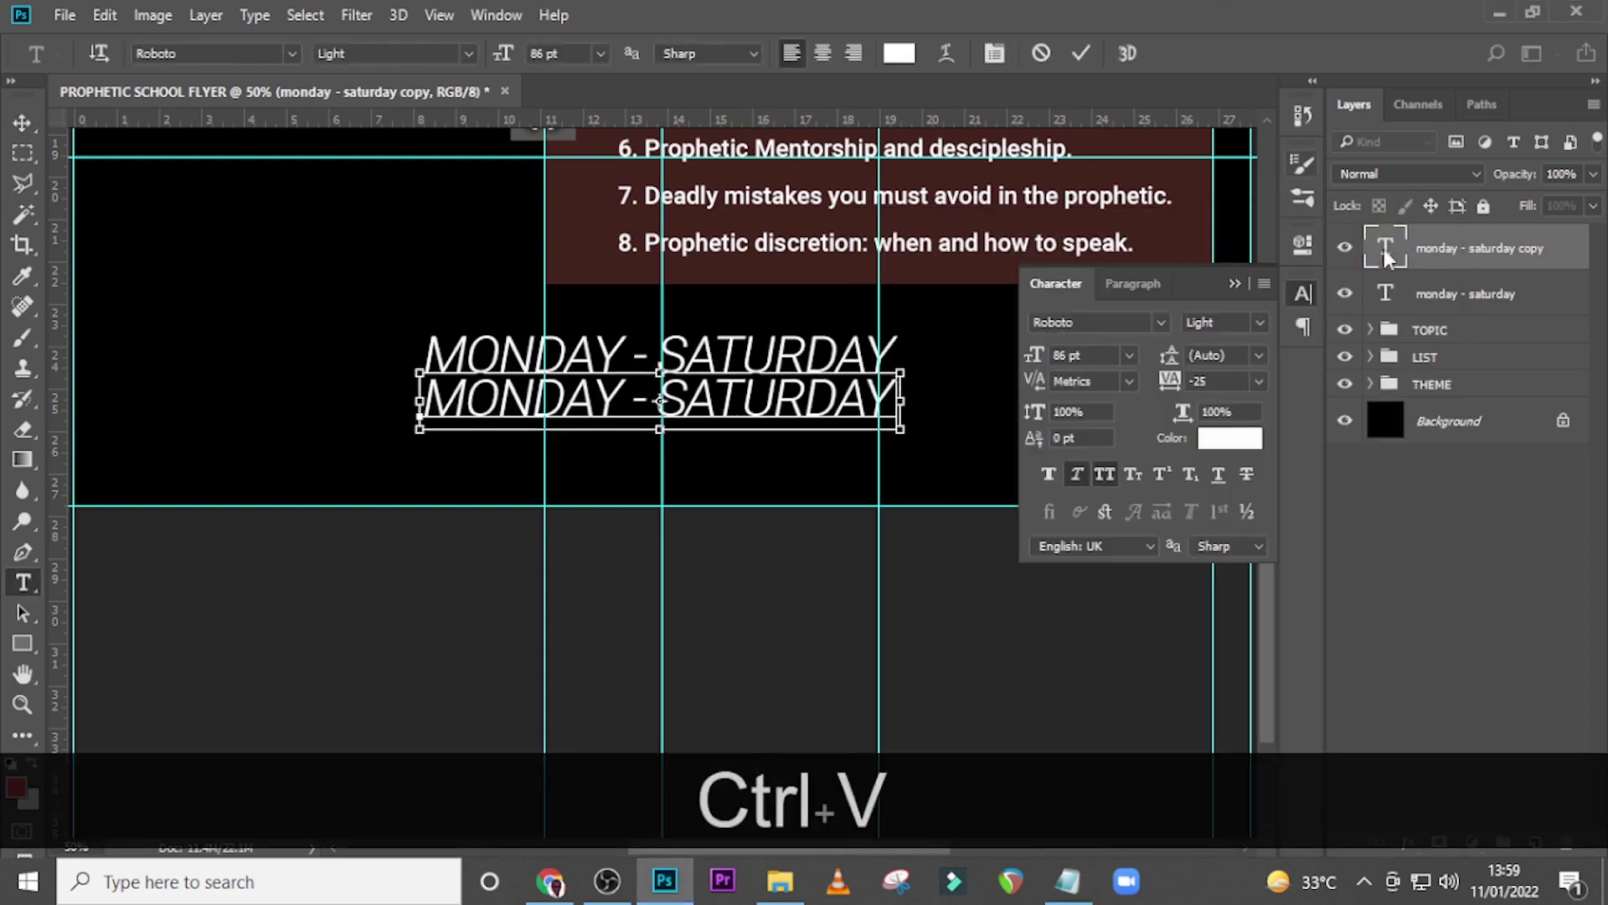
left_click(1385, 255)
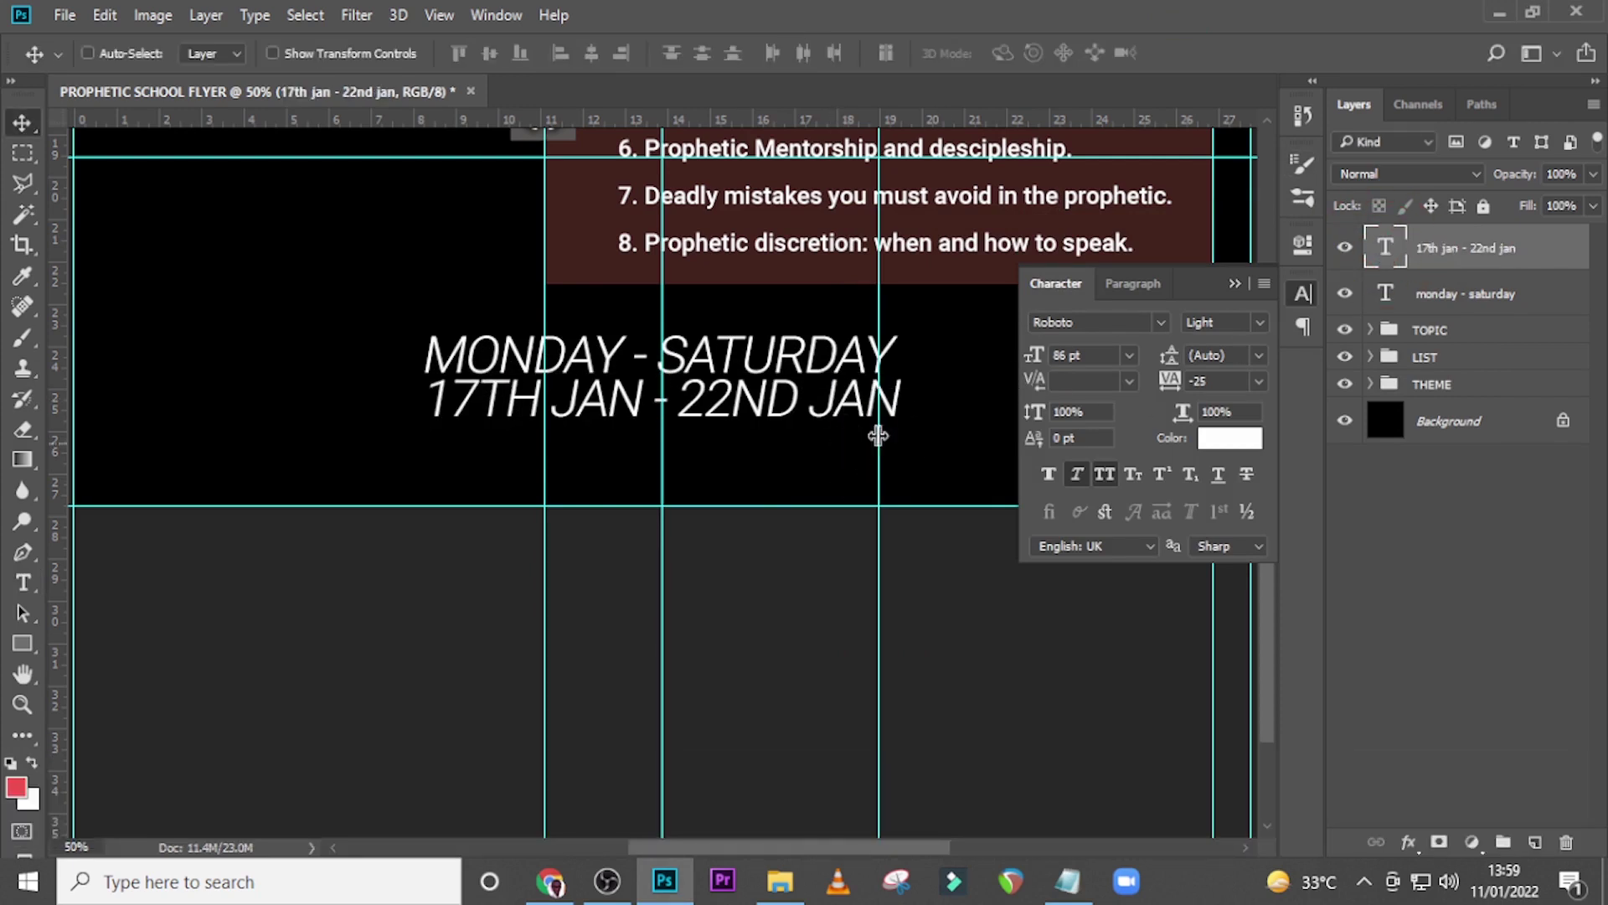
Set the 17TH JAN - 22ND JAN text to the Medium weight
left_click(1260, 324)
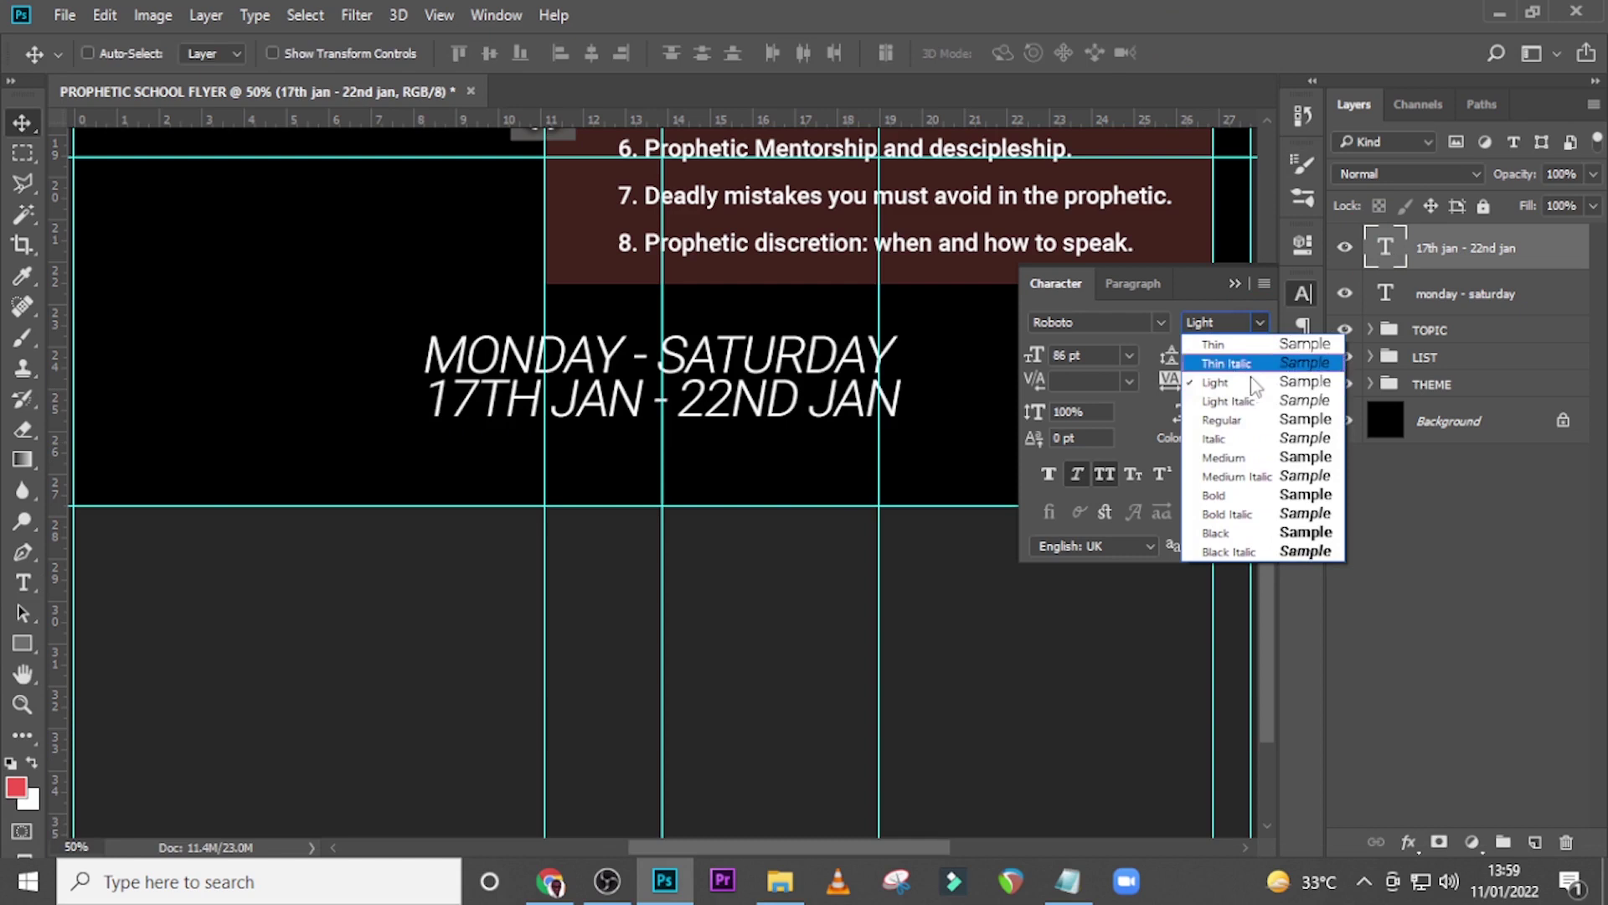
left_click(1224, 454)
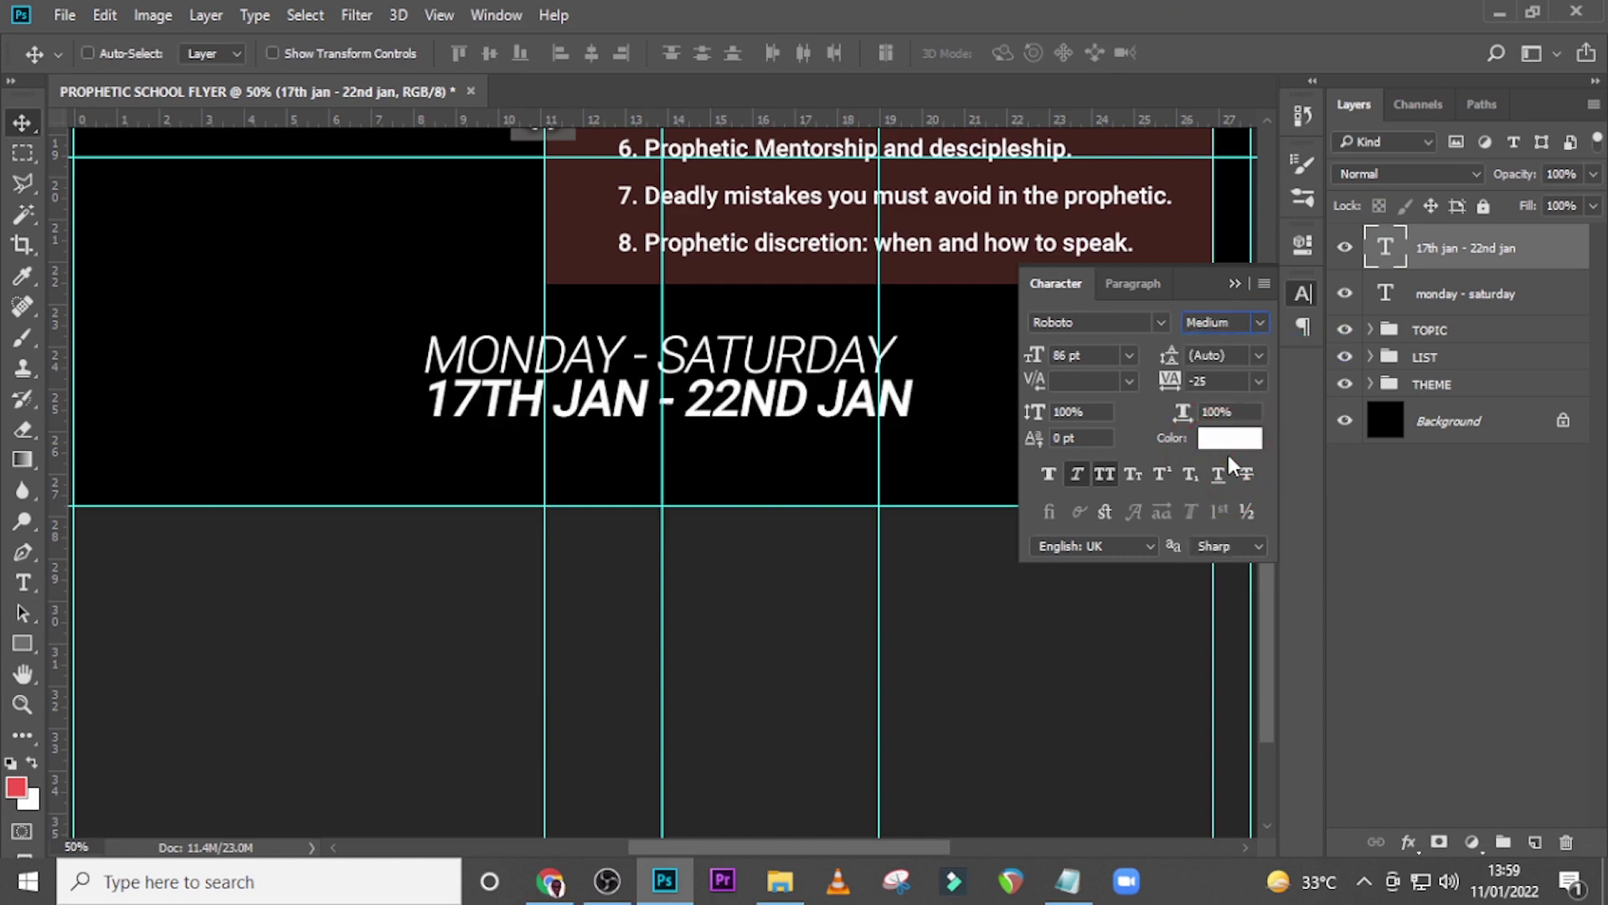
left_click(1237, 284)
Shift the 17TH JAN - 22ND JAN line left until its right end lines up with MONDAY - SATURDAY
key("shift+Left")
key("shift+Left")
key("shift+Left")
key("shift+Left")
key("shift+Left")
key("shift+Left")
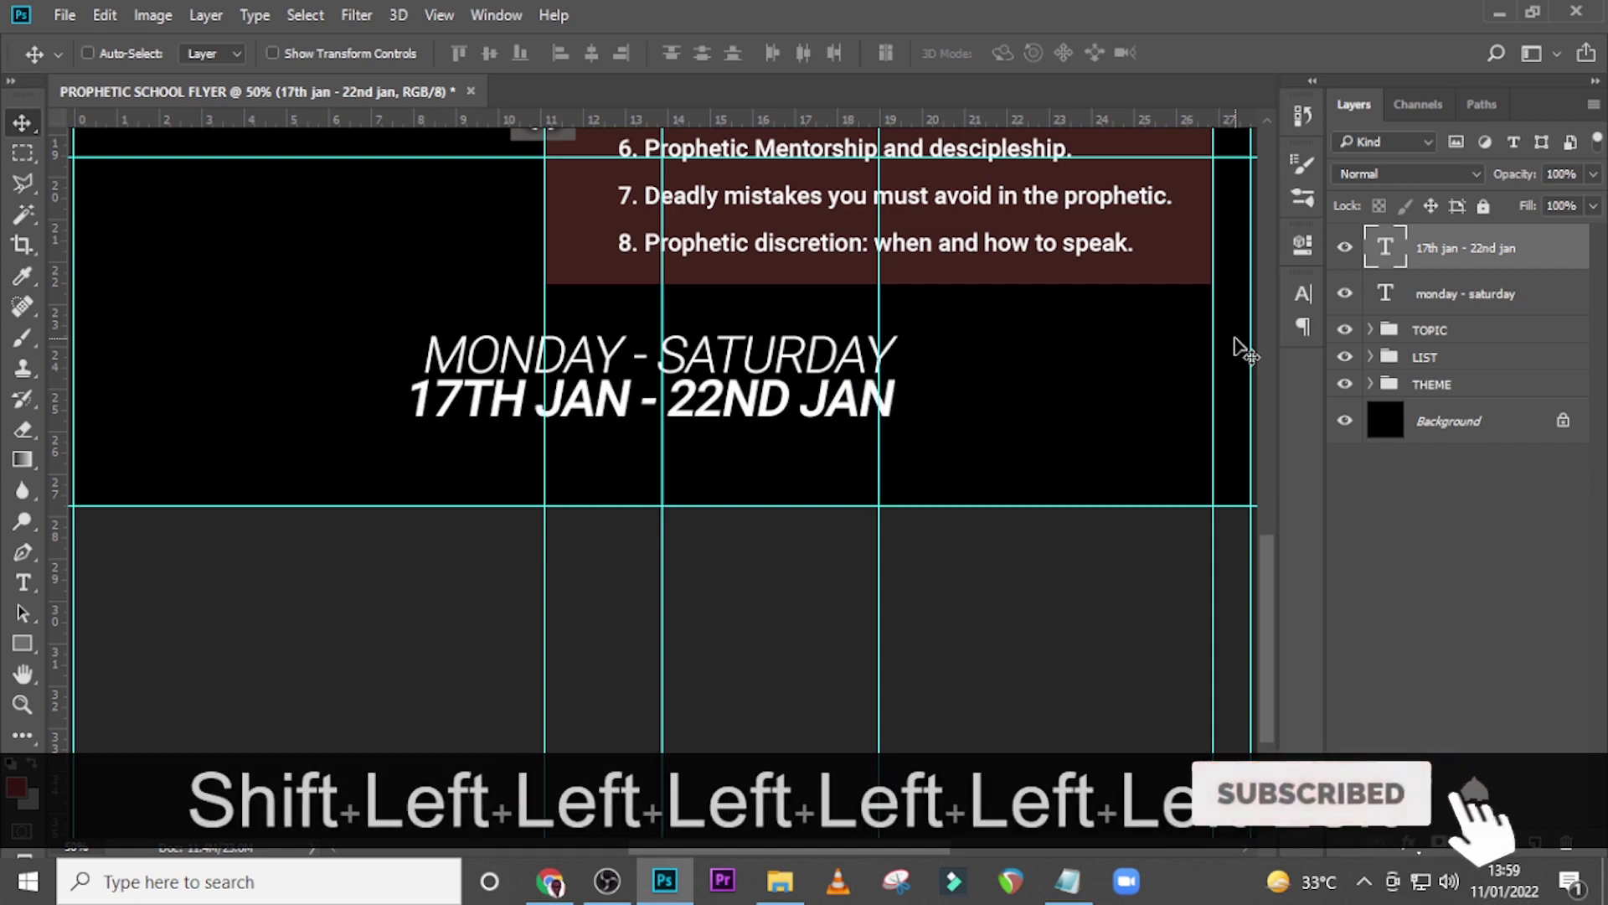
Move the 17TH JAN - 22ND JAN line right so its bounding box is centred on the canvas's vertical centre guide
key("ctrl+t")
key("shift+Right")
key("shift+Right")
key("shift+Right")
key("shift+Right")
key("shift+Right")
key("shift+Right")
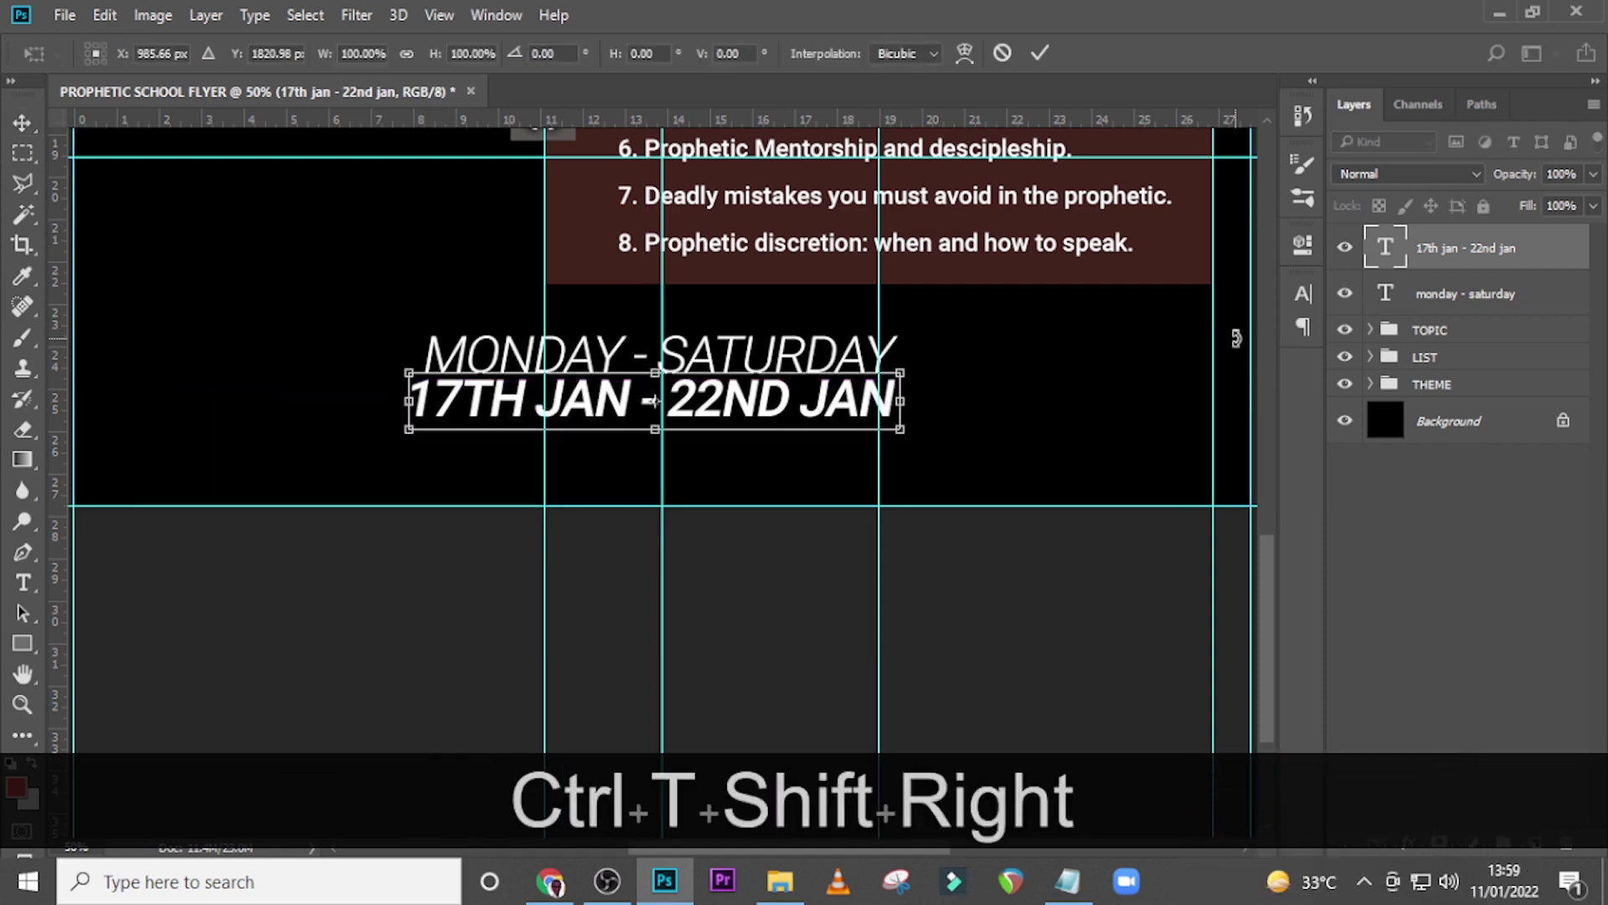
key("shift+Right")
key("shift+Right")
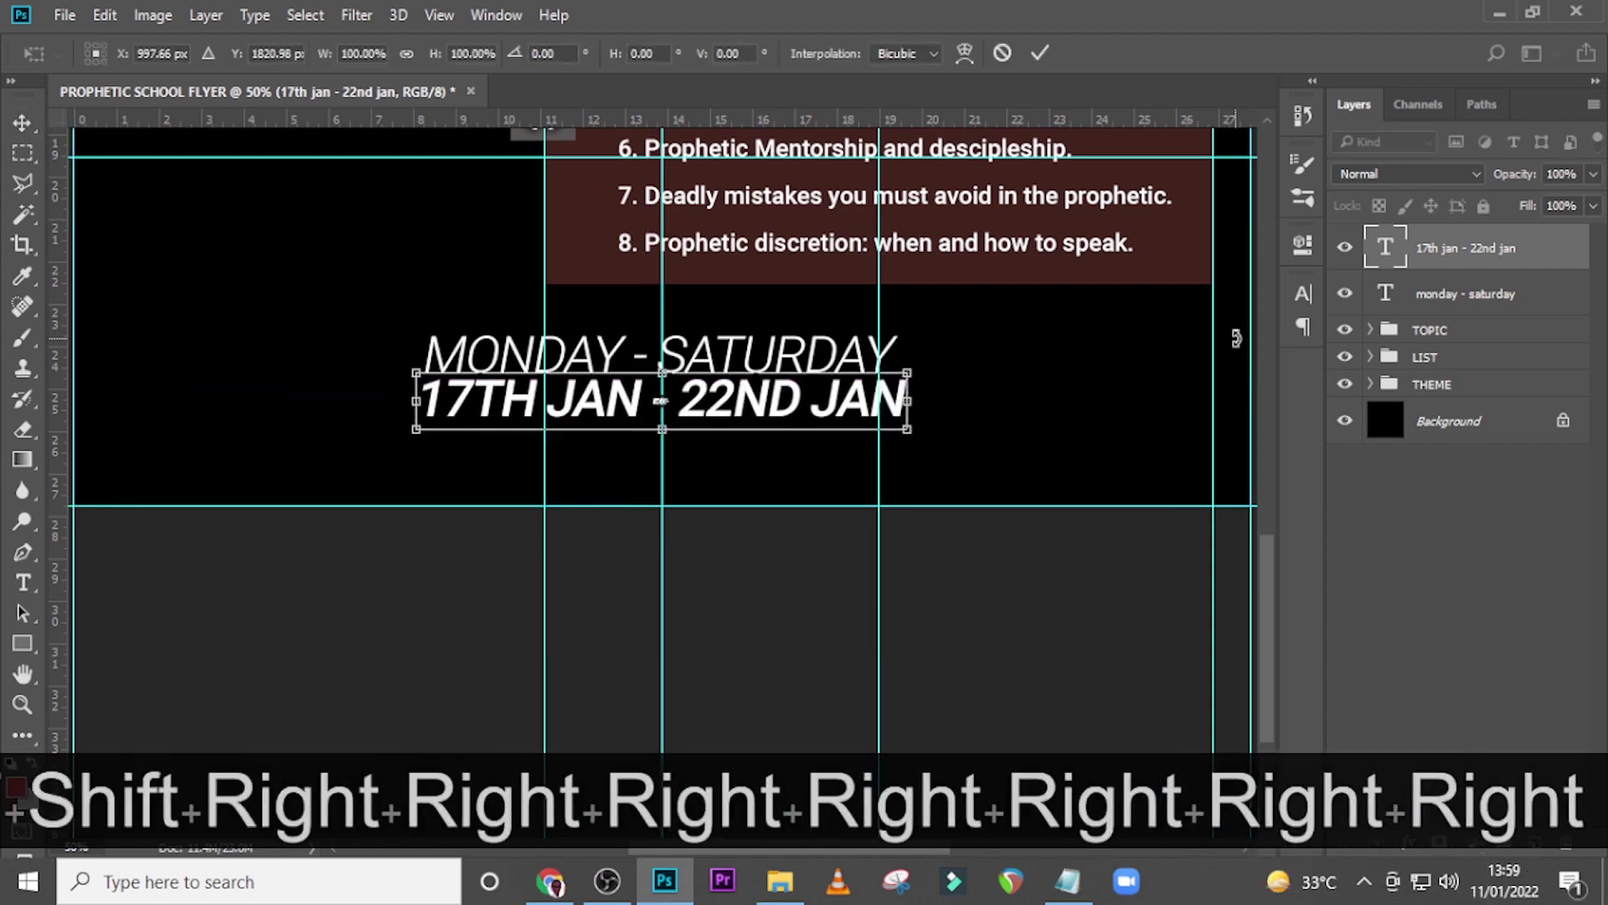
key("Return")
Nudge the MONDAY - SATURDAY text slightly right so its bounding box is centred on the same vertical guide
left_click(1461, 293)
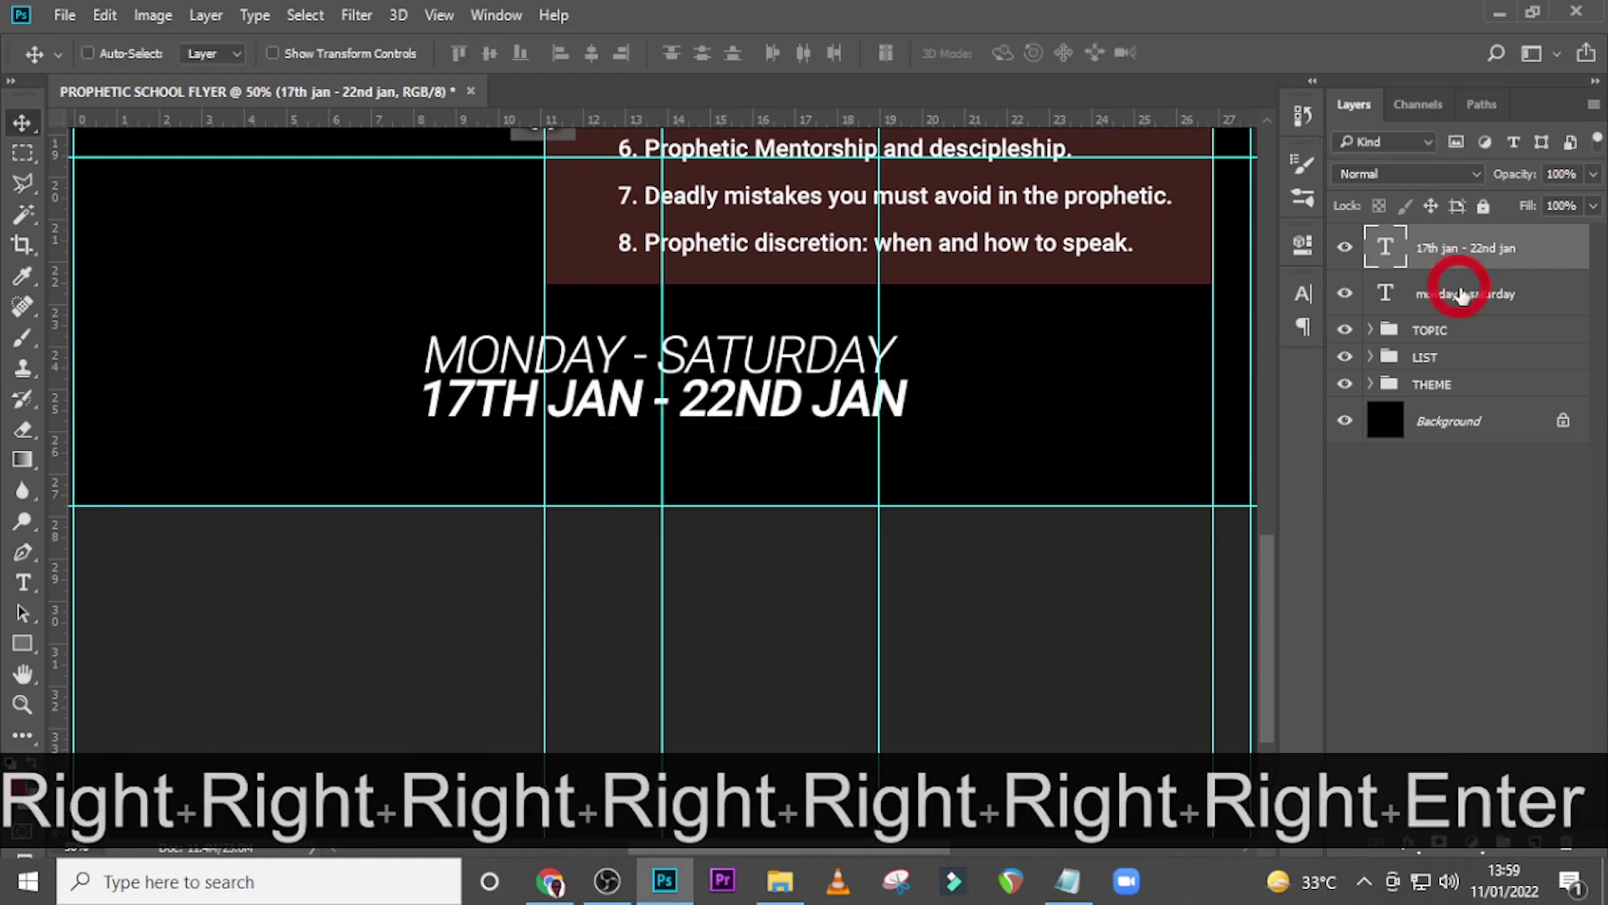
key("ctrl+t")
key("Right")
key("Right")
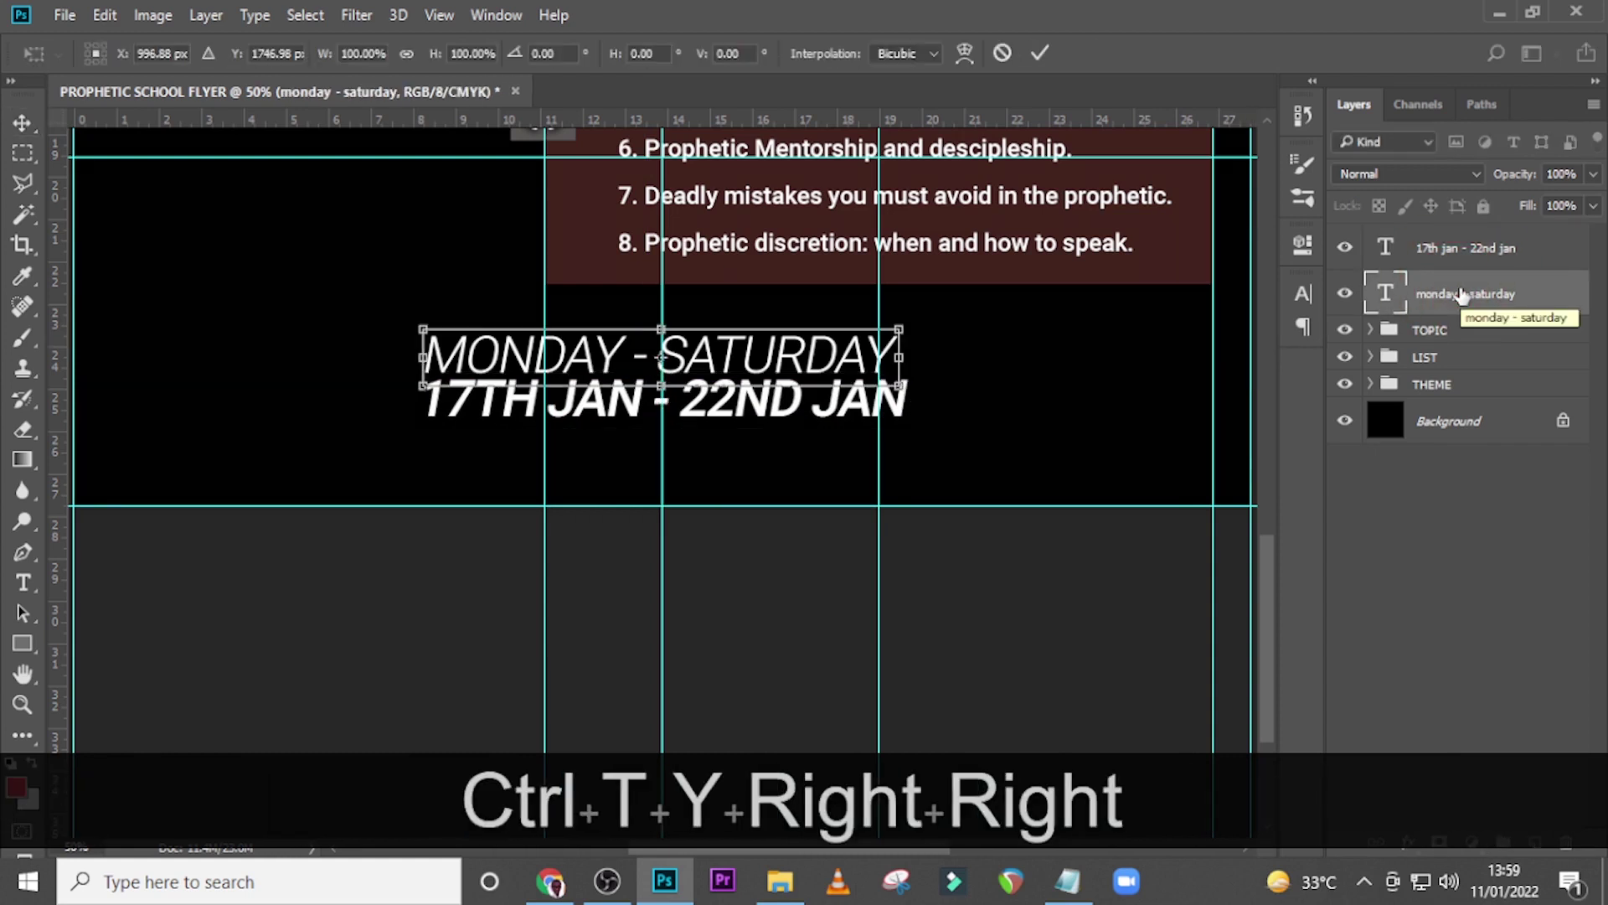
key("Right")
key("Return")
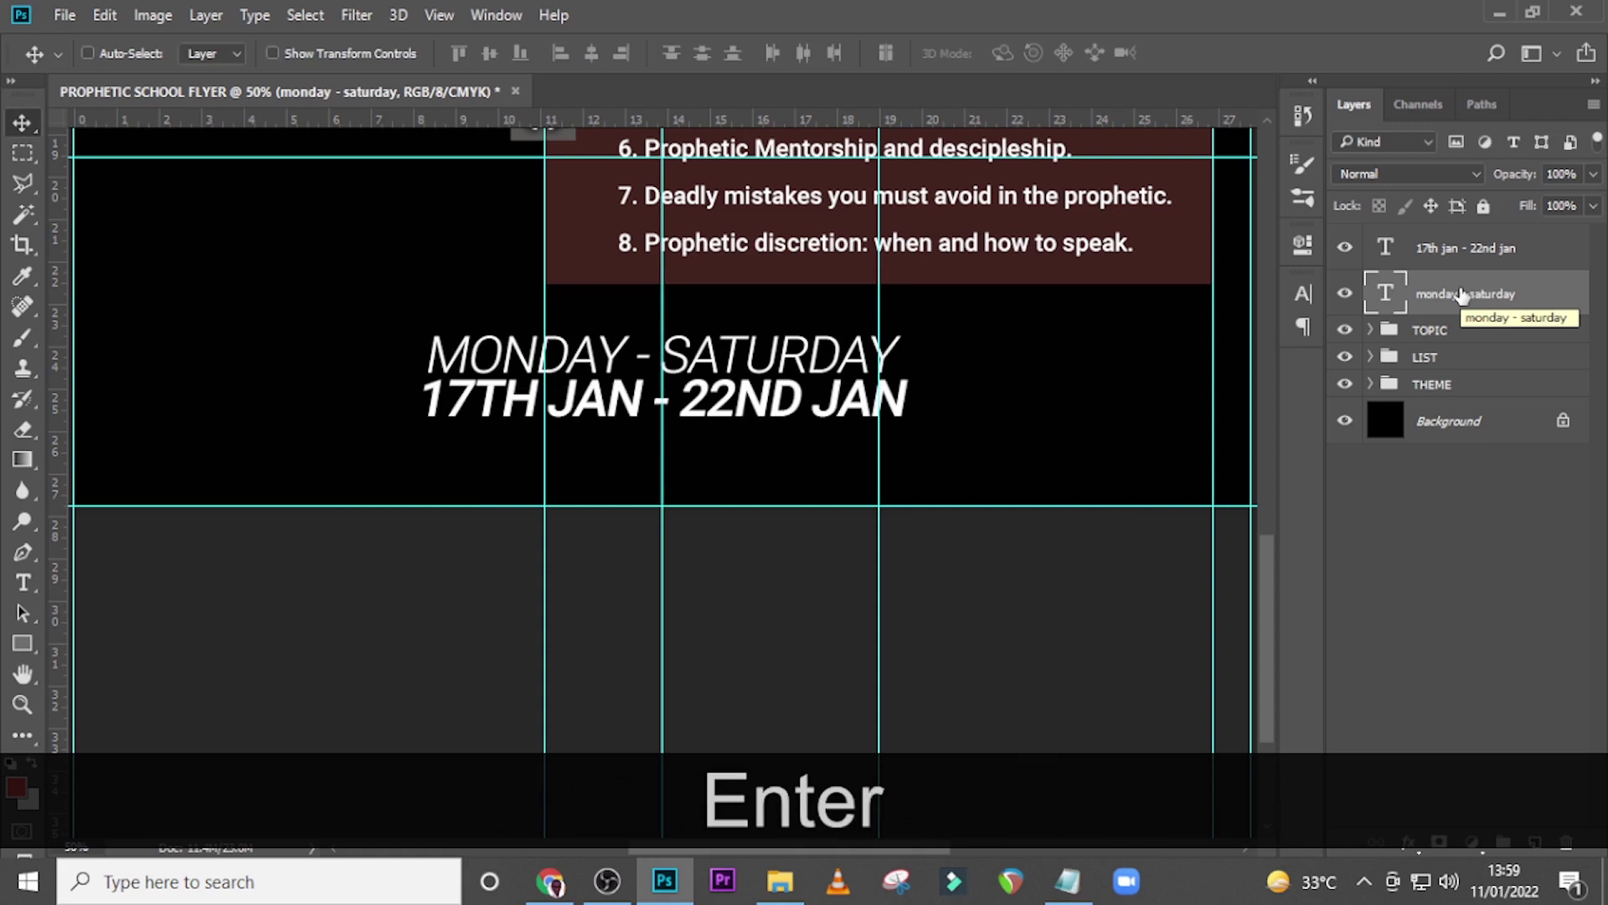
Duplicate the 17TH JAN - 22ND JAN text and place the copy directly beneath the original
left_click(1463, 256)
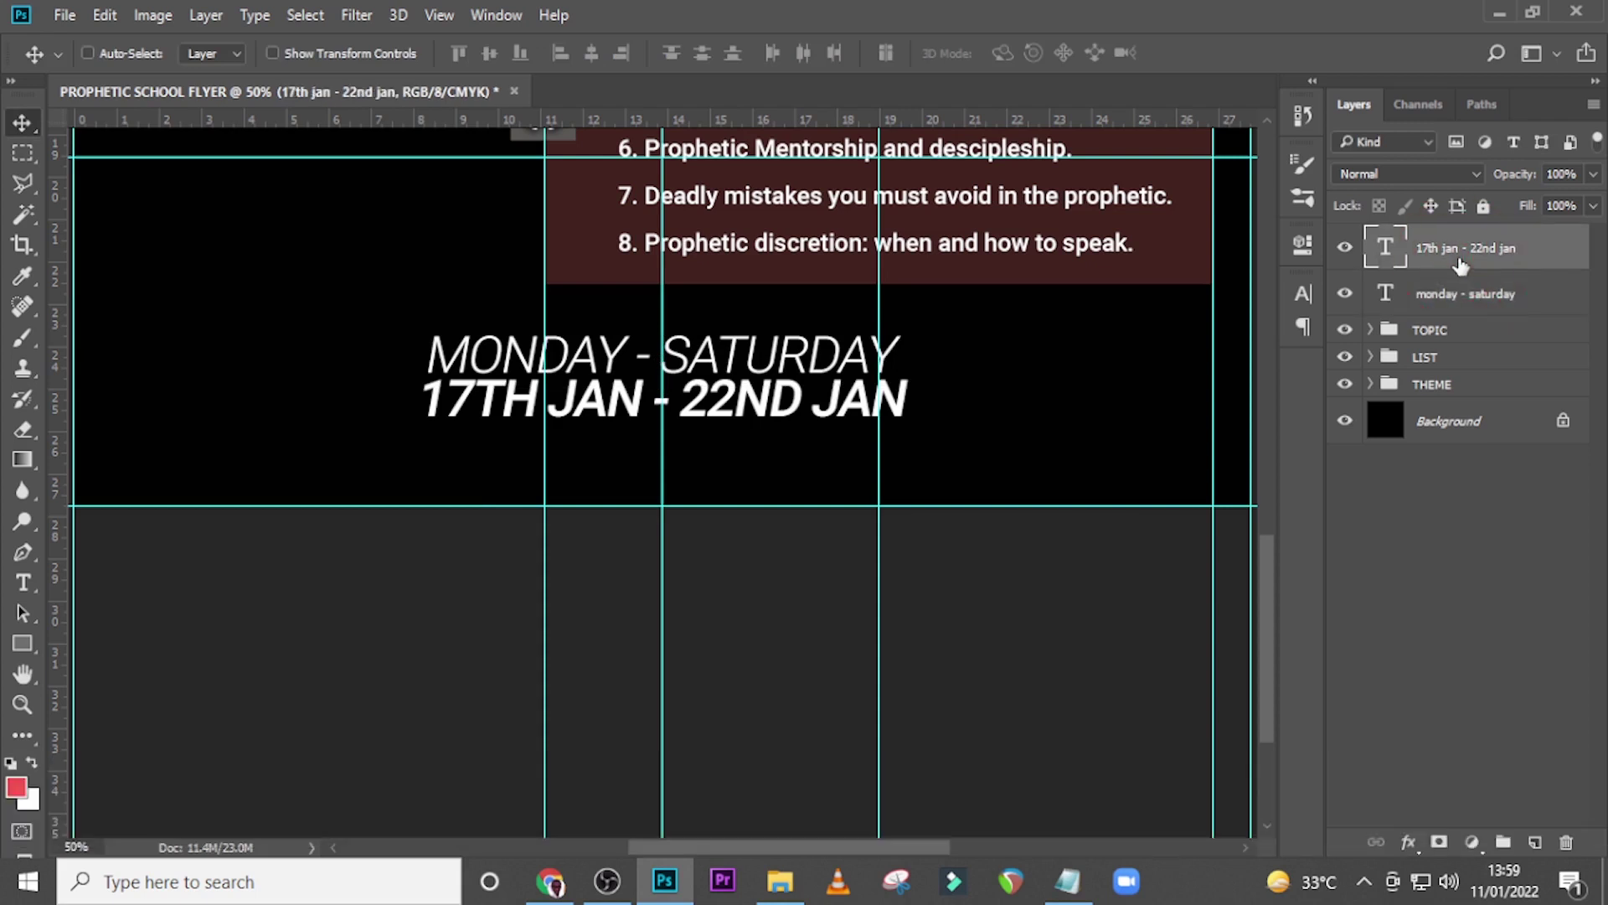
key("ctrl+j")
key("shift+Down")
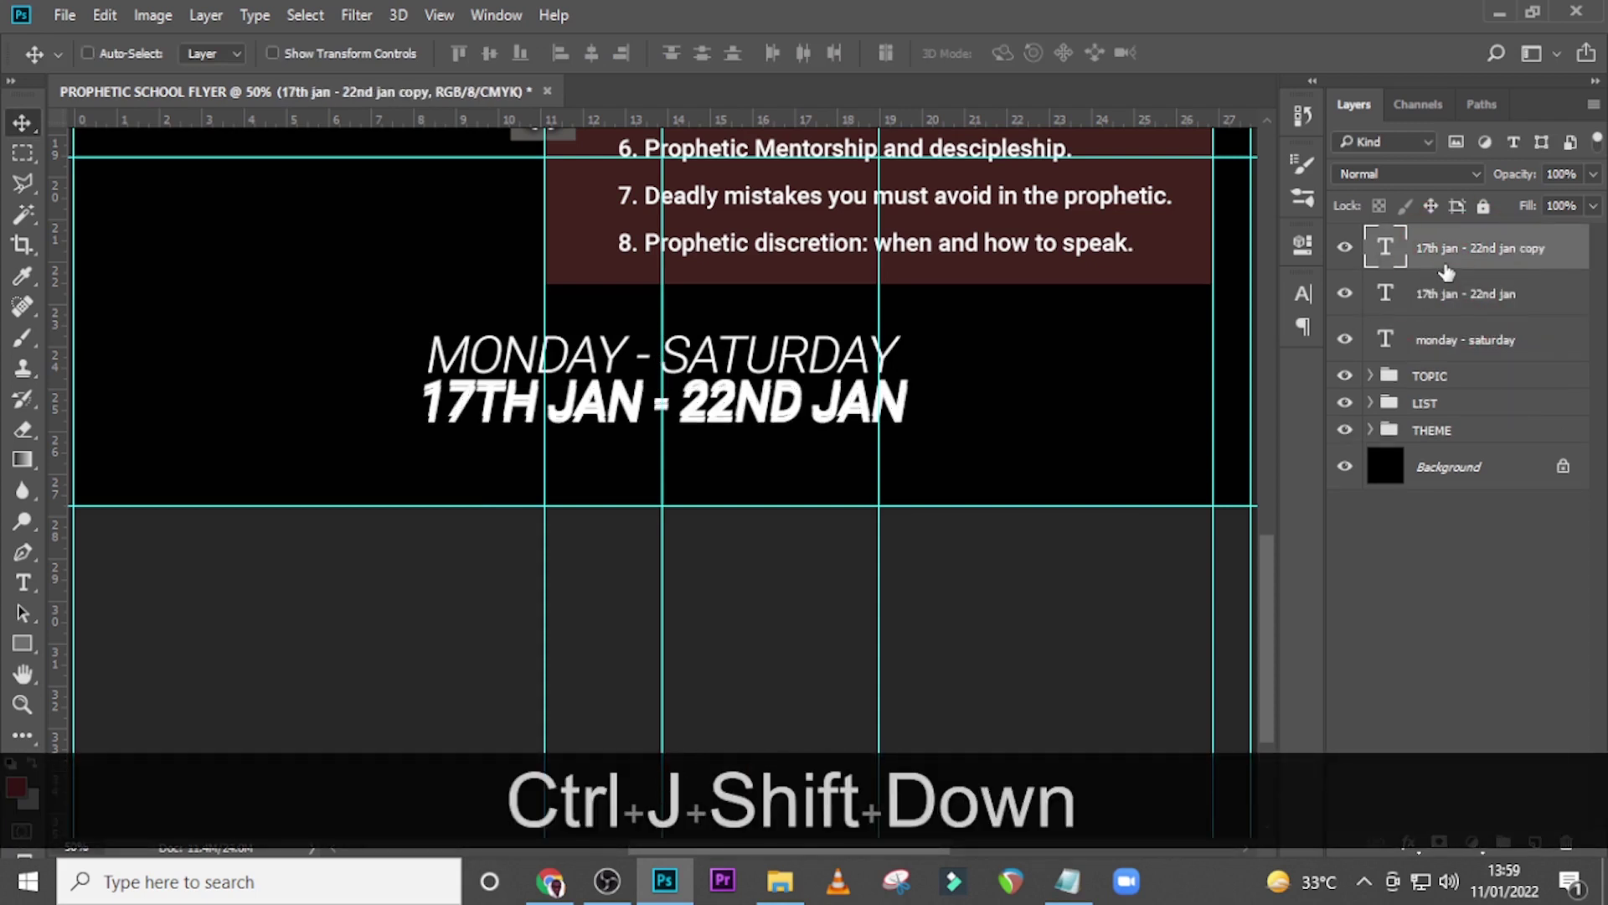
key("Down")
left_click_drag(806, 384, 800, 414)
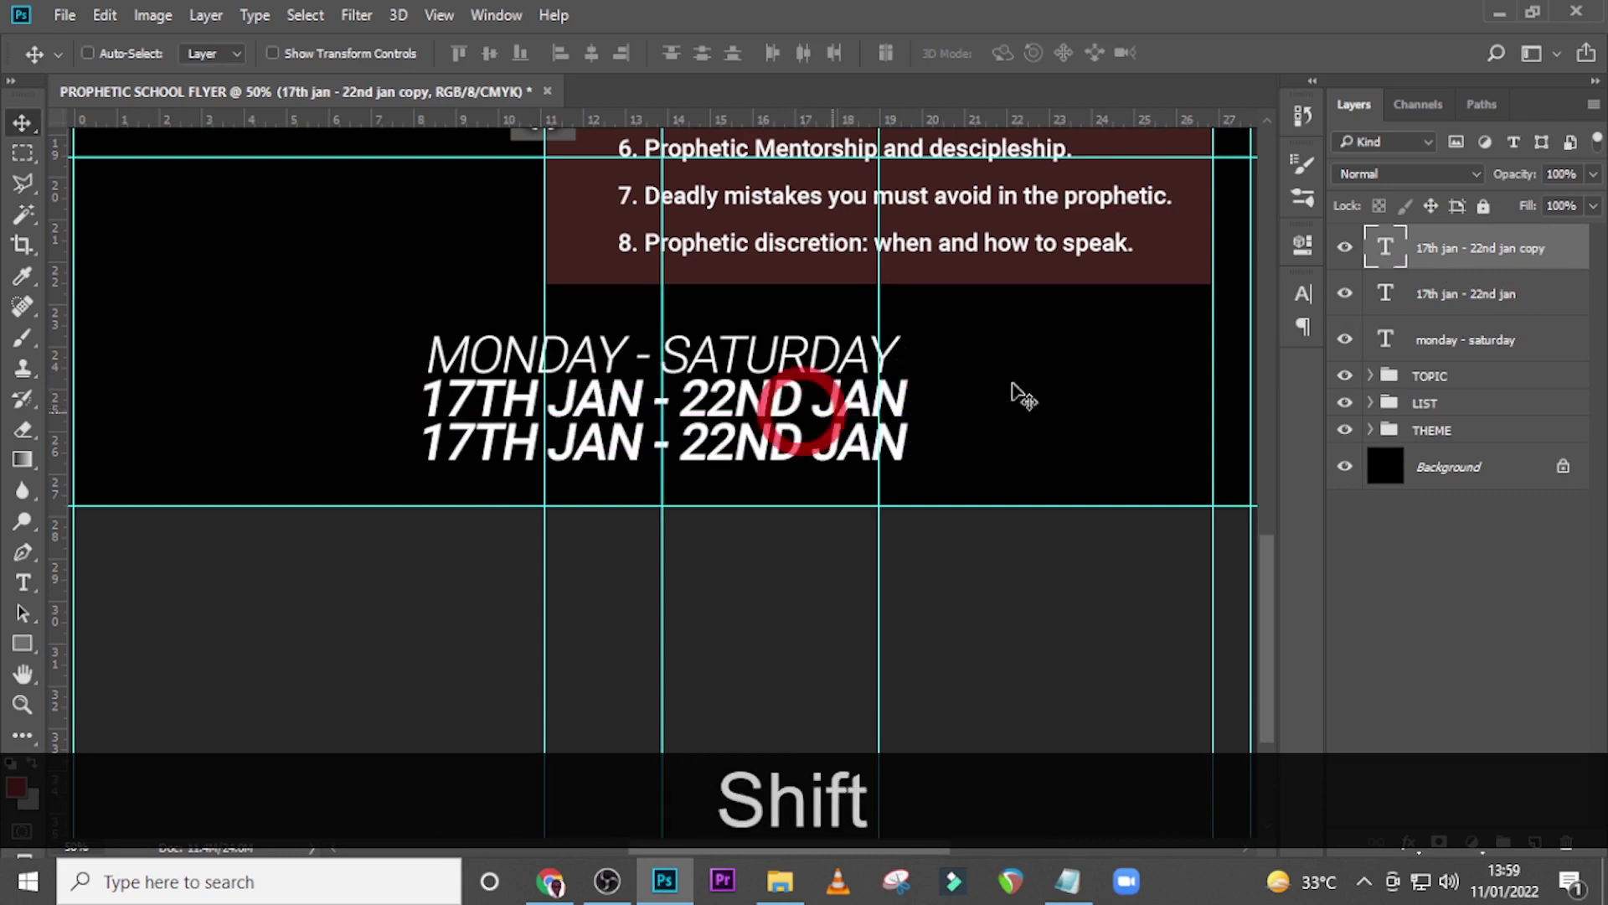
Replace the lower date copy's wording with "6:30 pm each night" from the 73.txt notes and open its character settings
left_click(1067, 881)
left_click(1037, 619)
key("shift+Home")
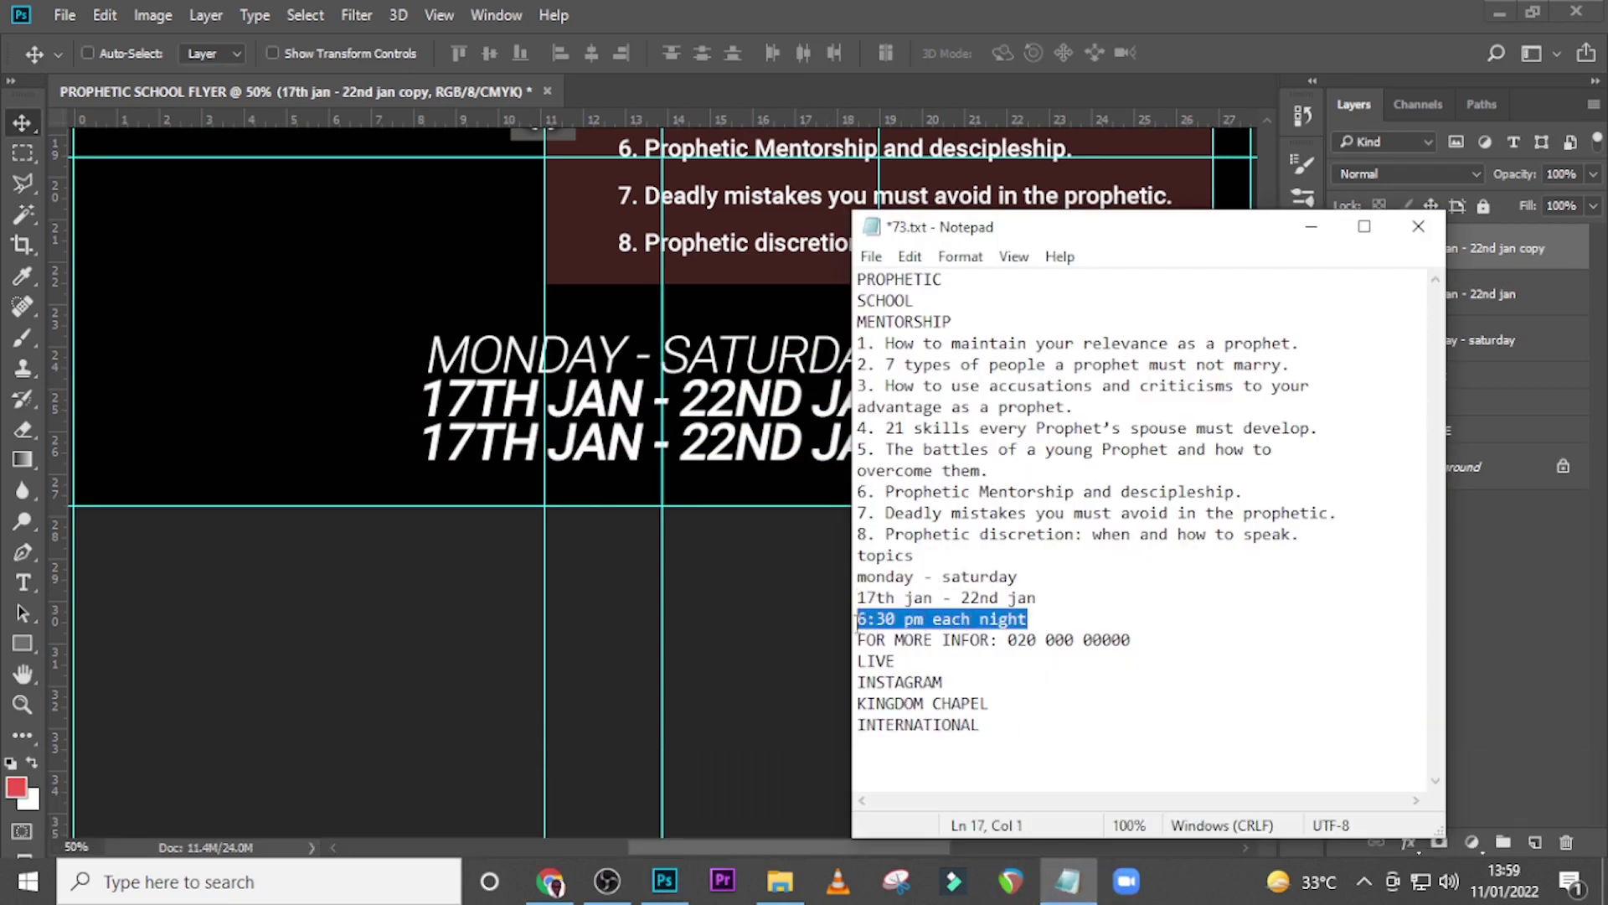
key("ctrl+c")
left_click(921, 77)
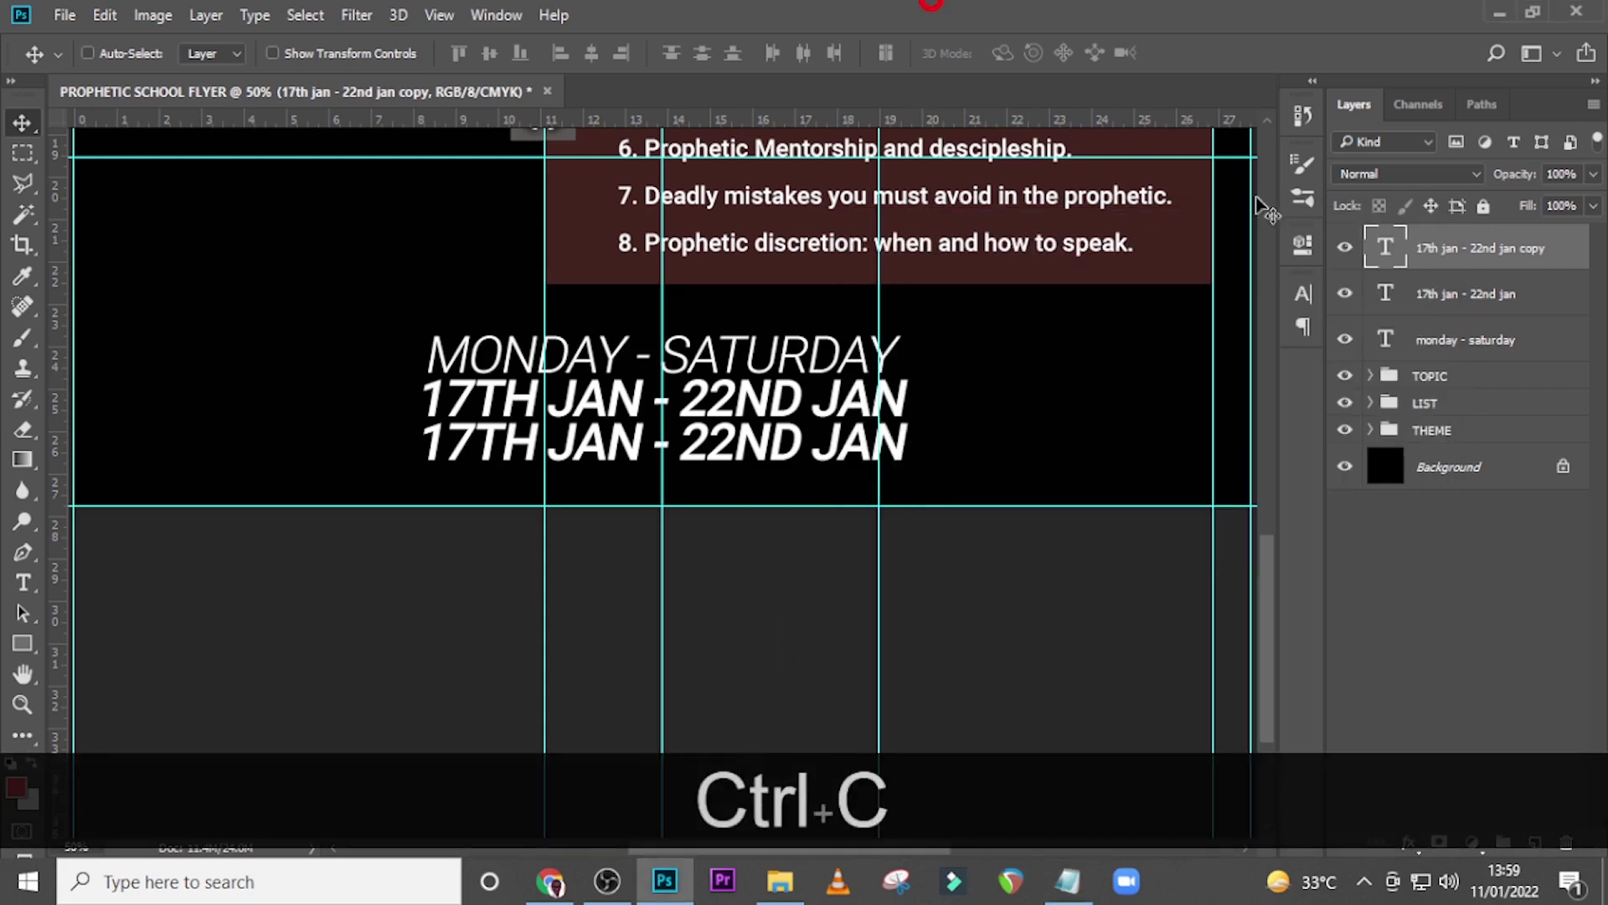
double_click(1384, 251)
key("ctrl+v")
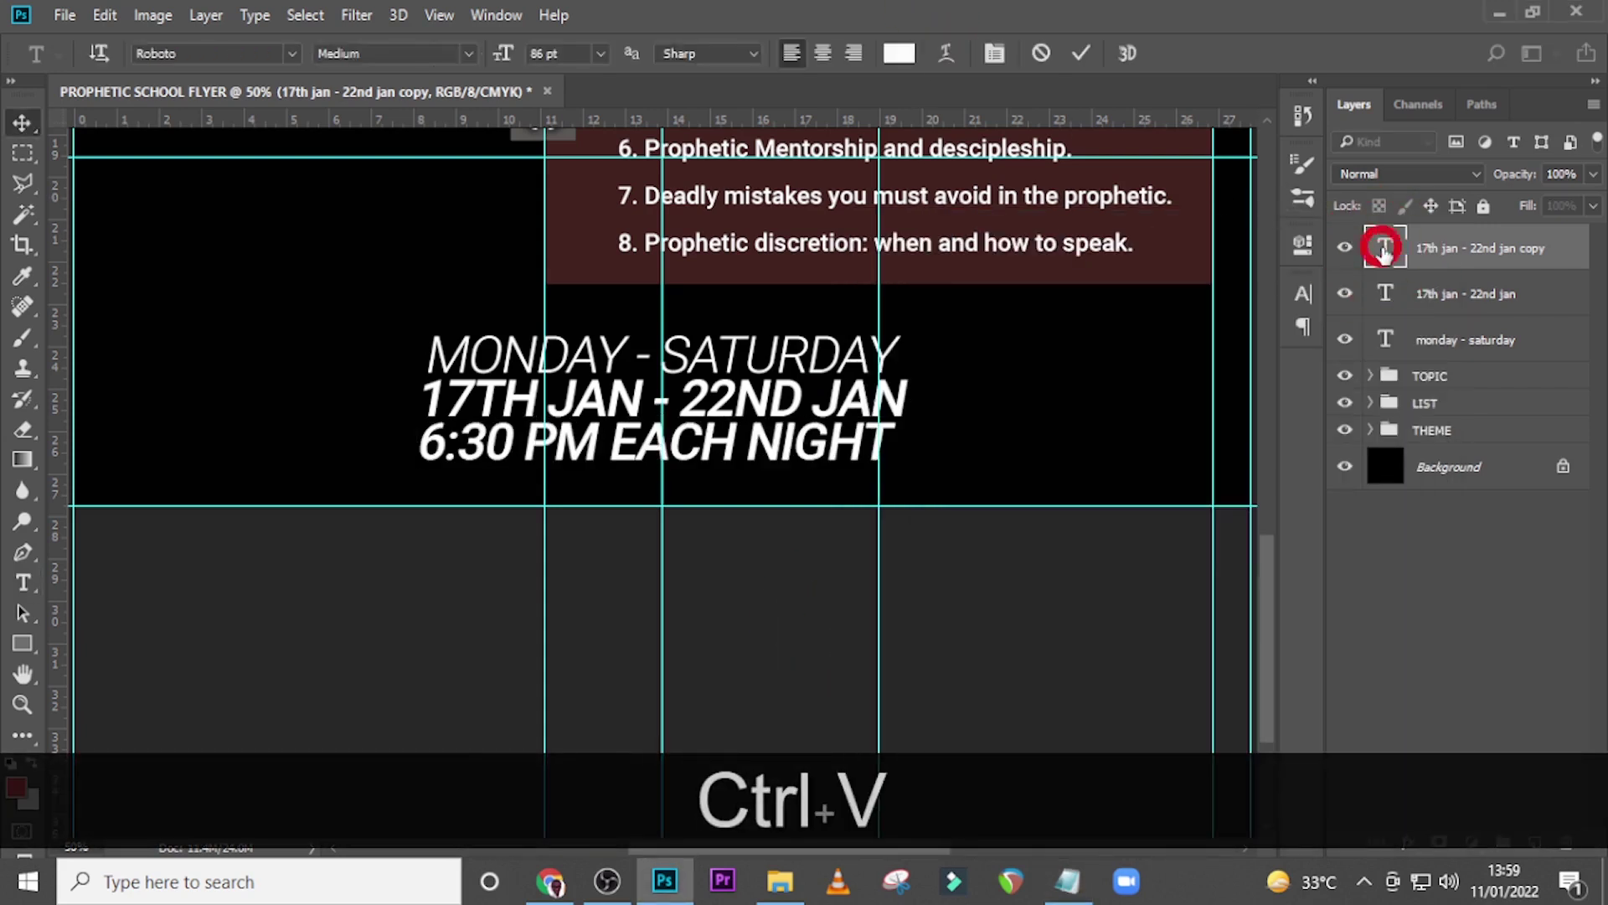
left_click(1305, 291)
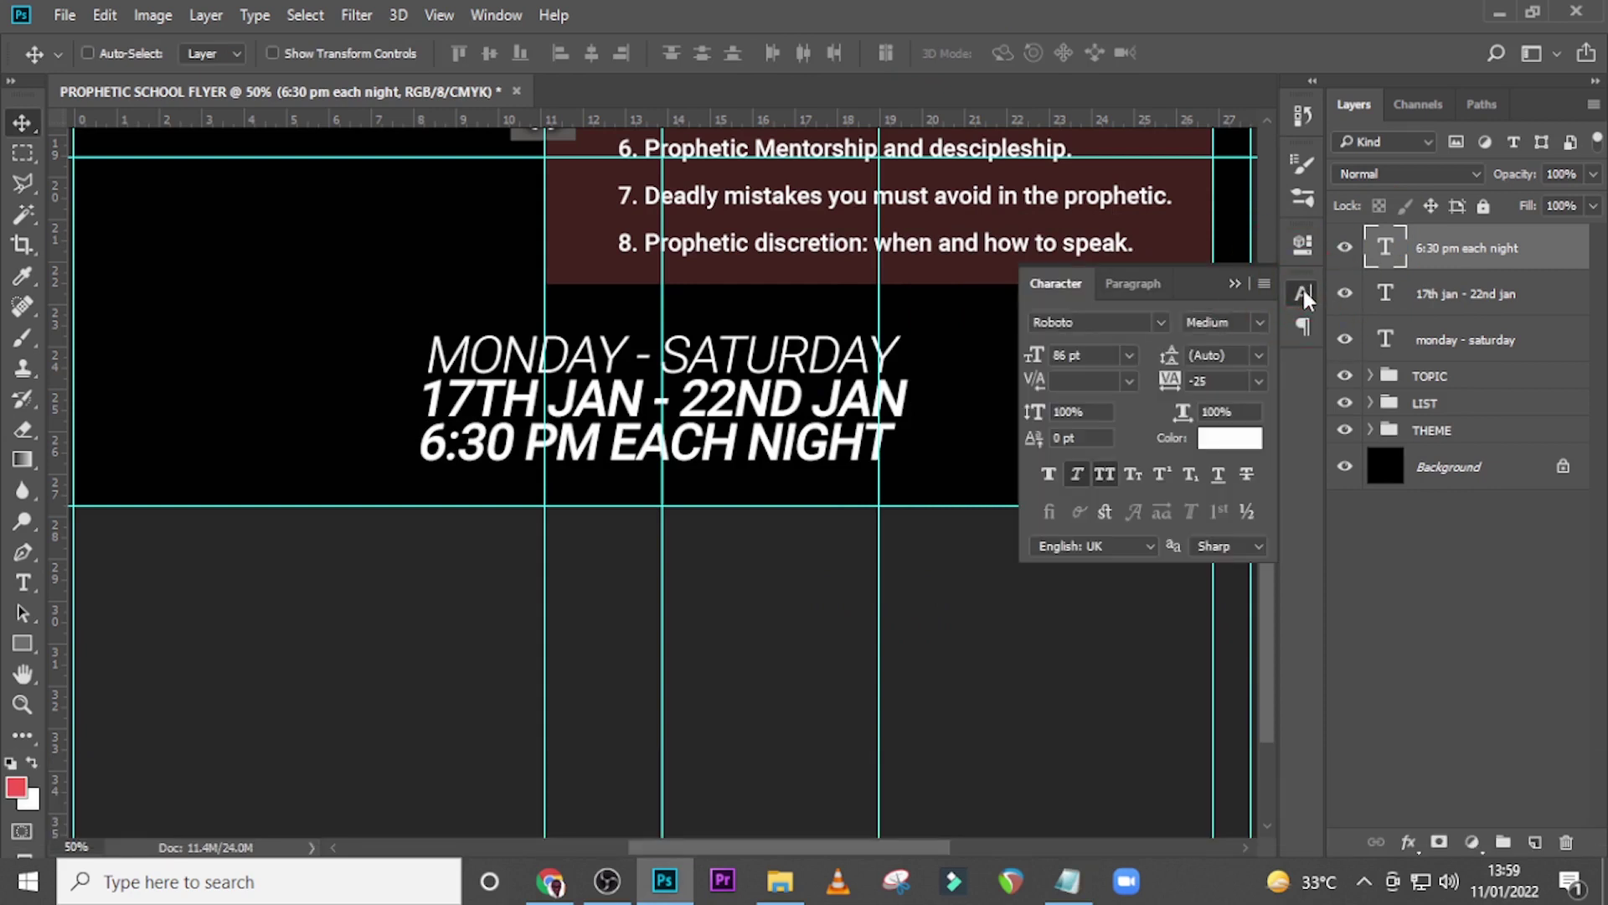
Set the 6:30 PM EACH NIGHT text to the Bold weight of Roboto
left_click(1258, 324)
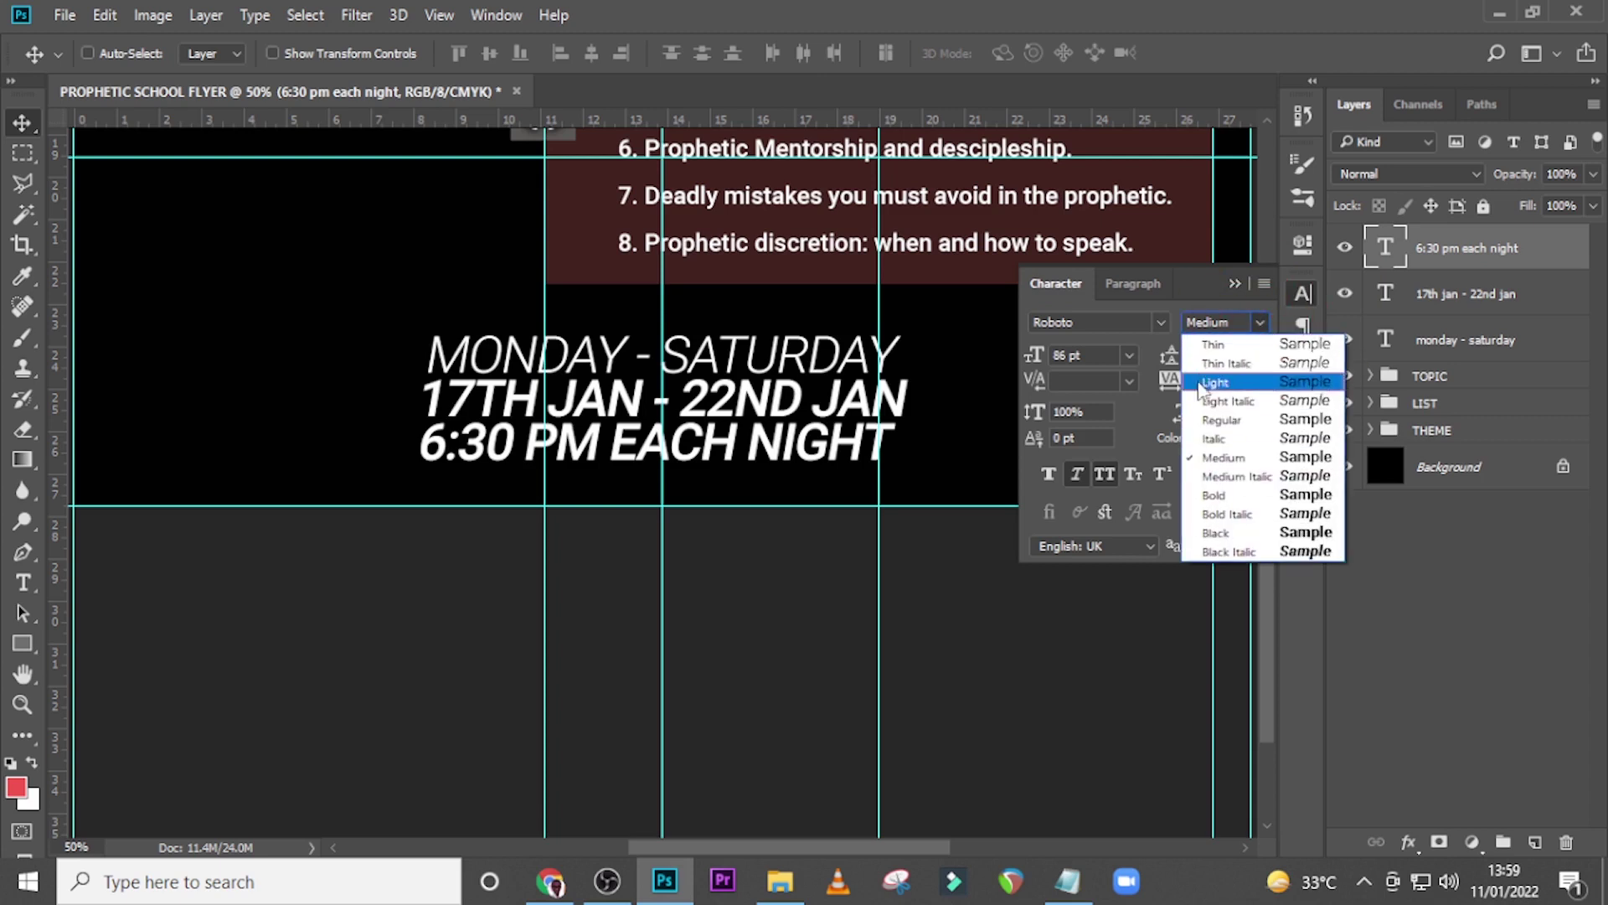
left_click(1215, 495)
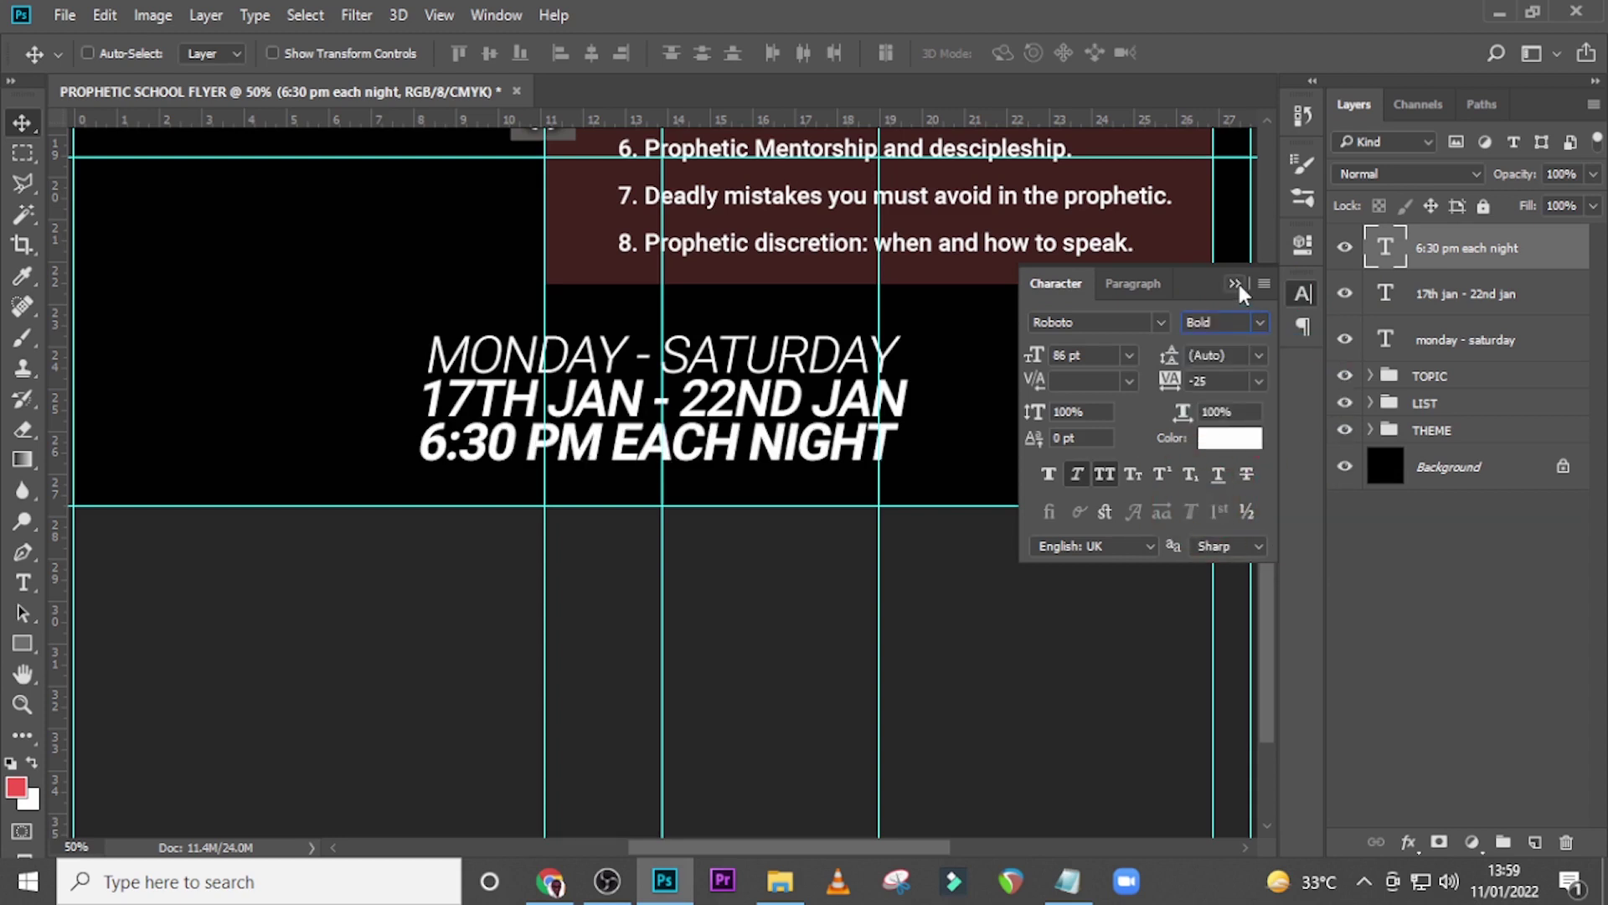
left_click(1092, 356)
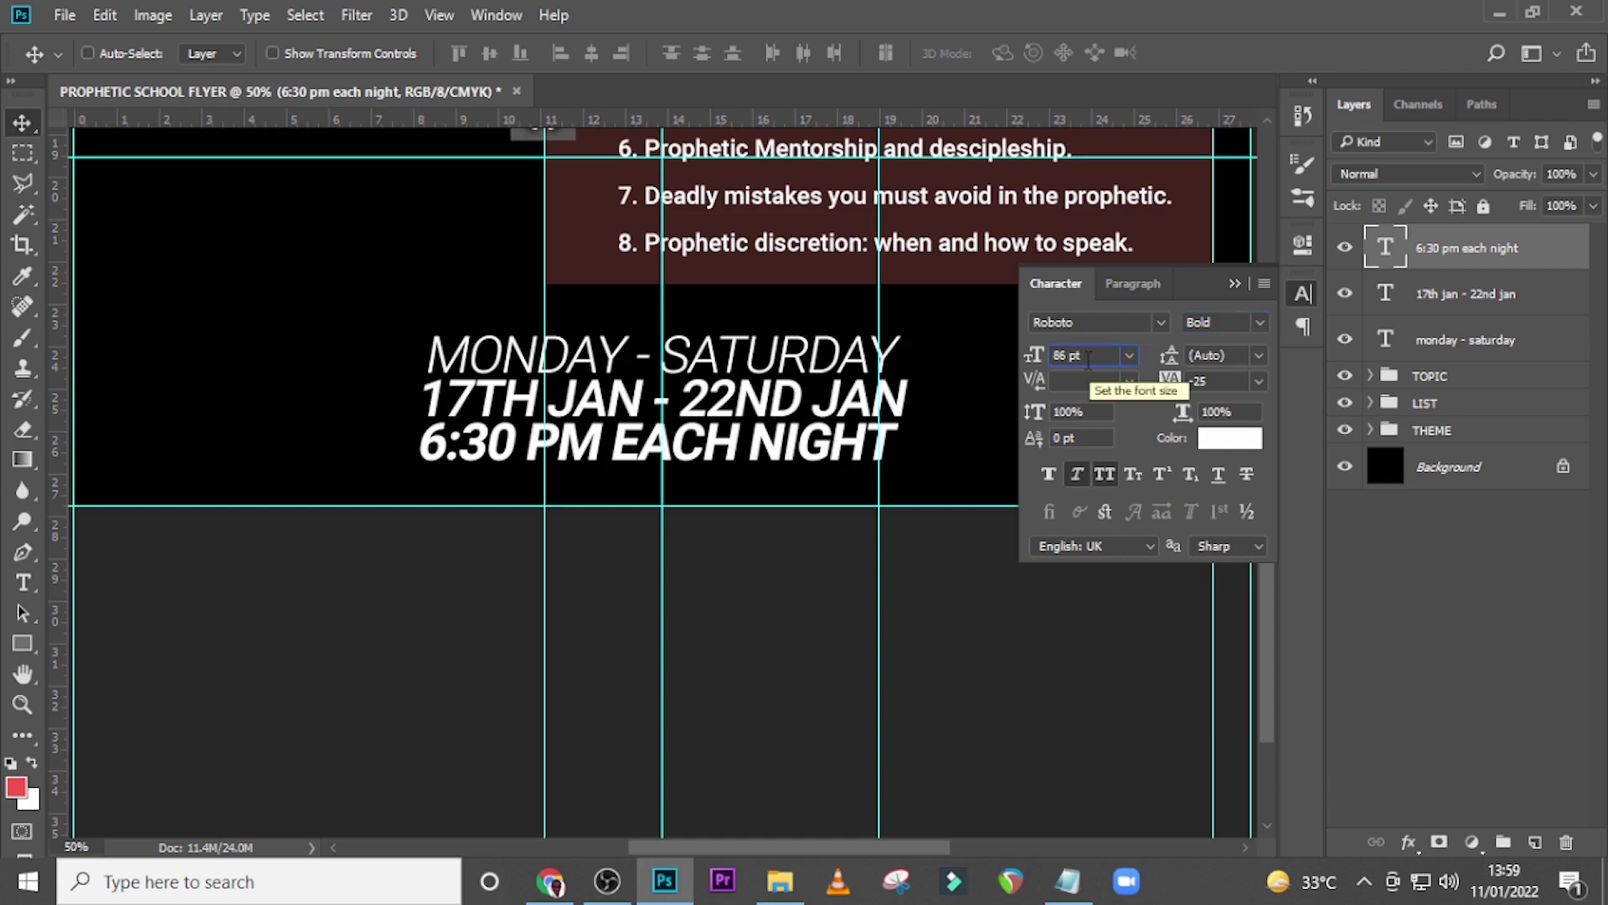
left_click(1027, 349)
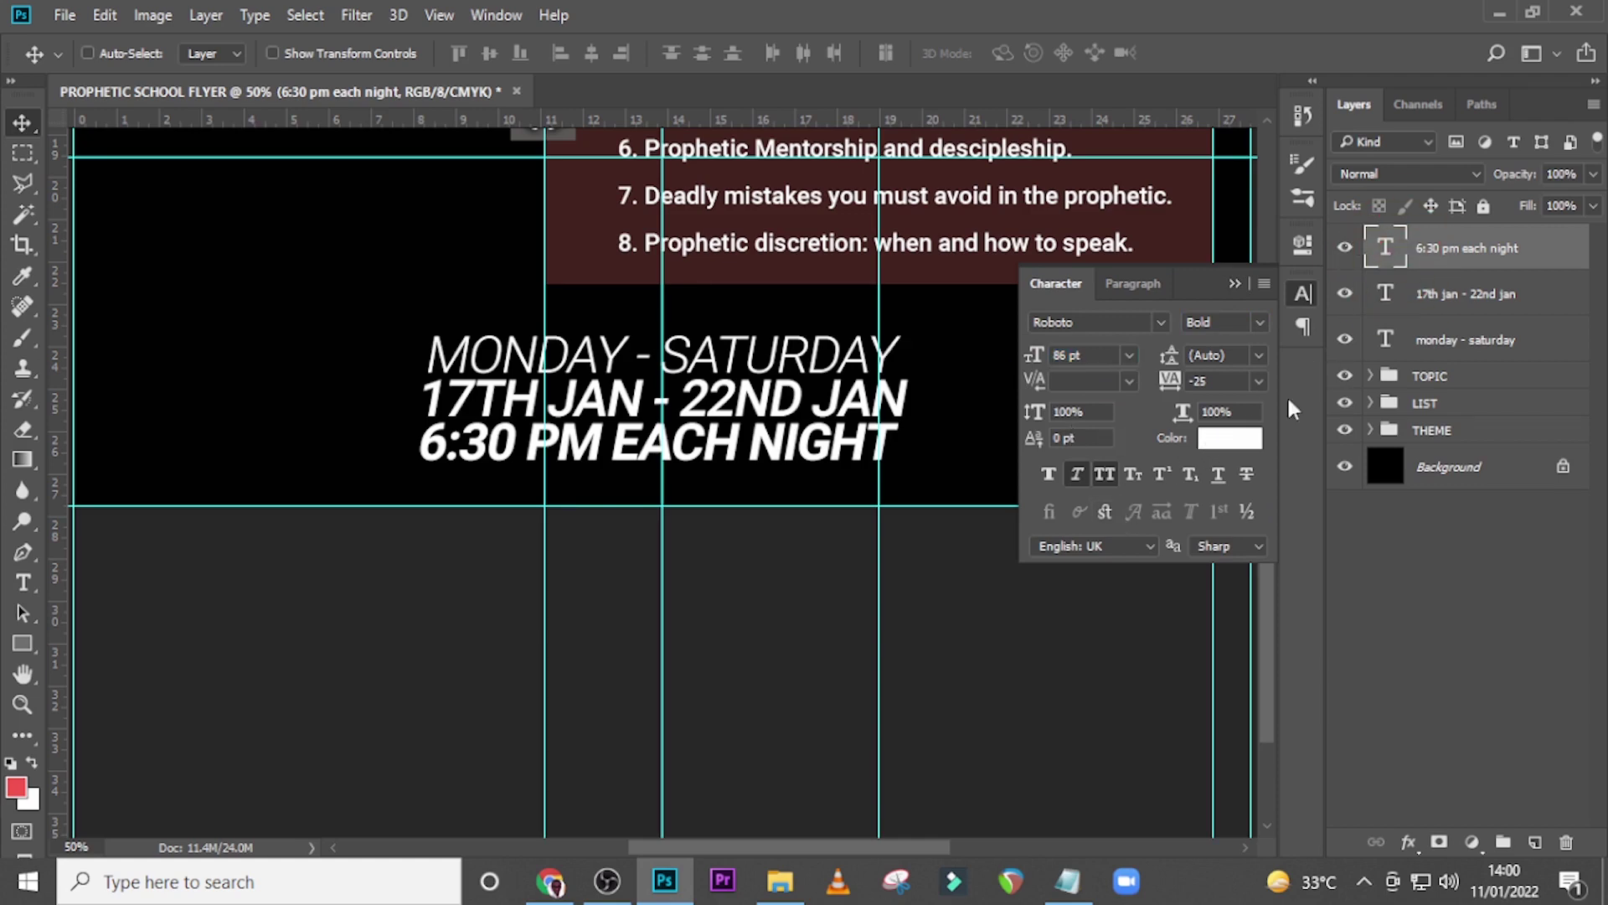
Recolour the 6:30 PM EACH NIGHT text with the red sampled from the PROPHETIC heading
left_click(1229, 438)
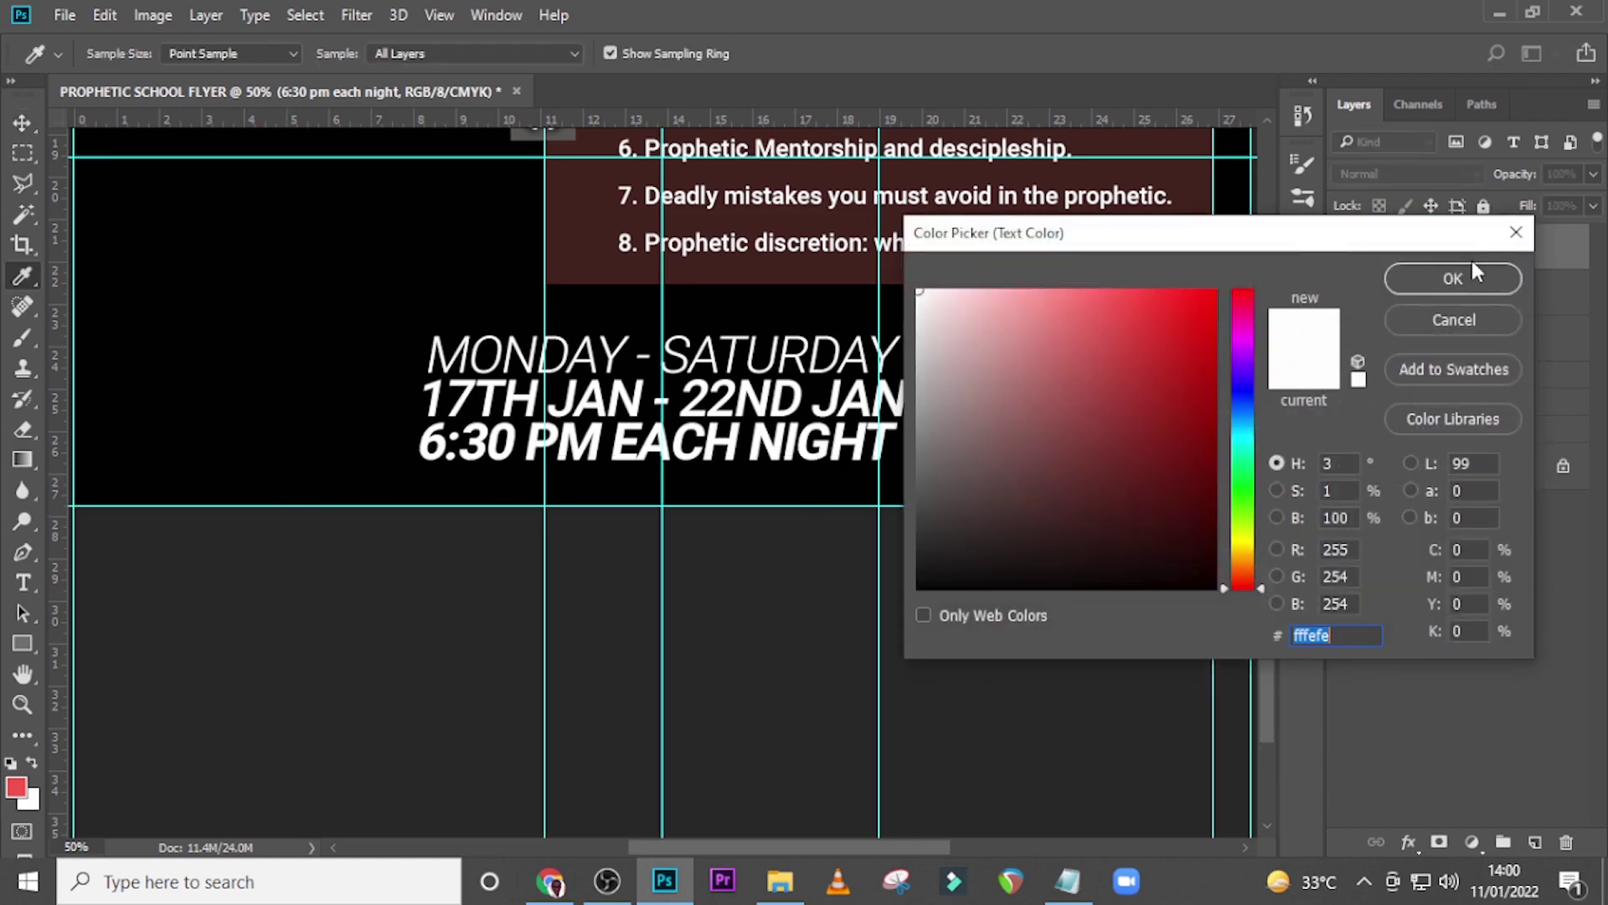
left_click(1426, 327)
scroll(772, 335, "up", 5)
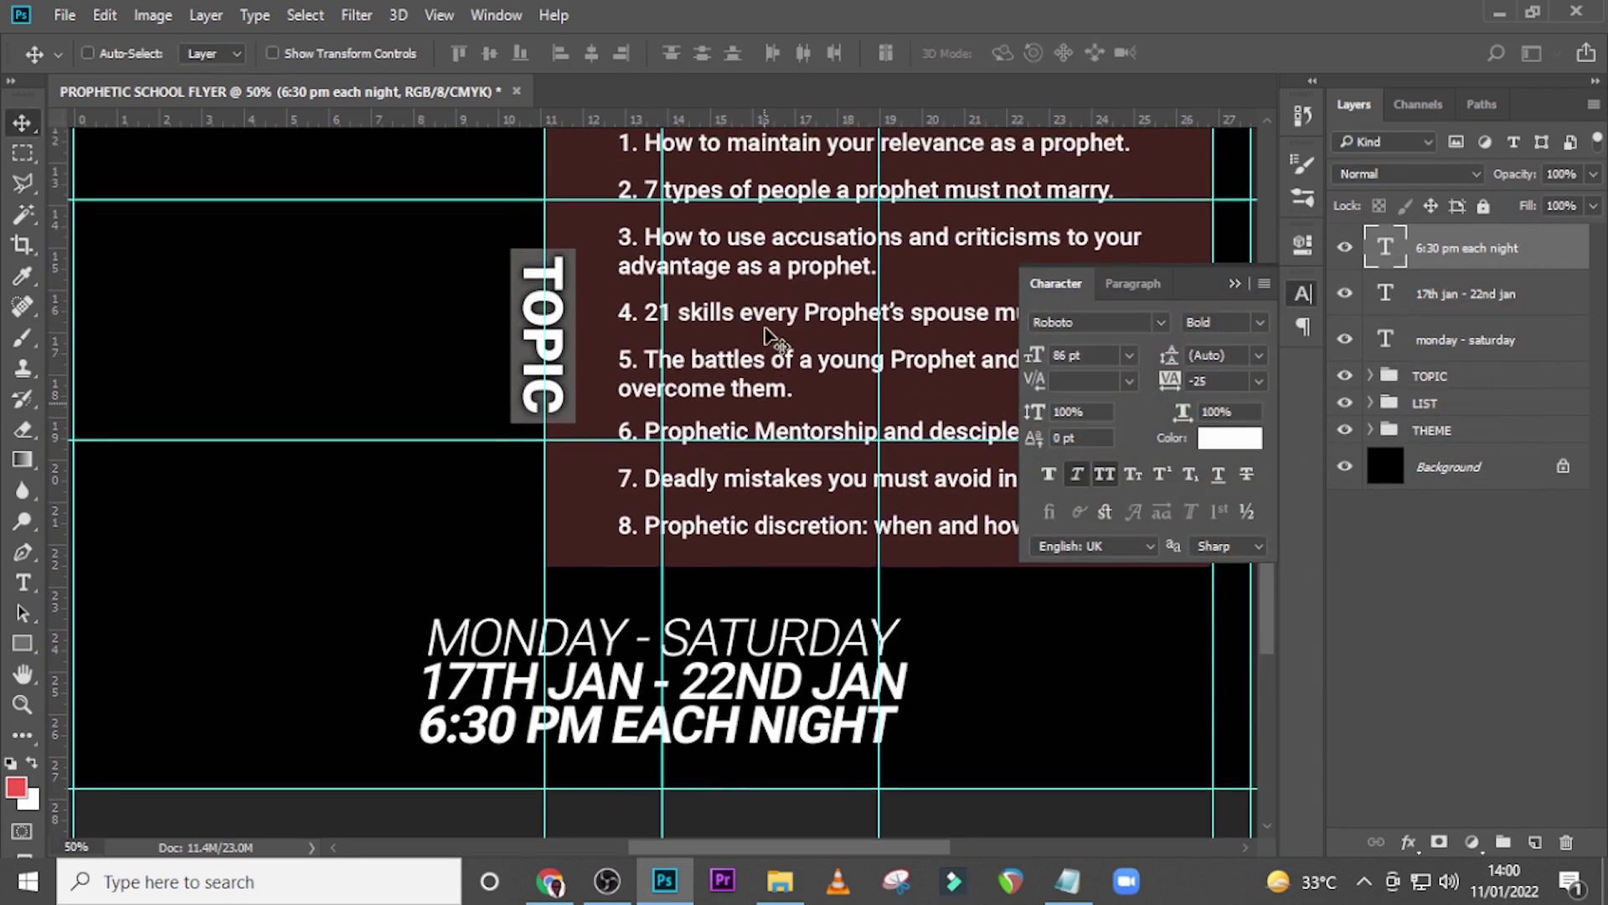
scroll(769, 331, "up", 6)
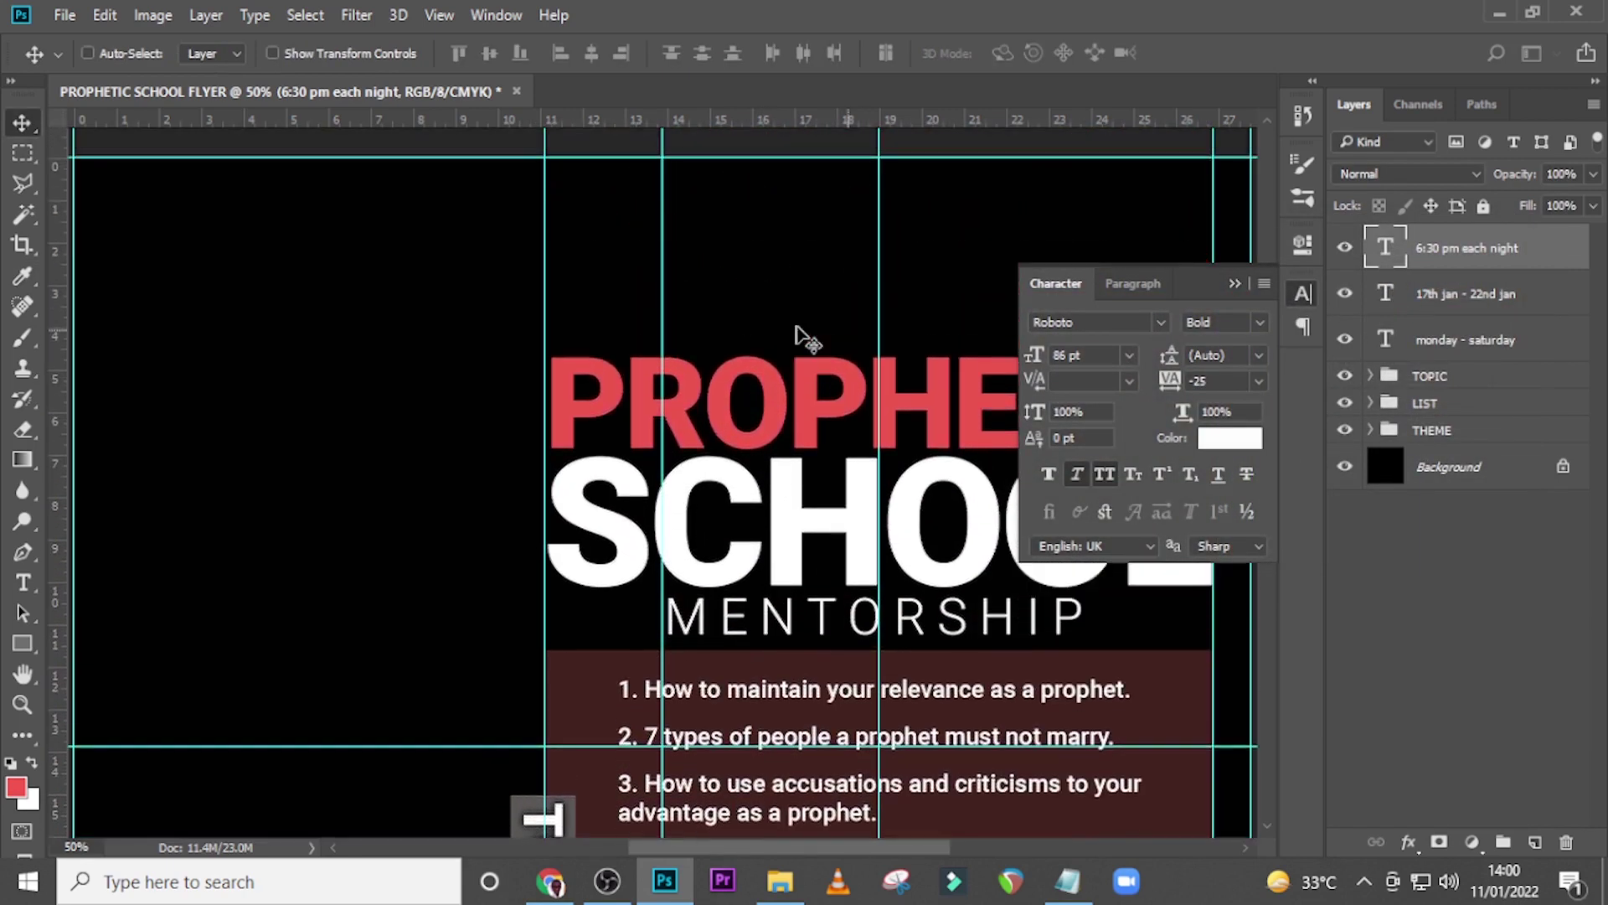
left_click(1229, 438)
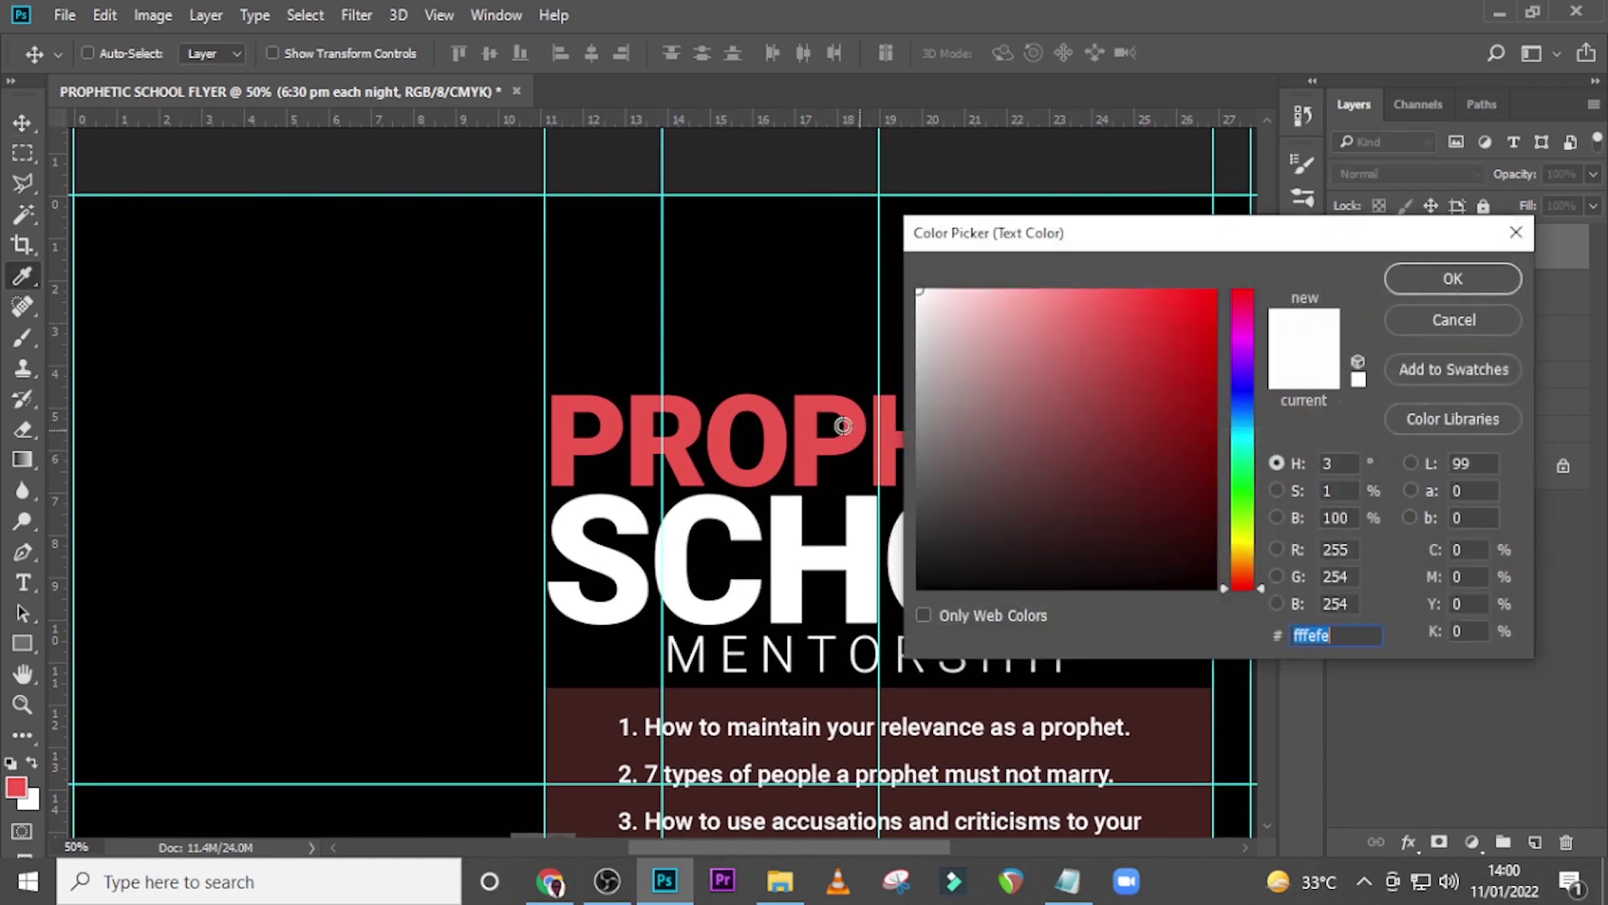
left_click(804, 440)
left_click(1417, 287)
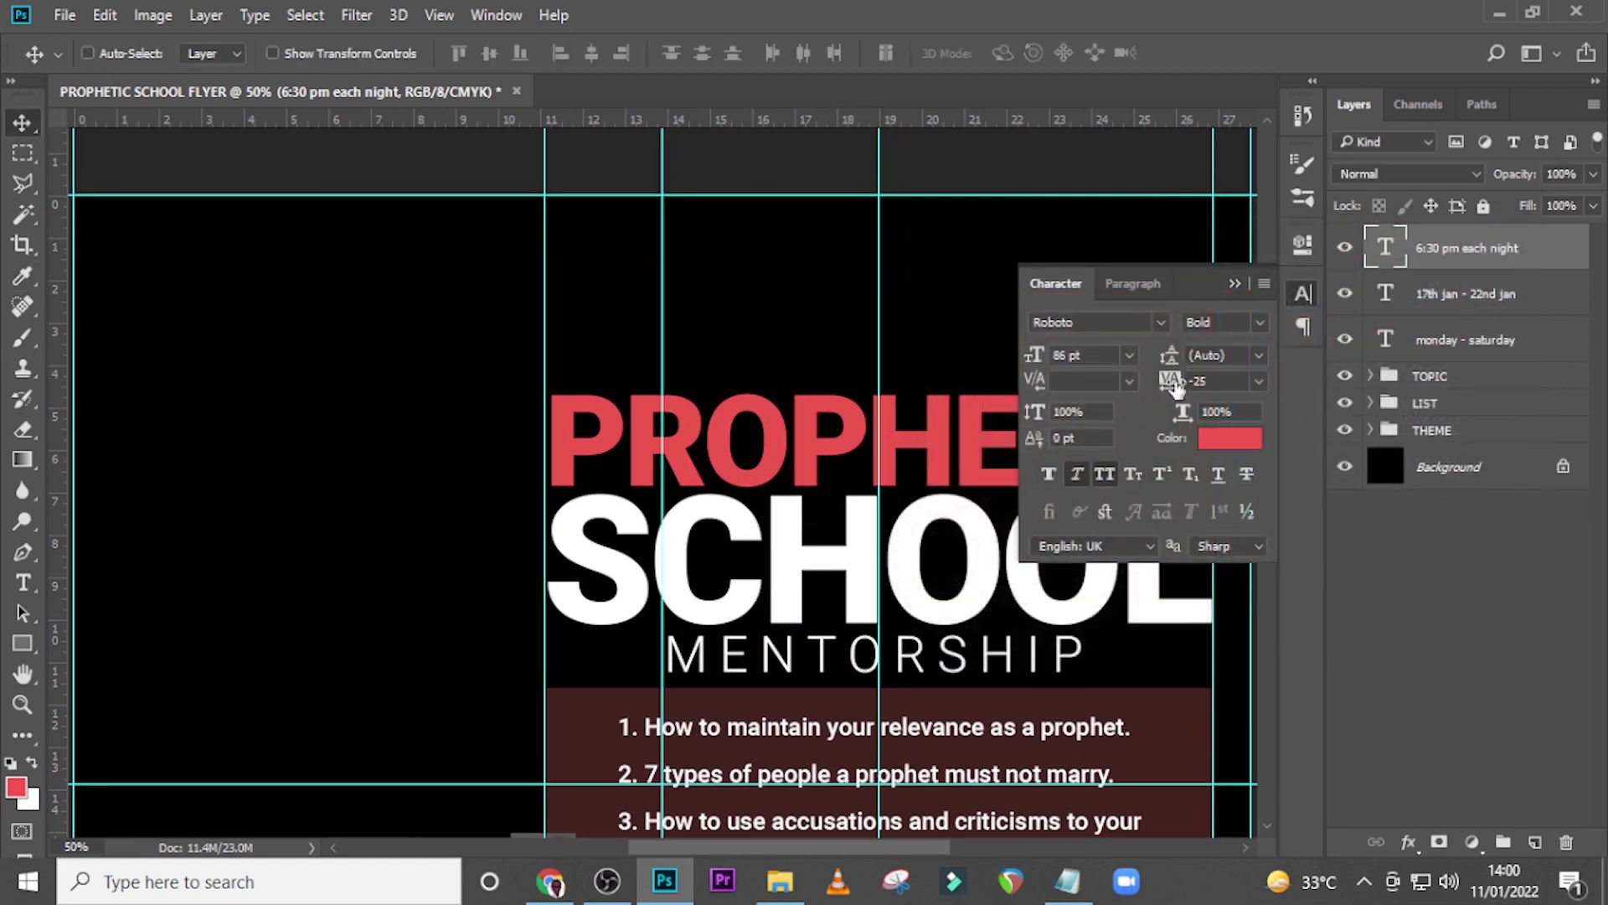
left_click(1235, 284)
Group the day, date and time text layers and name the group DATE / TIME
left_click_drag(1260, 317, 1246, 555)
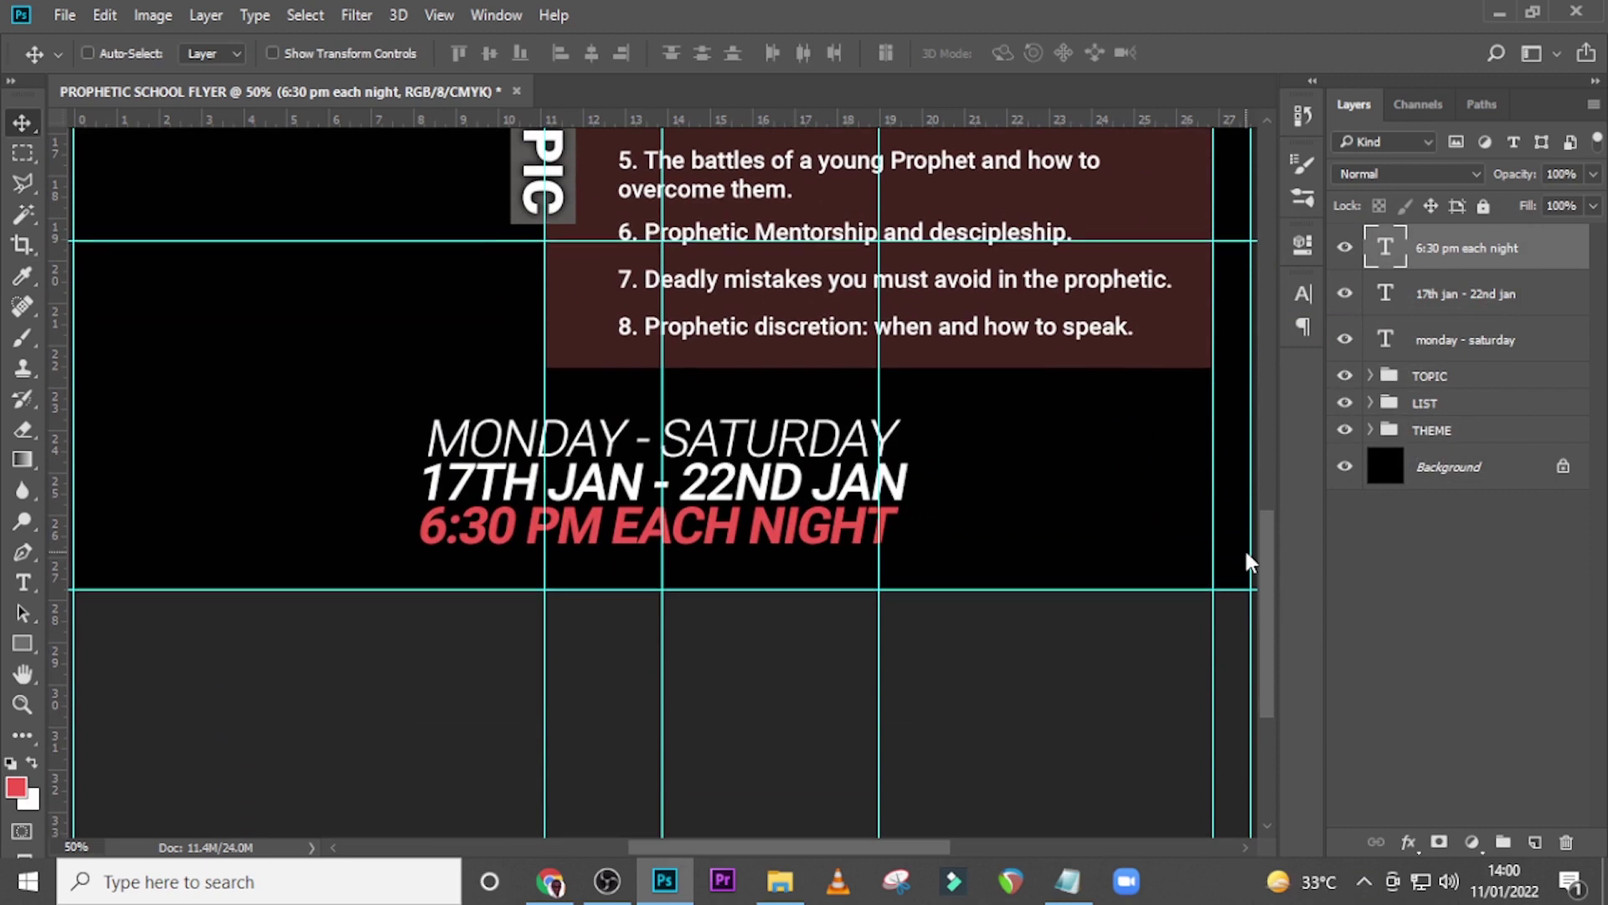
left_click(1245, 553)
left_click(1464, 298, "ctrl")
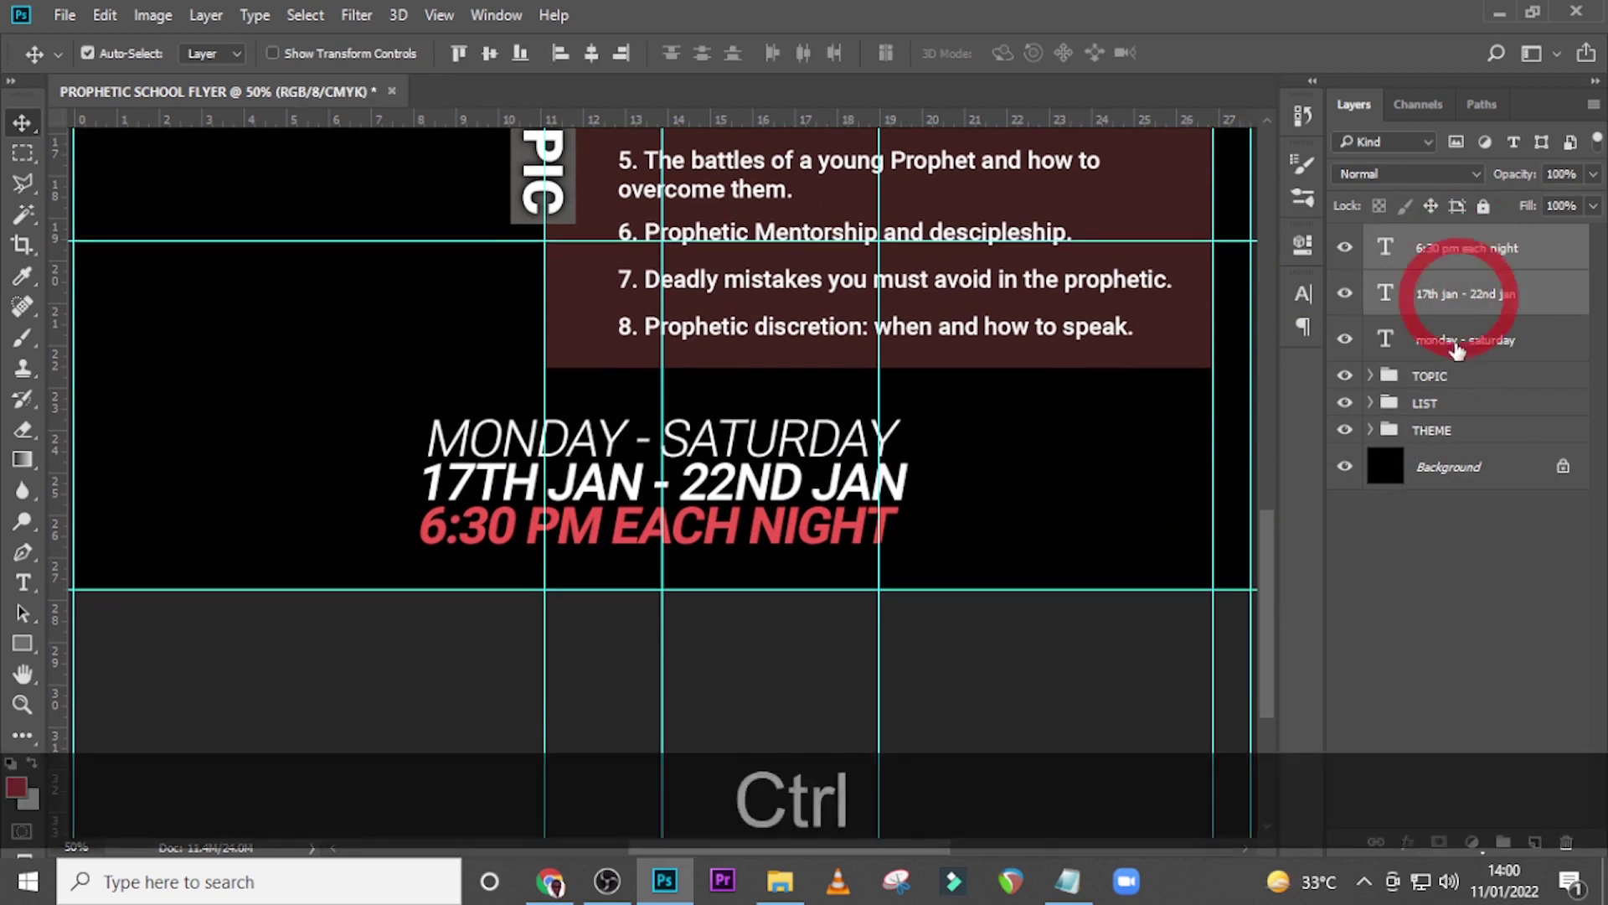
left_click(1458, 350, "ctrl")
key("ctrl+g")
double_click(1419, 240)
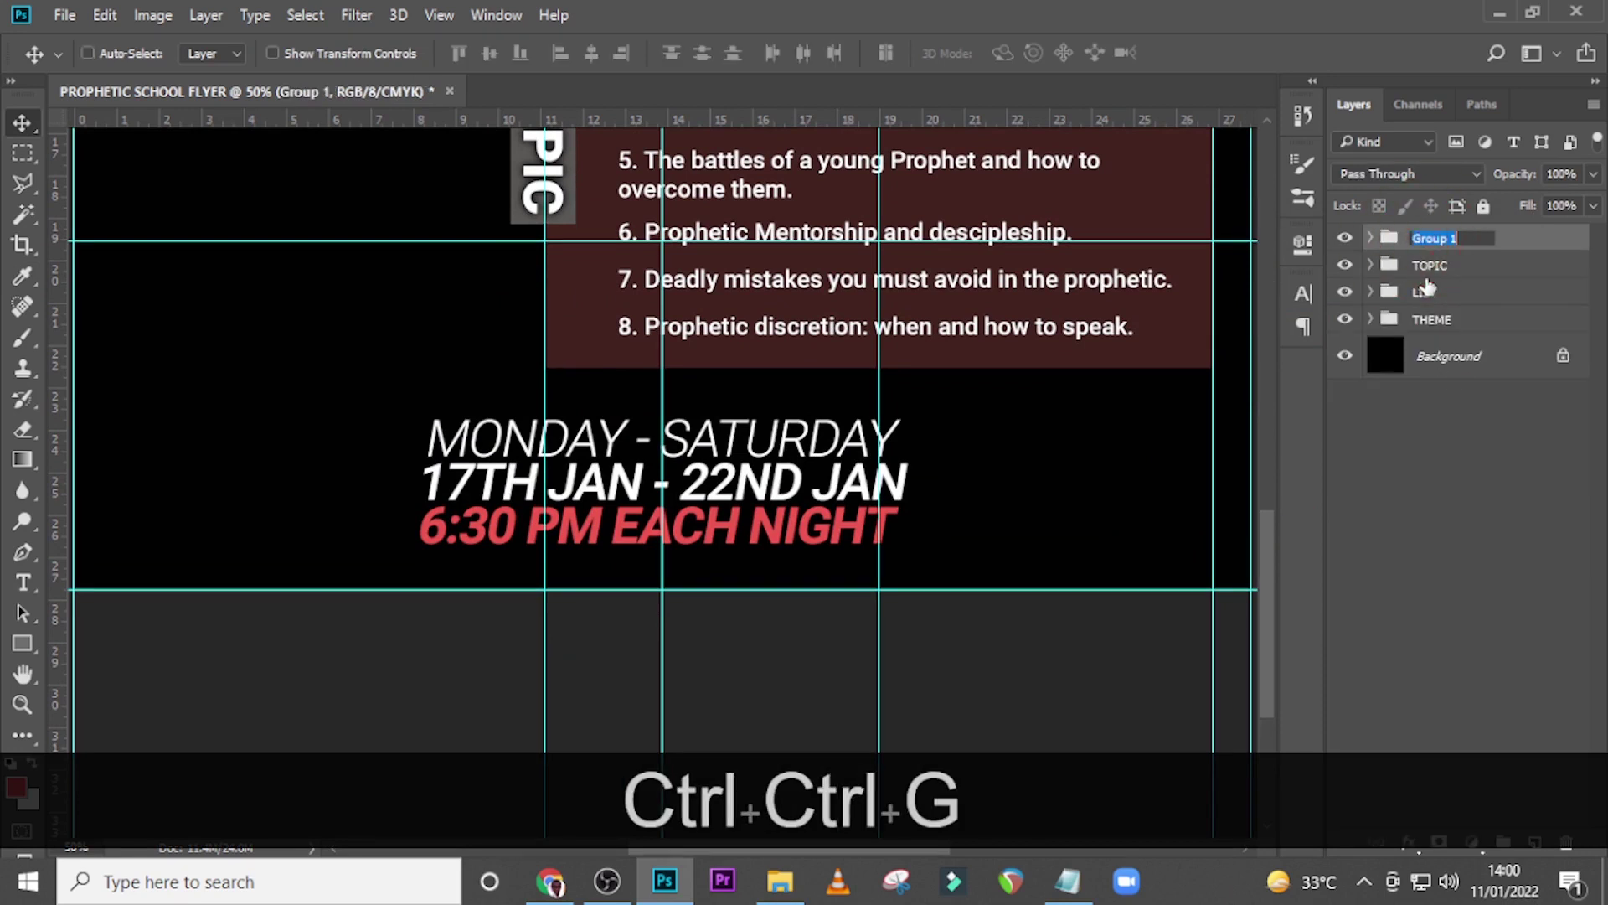
type("DATE")
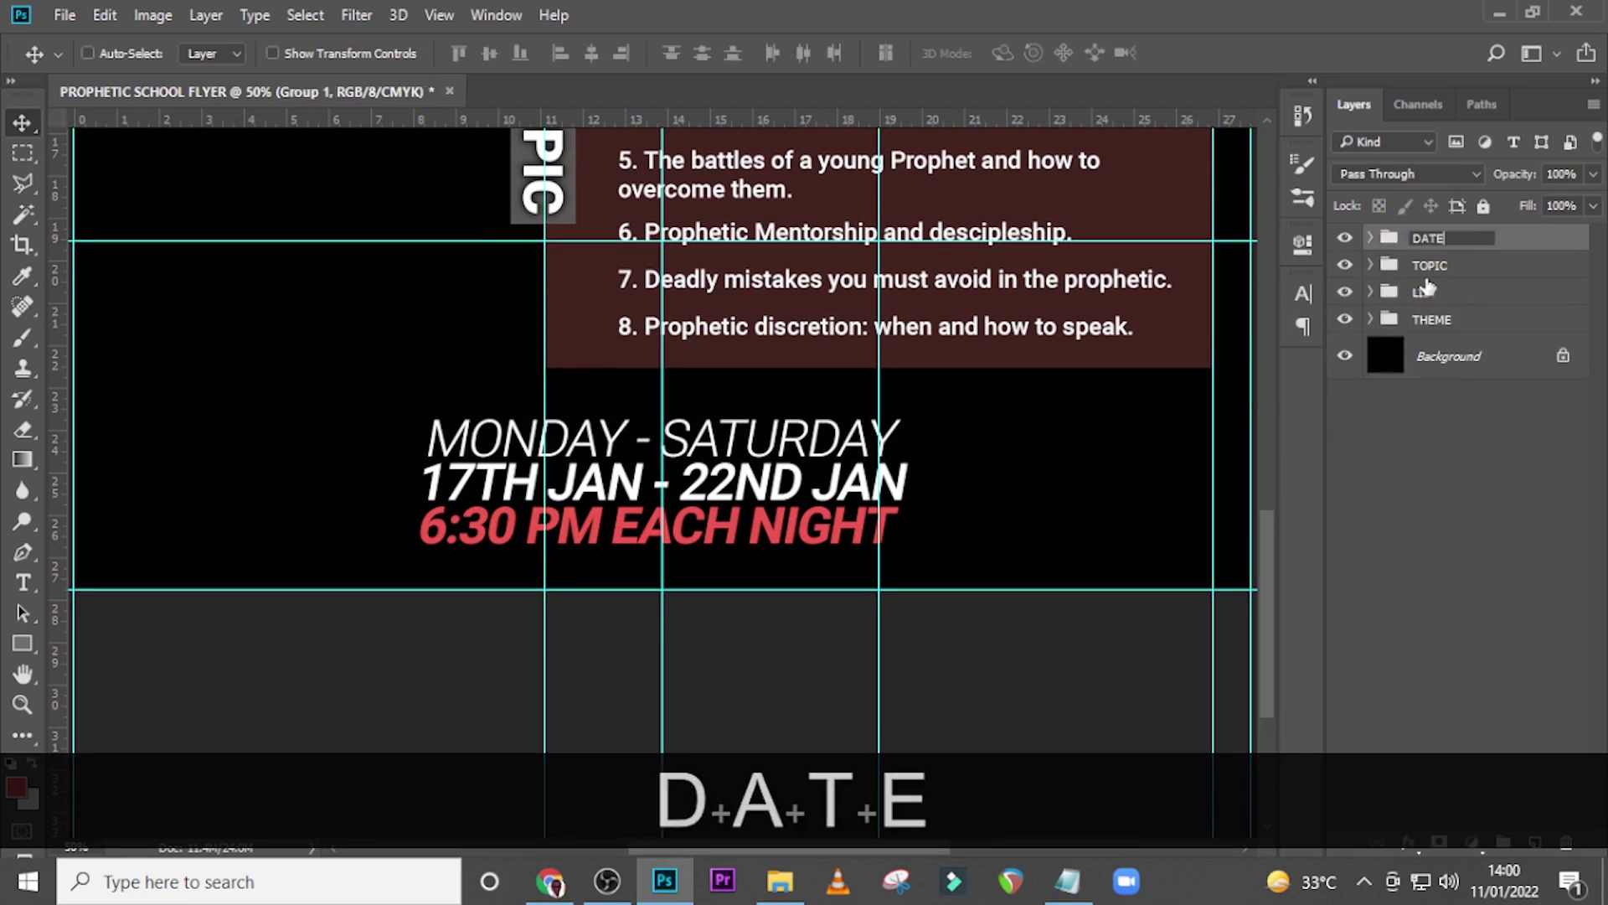
type(" /")
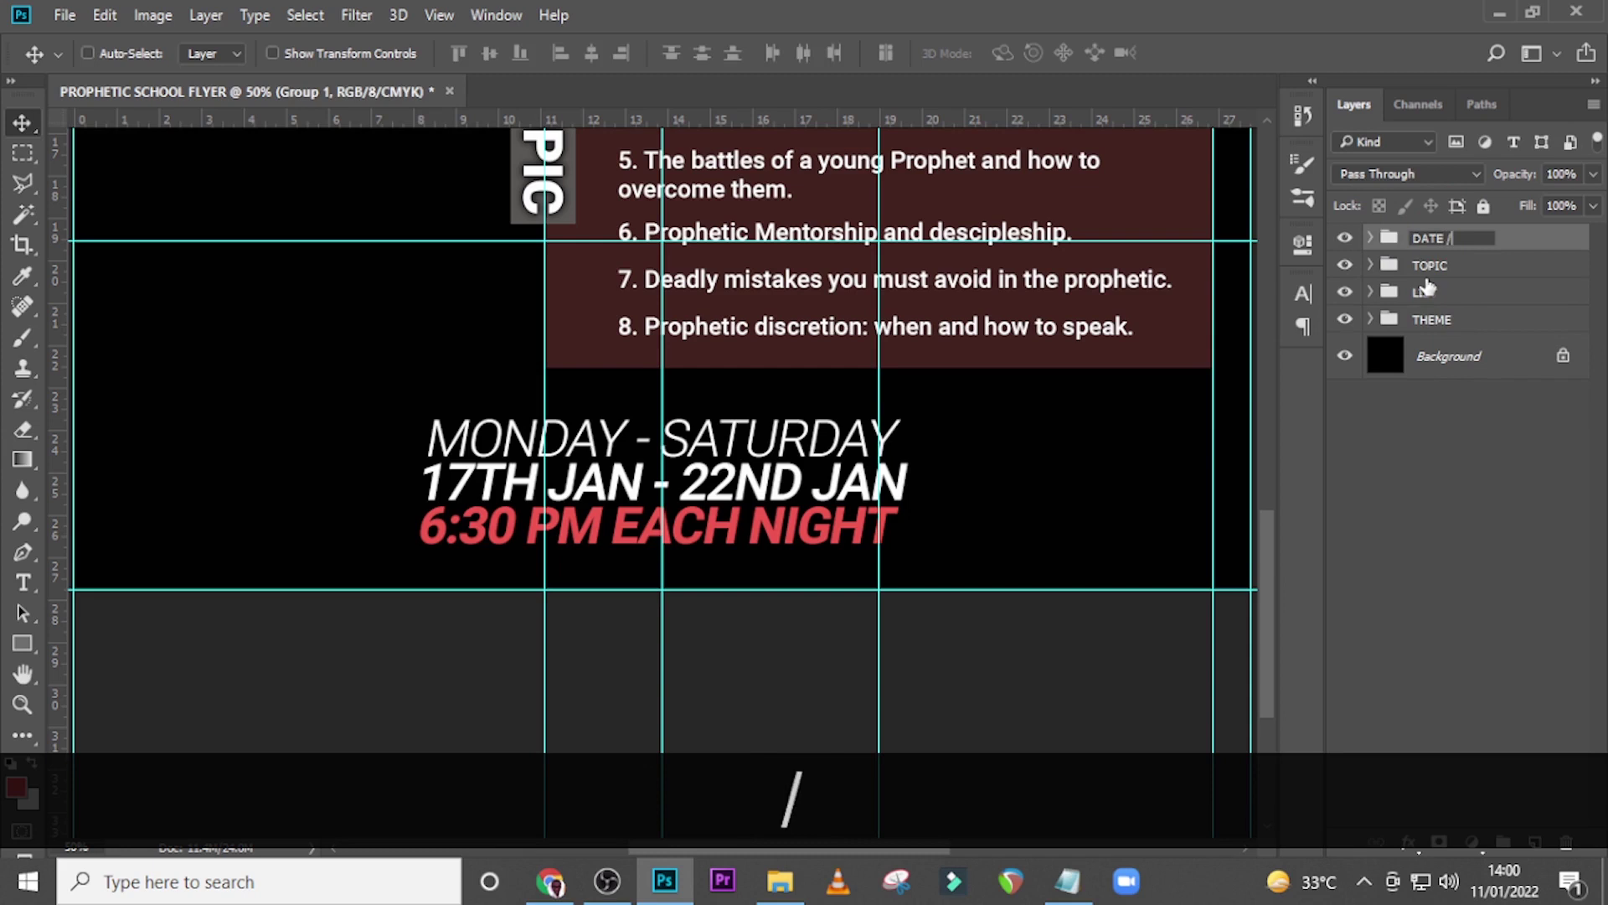
type(" TIME")
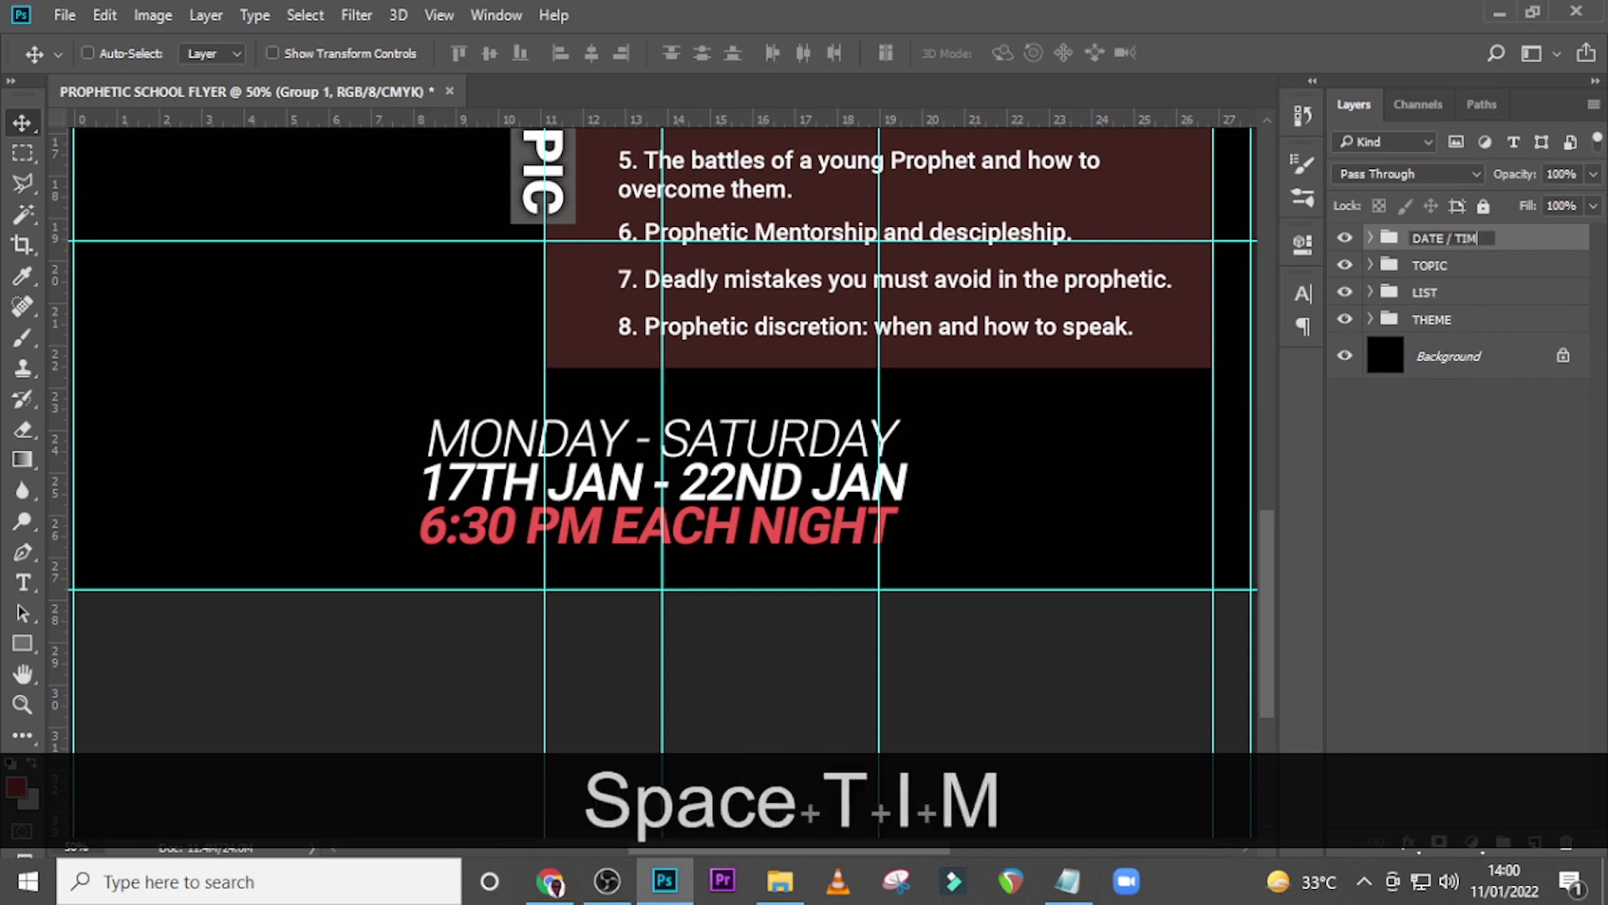
key("Return")
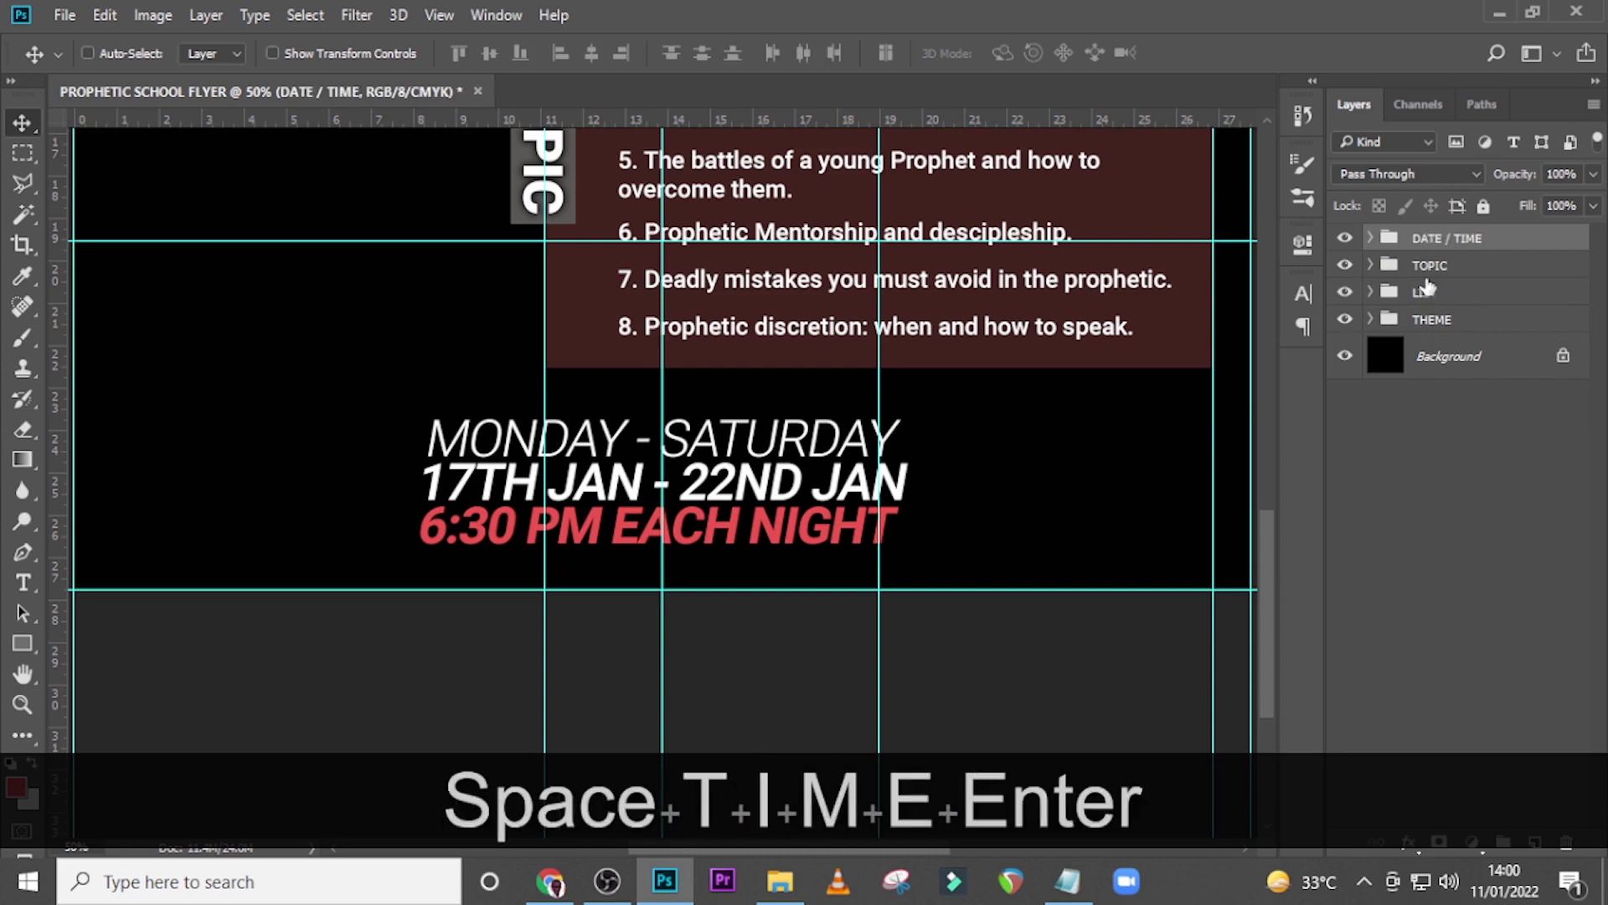
Nudge the DATE / TIME group down slightly, away from the topic list box
key("shift+Down")
key("shift+Down")
key("shift+Down")
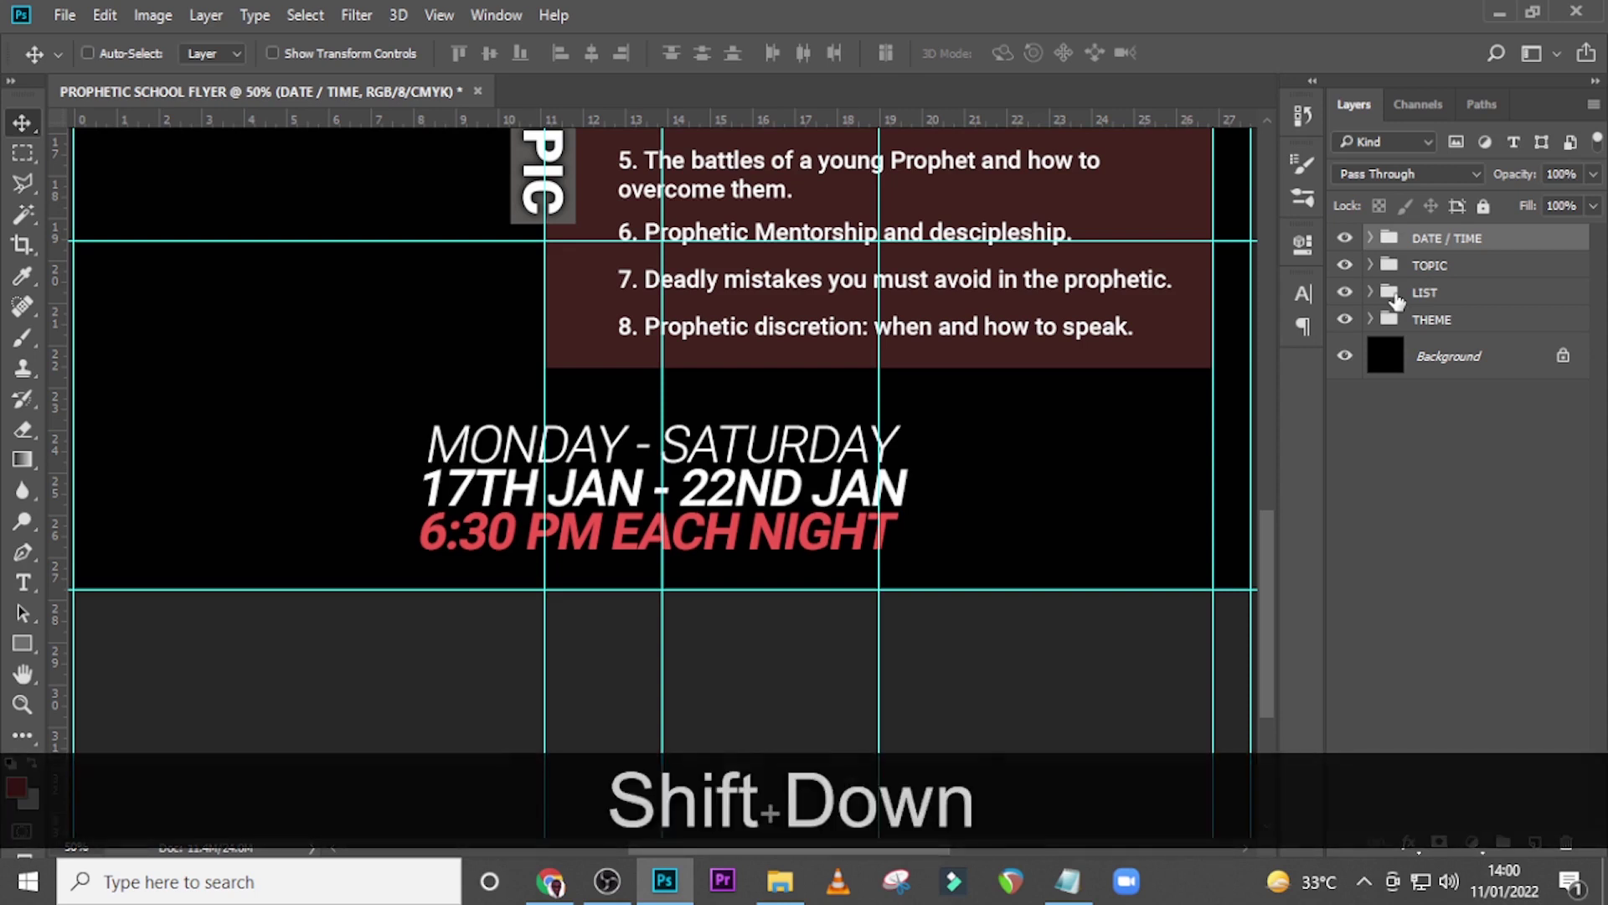
key("shift+Down")
key("shift+Up")
key("shift+Up")
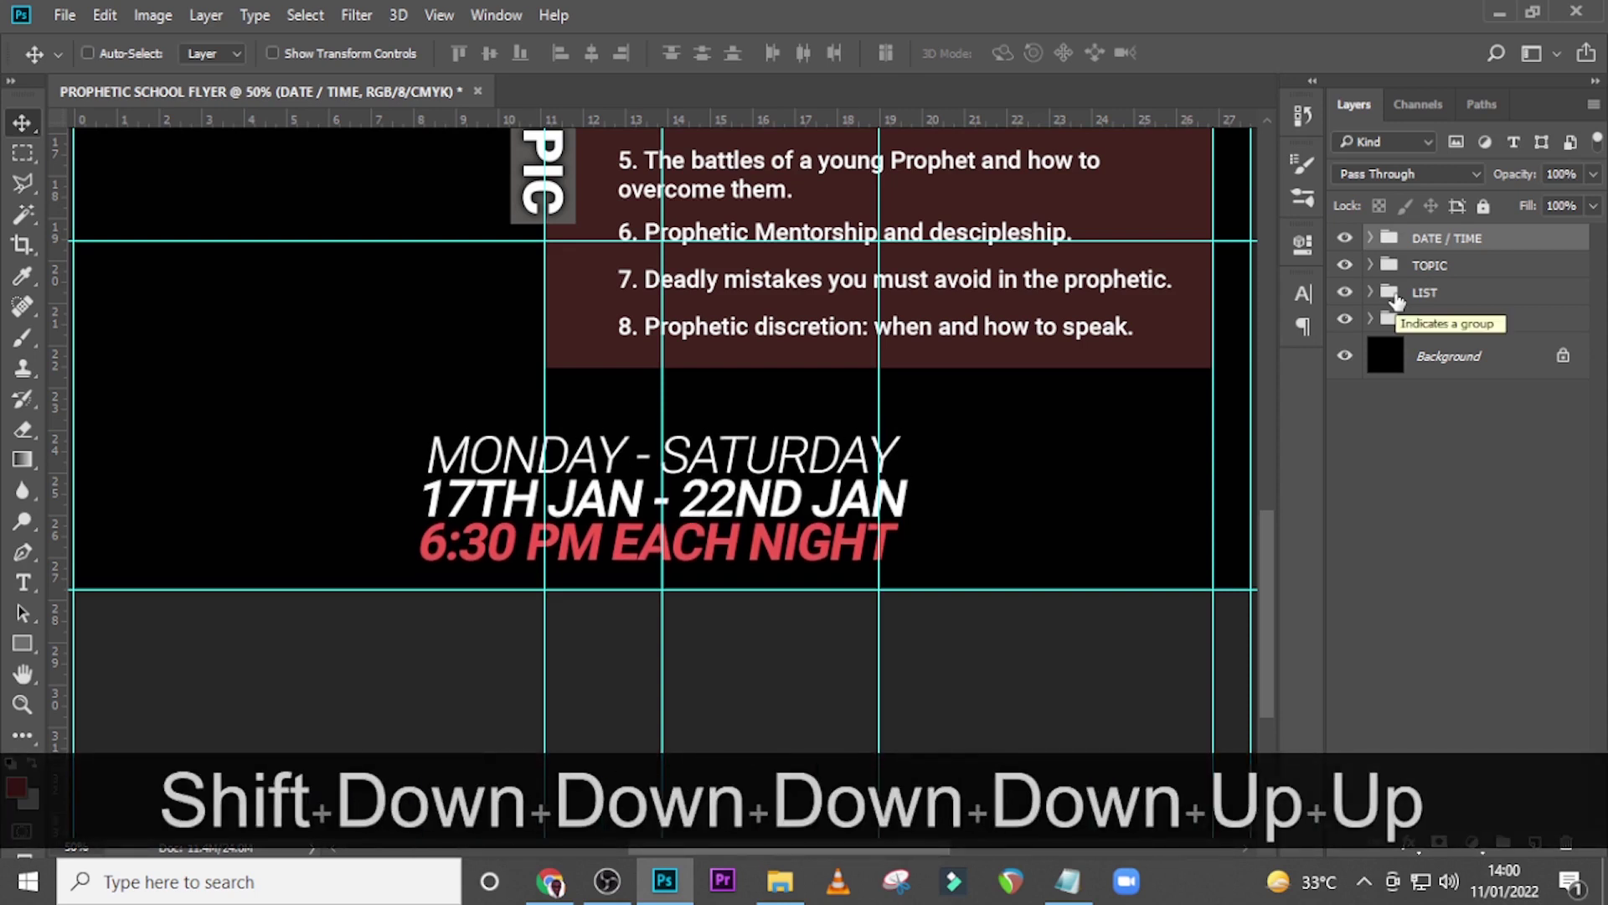
Fit the whole flyer in view with guides hidden and lower the DATE / TIME group closer to the canvas's bottom edge
key("ctrl")
key("ctrl+0")
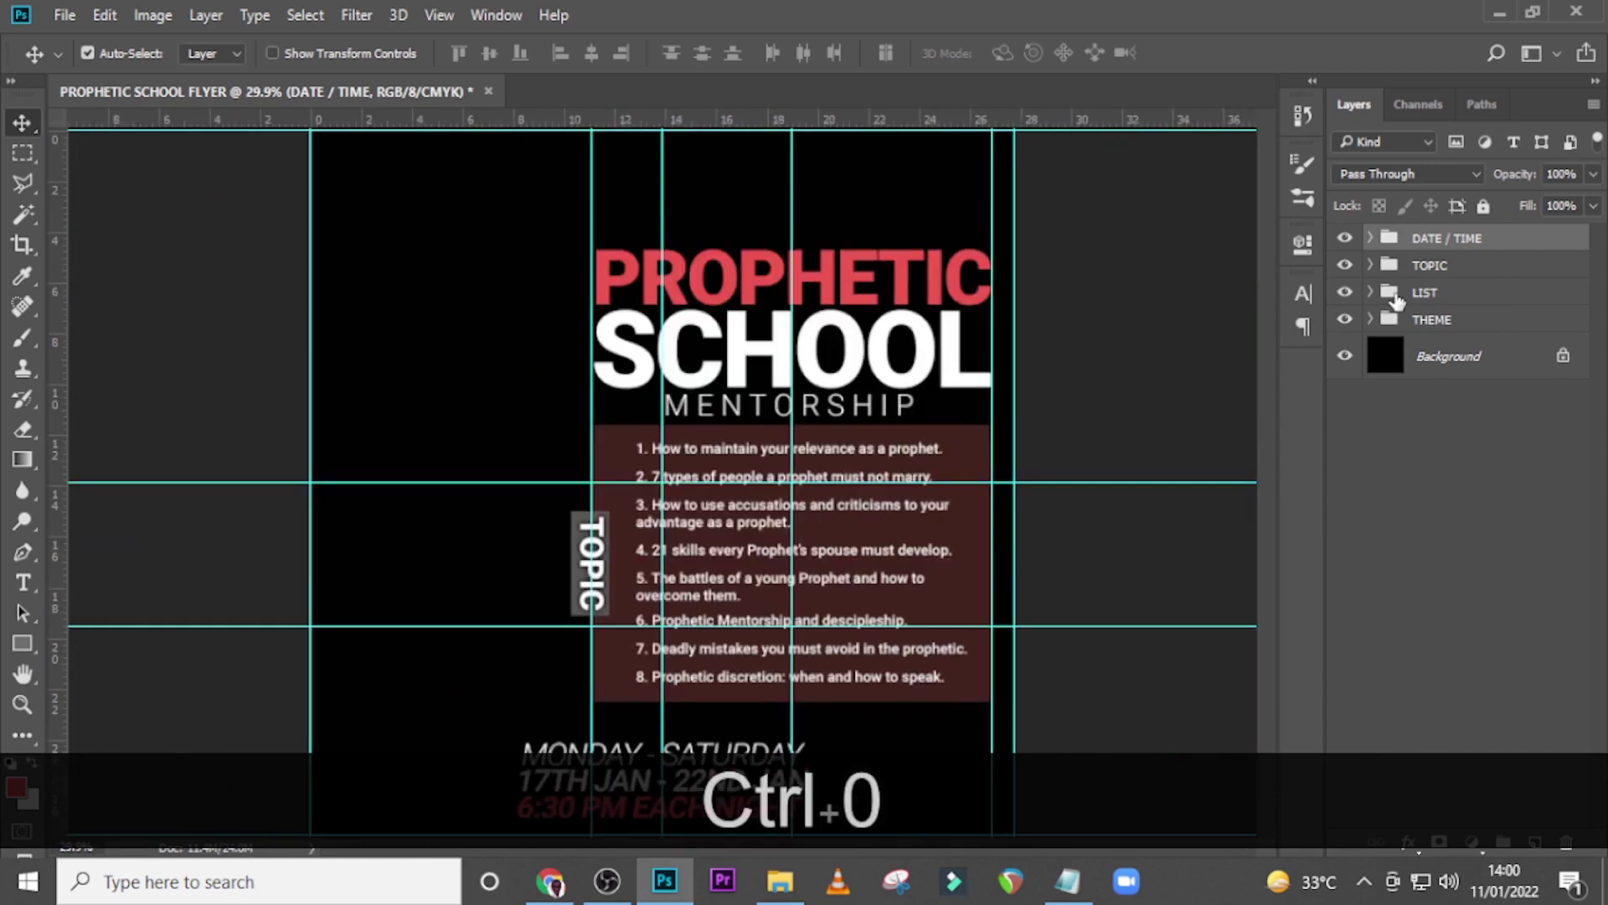
key("ctrl+h")
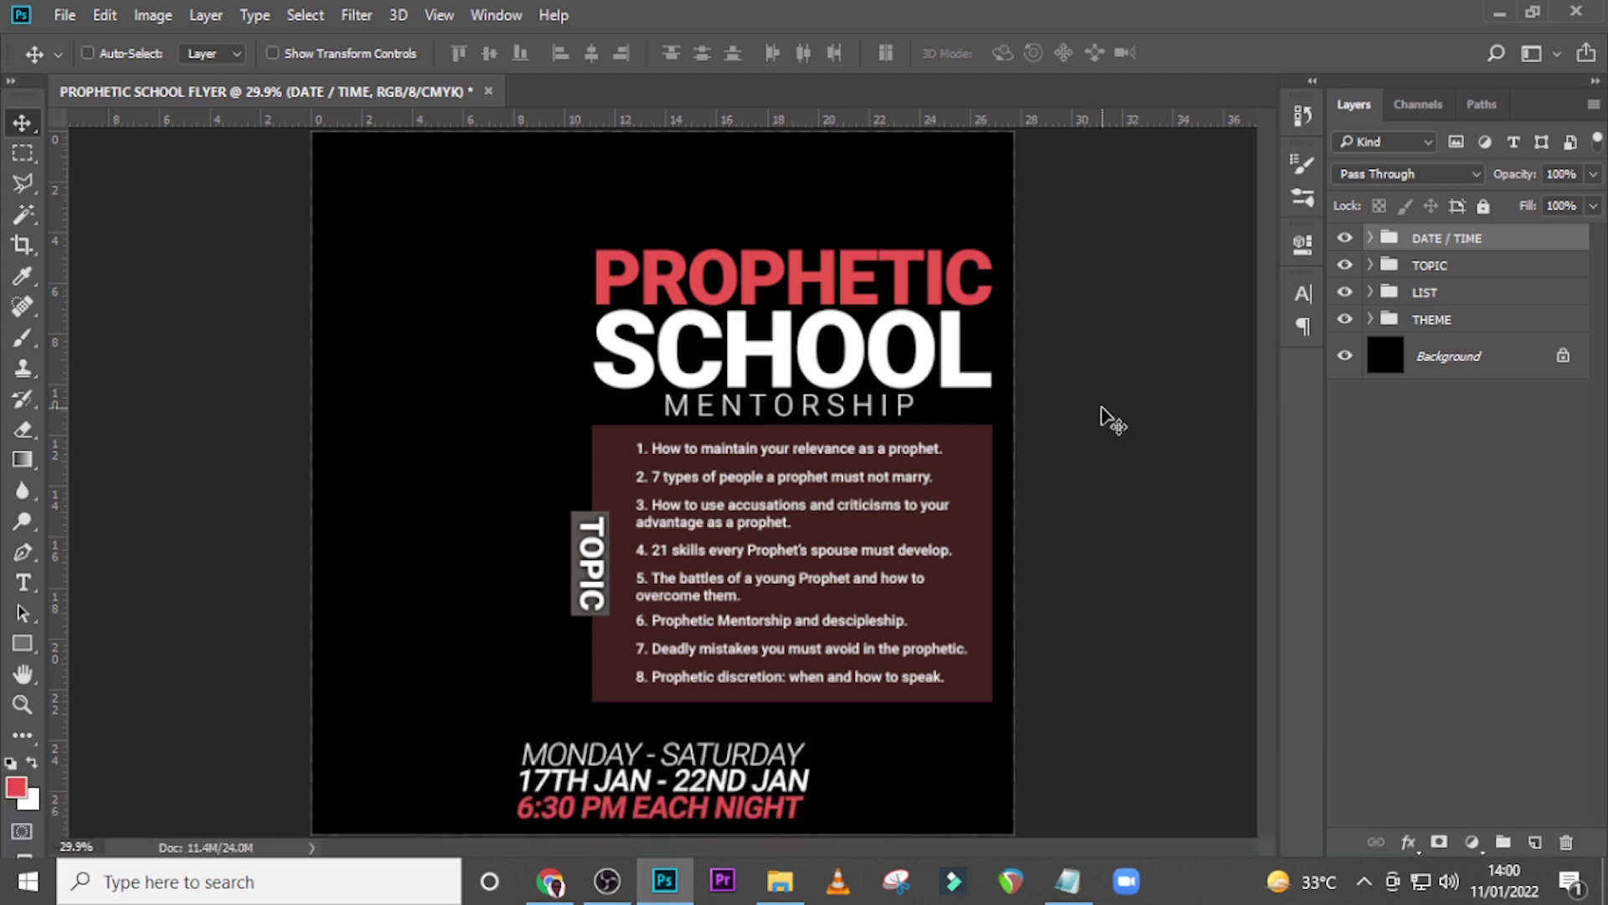
key("shift+Down")
key("shift+Down")
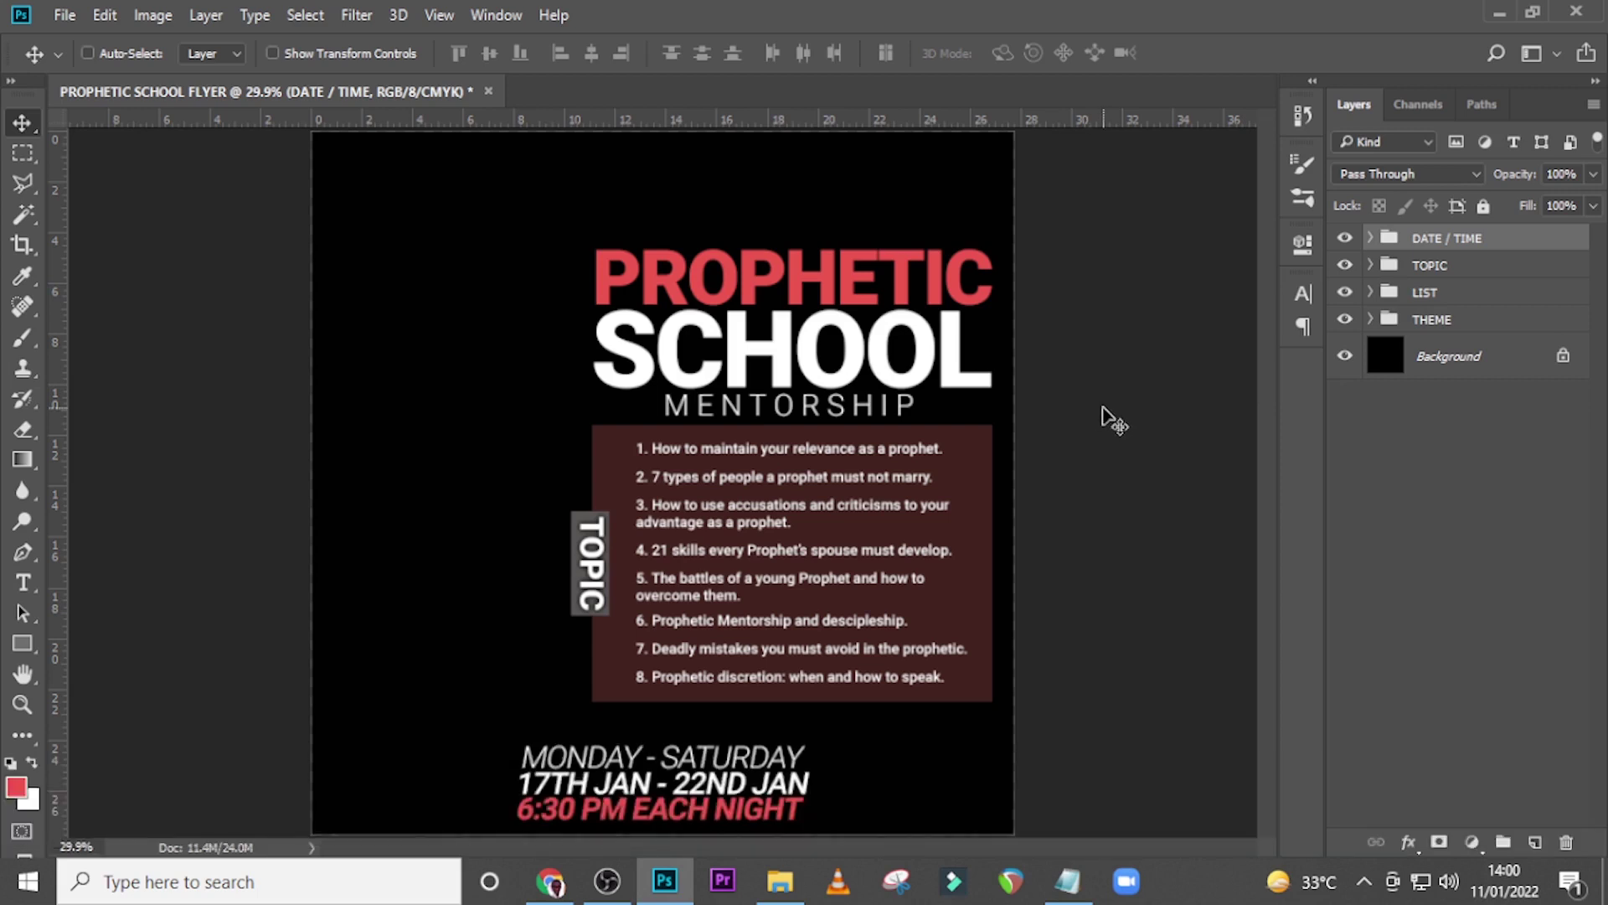
key("shift+Down")
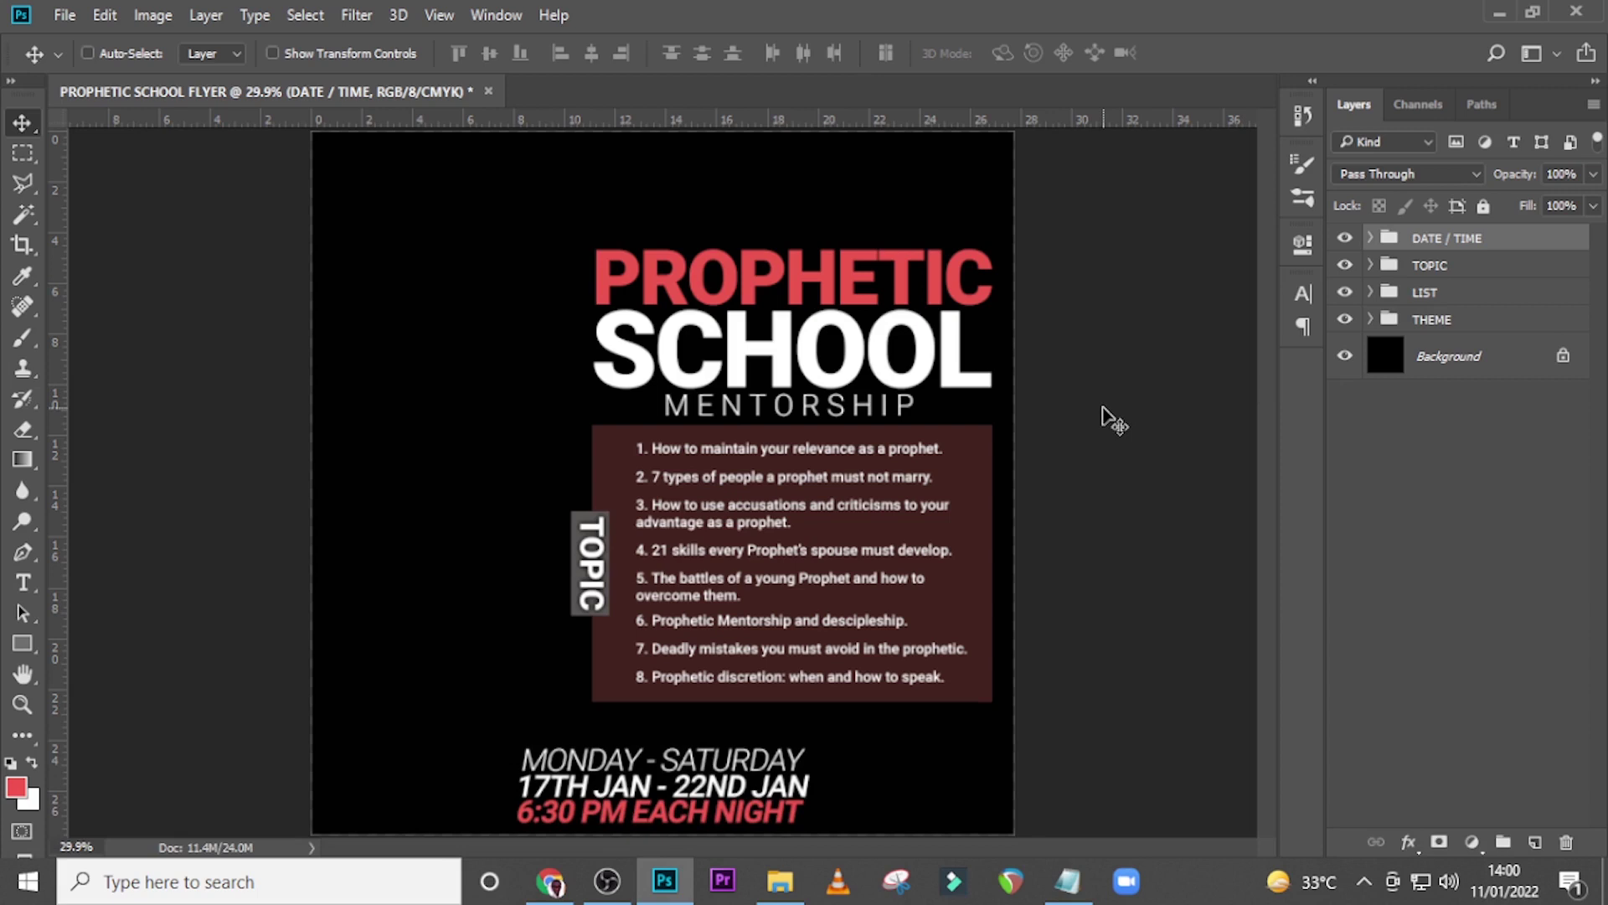
key("shift+Down")
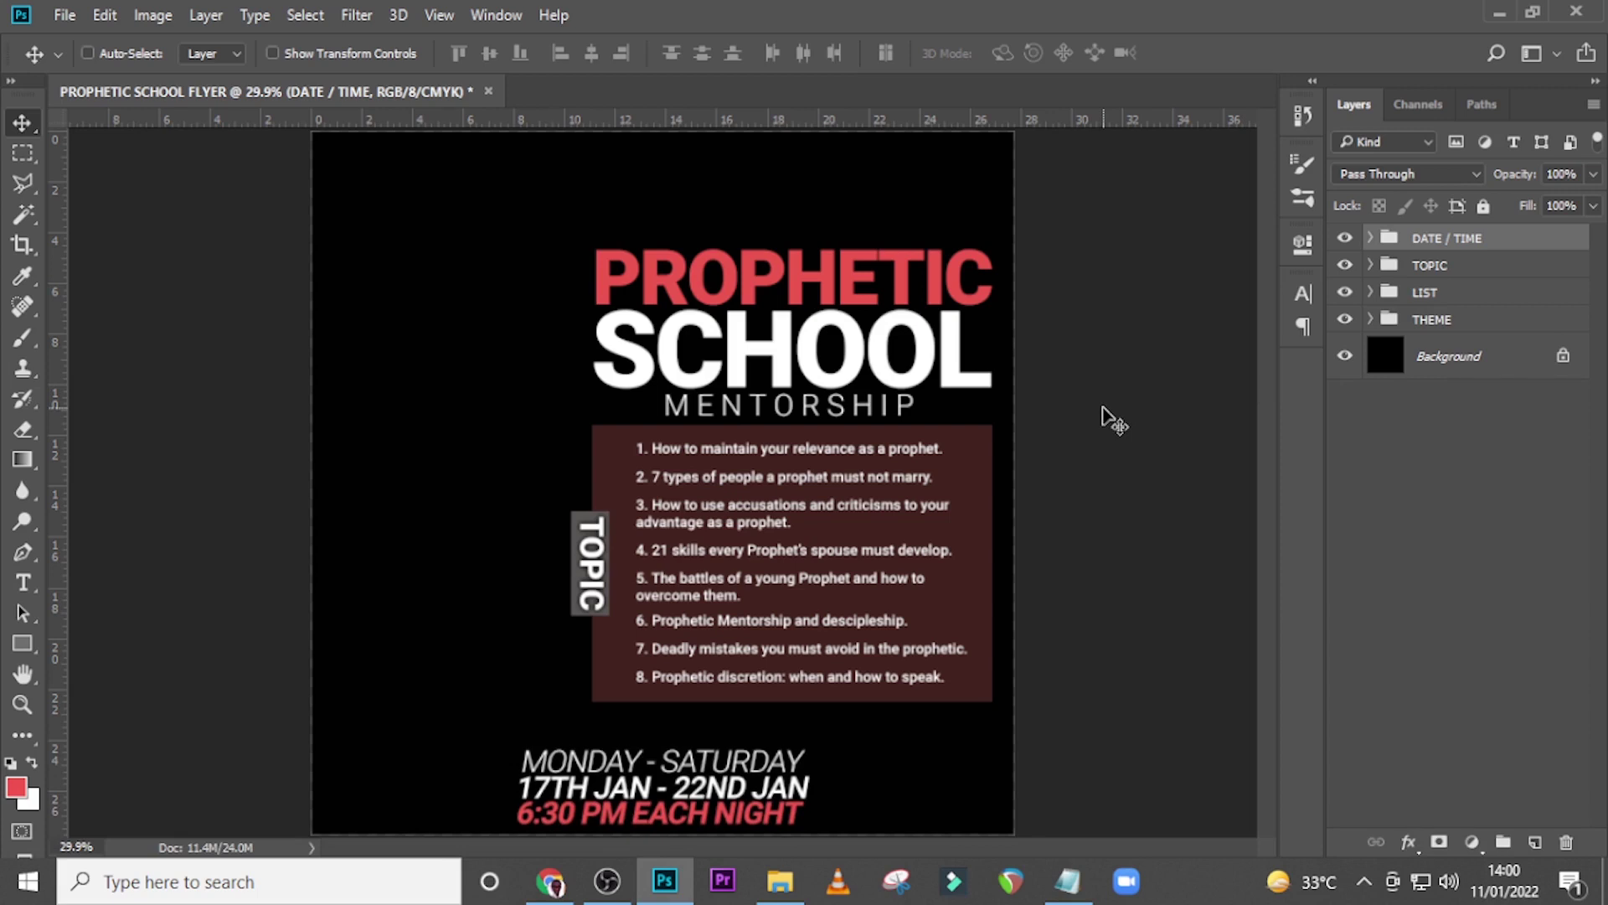
Draw a red circle about 512 px across beside the topic list, layered above the TOPIC group, and show the guides again
left_click(1435, 267)
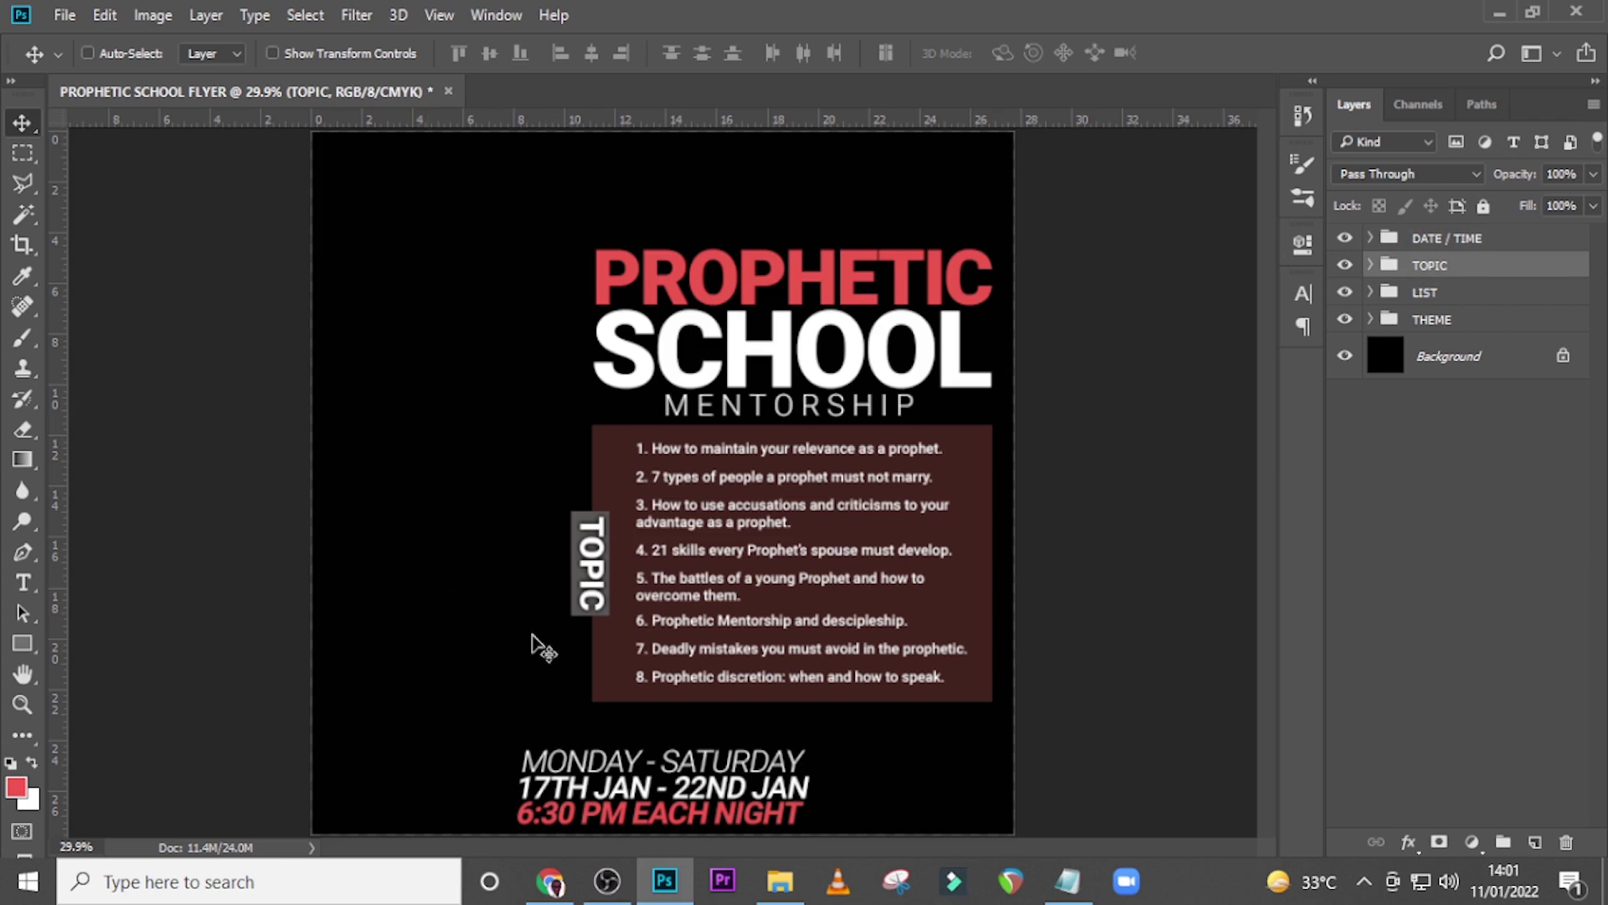
left_click(22, 583)
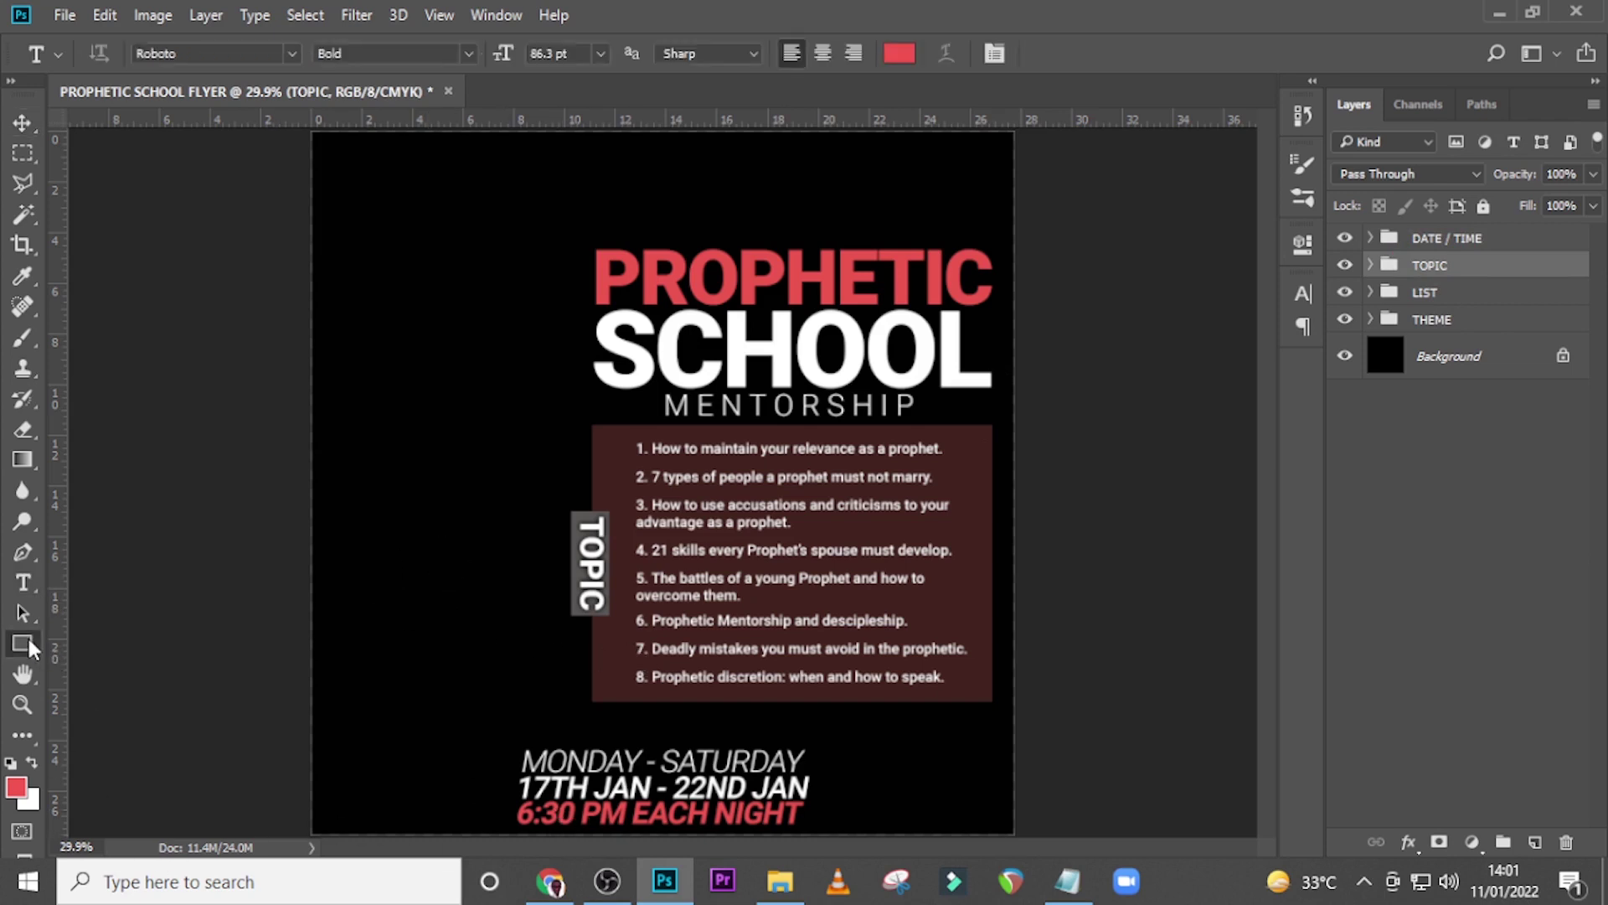
left_click(26, 641)
right_click(27, 635)
left_click(87, 689)
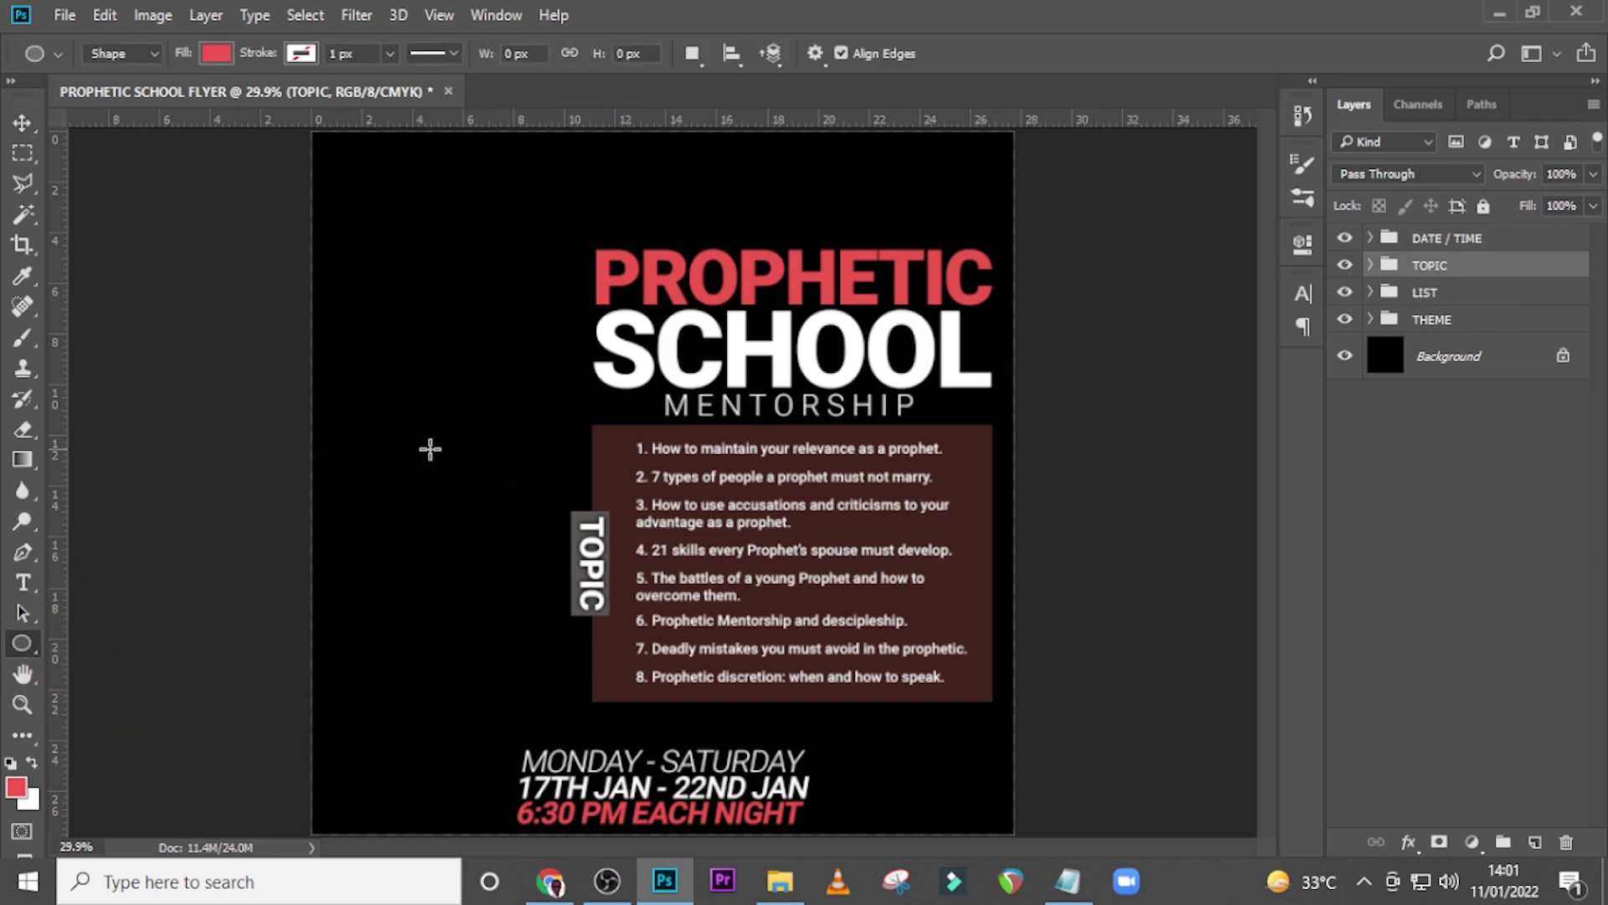
left_click_drag(410, 442, 590, 790)
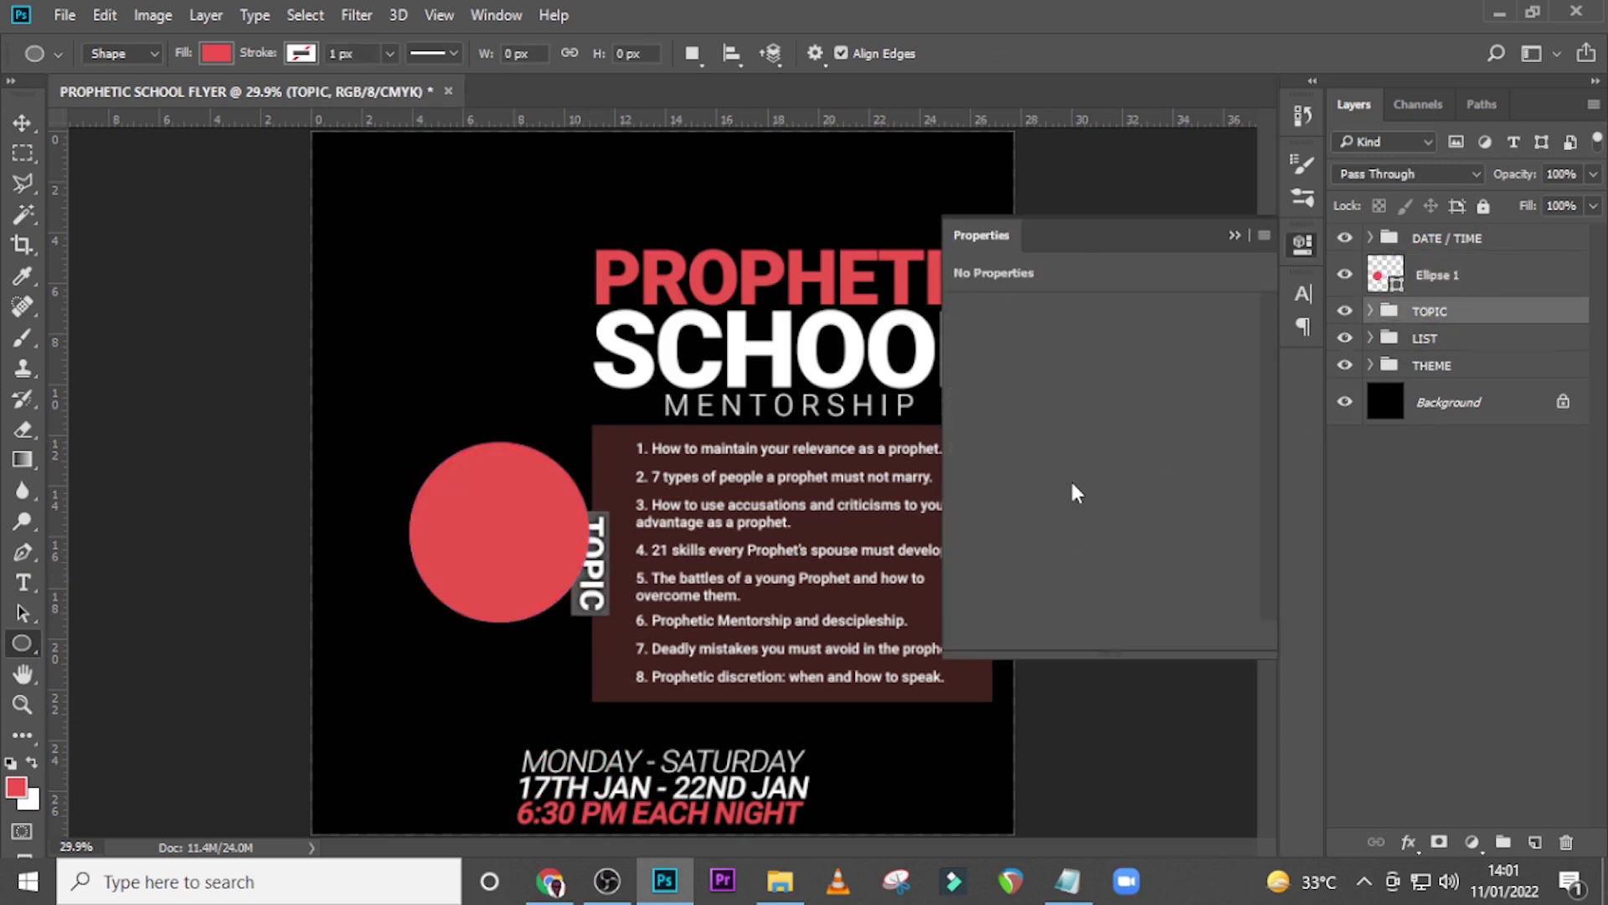
key("ctrl+semicolon")
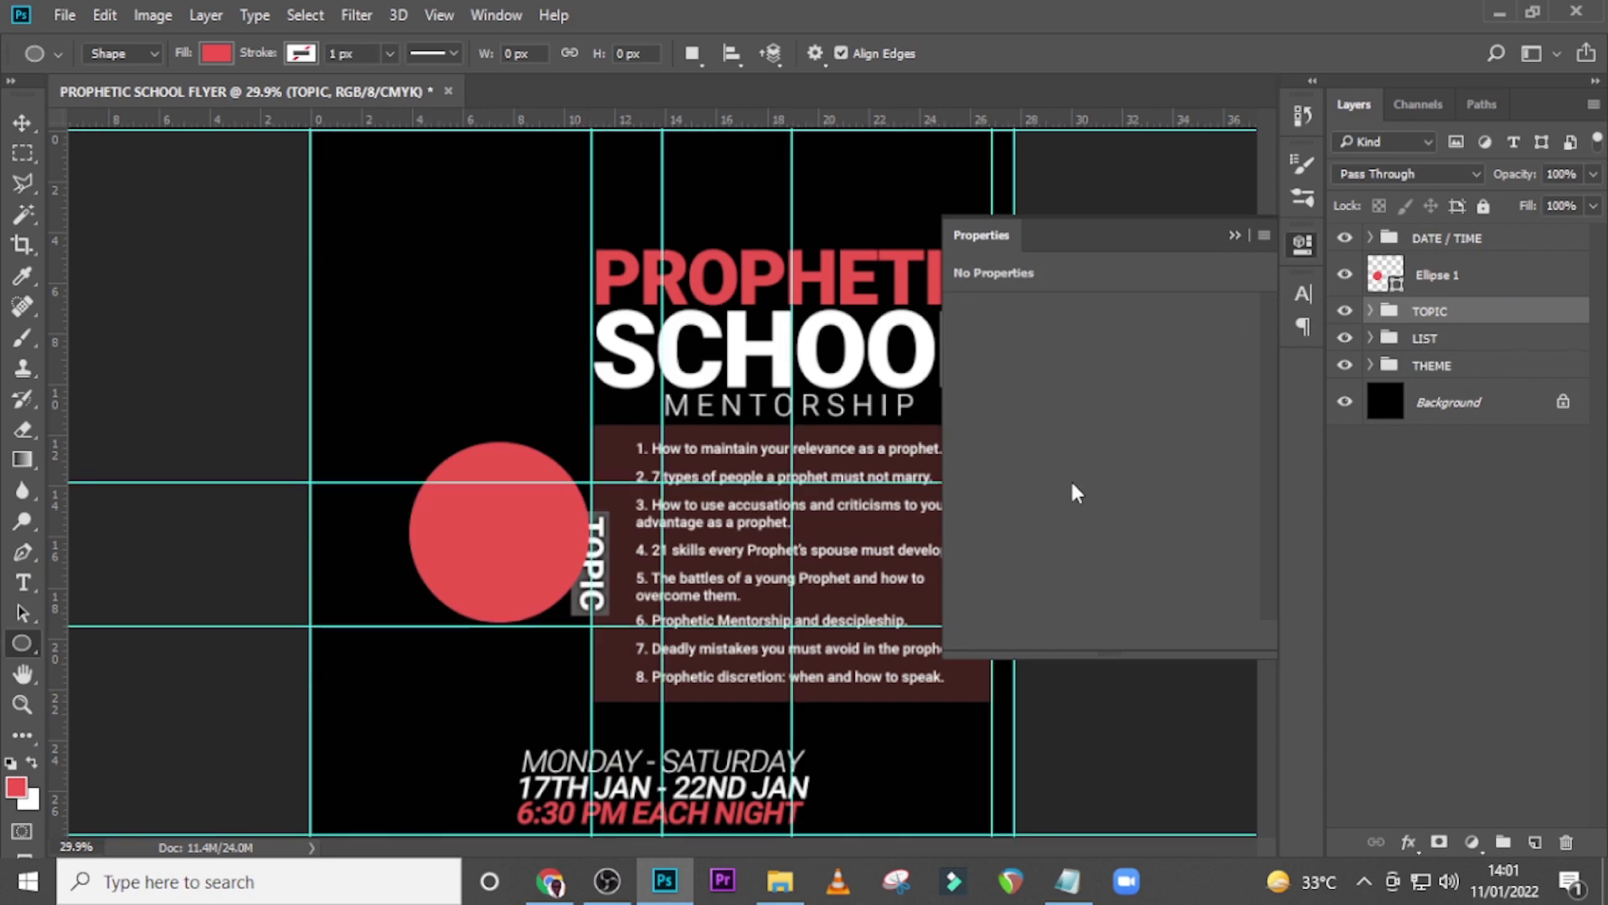
key("v")
key("shift+Left")
key("shift+Left")
key("shift+Left")
key("shift+Left")
key("shift+Left")
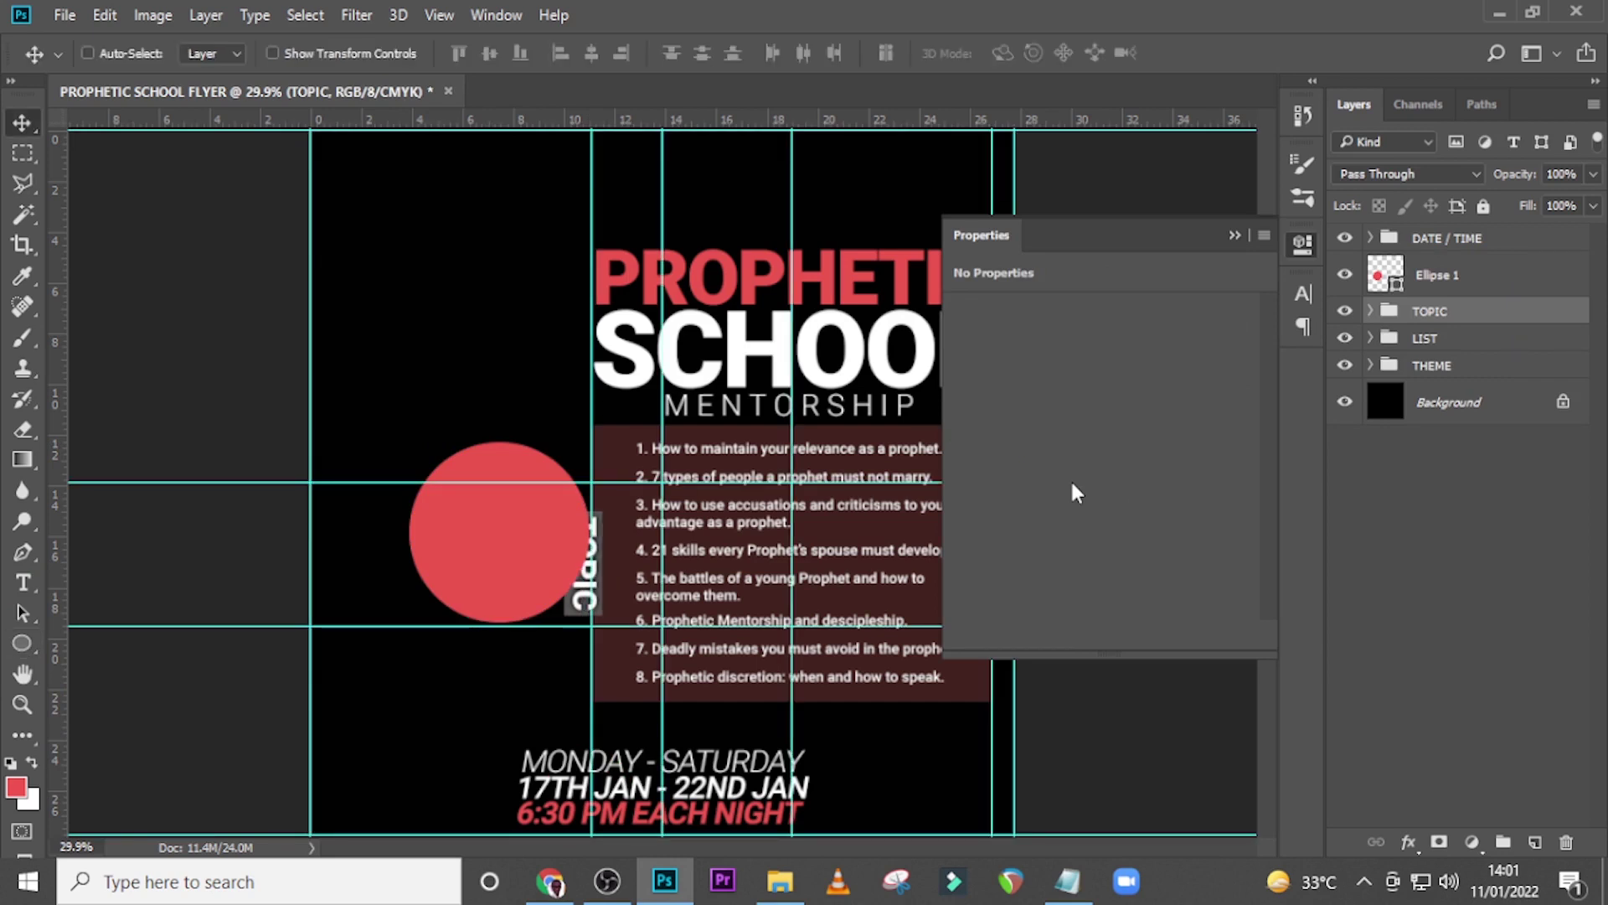
key("shift+Right")
key("shift+Right")
key("shift+Right")
key("shift+Right")
key("shift+Right")
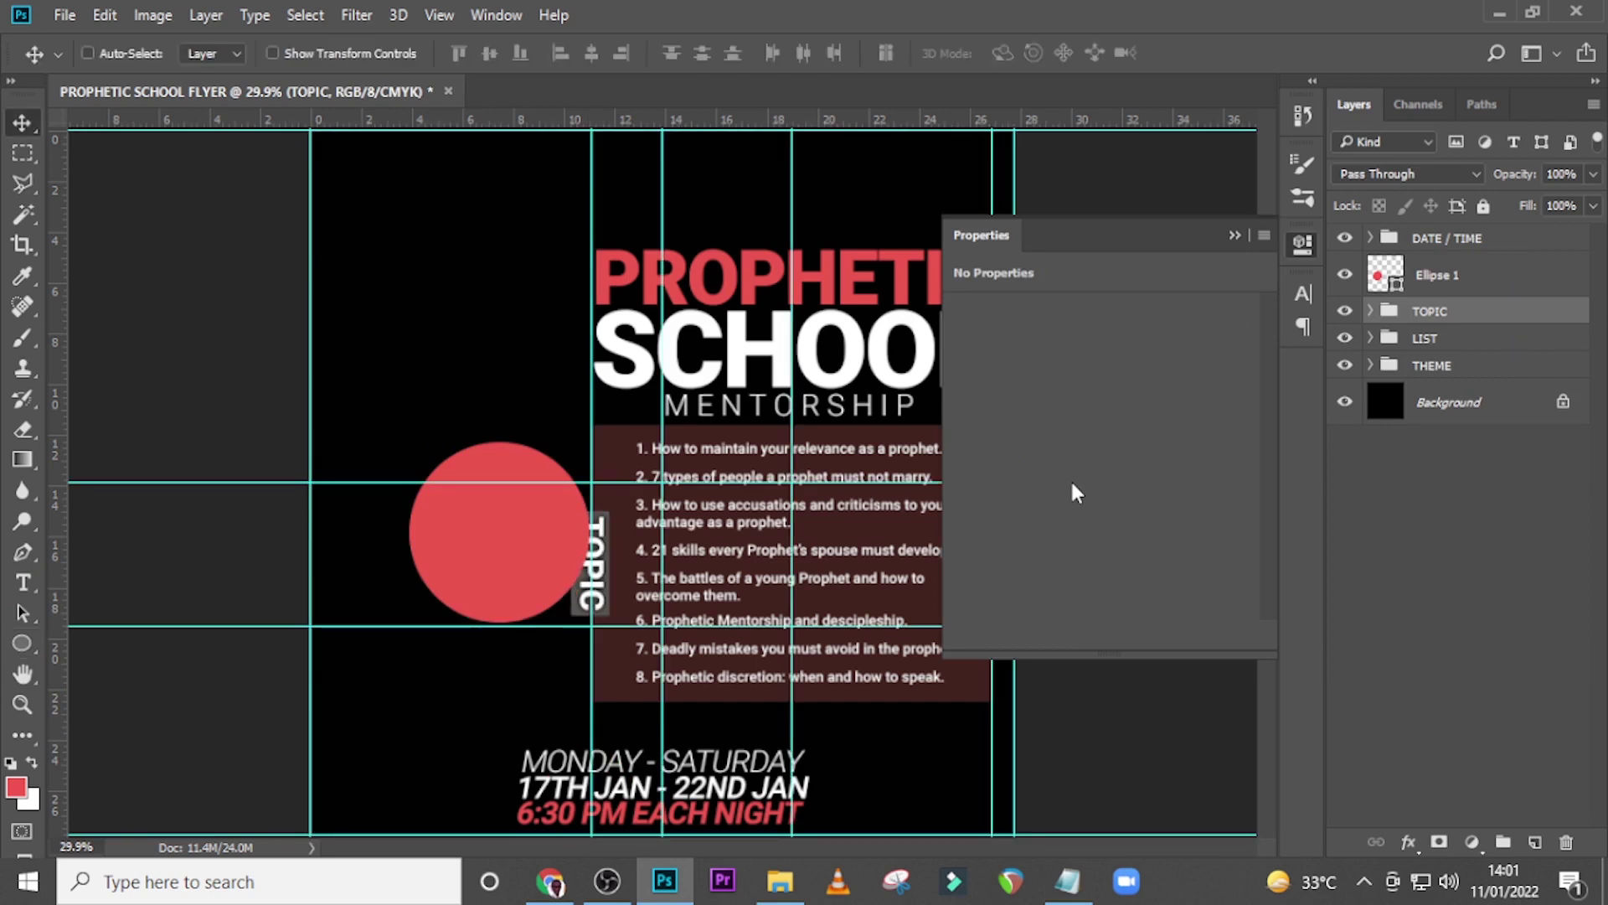
Move the red circle left and down to X 181 px, Y 946 px, clear of the TOPIC label
left_click(1436, 274)
key("shift+Left")
key("shift+Left")
key("shift+Left")
key("shift+Left")
key("shift+Left")
key("shift+Left")
key("shift+Left")
key("shift+Left")
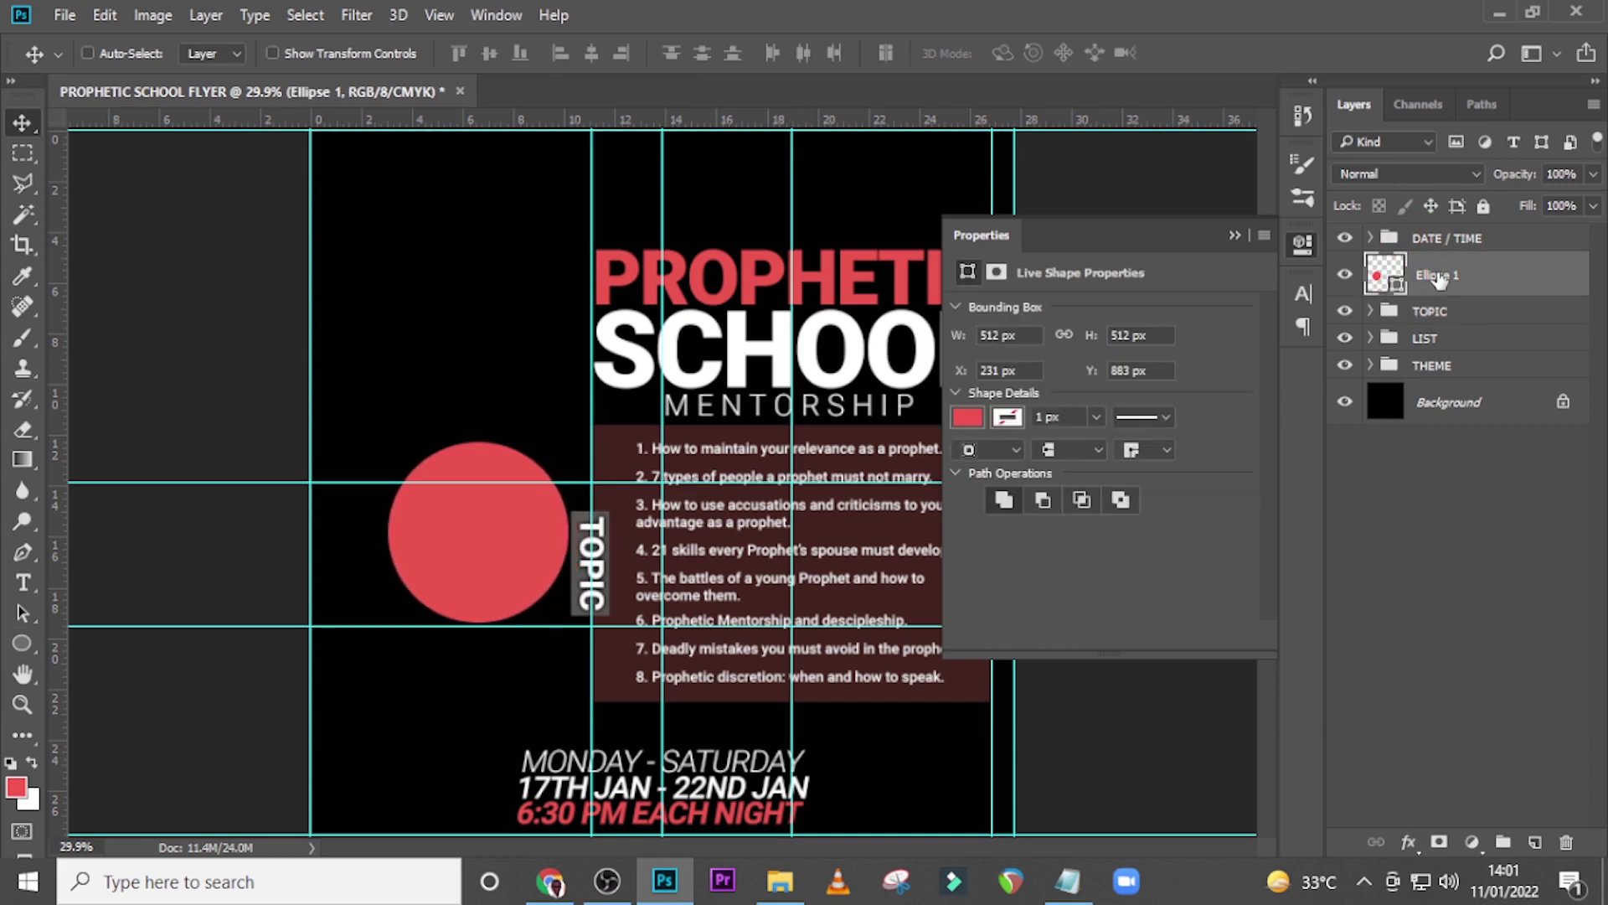
key("shift+Left")
key("shift+Left")
key("shift+Left")
key("shift+Left")
key("shift+Left")
key("shift+Down")
key("shift+Down")
key("shift+Down")
key("shift+Down")
key("shift+Down")
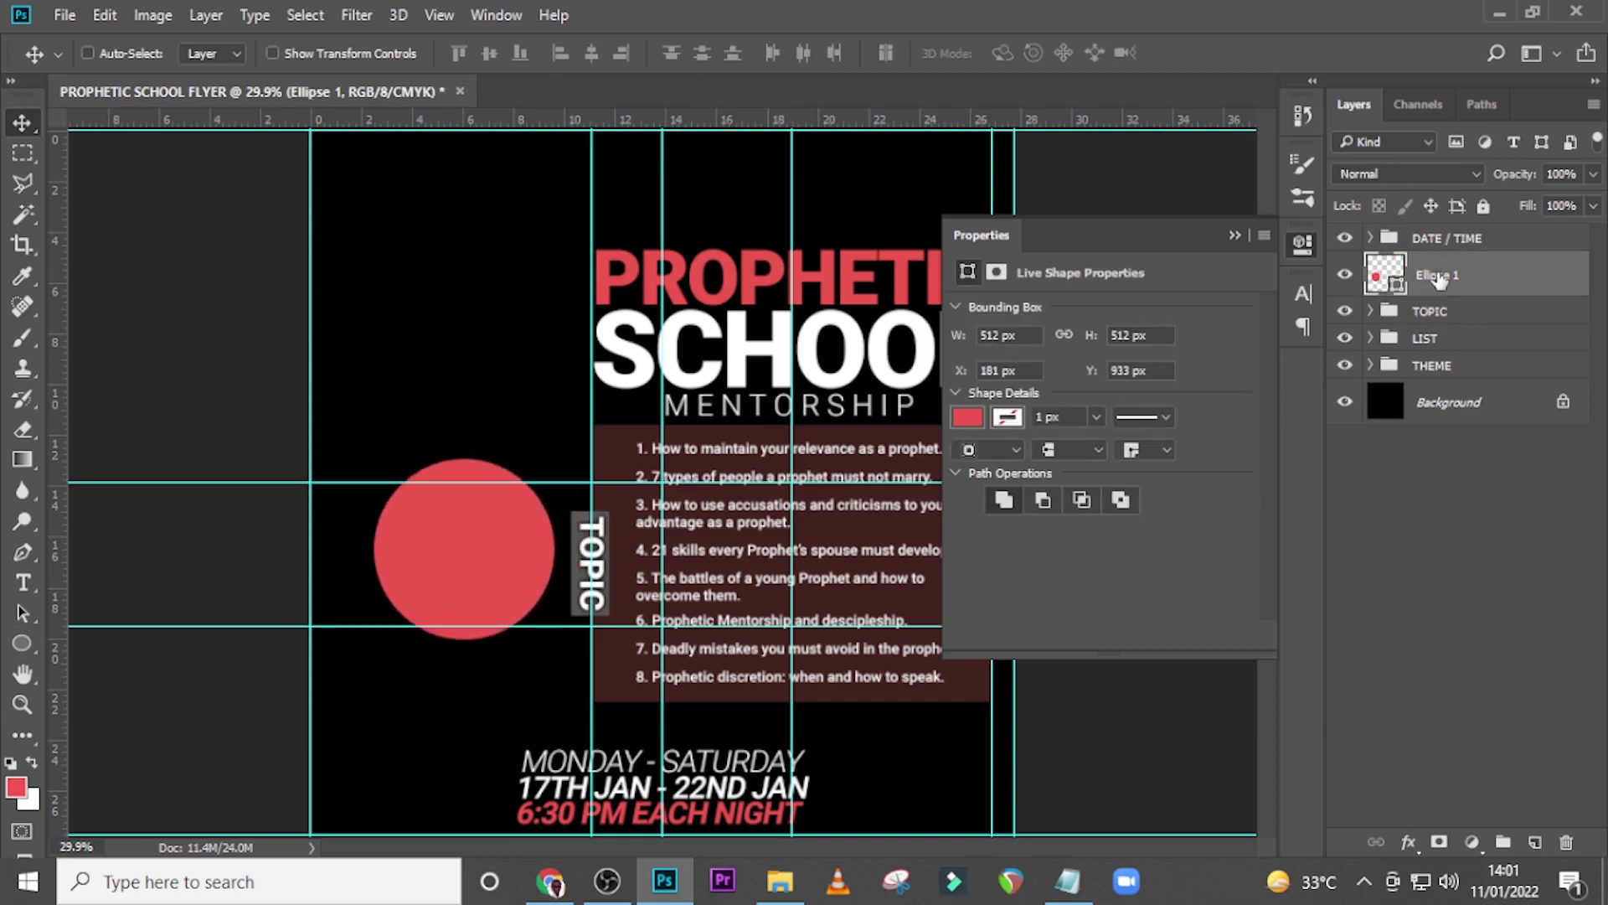
key("shift+Down")
key("Down")
key("Down")
key("Down")
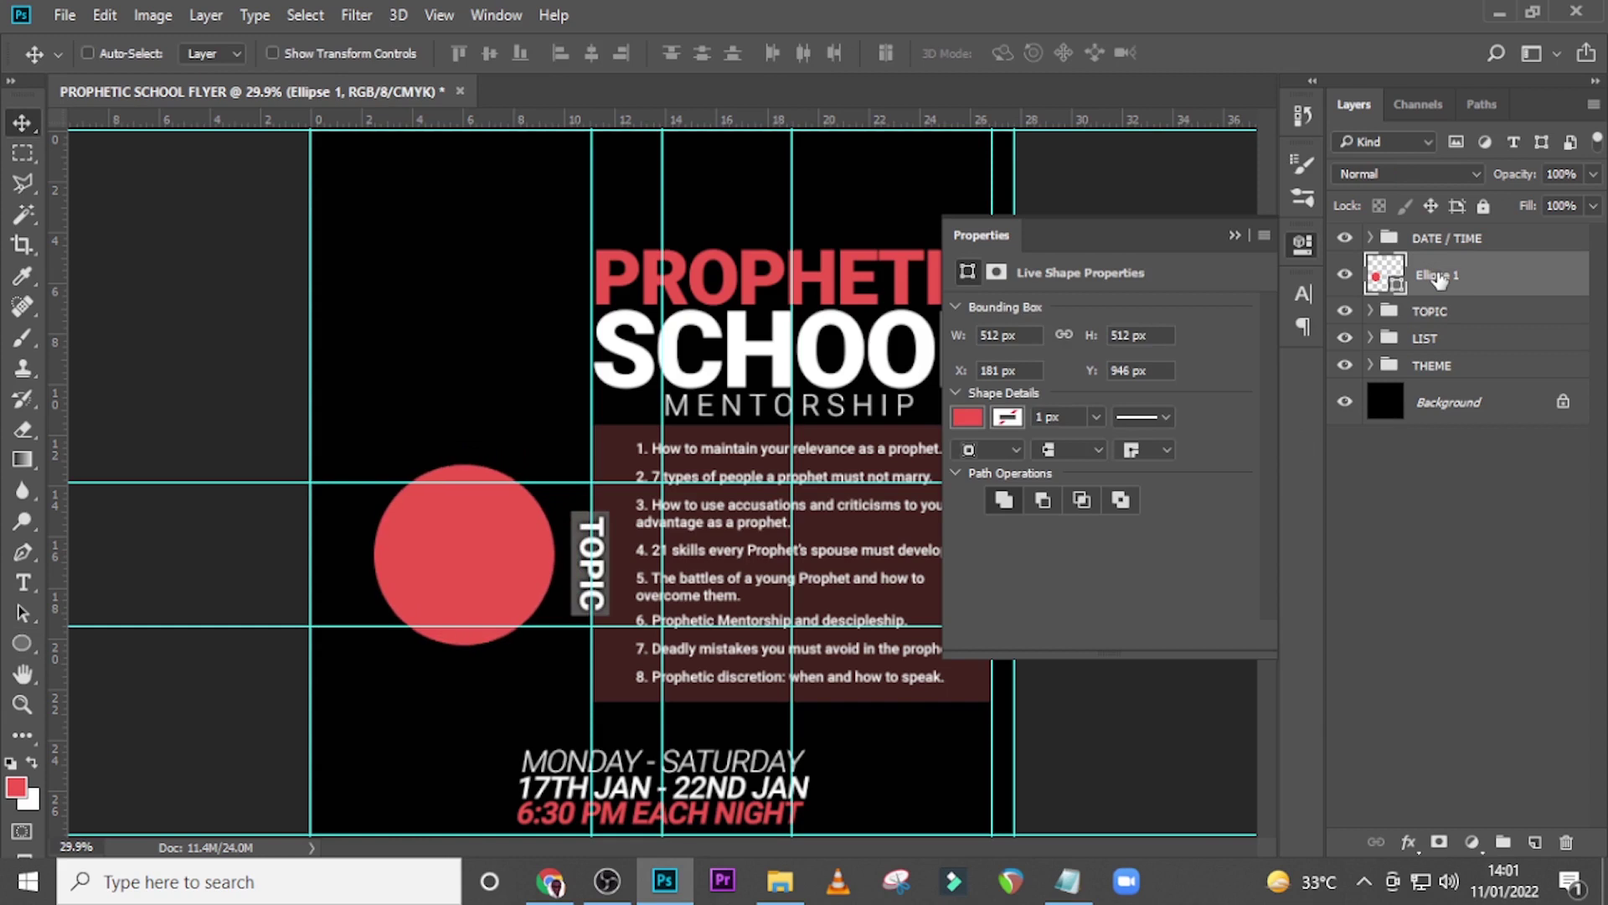
left_click(1231, 228)
Add a horizontal guide through the vertical centre of the LIST group's box, using its bounds, and remove the guide just below it
left_click(1372, 340)
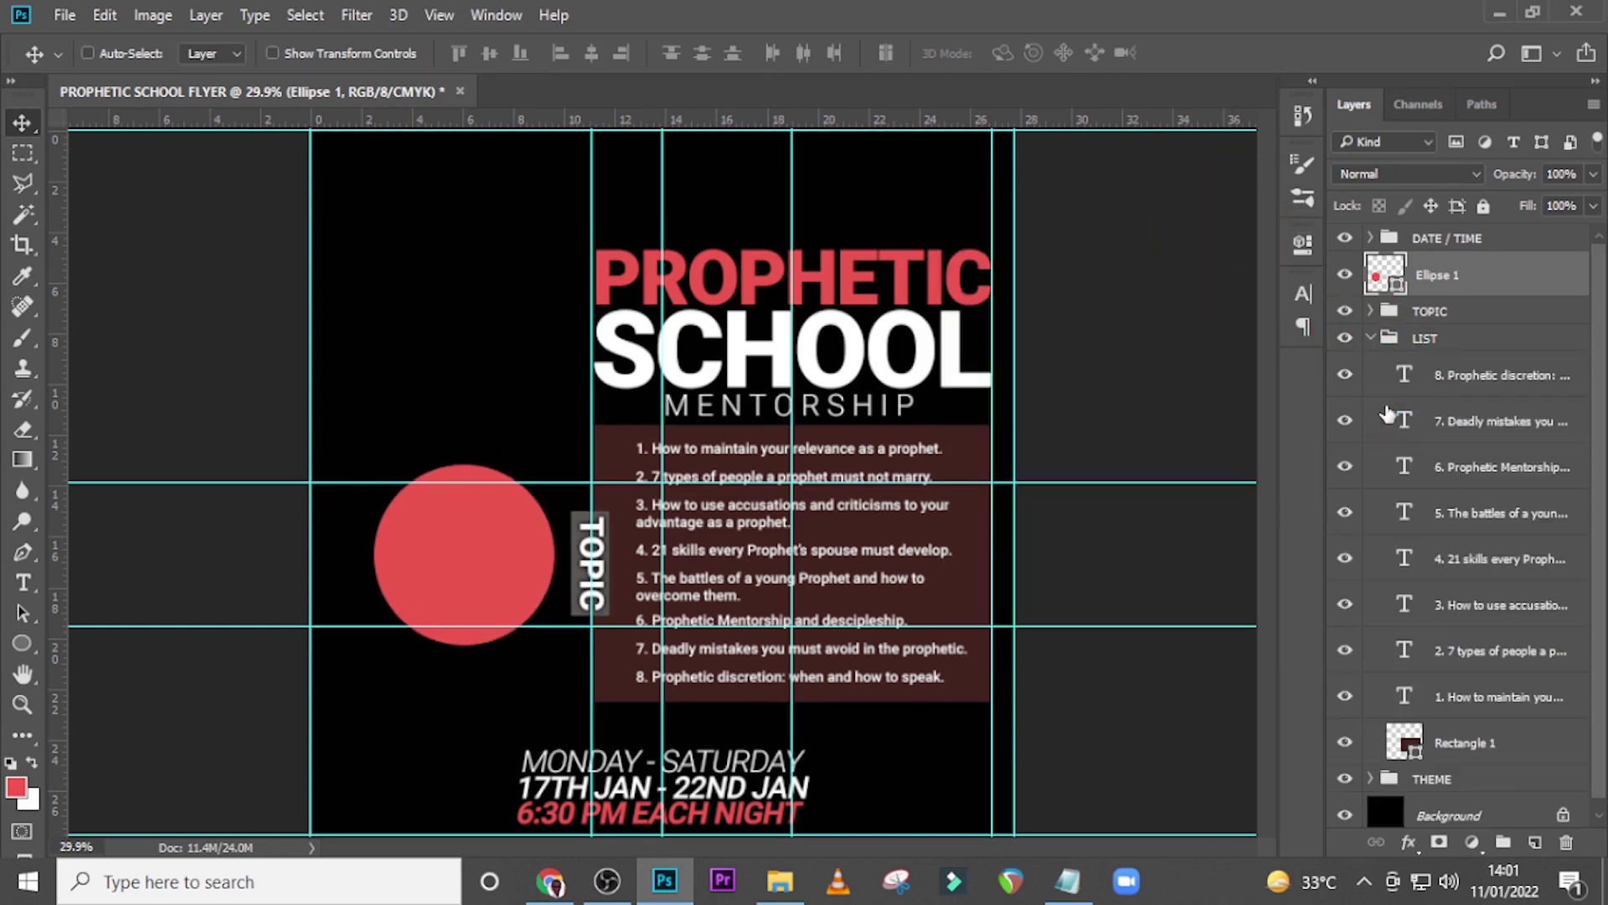
left_click(1501, 756)
key("ctrl+t")
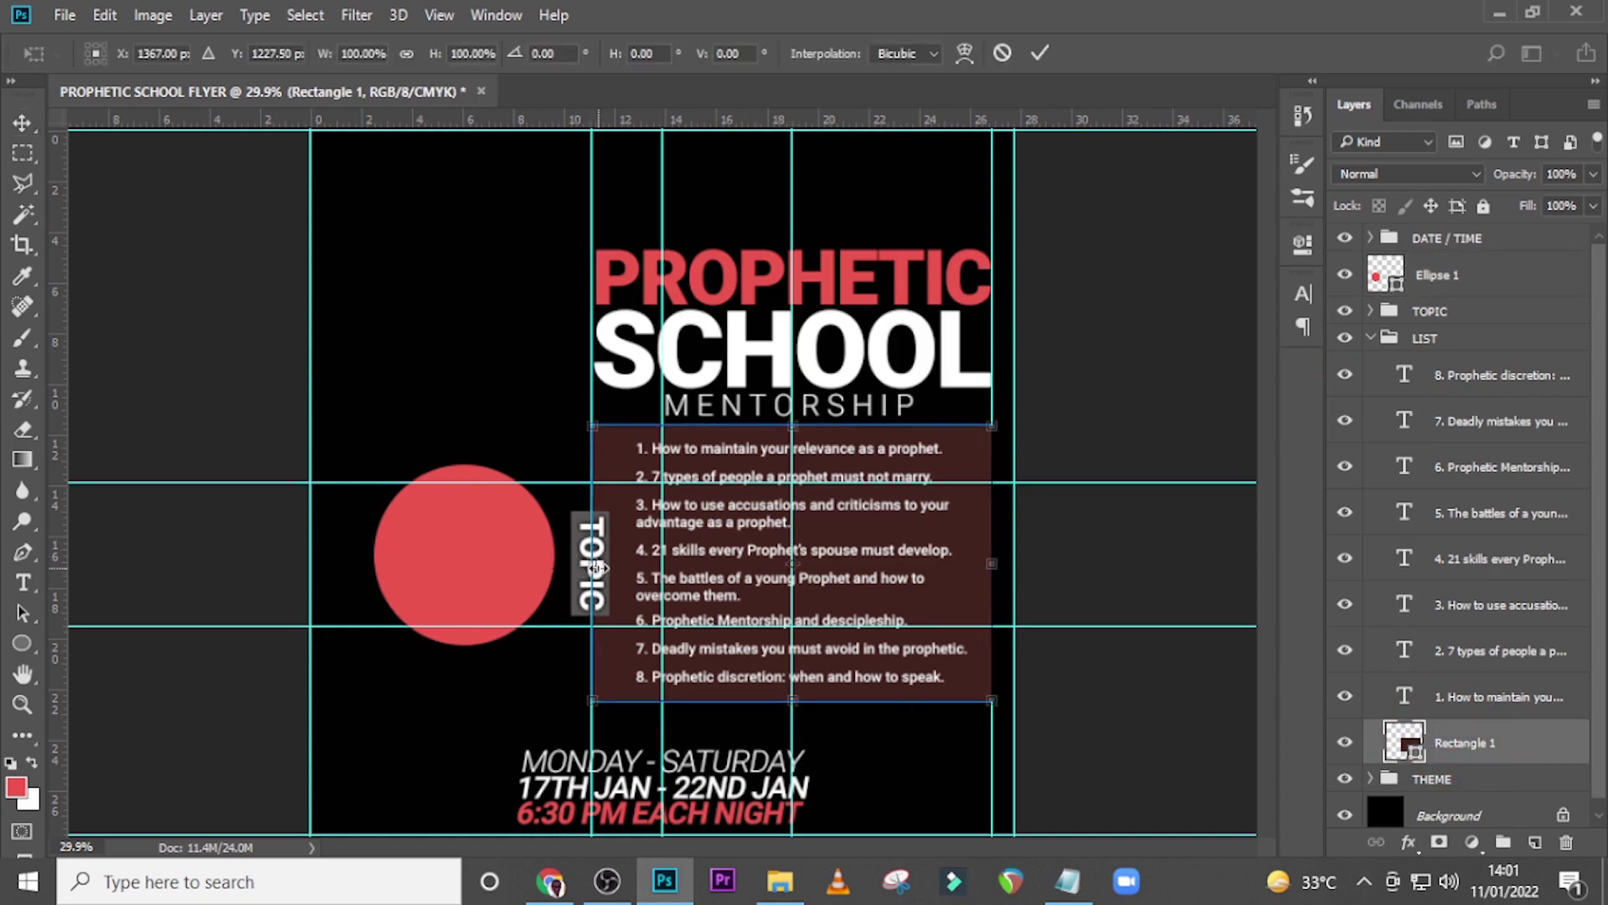
left_click_drag(708, 126, 707, 563)
key("Return")
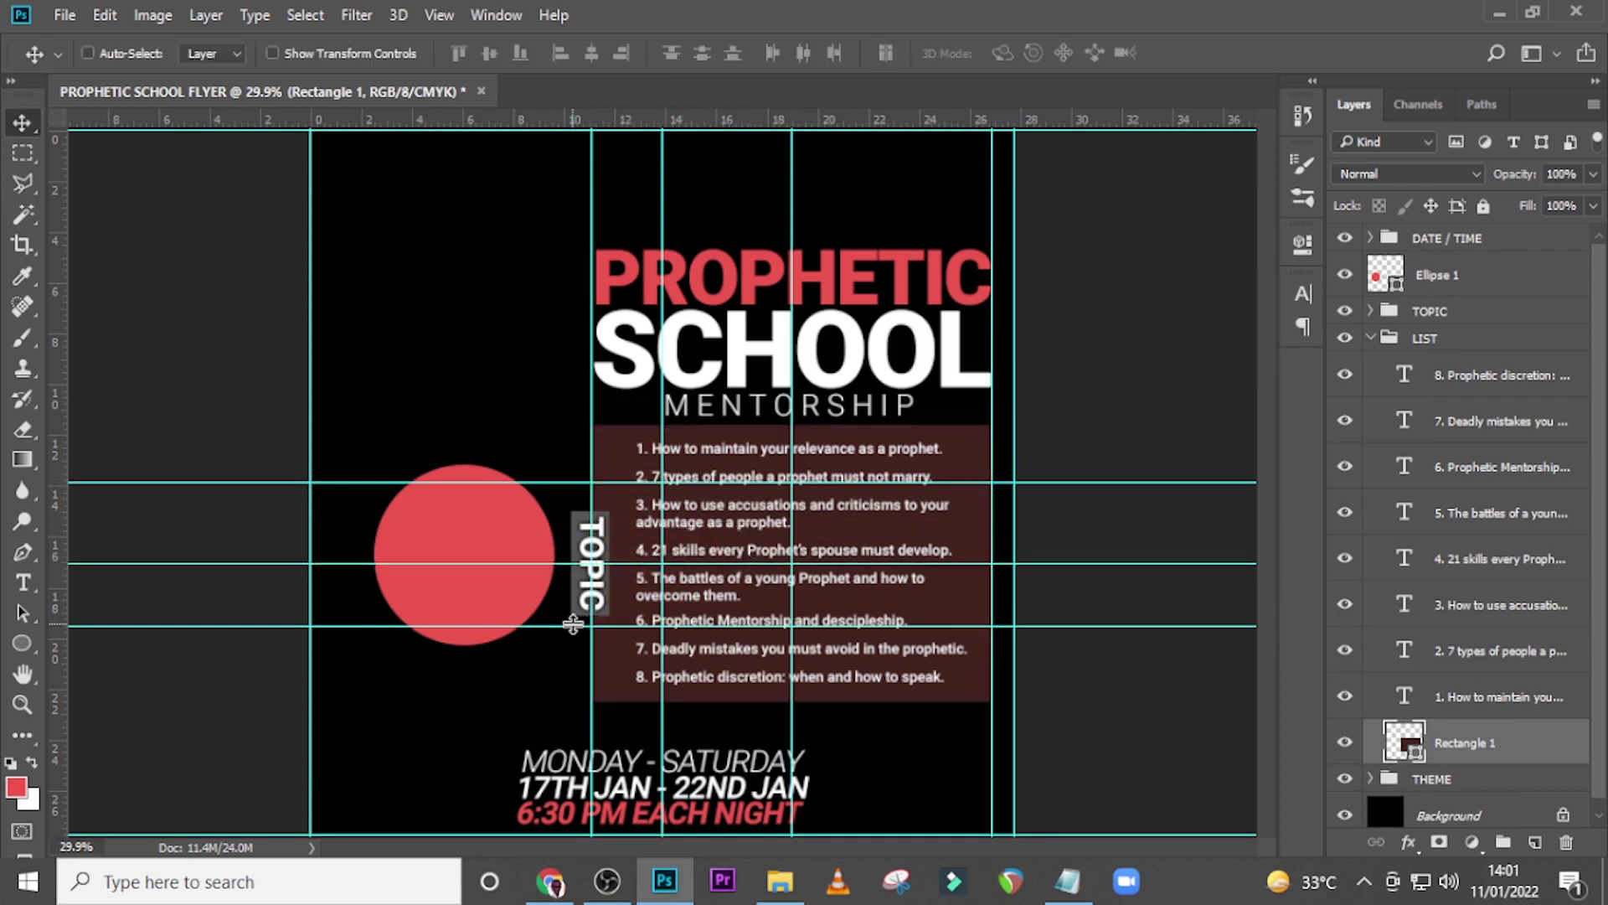
left_click_drag(573, 625, 466, 11)
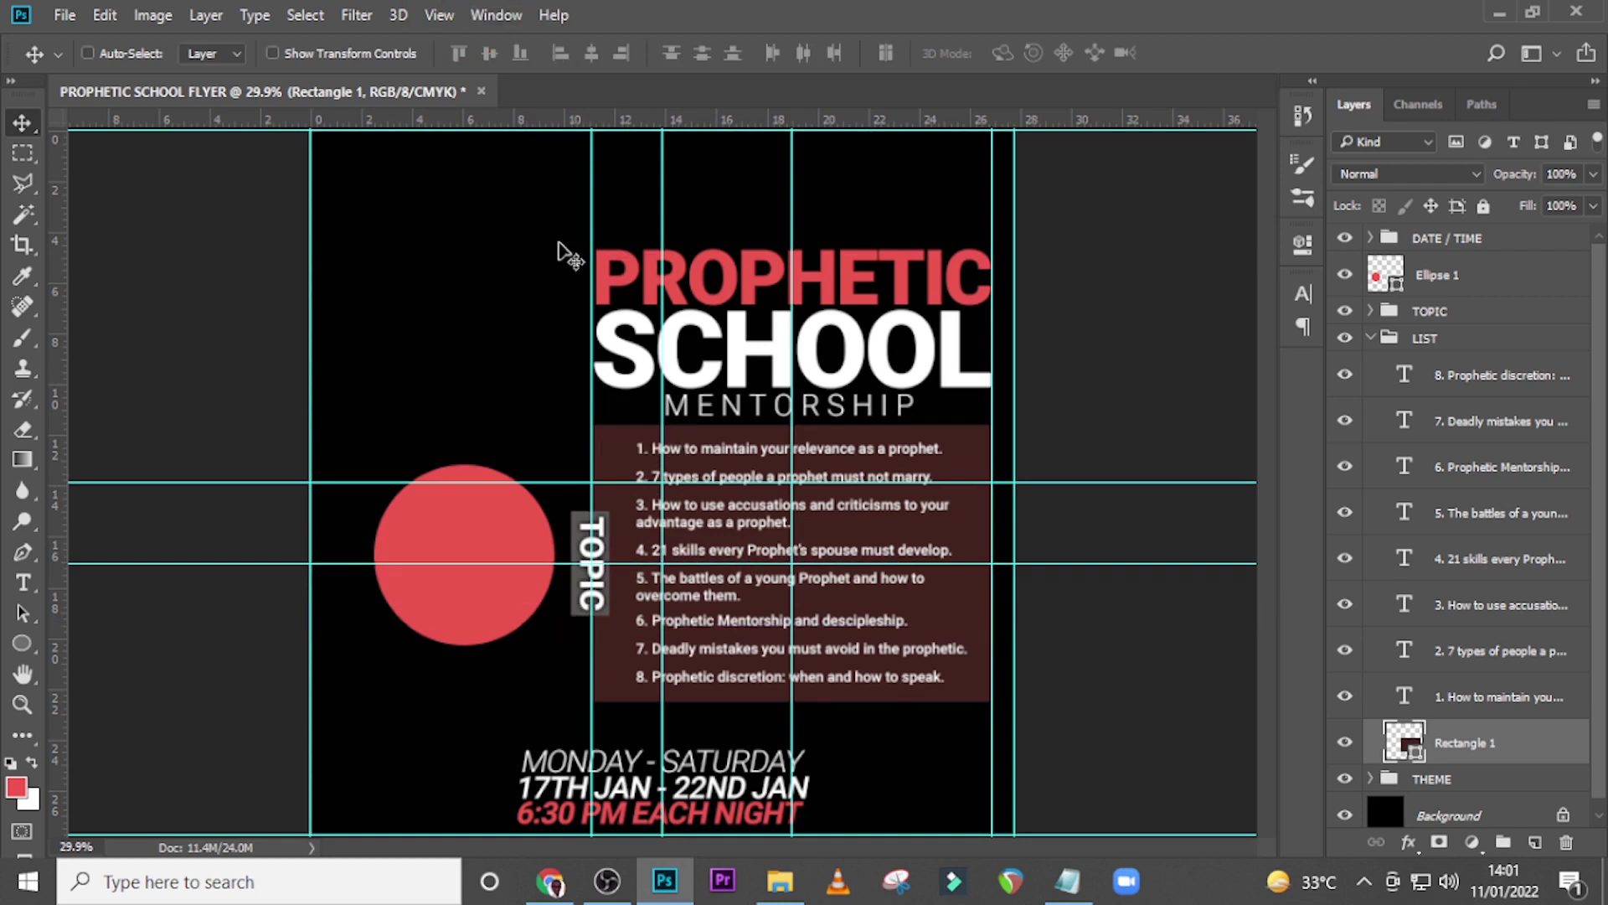
Move the red circle down to centre it on the new guide at Y 1225 px, and shift it about 20 px towards the TOPIC label
left_click(1430, 289)
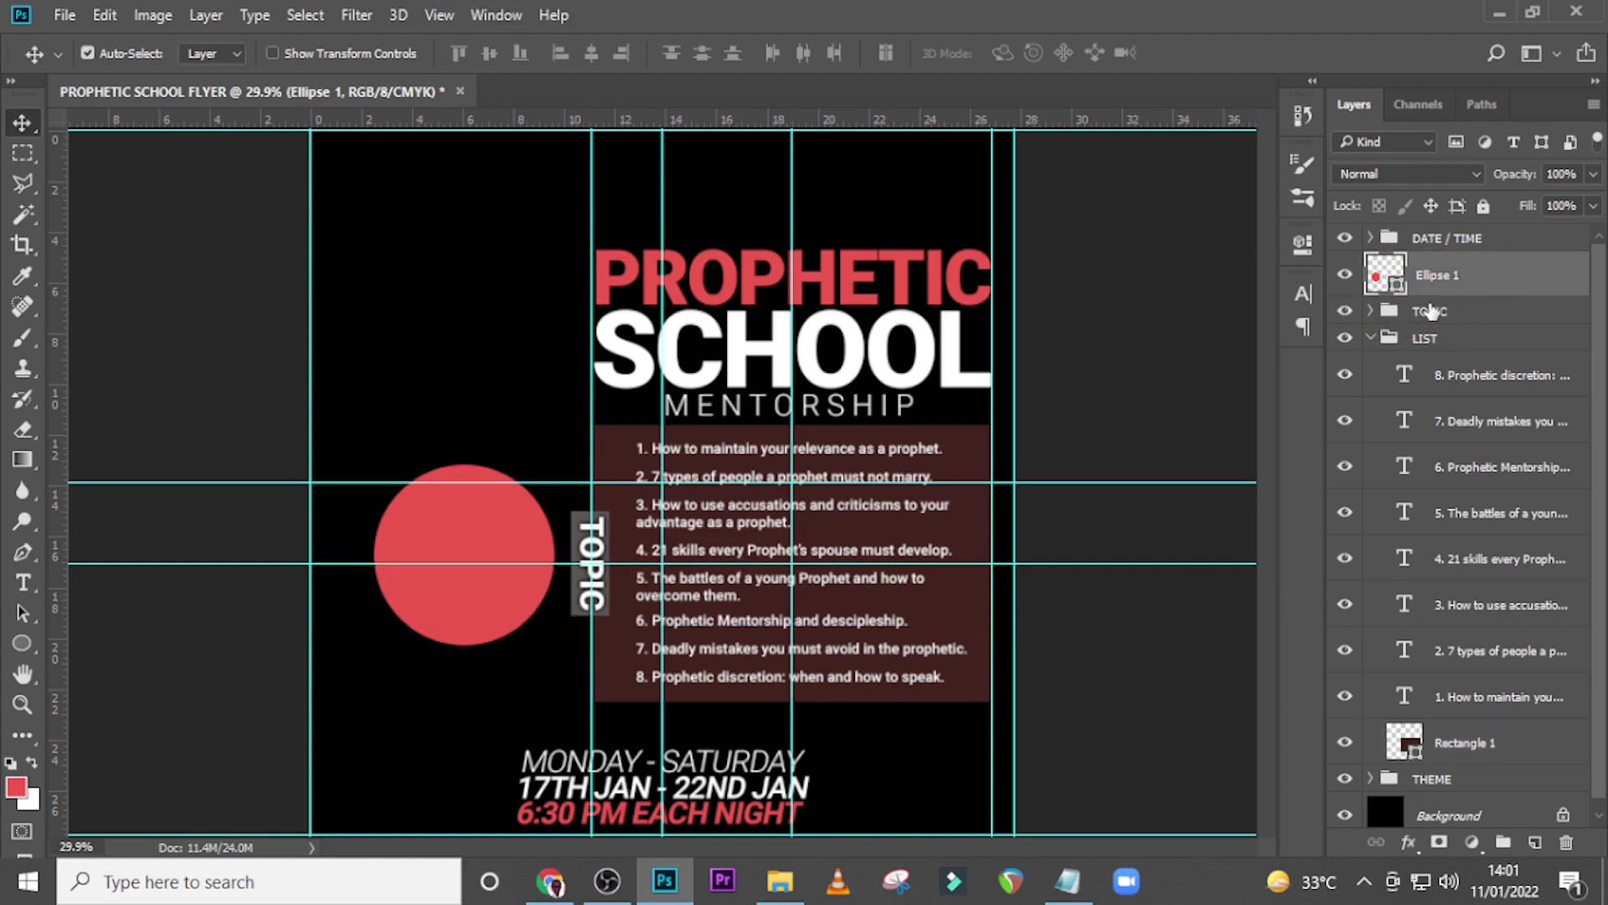
key("ctrl+t")
key("Down")
key("Down")
key("Down")
key("Down")
key("Down")
key("Down")
key("Down")
key("Down")
key("Down")
key("Down")
key("Down")
key("Down")
key("Down")
key("Down")
key("Down")
key("Down")
key("Down")
key("Down")
key("Down")
key("Down")
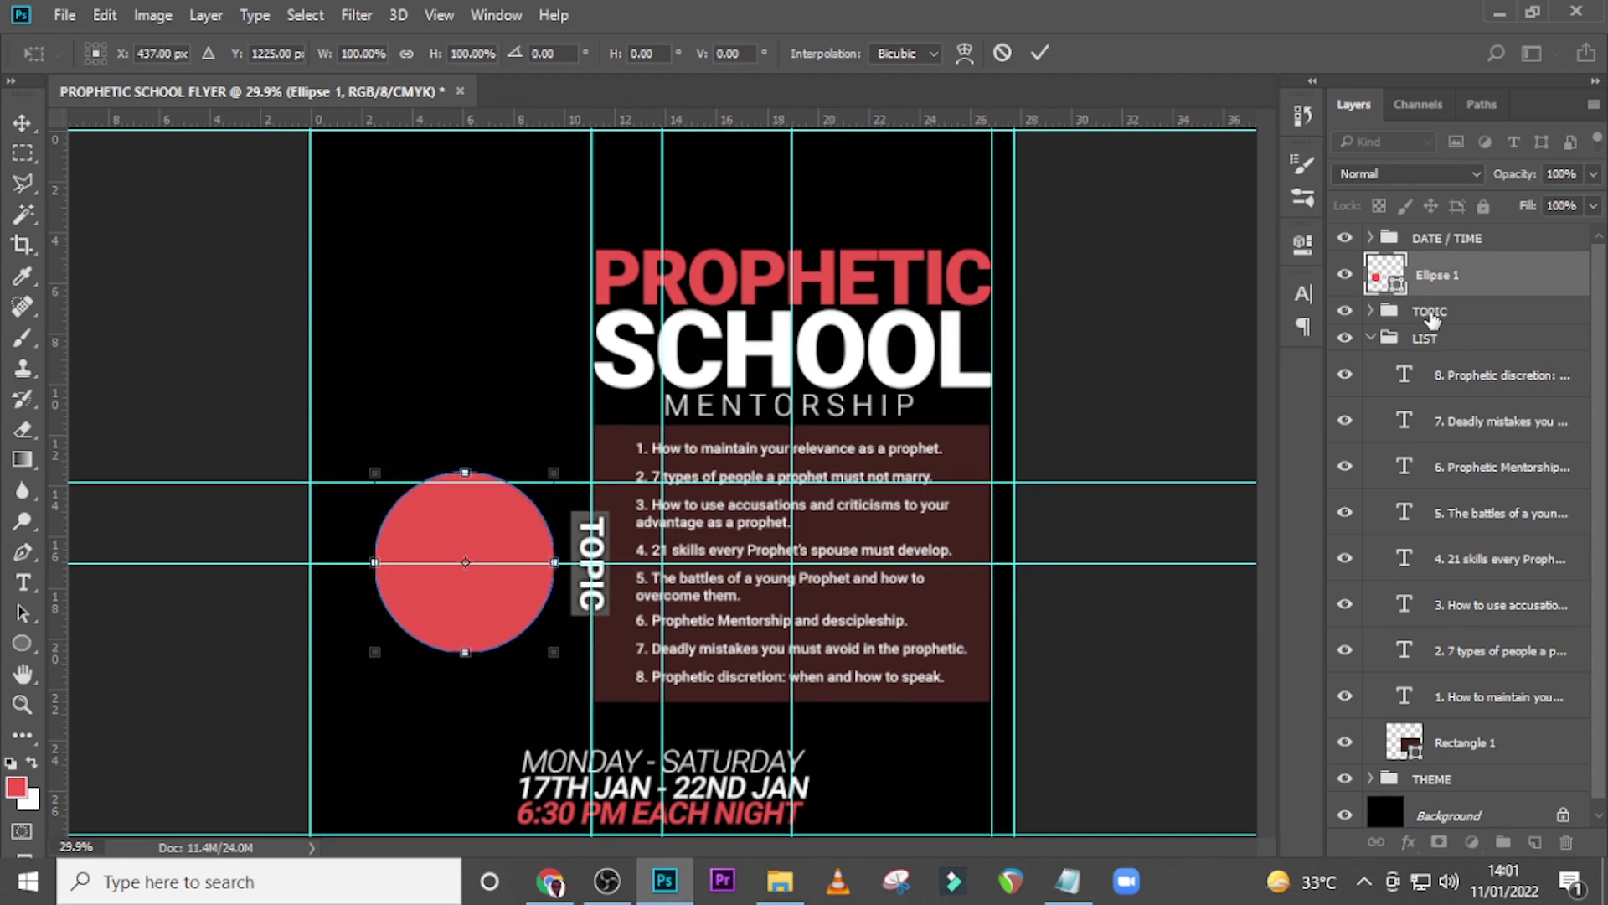
key("Right")
key("Right")
key("Right")
key("Right")
key("Right")
key("Right")
key("Right")
key("Right")
key("Right")
key("Right")
key("Right")
key("Right")
key("Right")
key("Right")
key("Right")
key("Right")
key("Right")
key("Right")
key("Right")
key("Right")
key("Return")
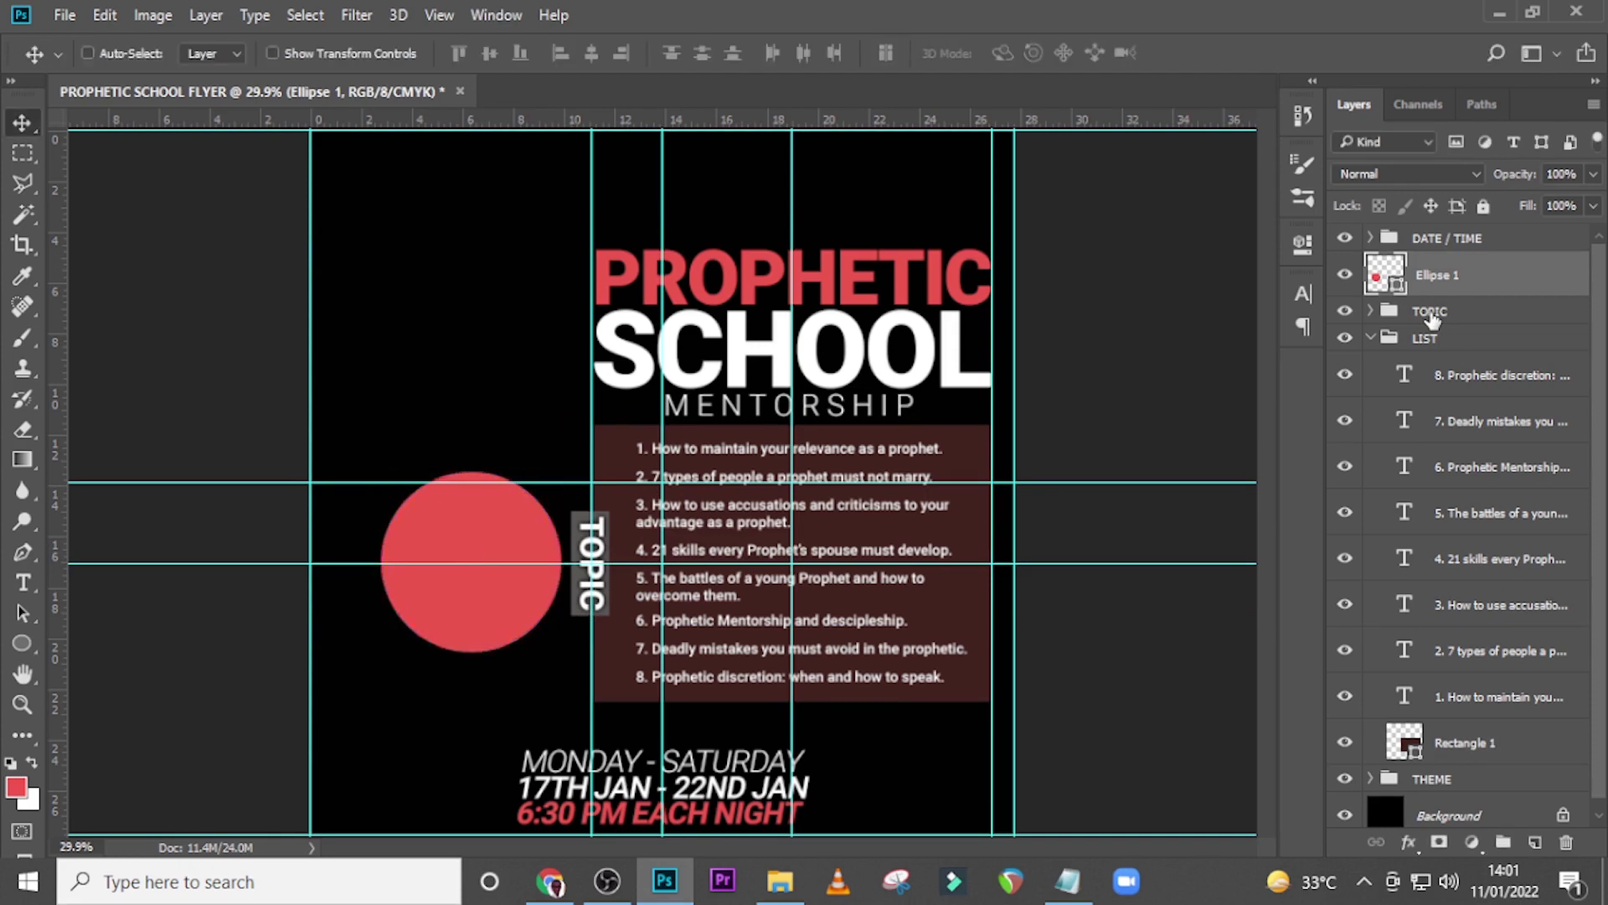
Change the circle's fill colour to light grey #B1AFAF
double_click(1385, 280)
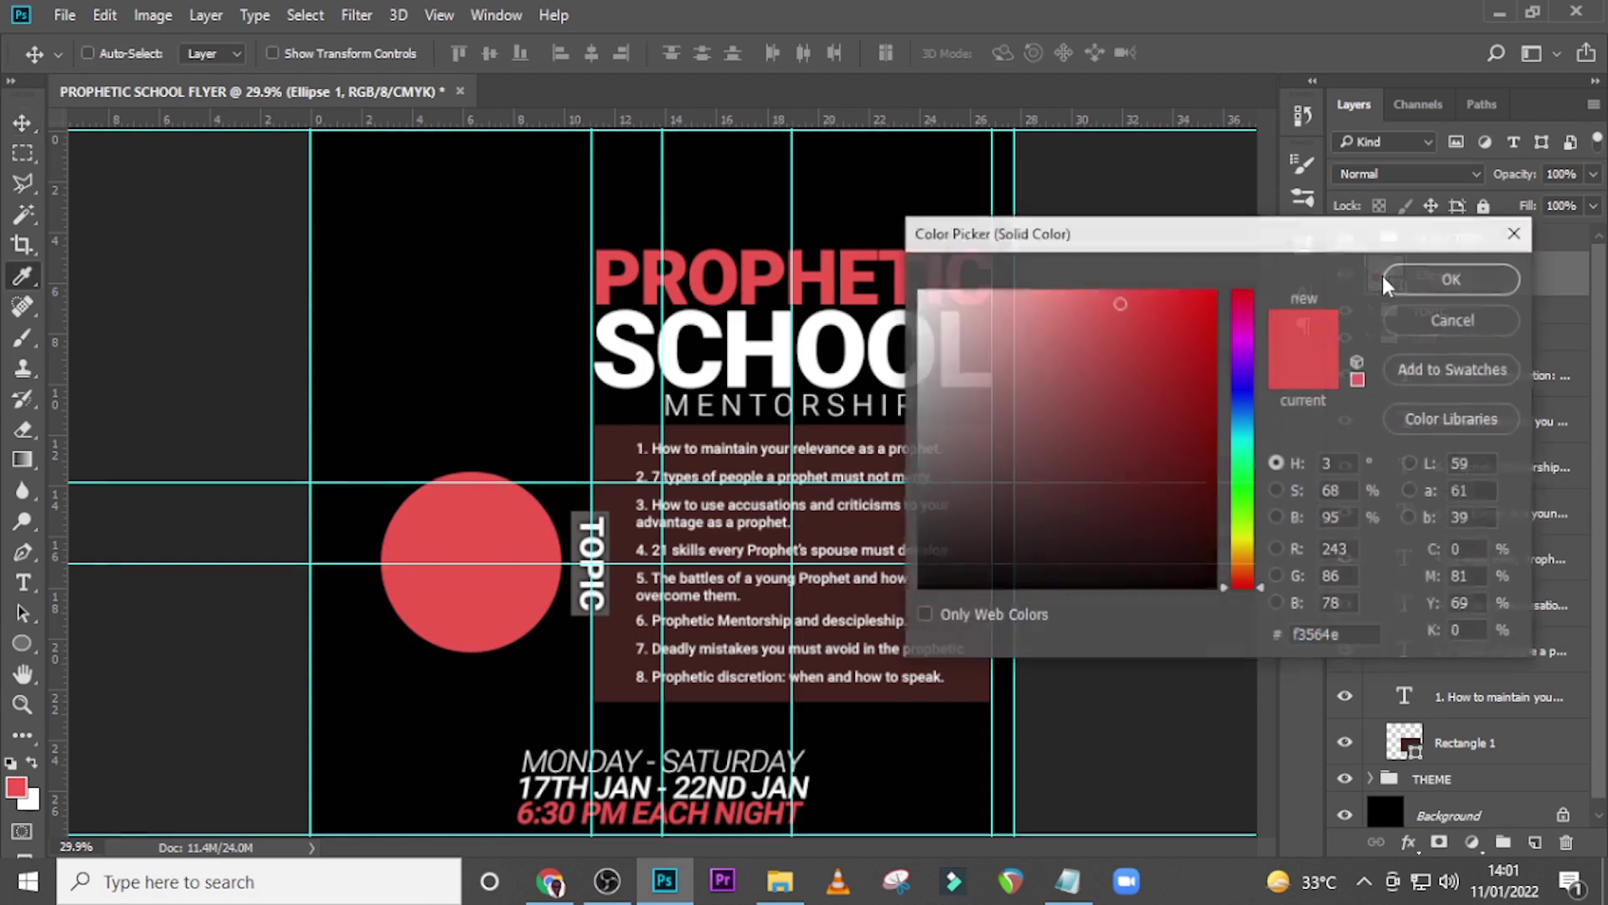
type("B")
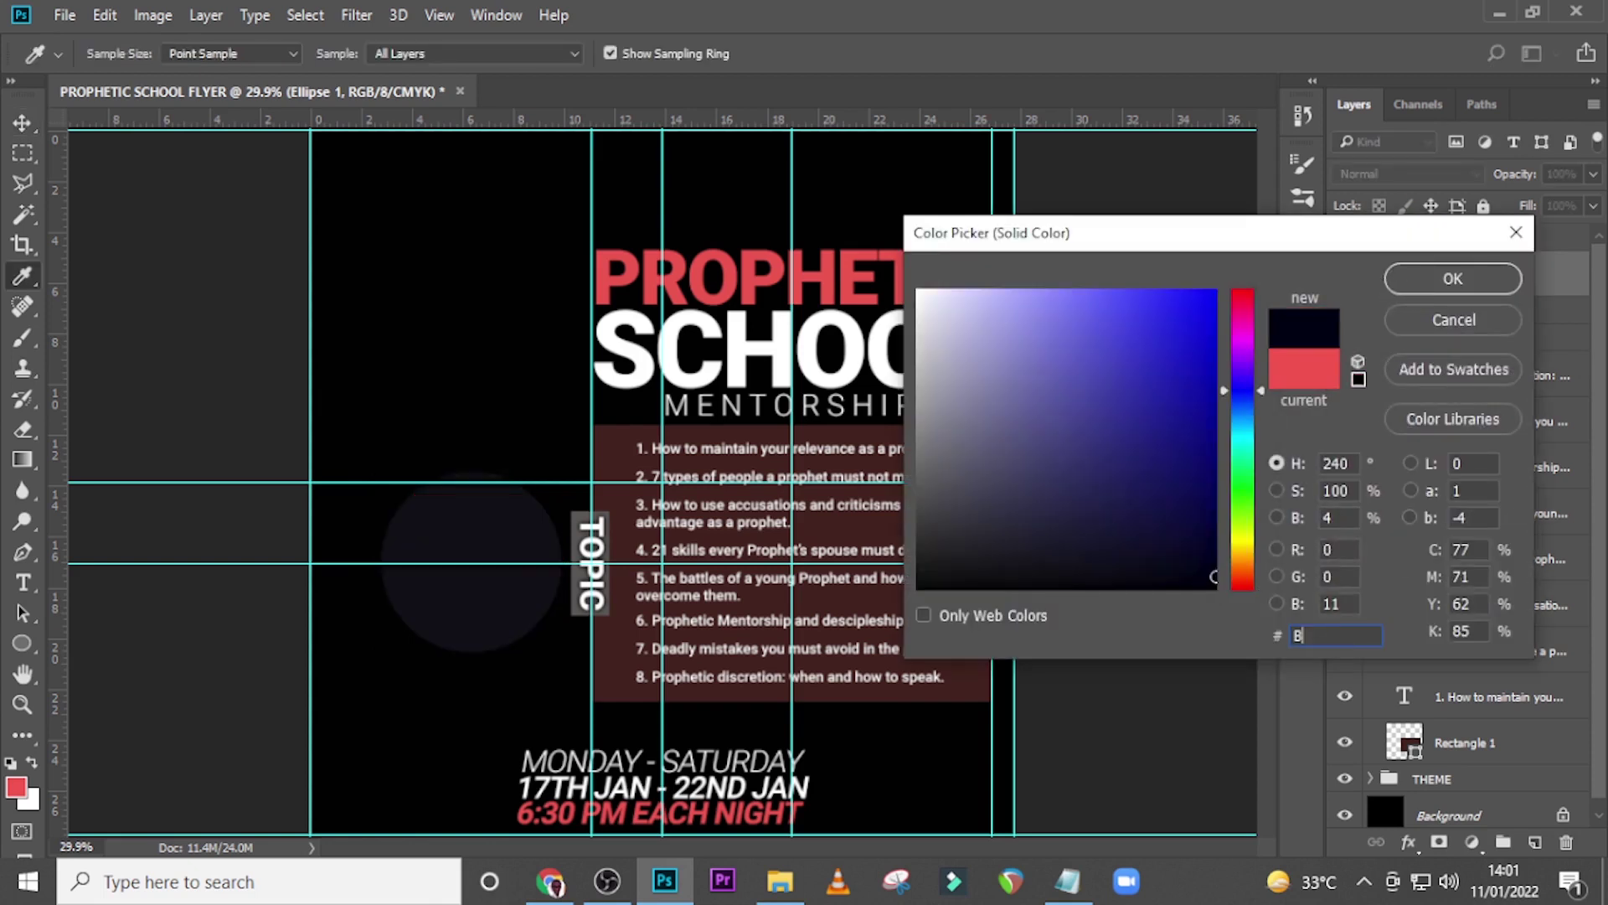
type("1A")
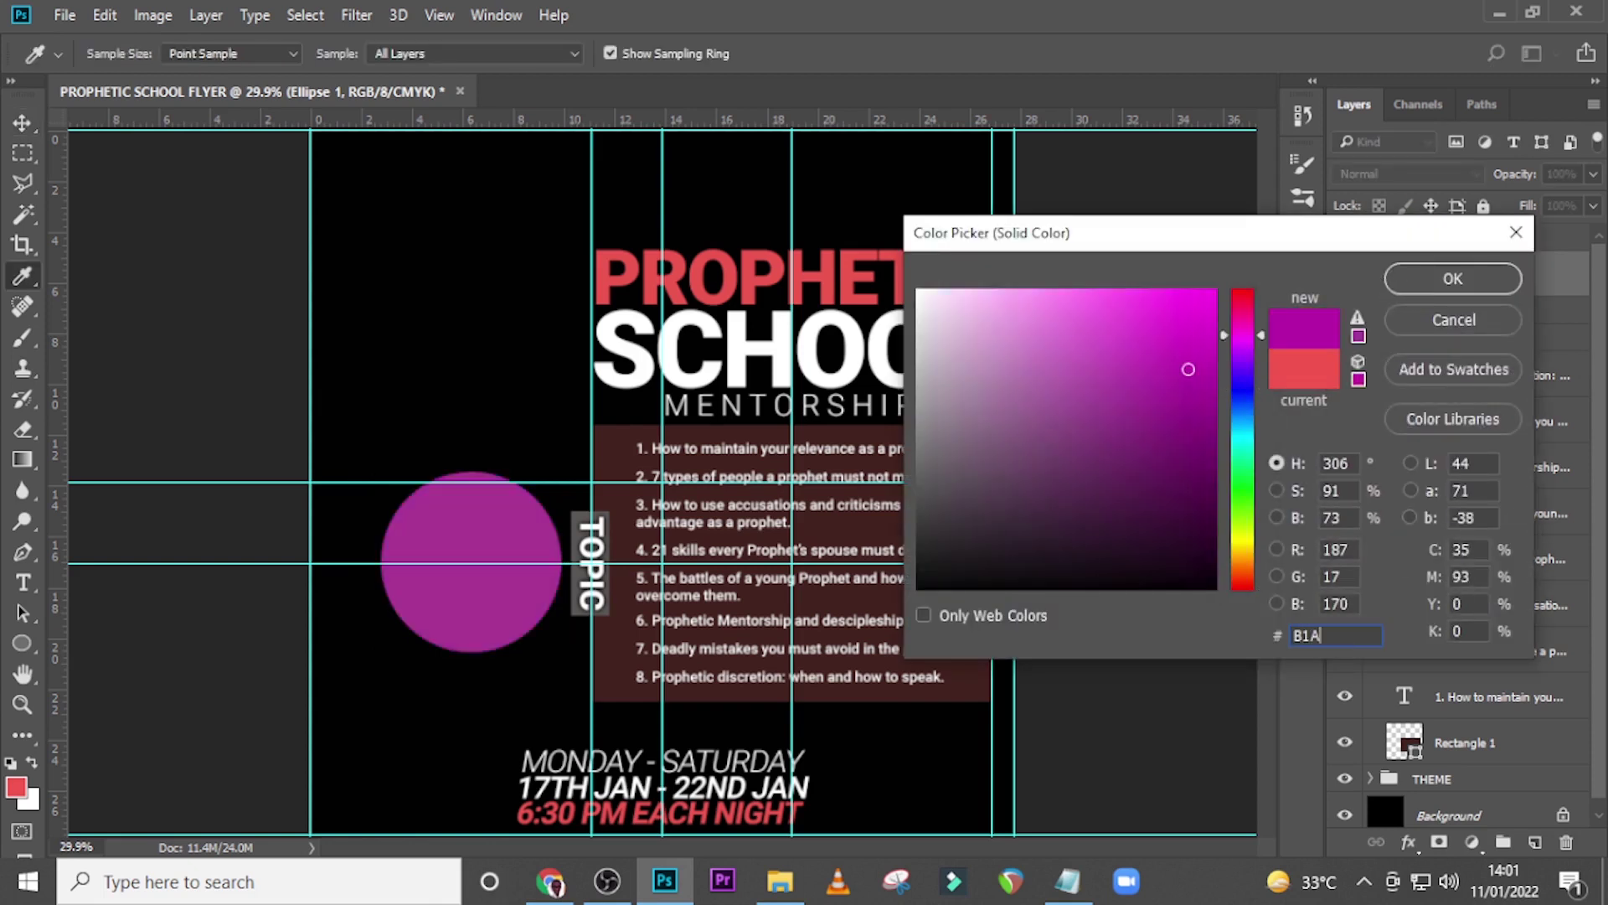
type("FA")
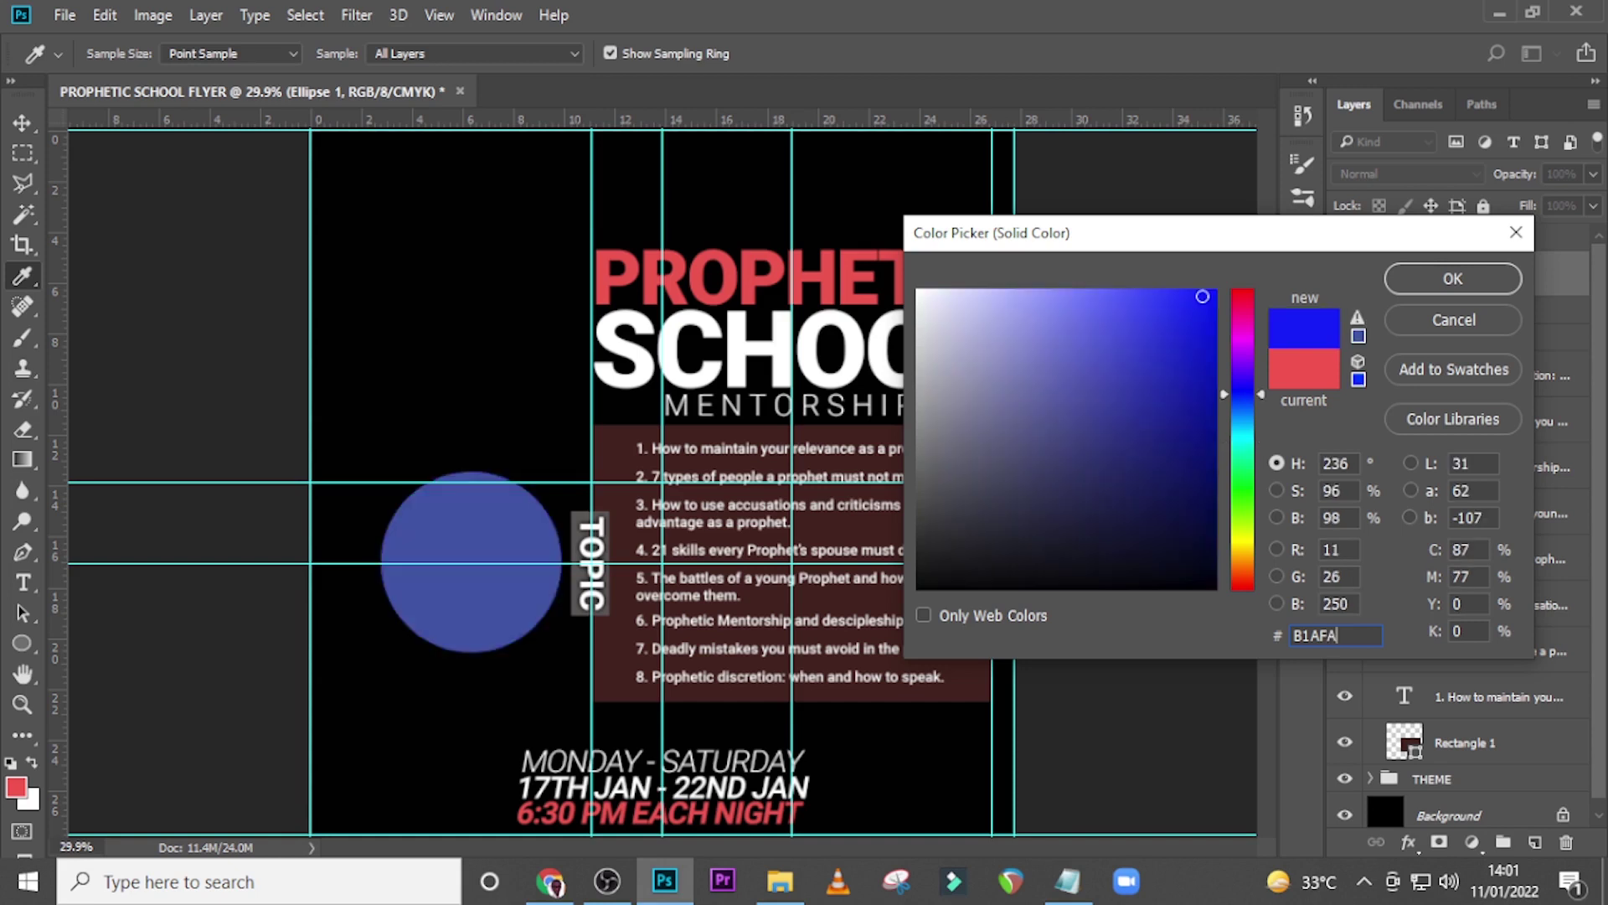
type("F")
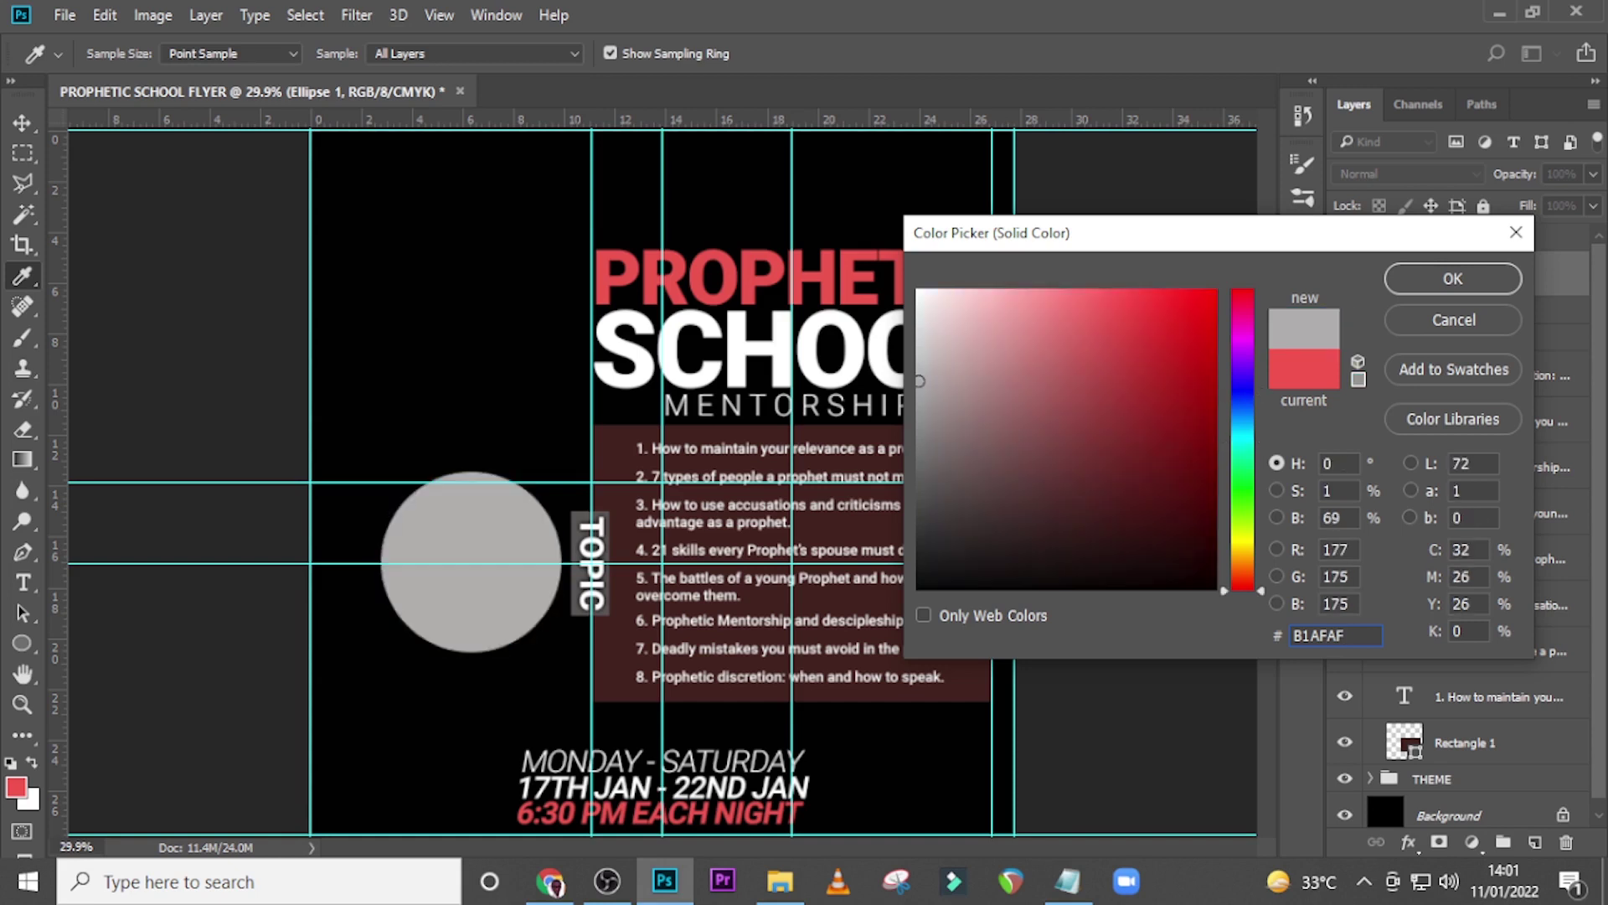
left_click(1452, 278)
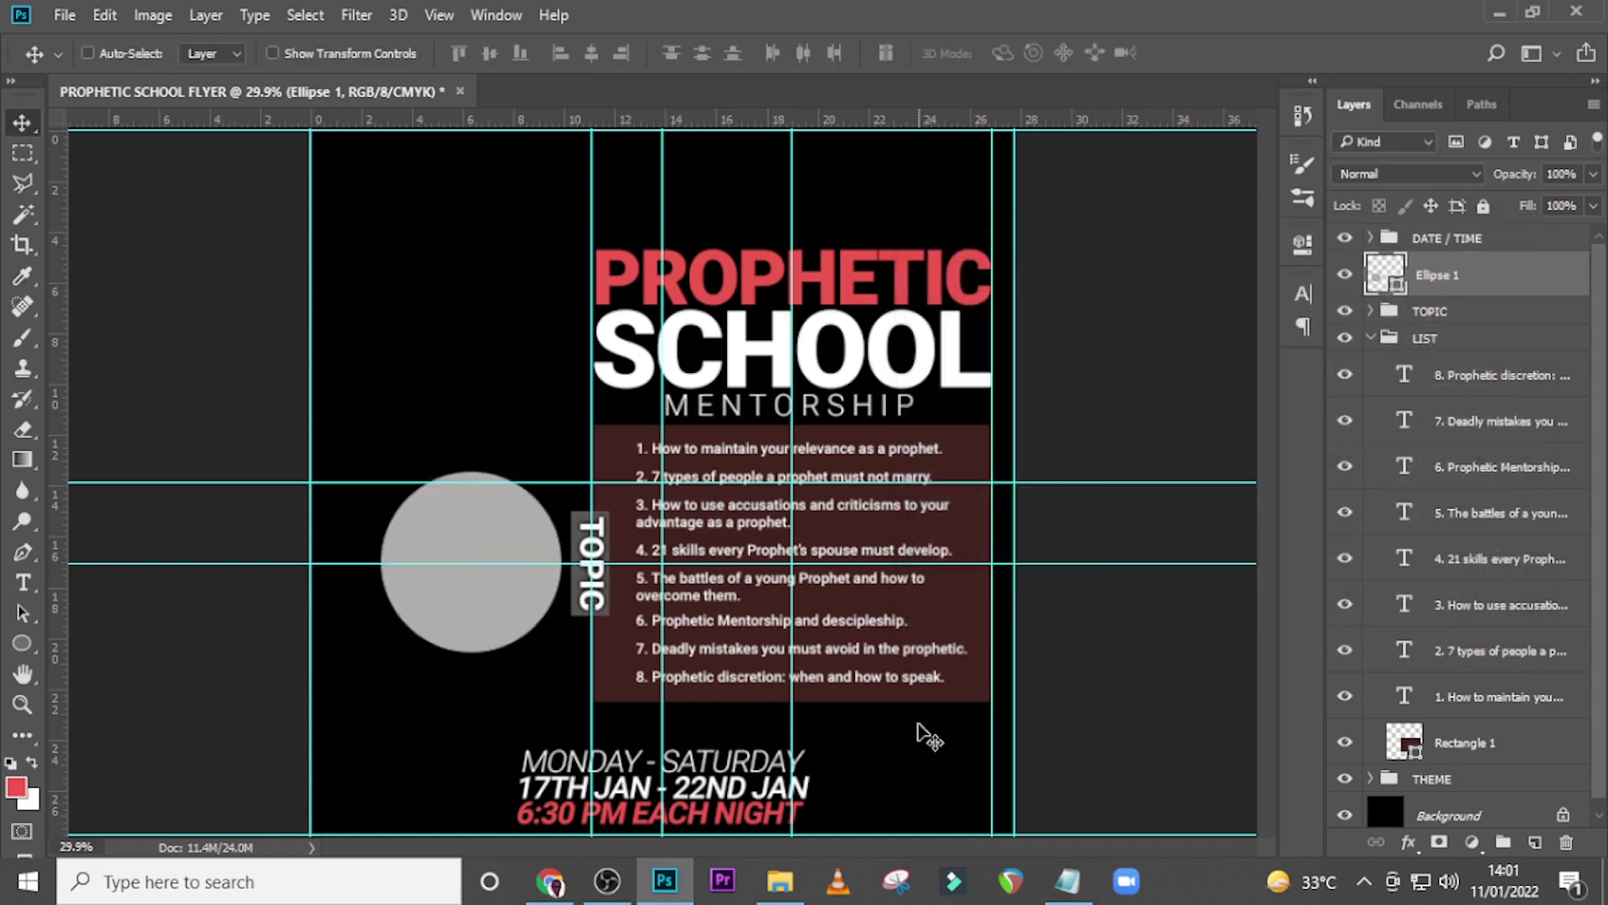
Place the businessperson photo from the DONE folder, enlarge it with the head over the grey circle, and clip it to the circle
left_click(779, 882)
left_click_drag(643, 322, 593, 444)
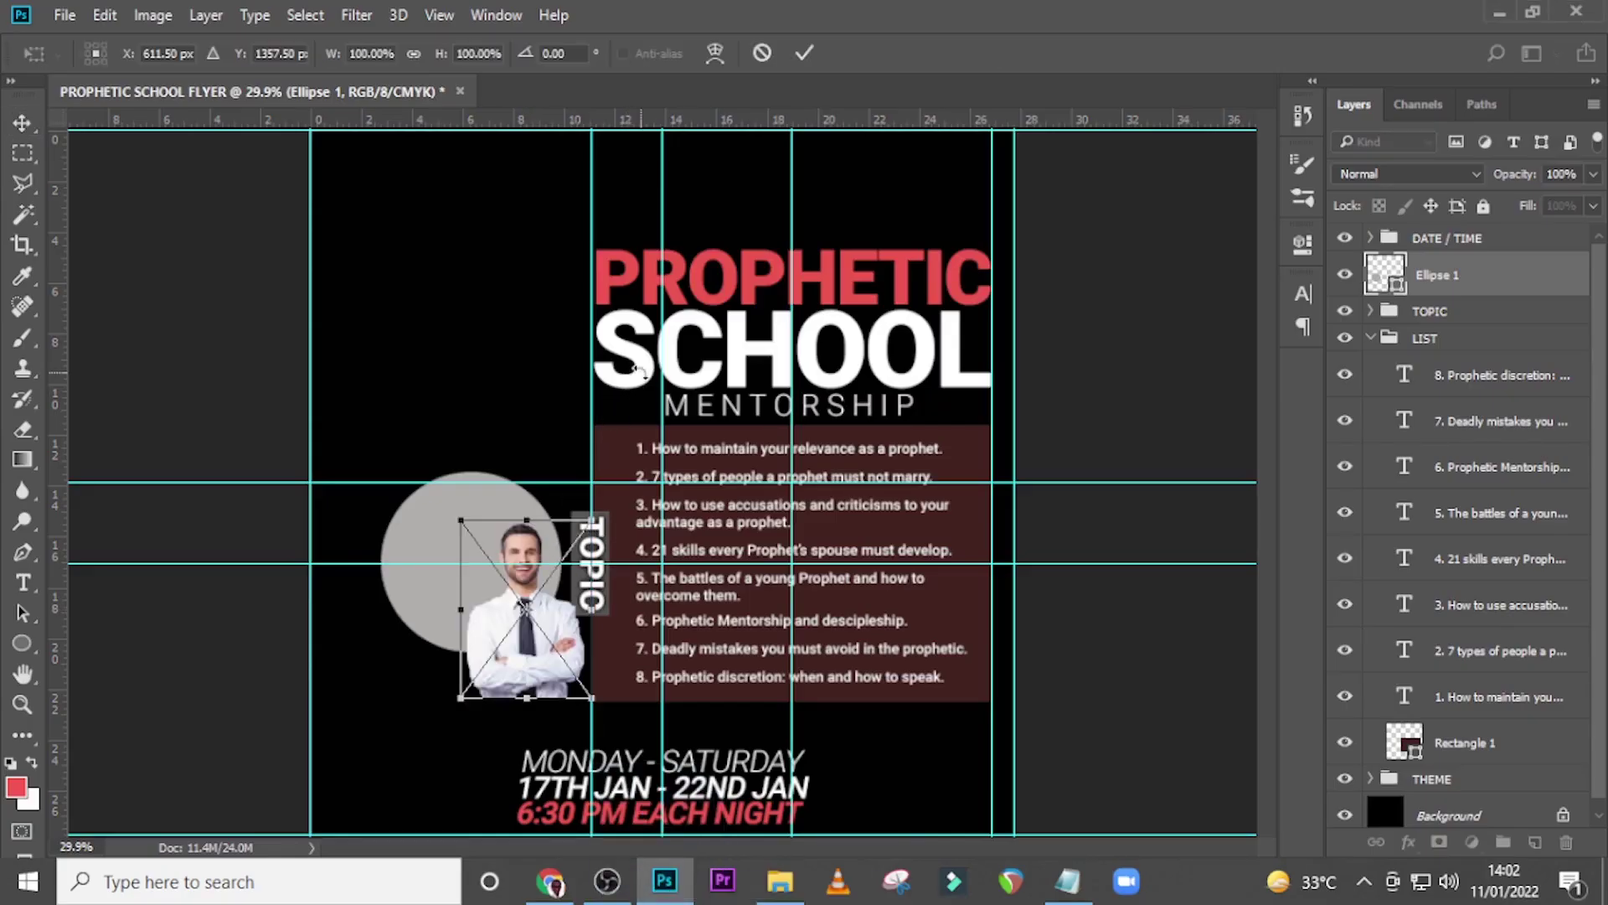
left_click_drag(595, 520, 658, 420)
left_click_drag(562, 580, 516, 607)
key("Return")
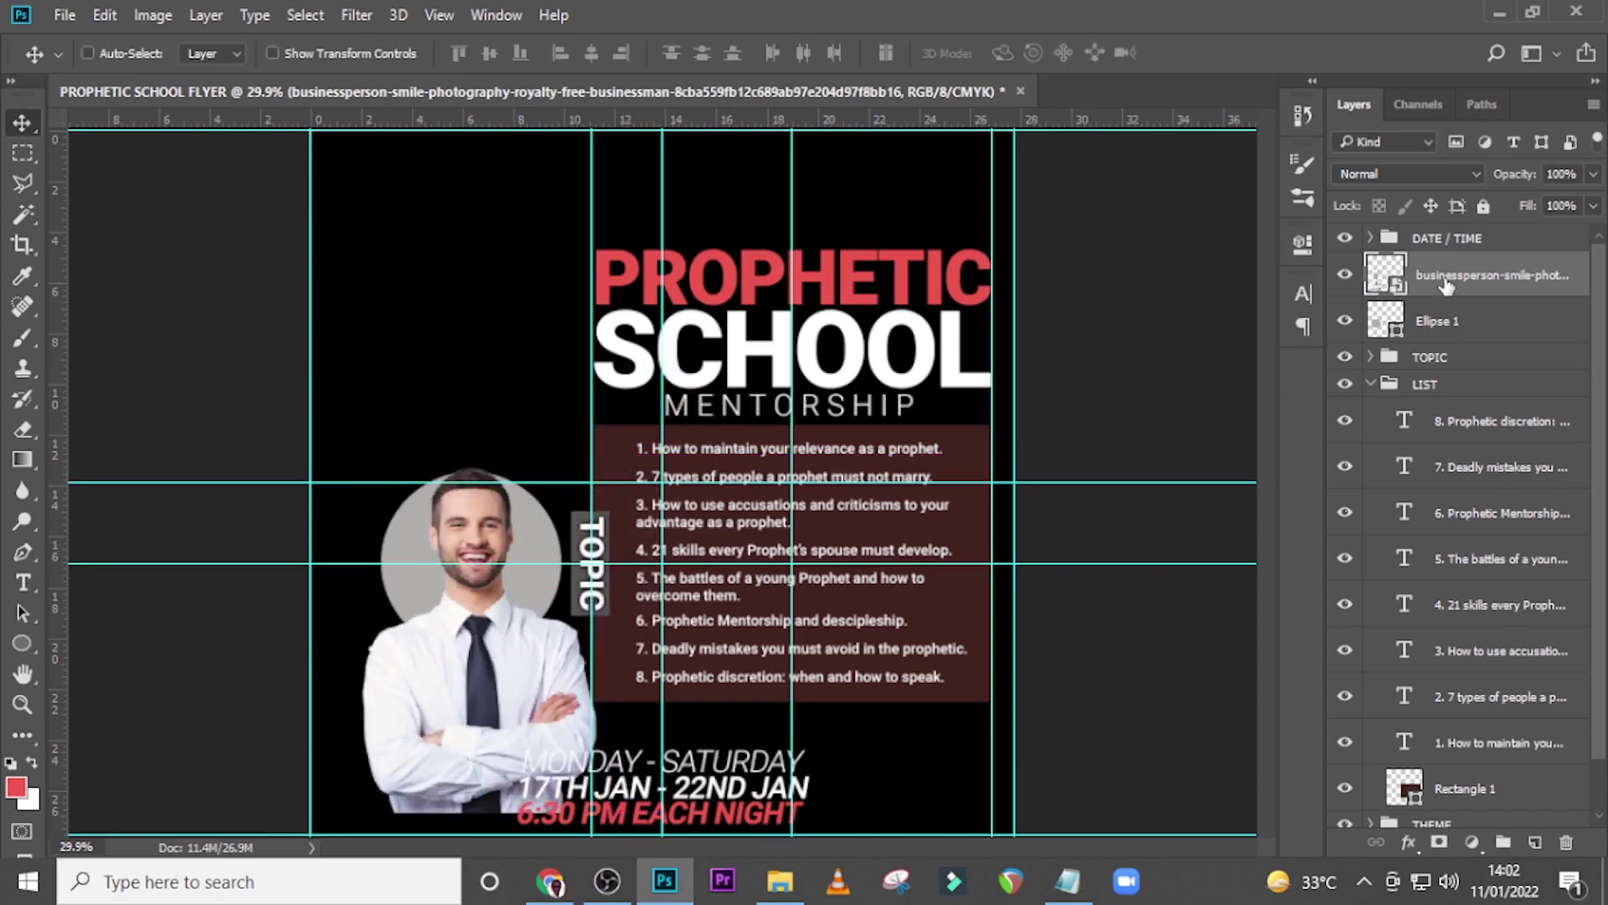
right_click(1445, 278)
left_click(1016, 620)
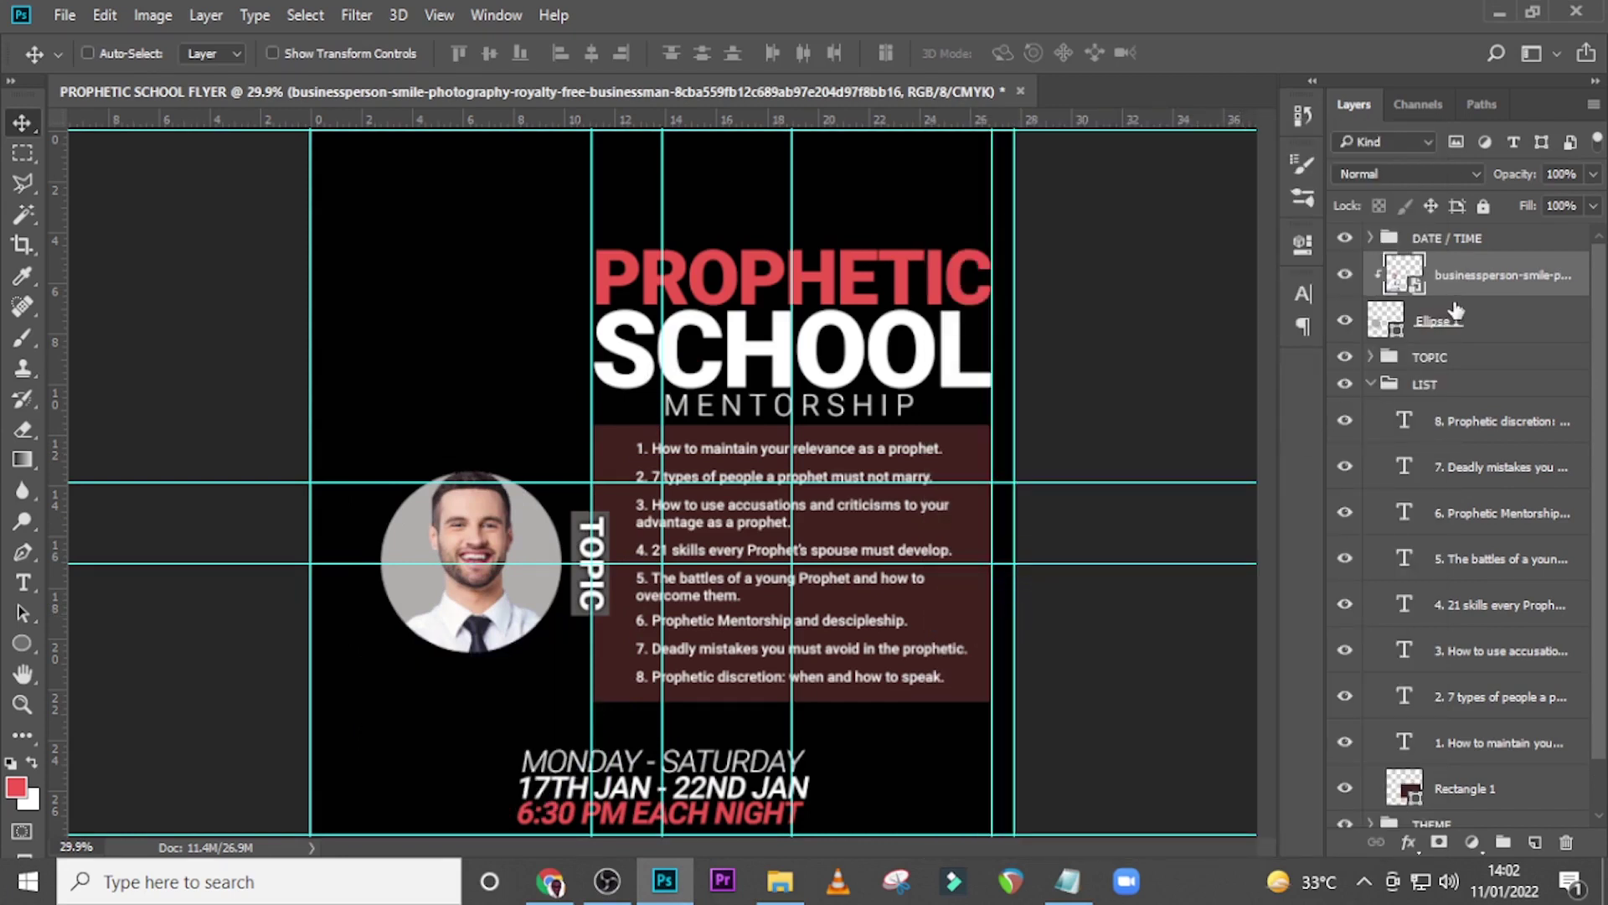
Group the photo and circle as MODEL above the DATE / TIME group, and collapse the LIST group
left_click(1444, 329, "ctrl")
left_click_drag(1459, 289, 1463, 225)
key("ctrl+g")
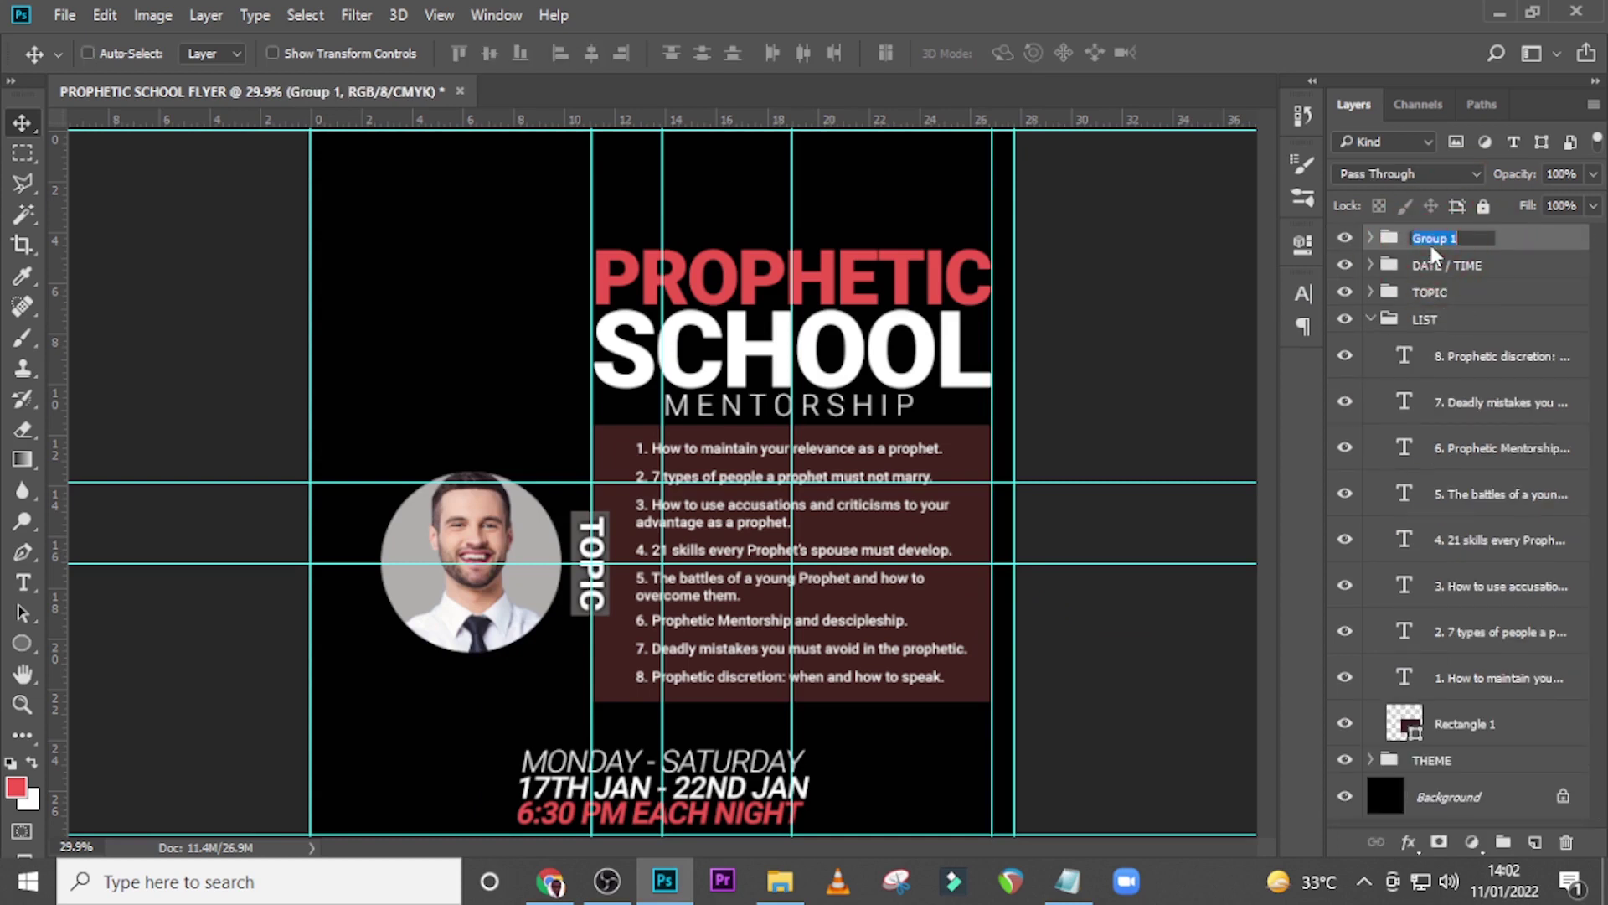
type("MODEL")
key("Return")
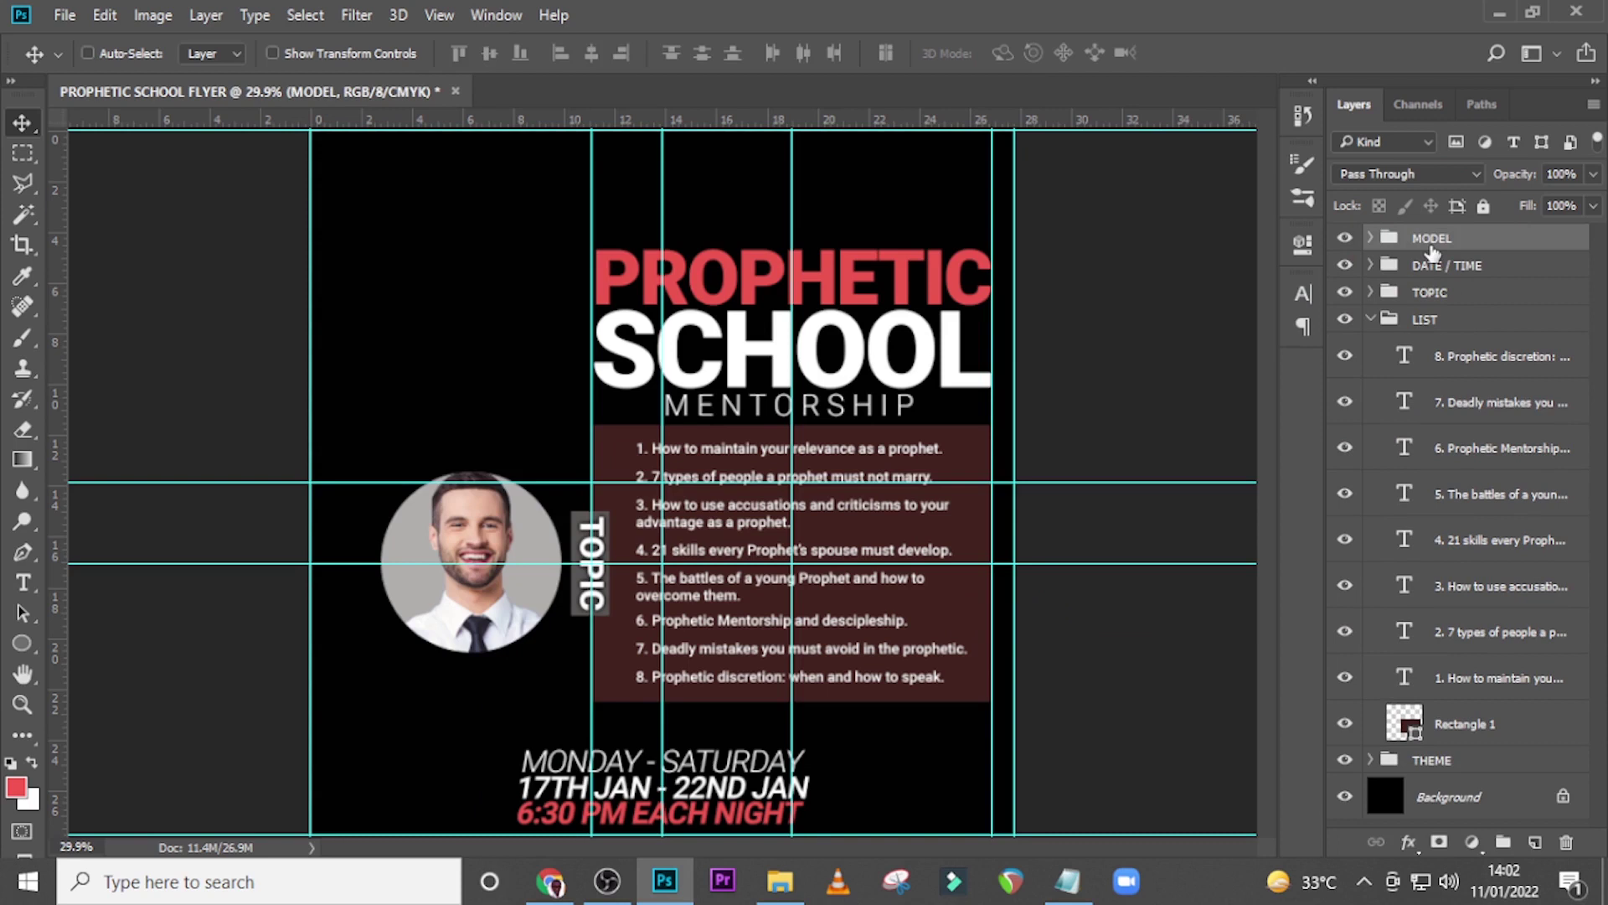
left_click(1371, 319)
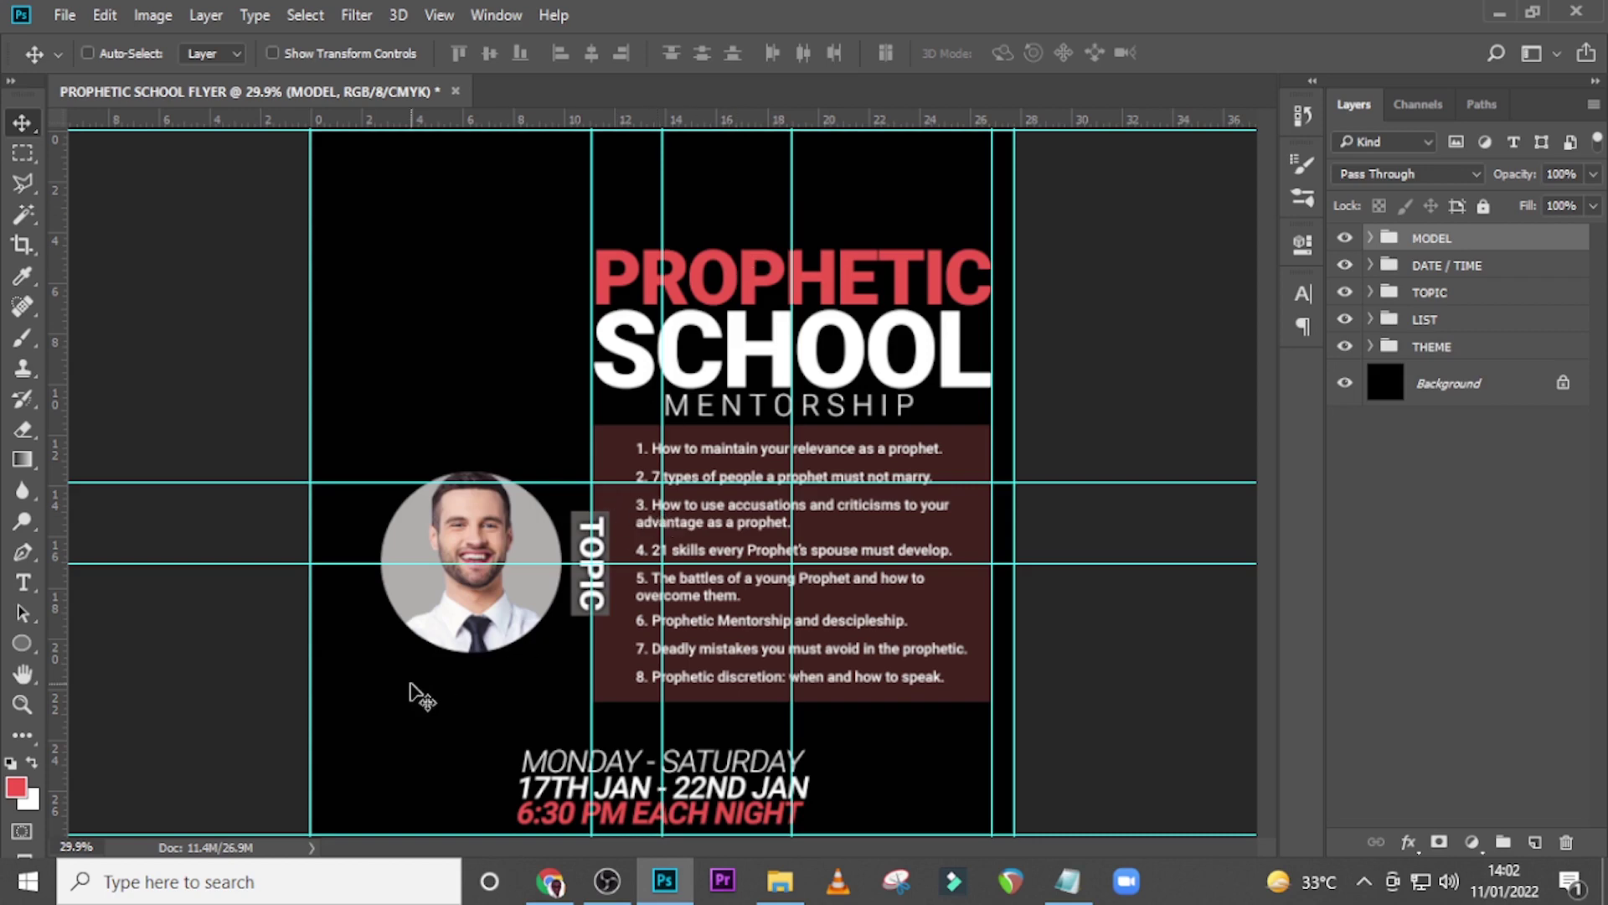
Place the Instagram logo PNG from the DONE folder onto the flyer at 100% scale
left_click(780, 881)
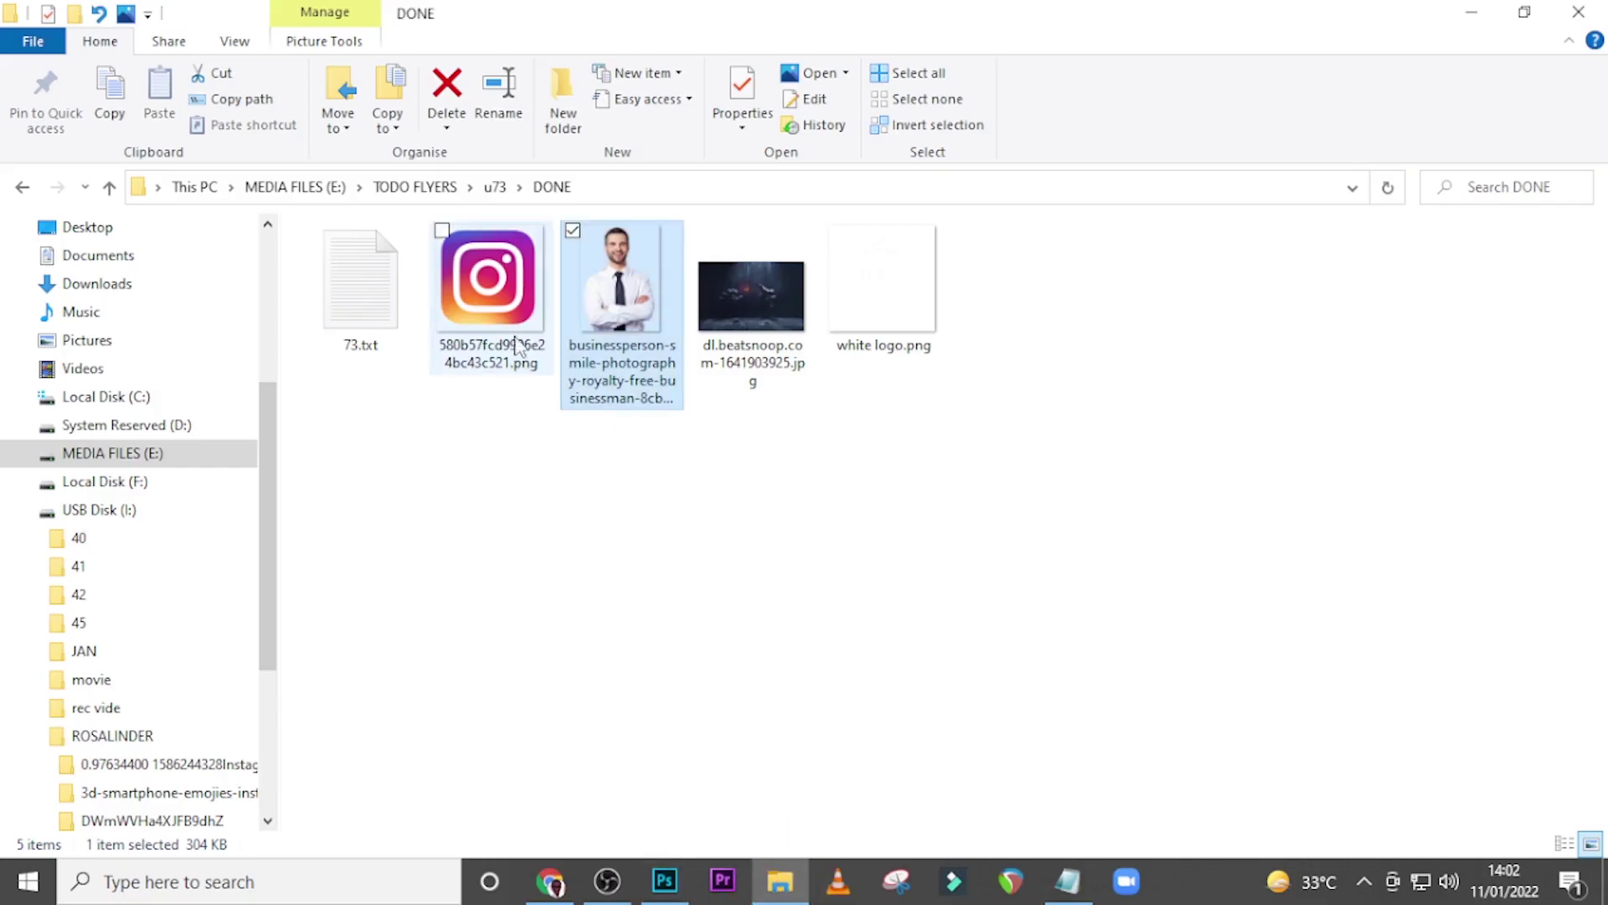
left_click_drag(488, 281, 620, 545)
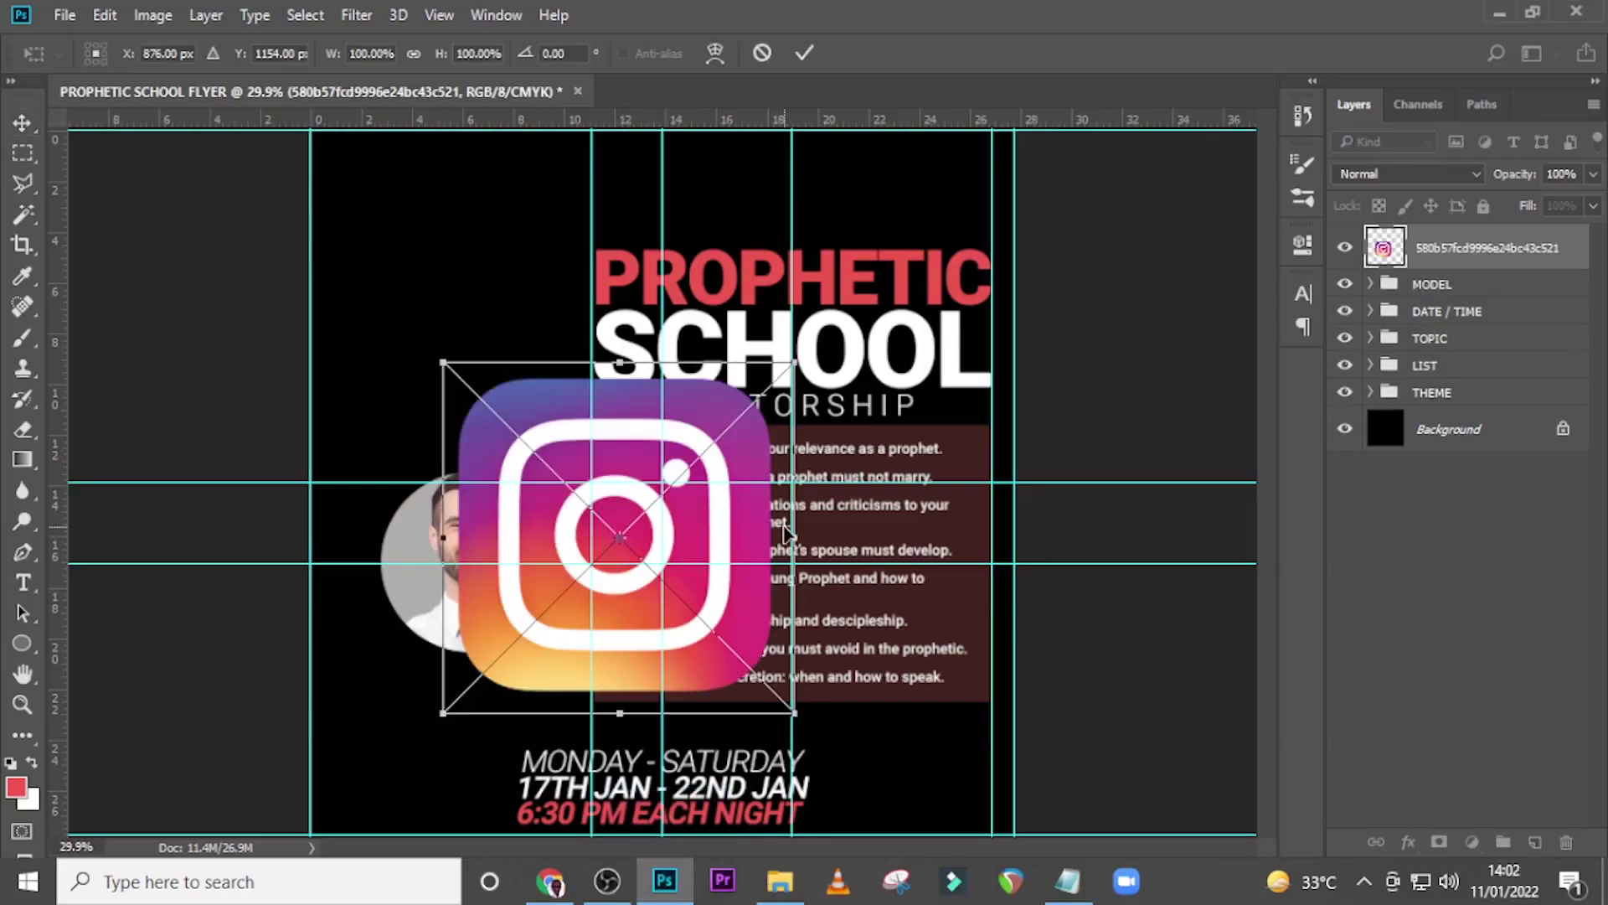
key("Return")
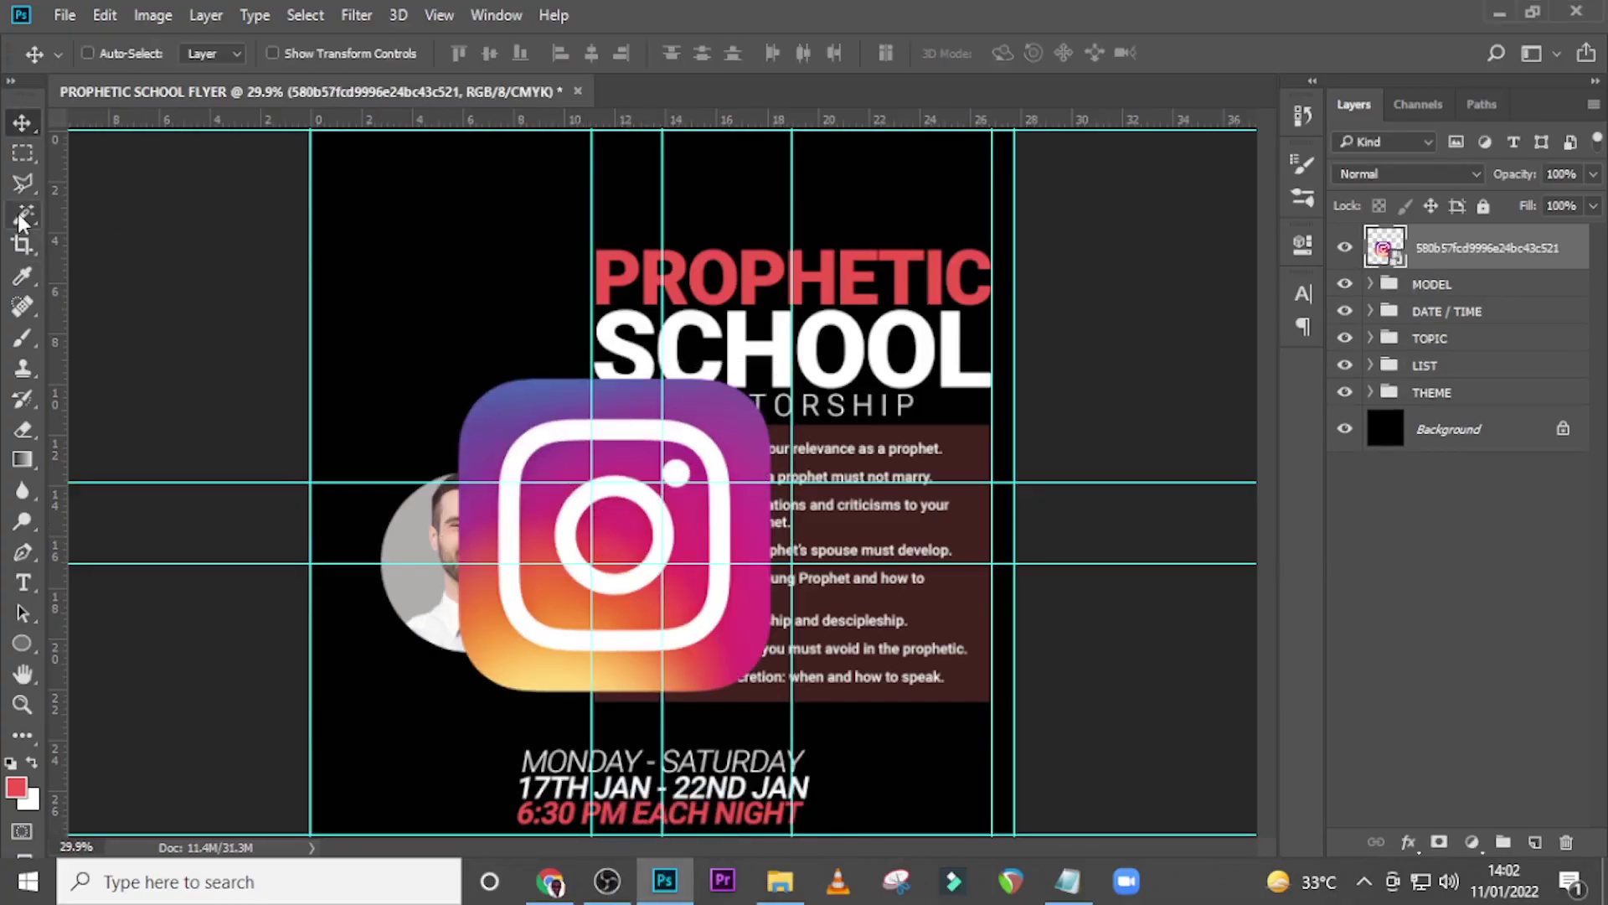
Select the Instagram logo's white frame and lens ring with the Magic Wand and turn the selection into a layer mask
left_click_drag(18, 214, 130, 237)
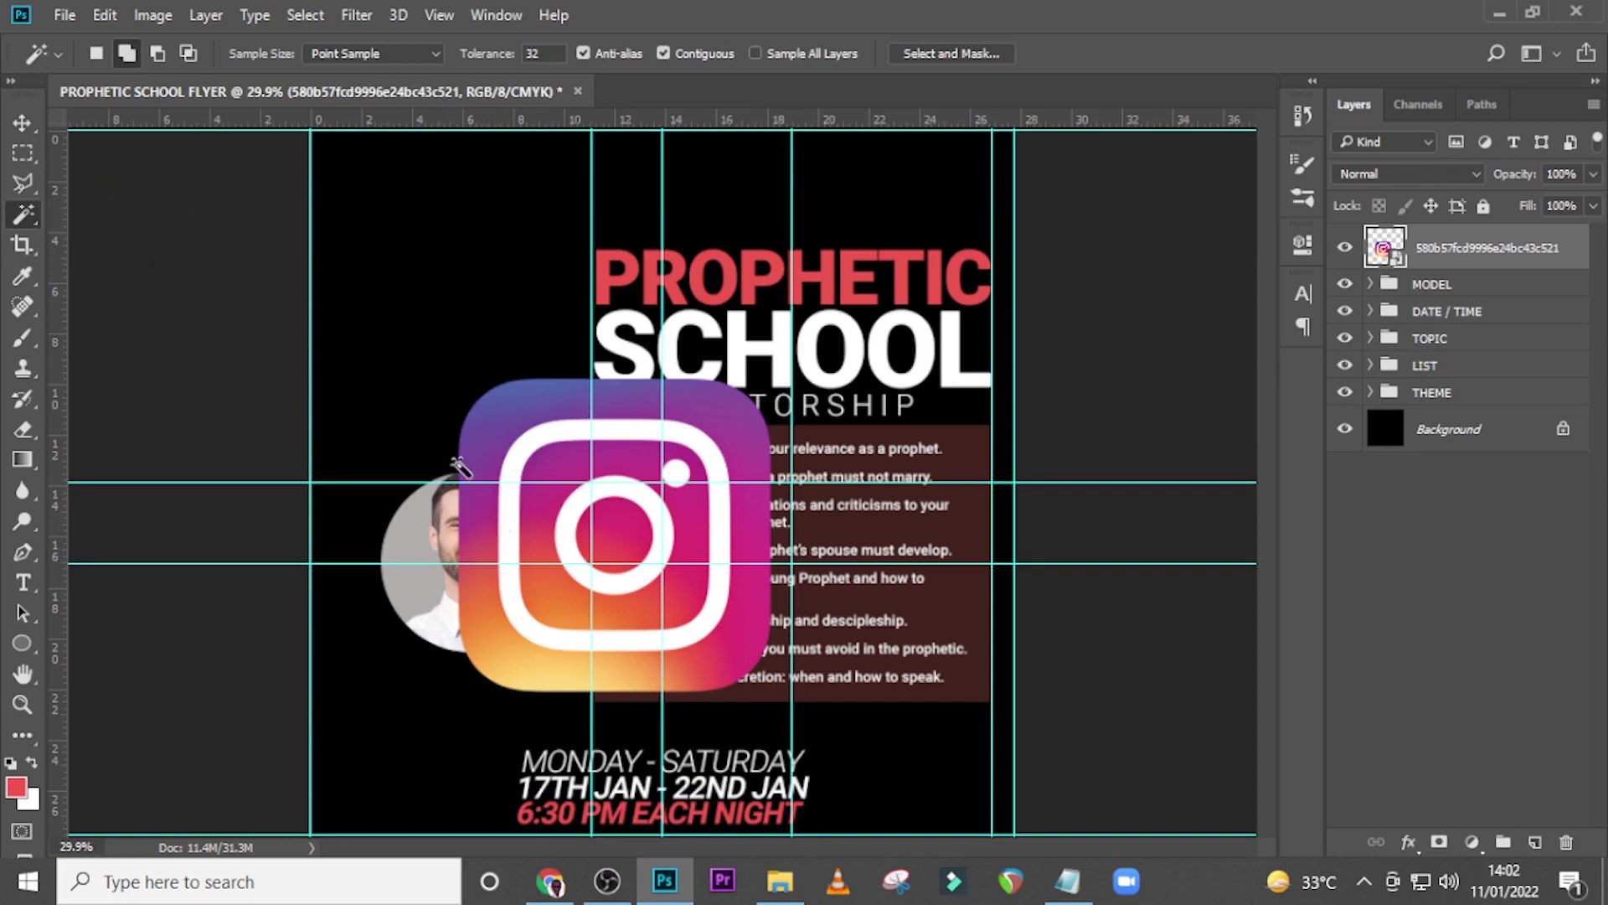
left_click(508, 520)
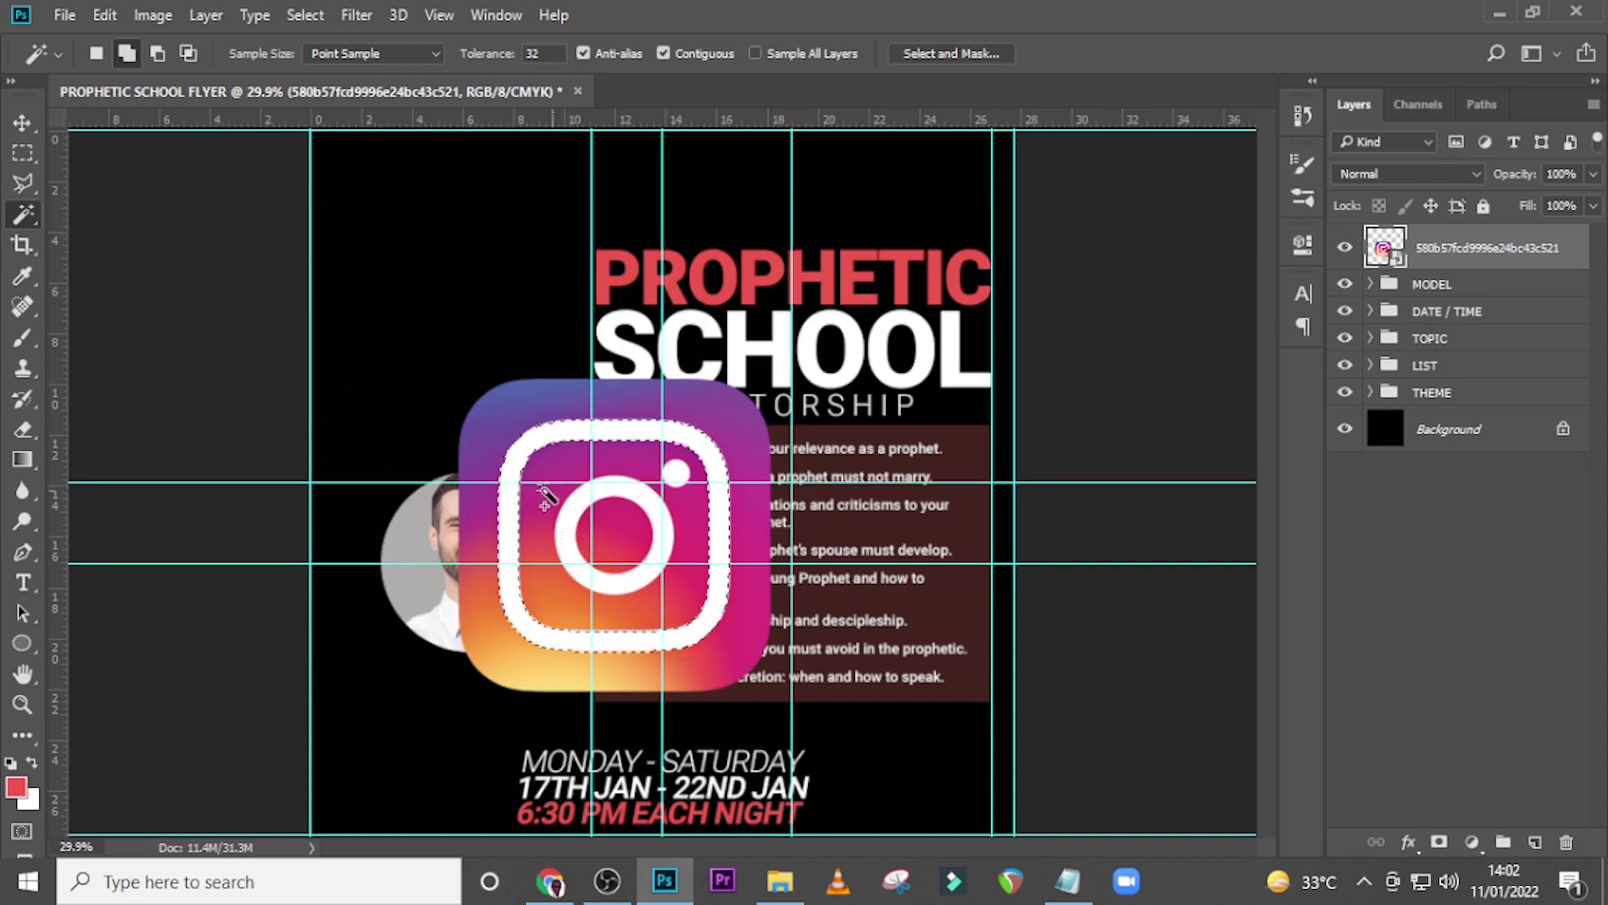
left_click(126, 55)
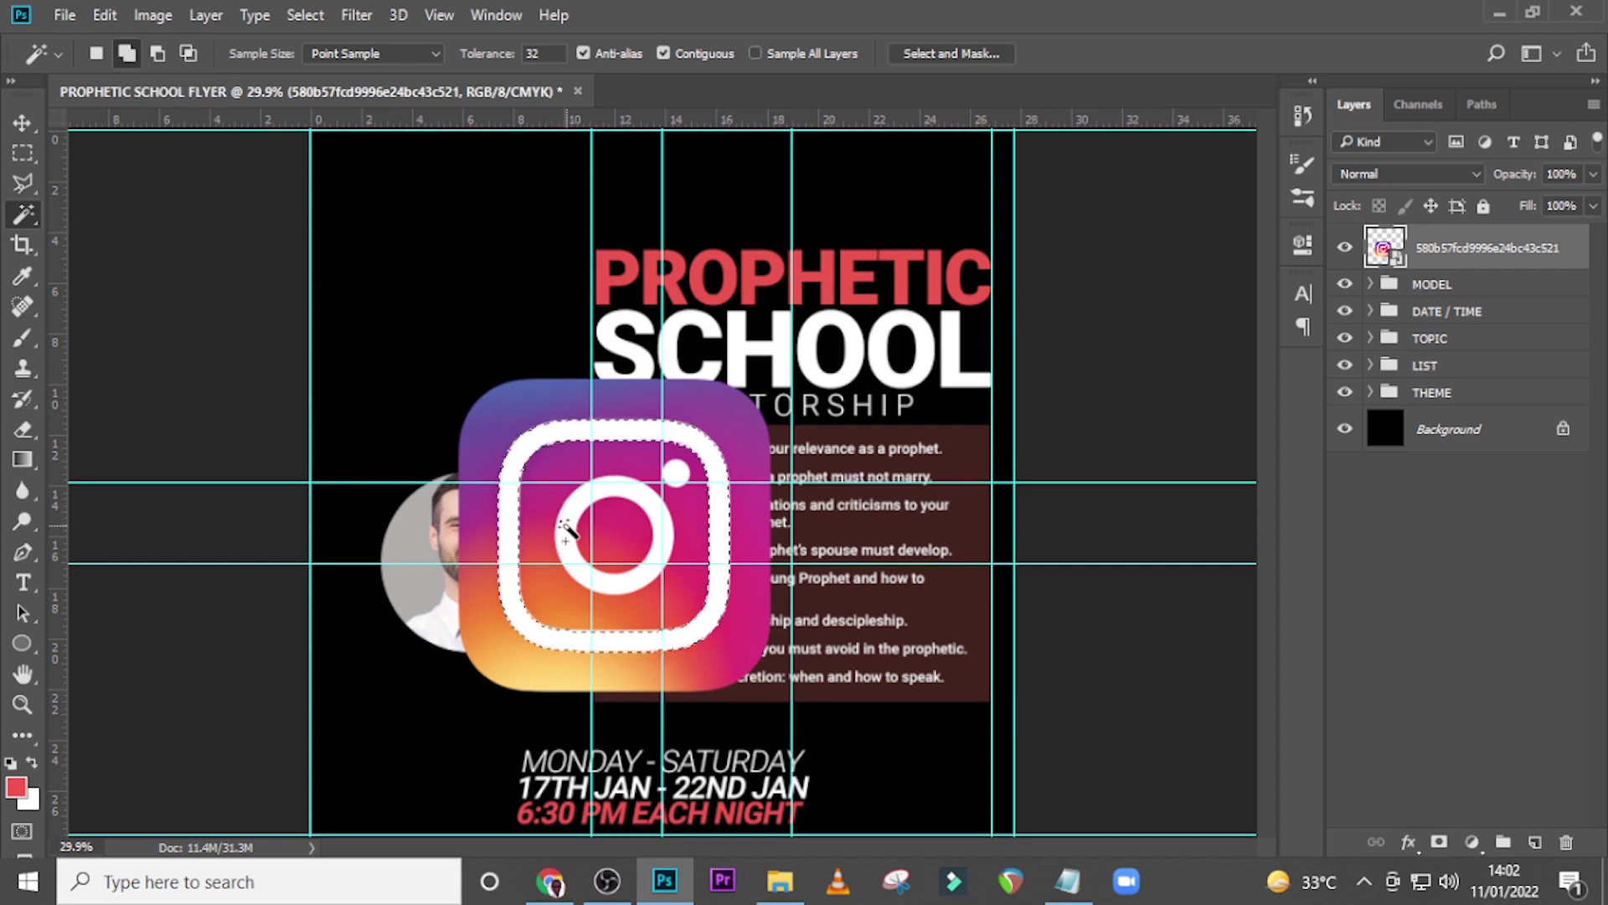
left_click(565, 530)
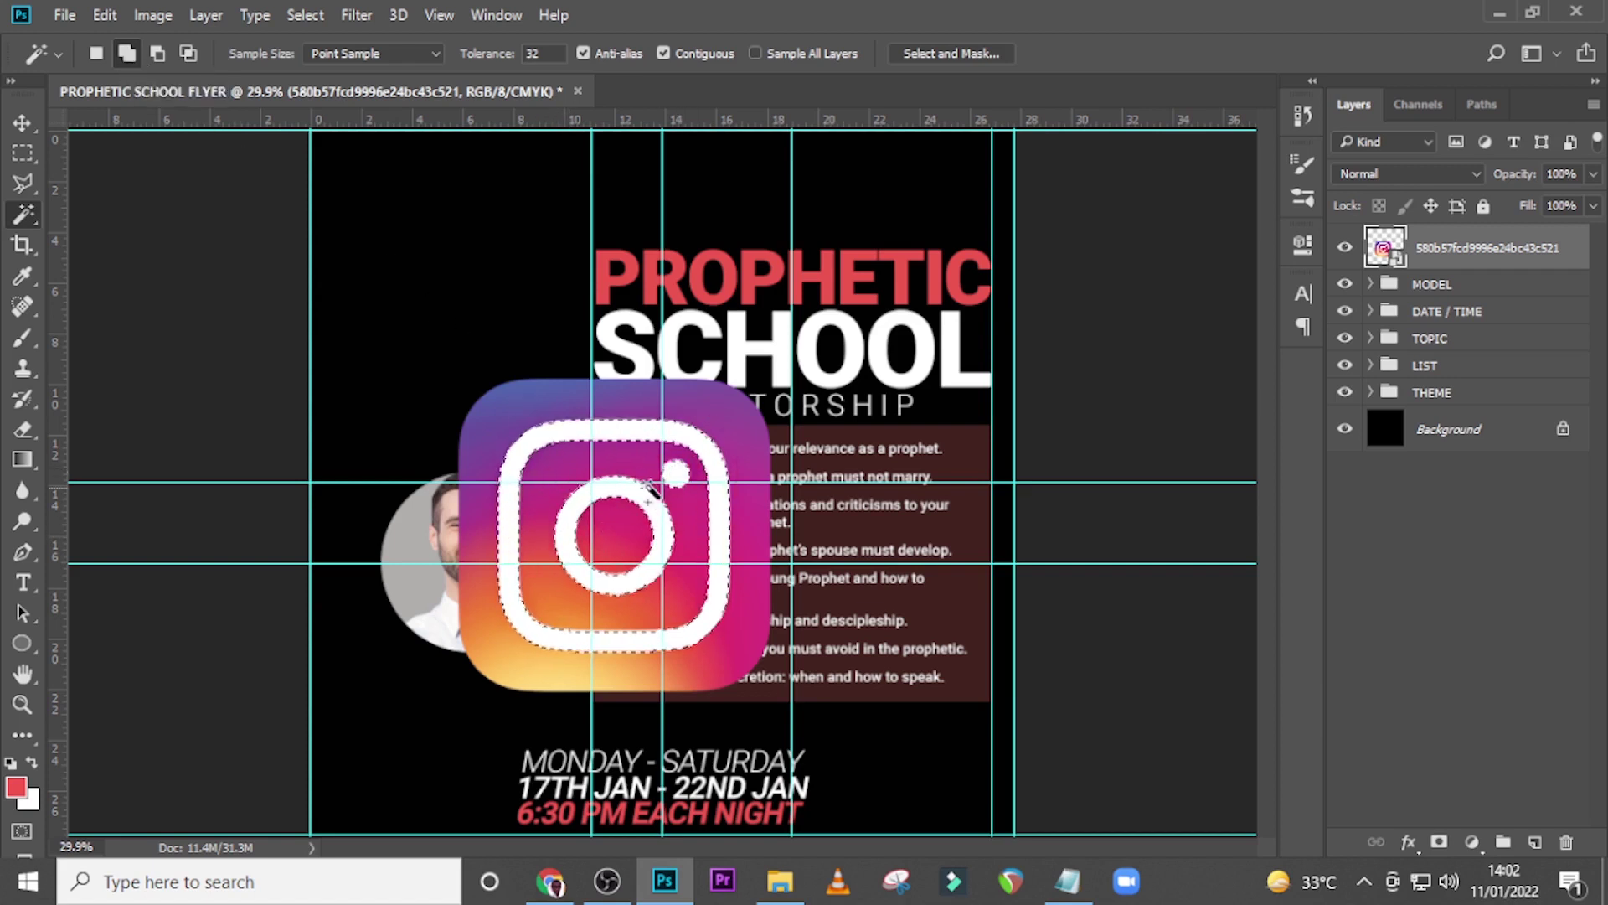
left_click(1439, 841)
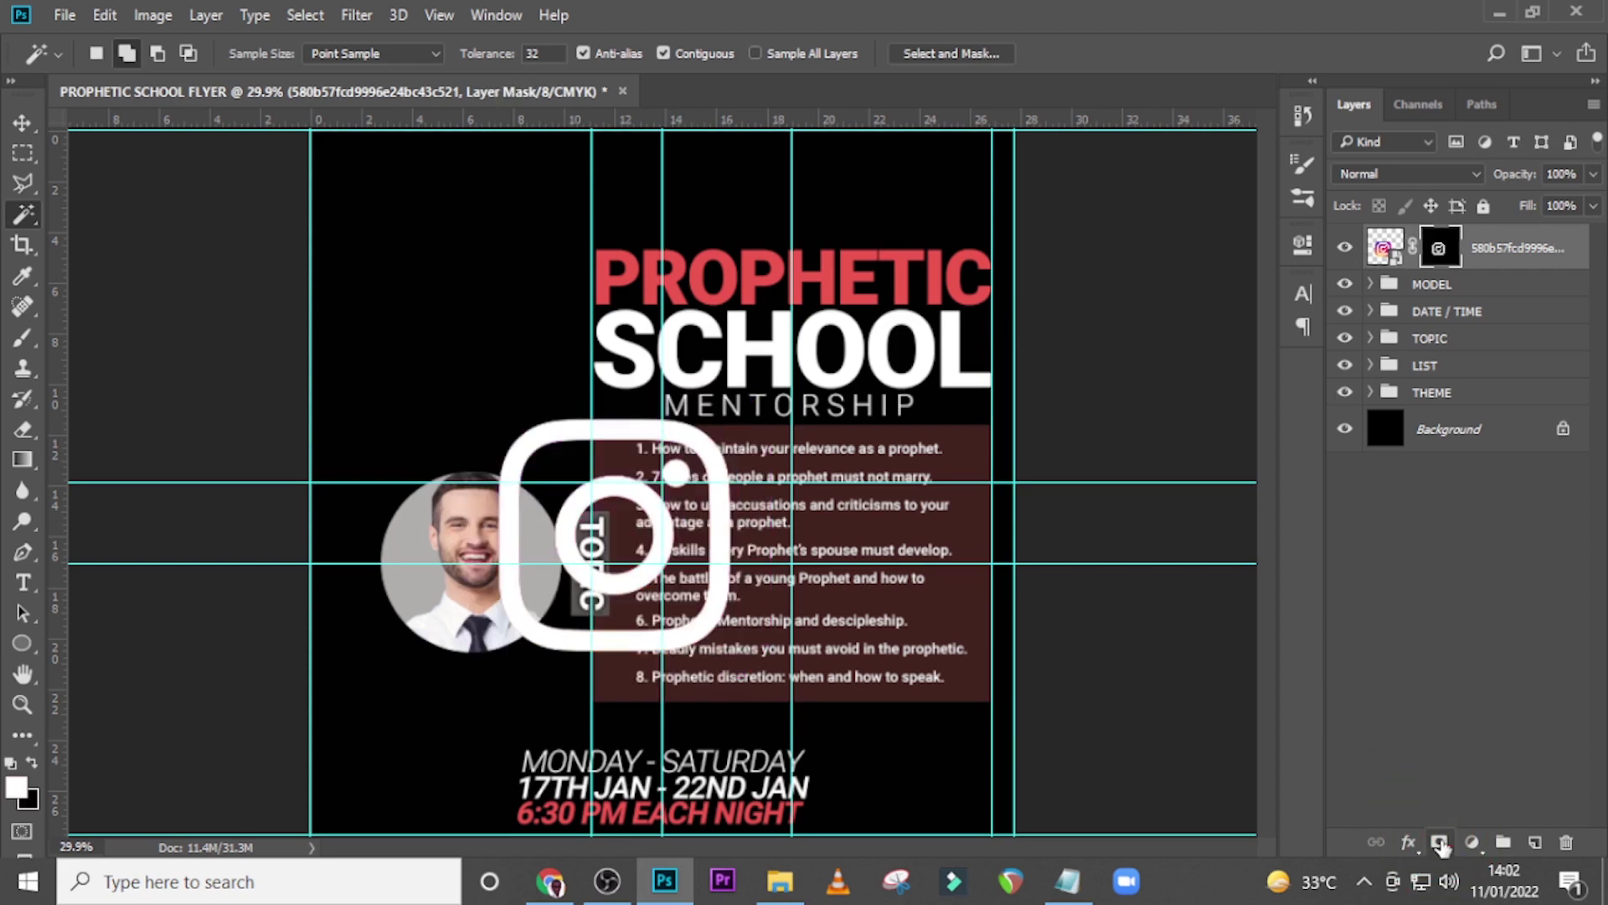
Invert the Instagram logo's layer mask and convert the masked layer to a smart object
double_click(1439, 252)
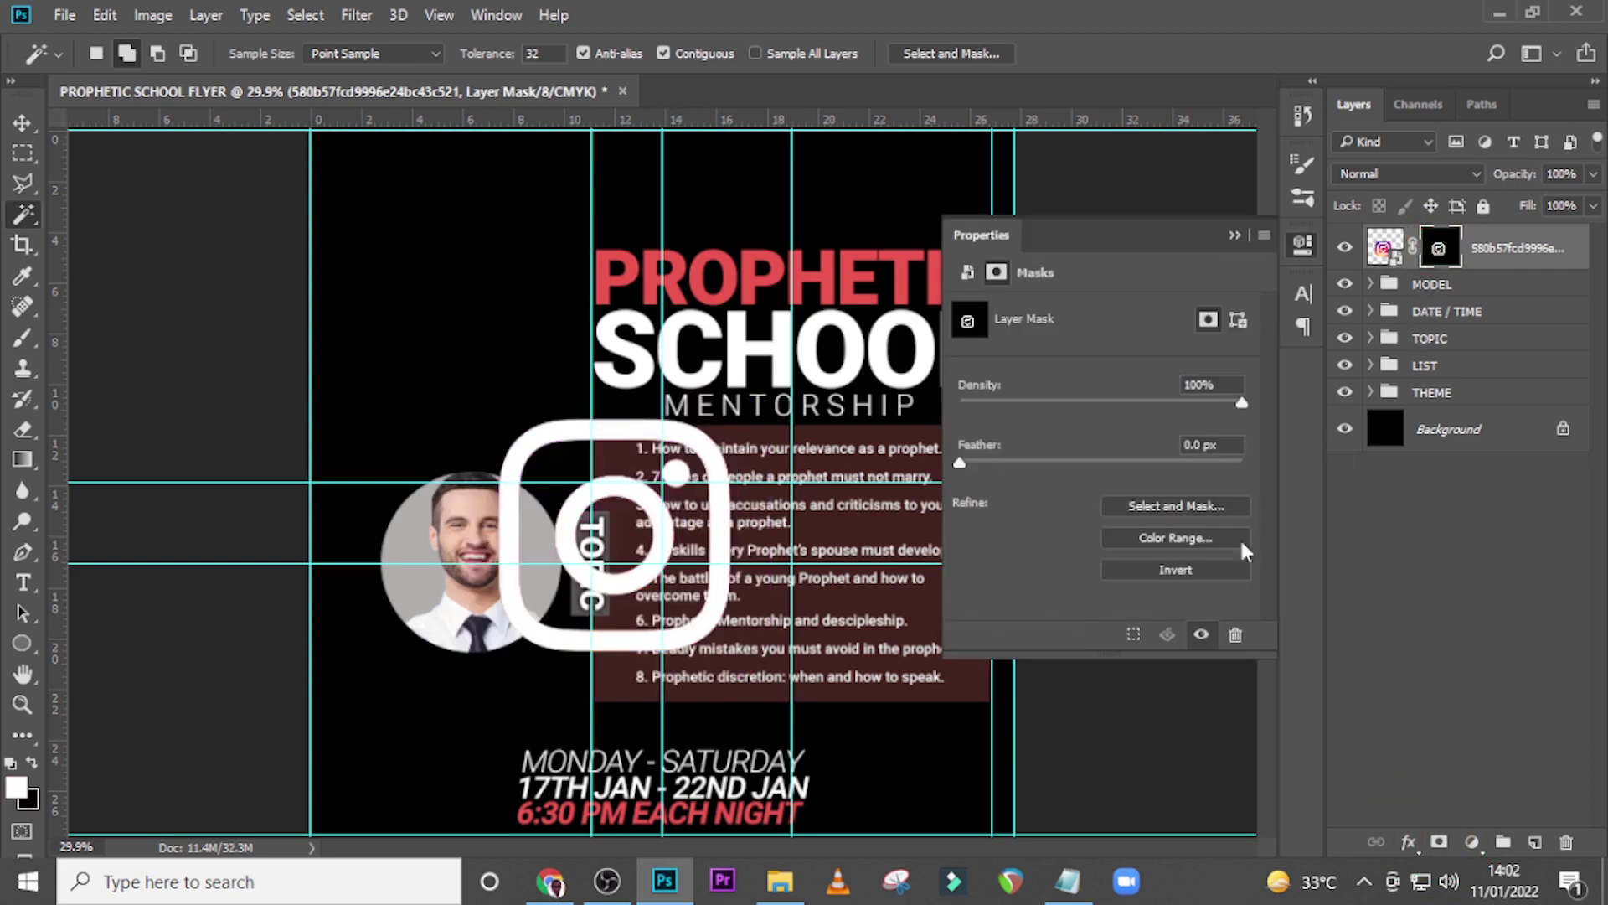
left_click(1177, 569)
left_click(1234, 236)
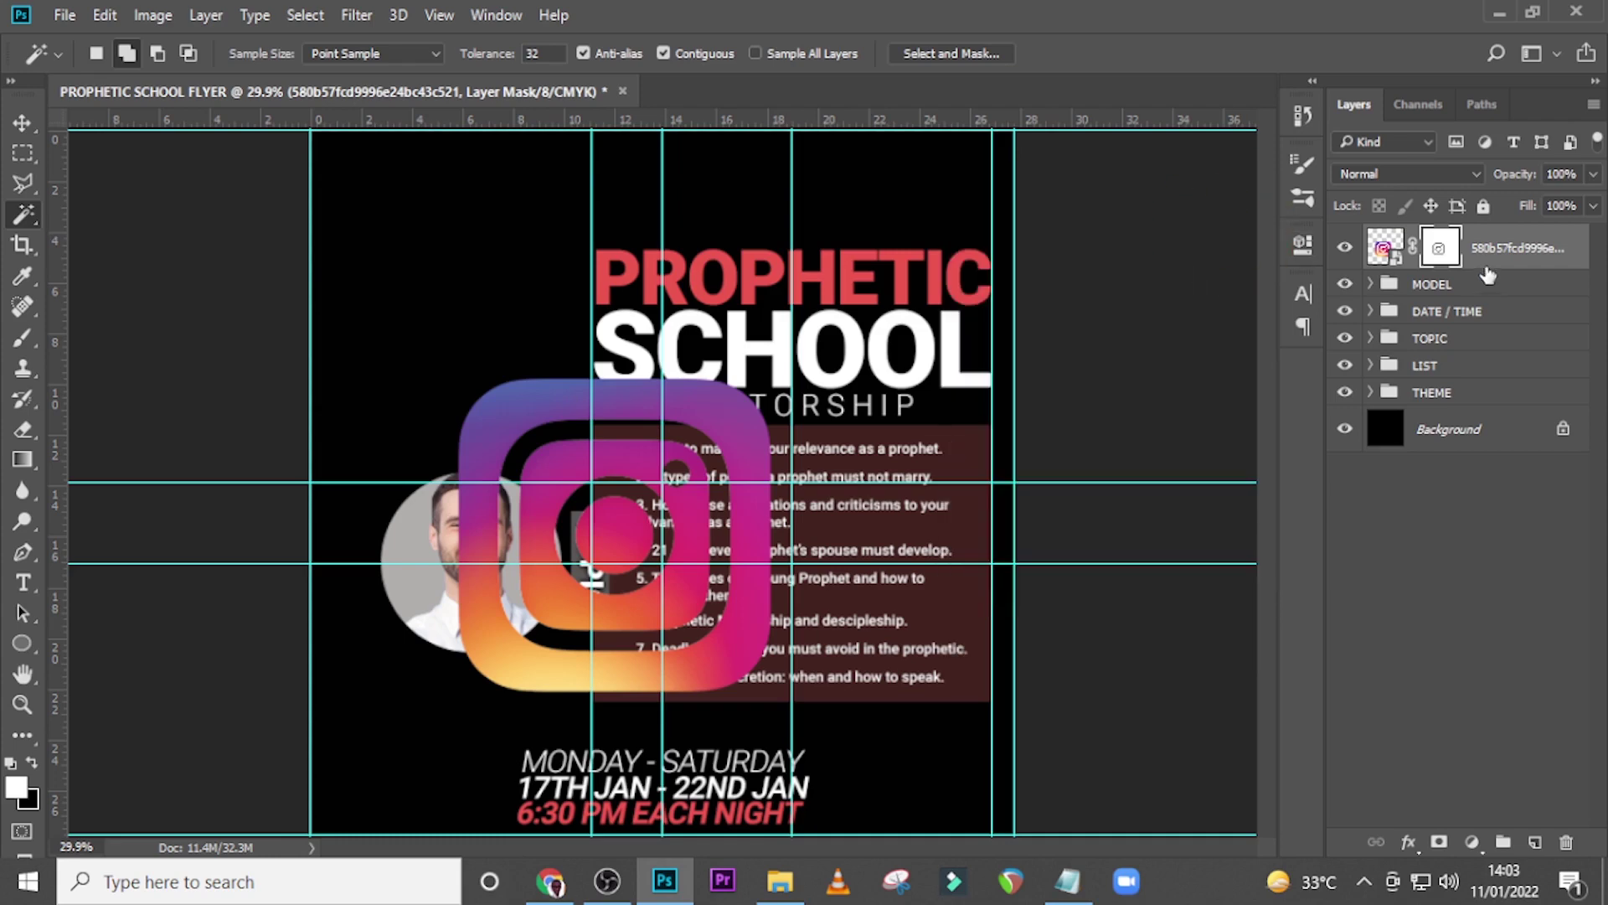
right_click(1541, 239)
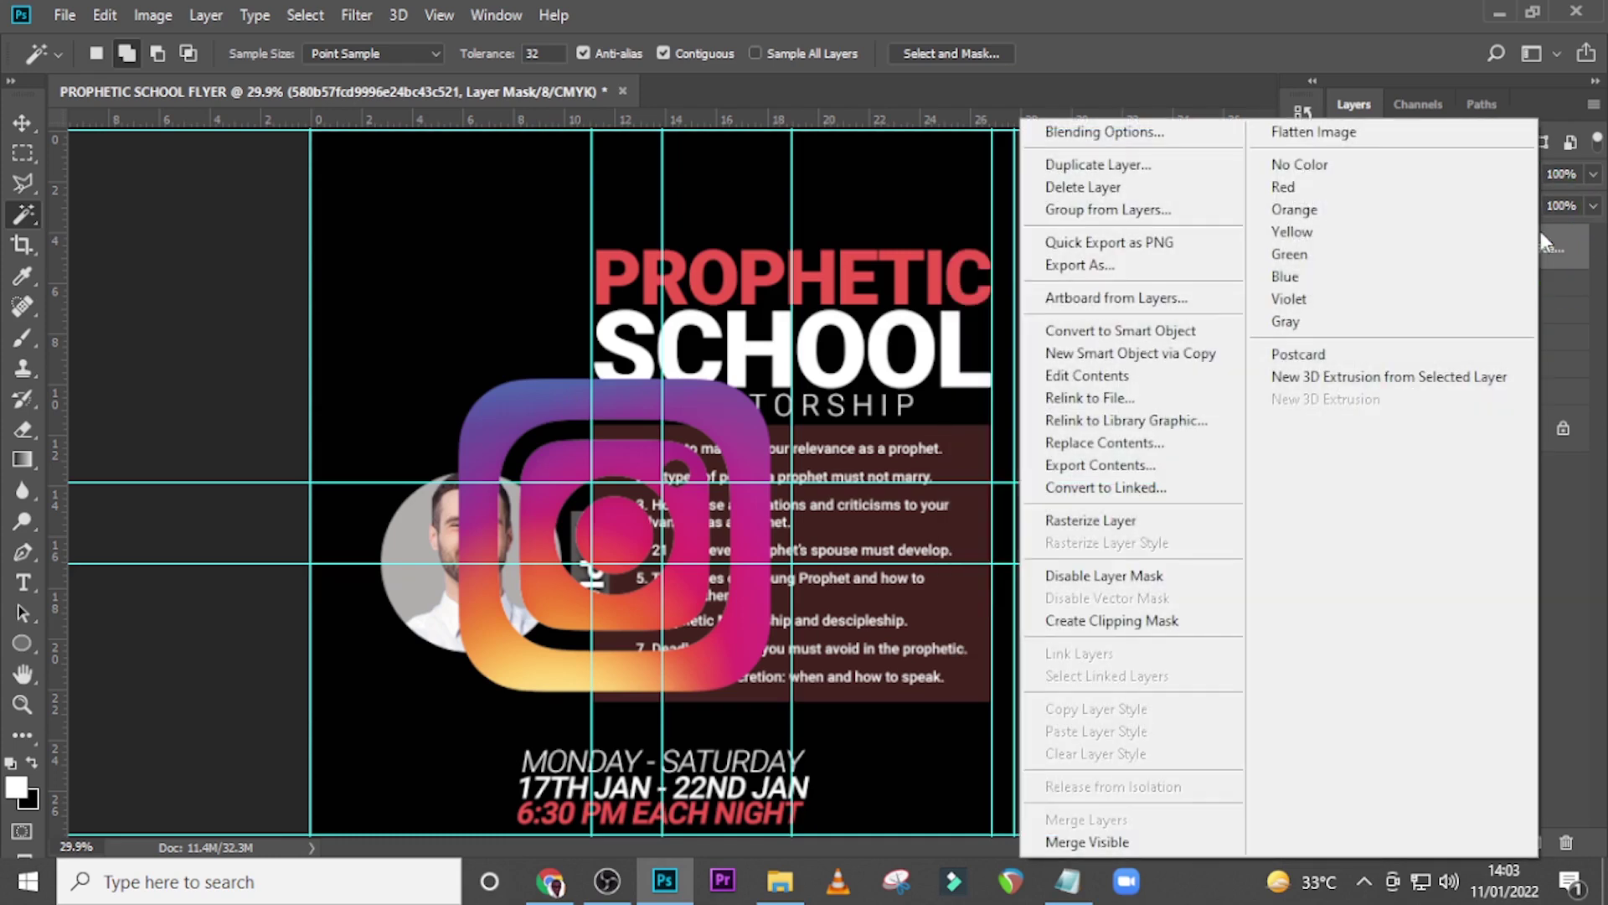
left_click(1117, 332)
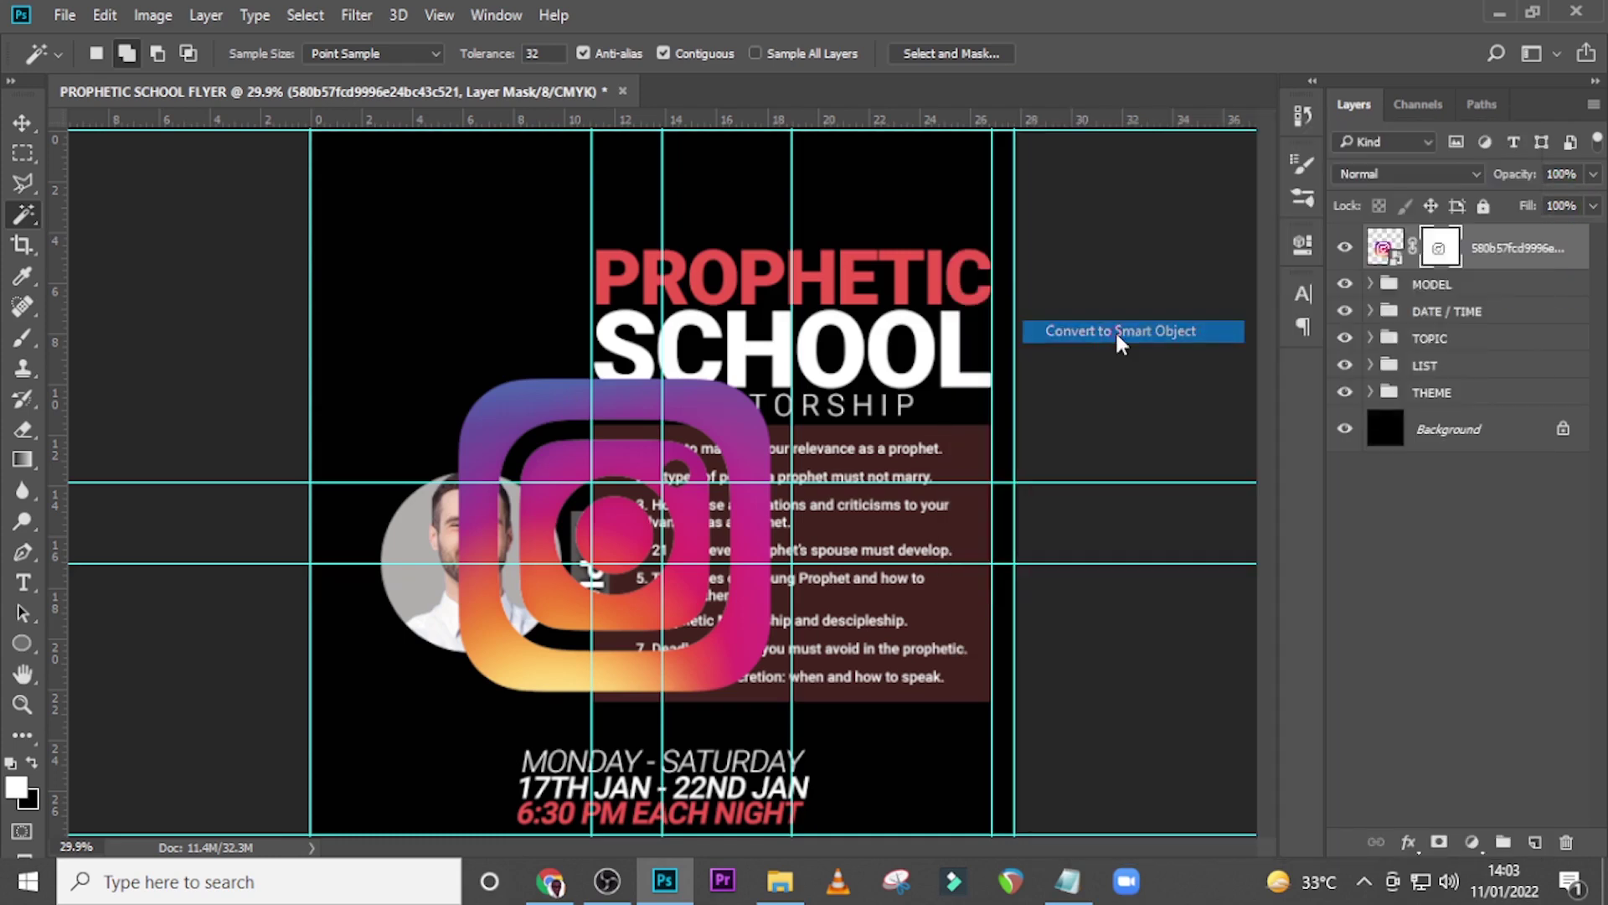
Apply a white Color Overlay in Normal mode at 100% opacity to the Instagram logo
double_click(1579, 244)
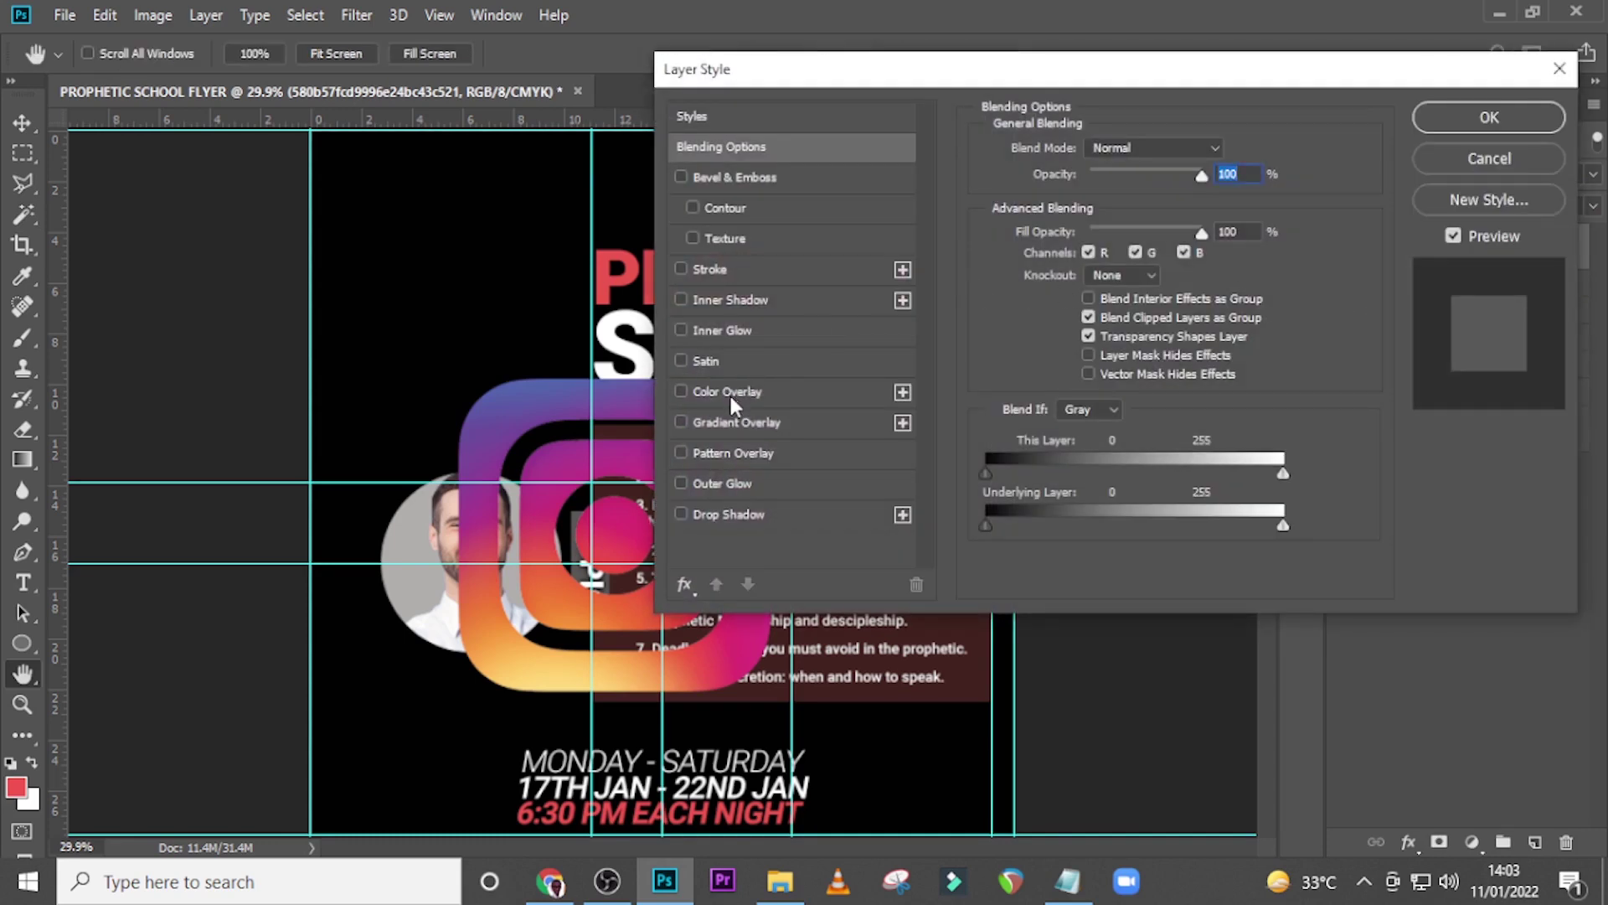
left_click(729, 392)
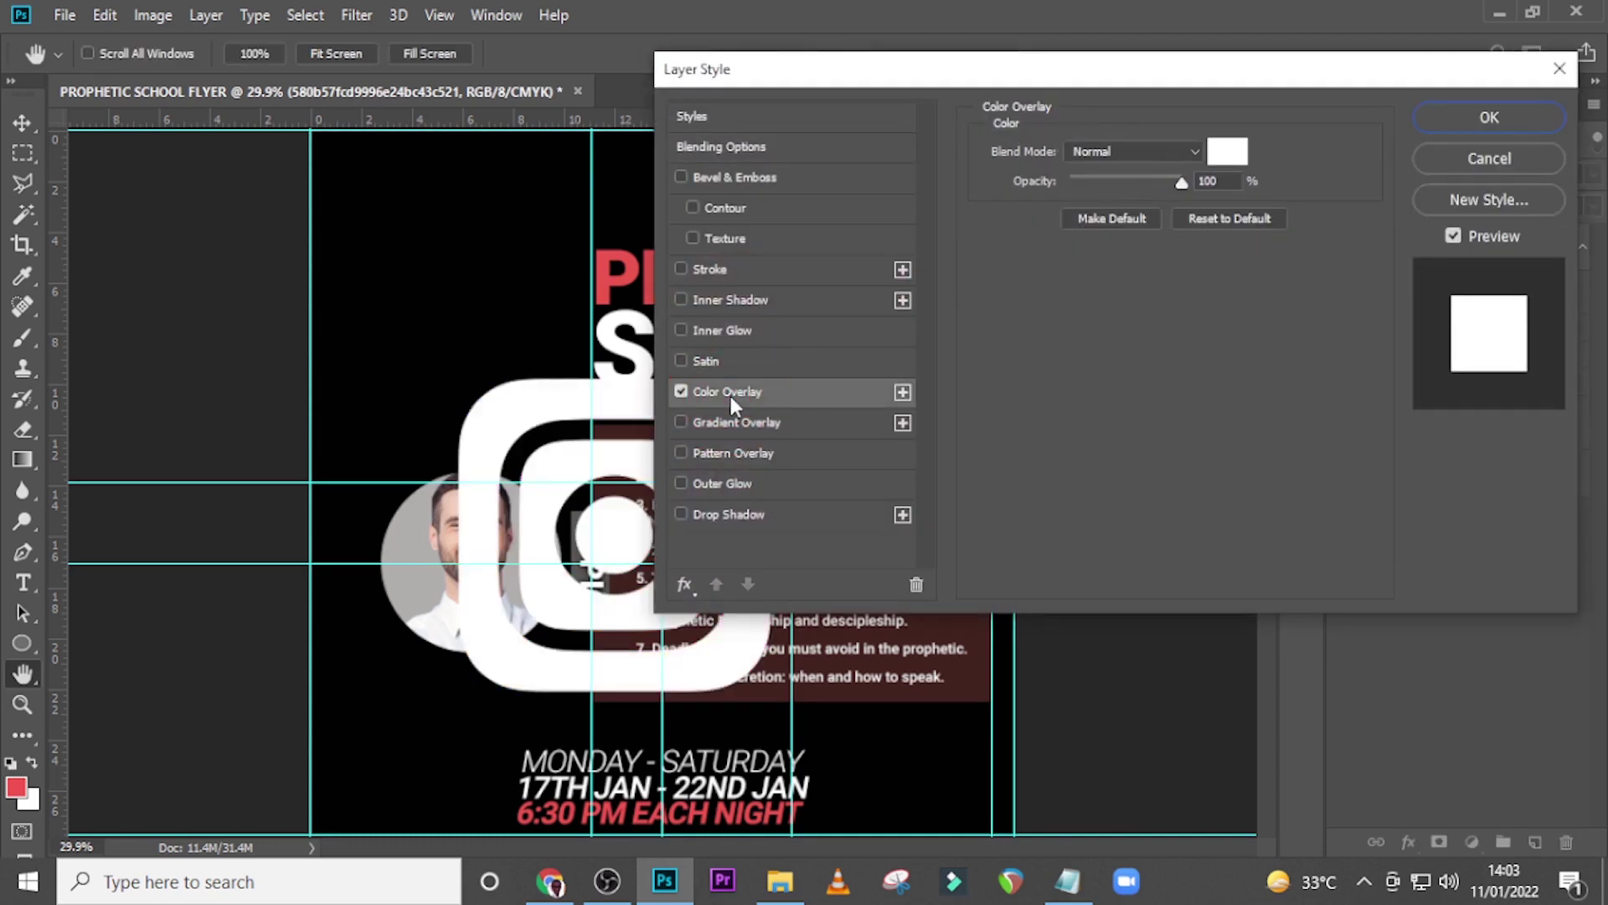
left_click(1227, 152)
left_click(1429, 270)
left_click(1480, 114)
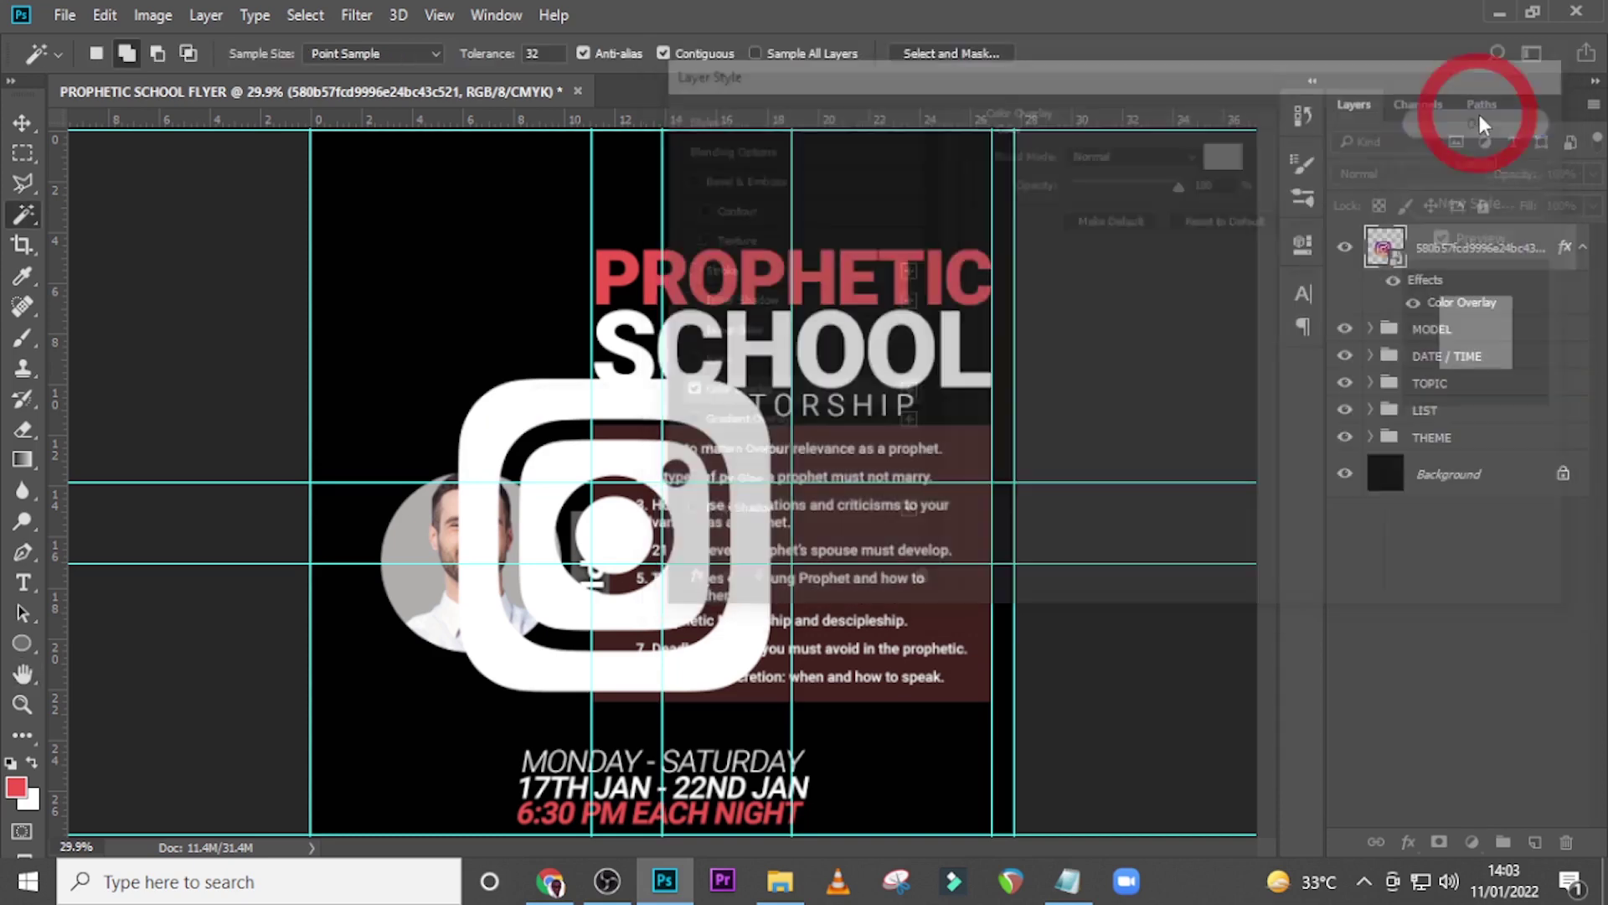
Scale the white Instagram logo down to a small icon and place it above the PROPHETIC heading
key("ctrl+t")
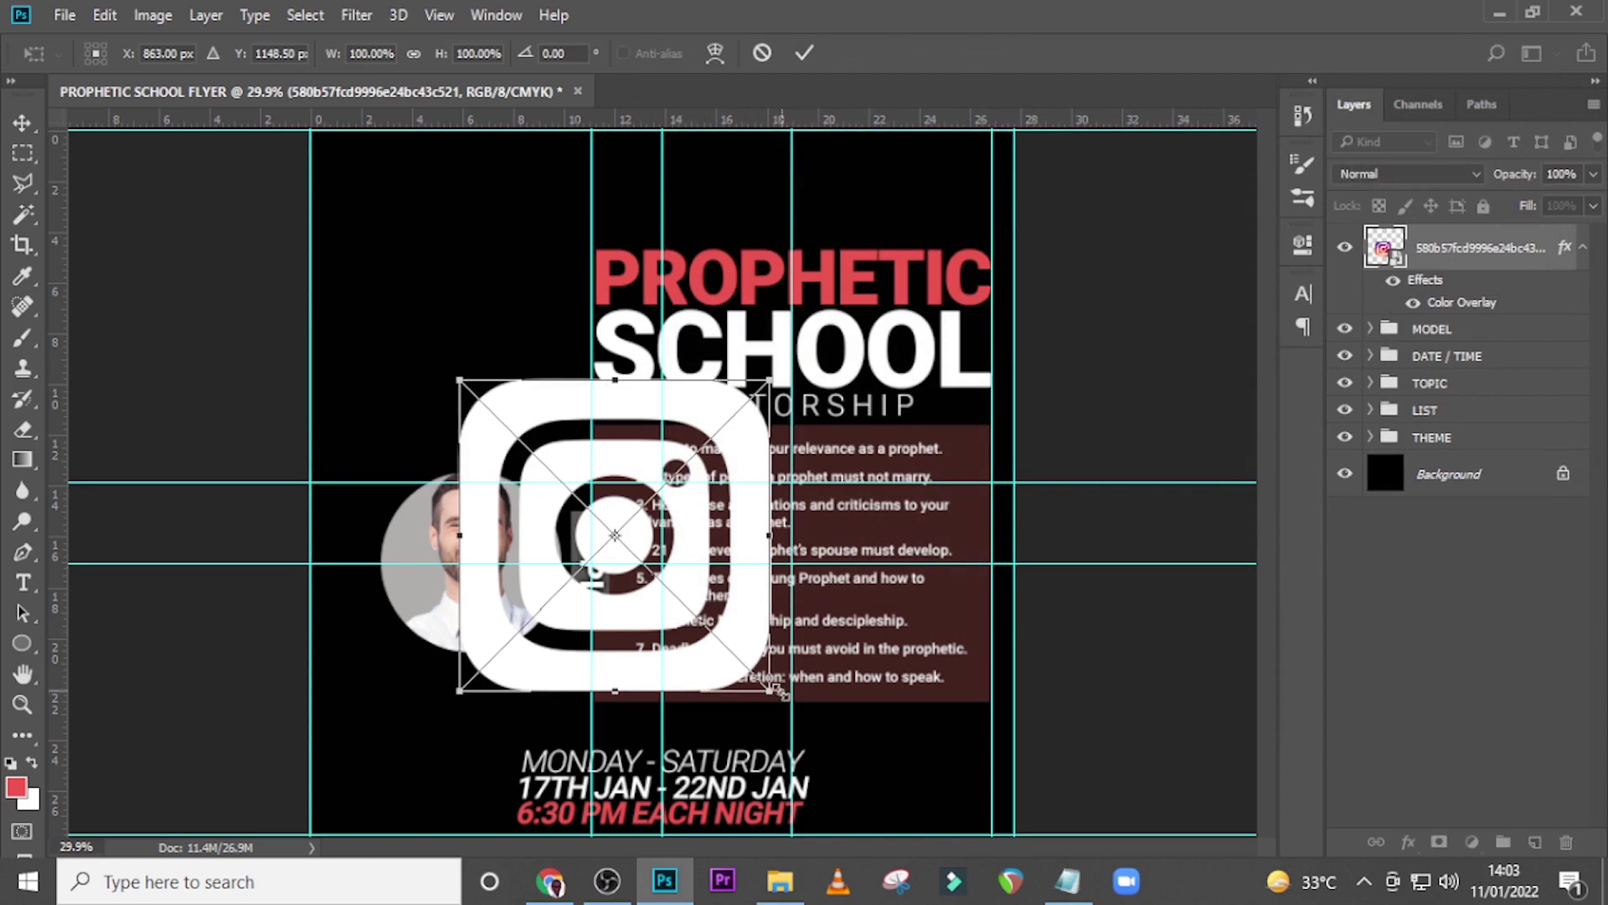
left_click_drag(771, 692, 518, 437)
key("Return")
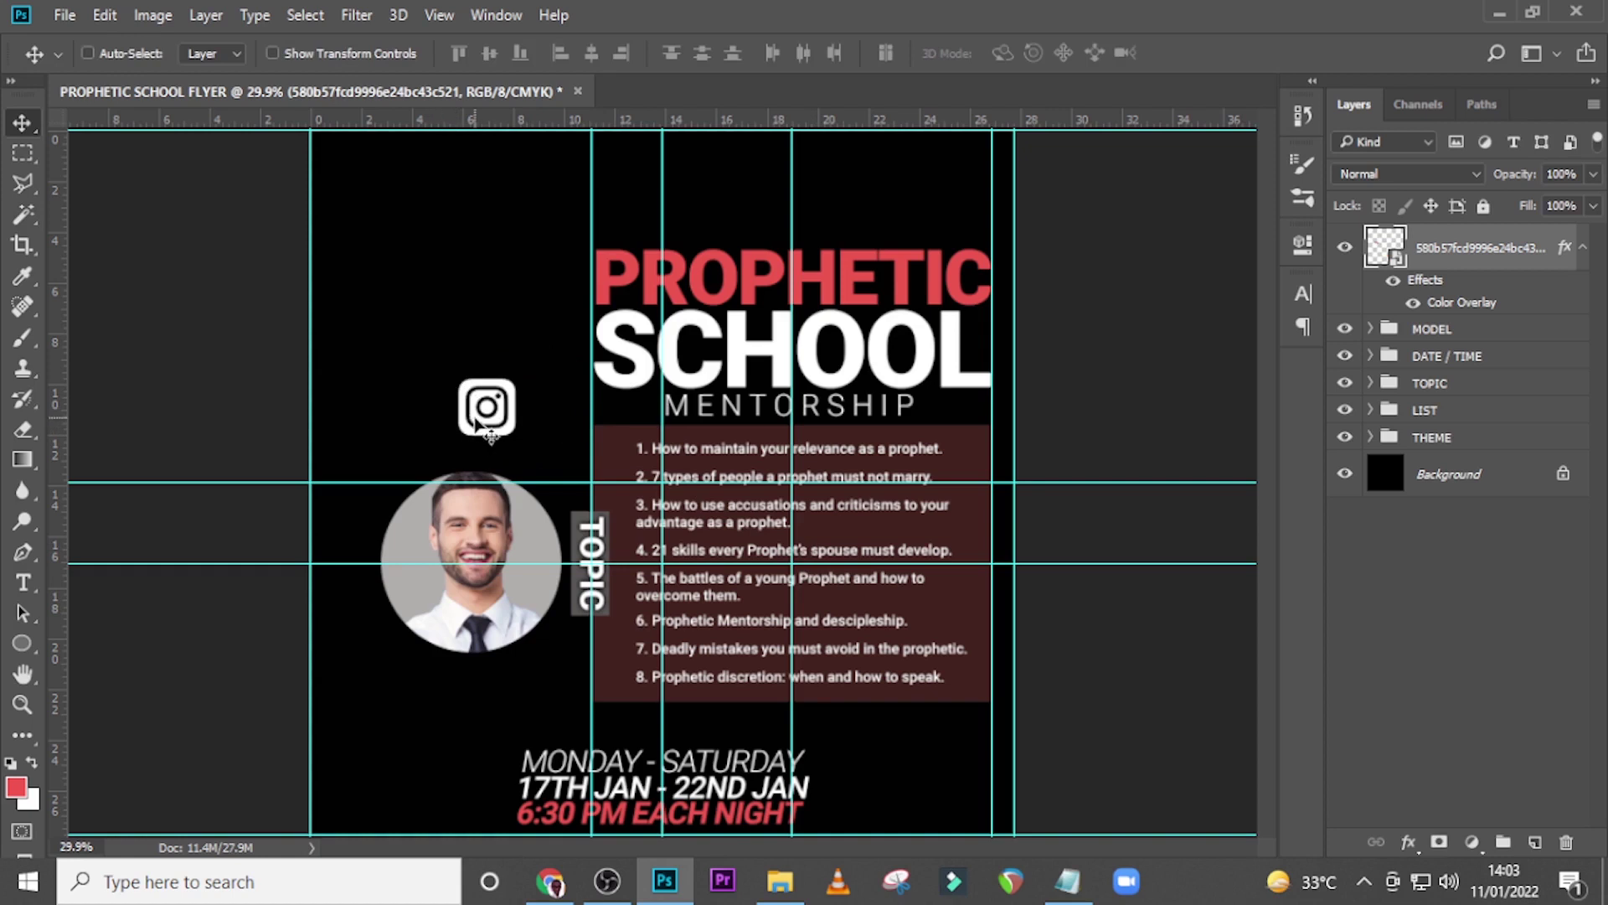
left_click_drag(477, 424, 732, 191)
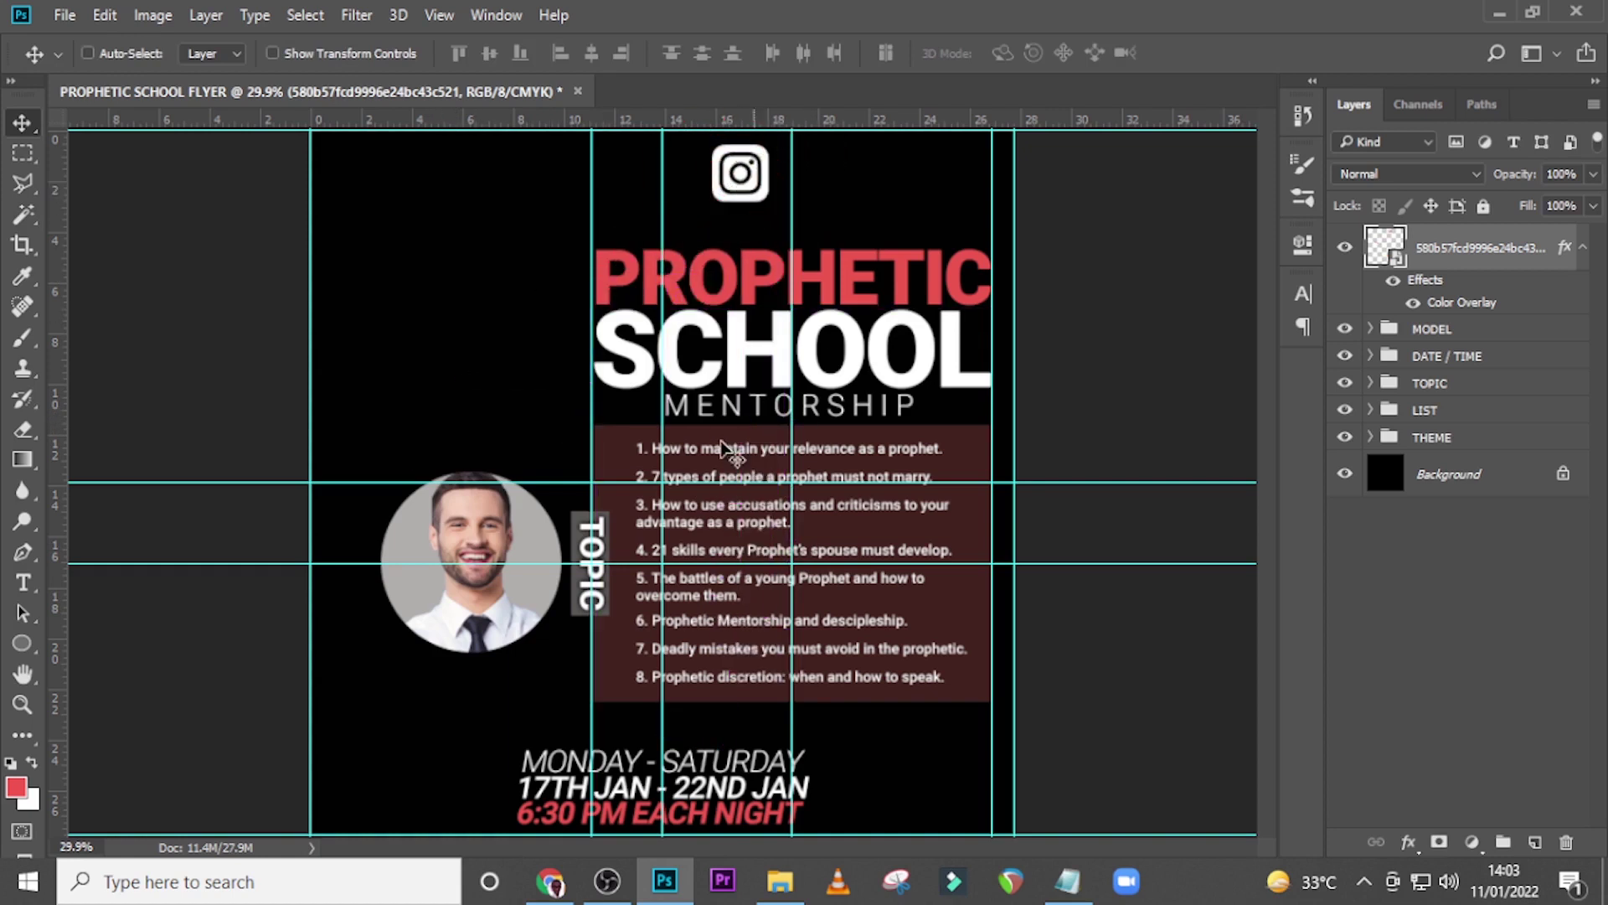
Add the text LIVE in Roboto Bold, 86 pt, beside the Instagram icon
key("t")
left_click(842, 172)
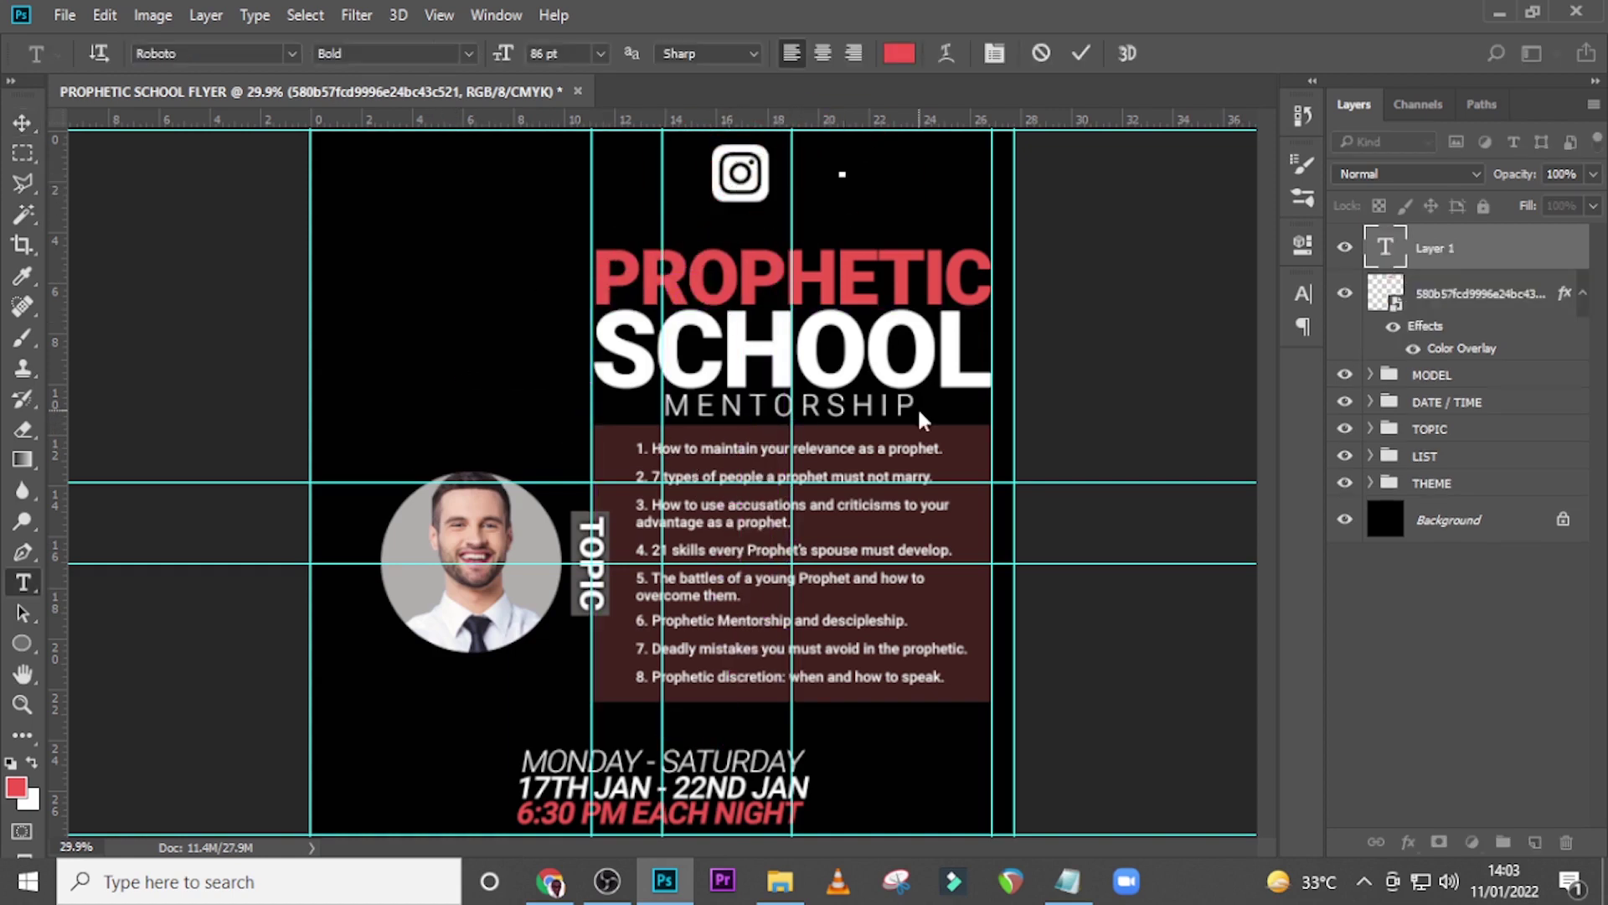
type("LIVE")
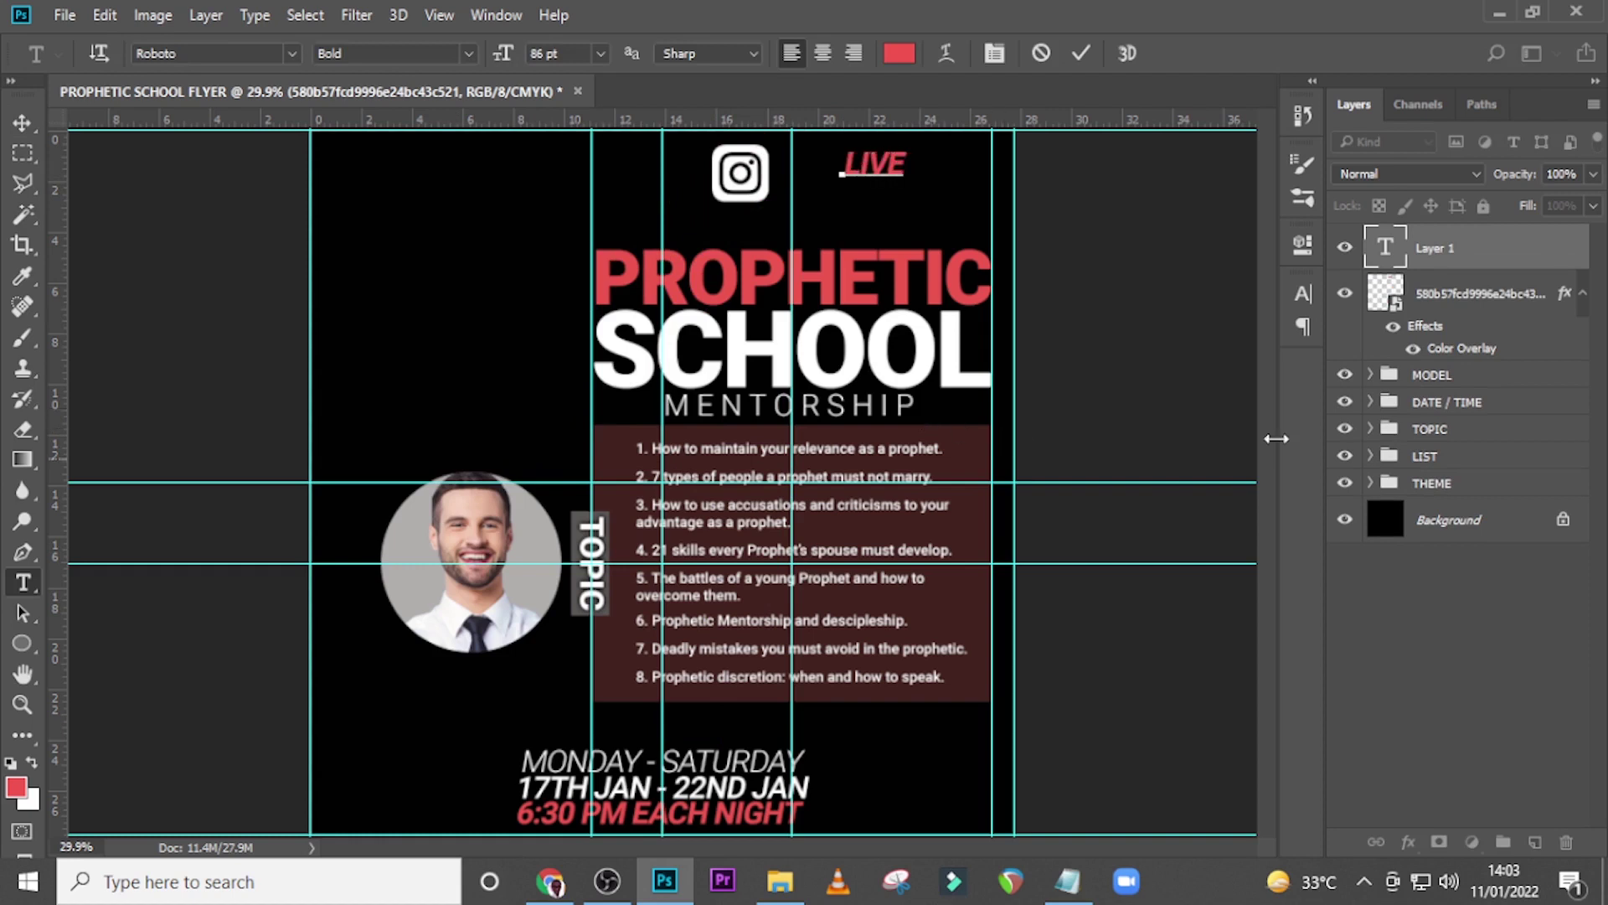
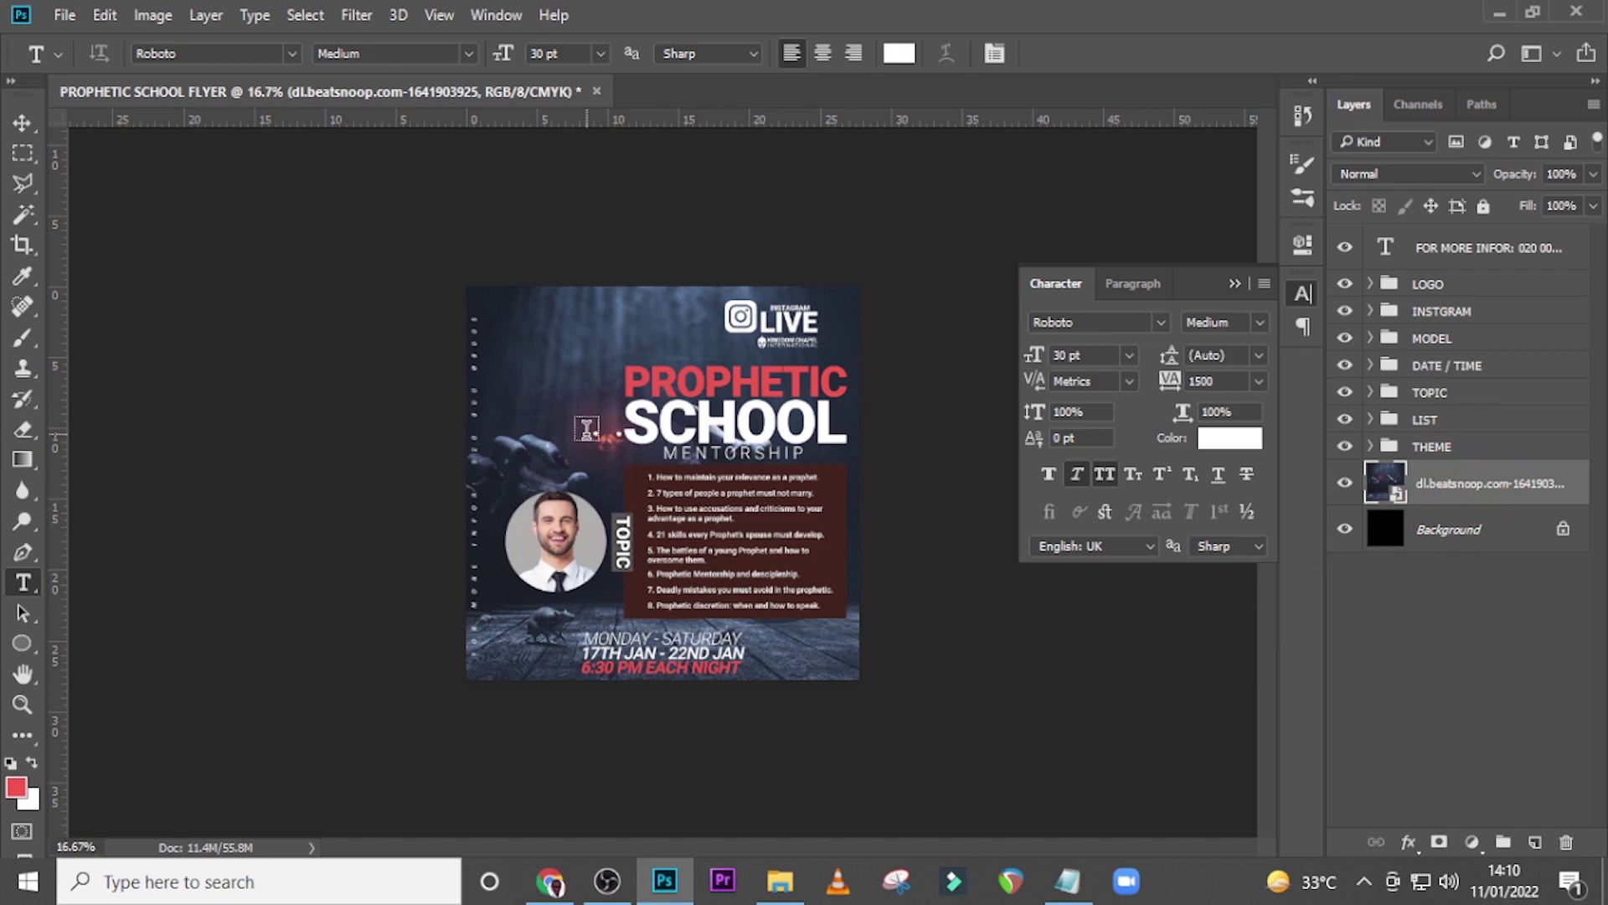
Apply a Gaussian Blur with a 13.9 pixel radius to the dark background photo's smart object
key("ctrl")
key("ctrl+b")
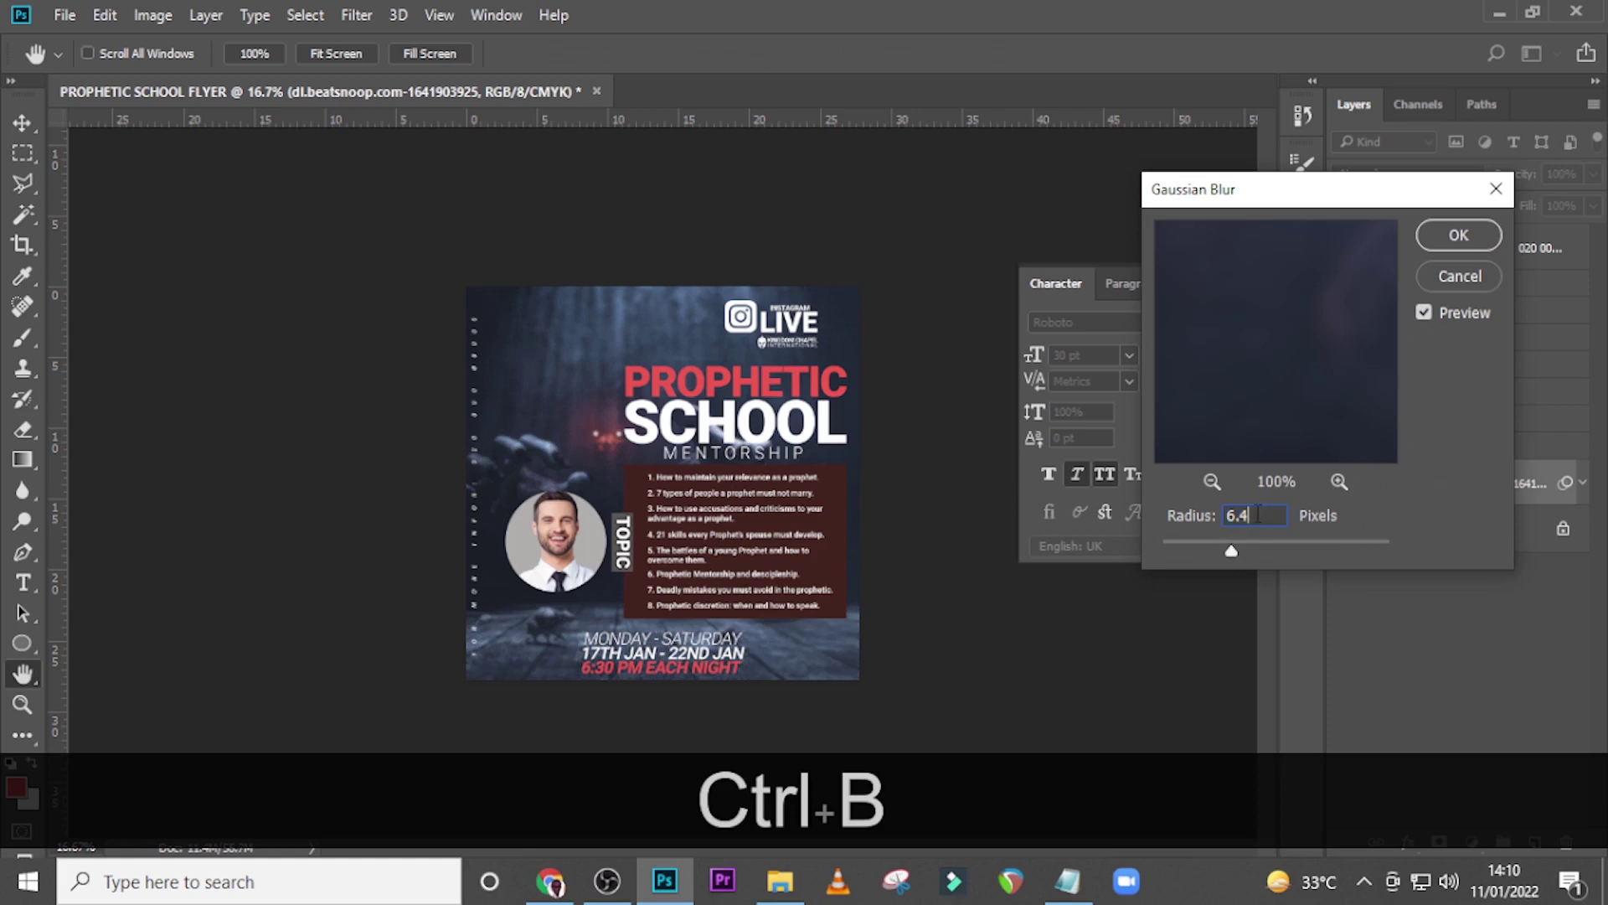
left_click(1206, 513)
type("13")
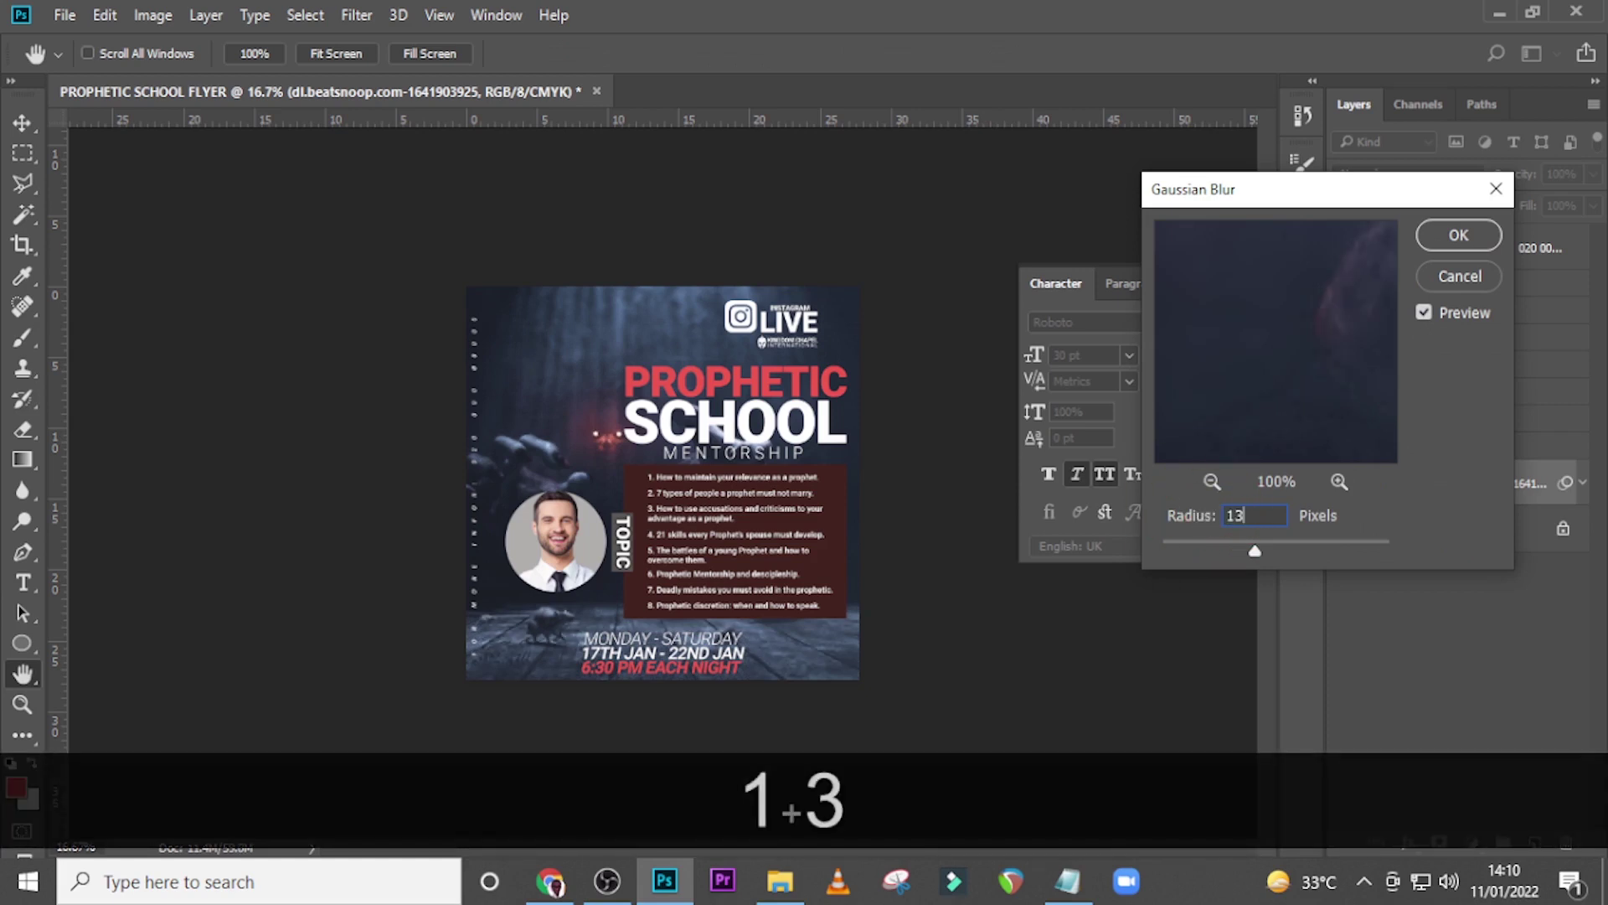
type(".")
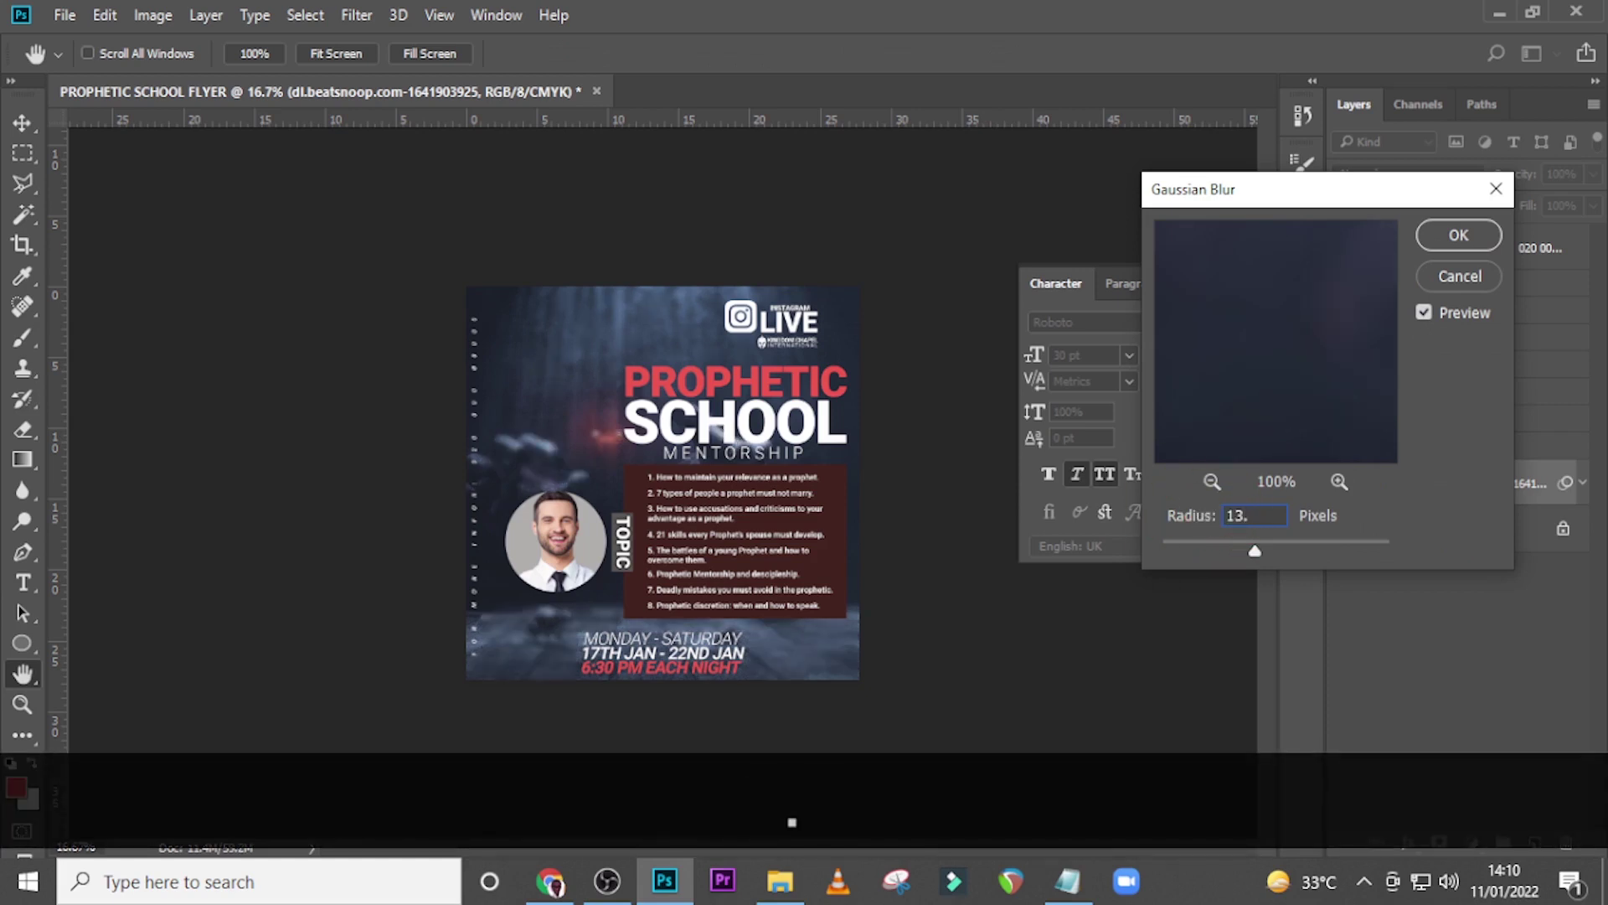
type("9")
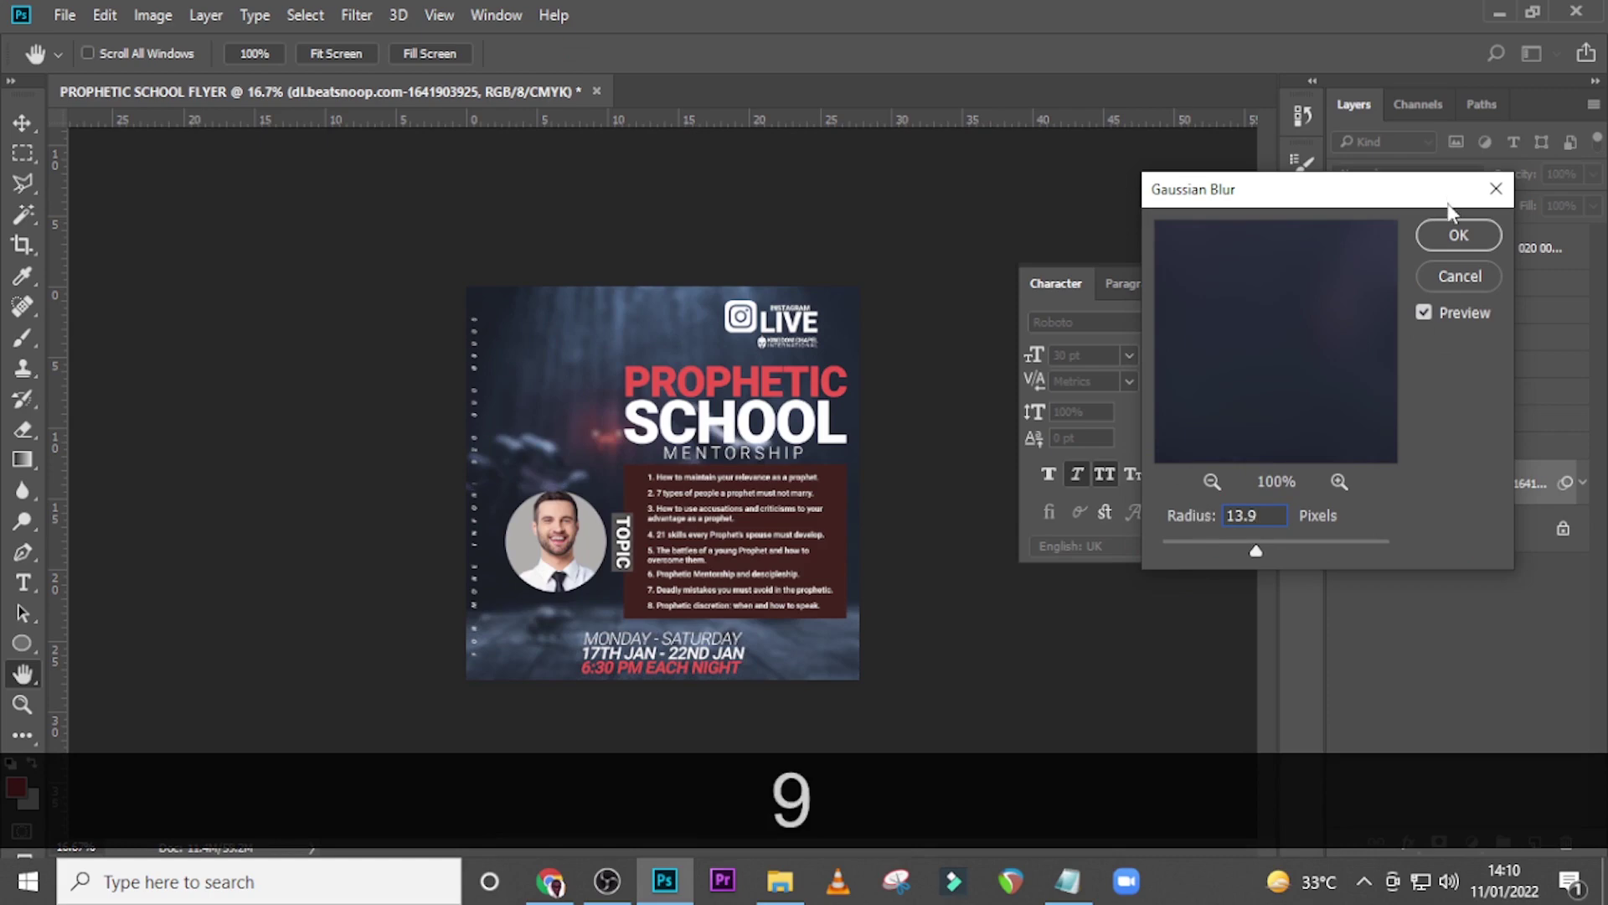
left_click(1458, 234)
left_click(607, 882)
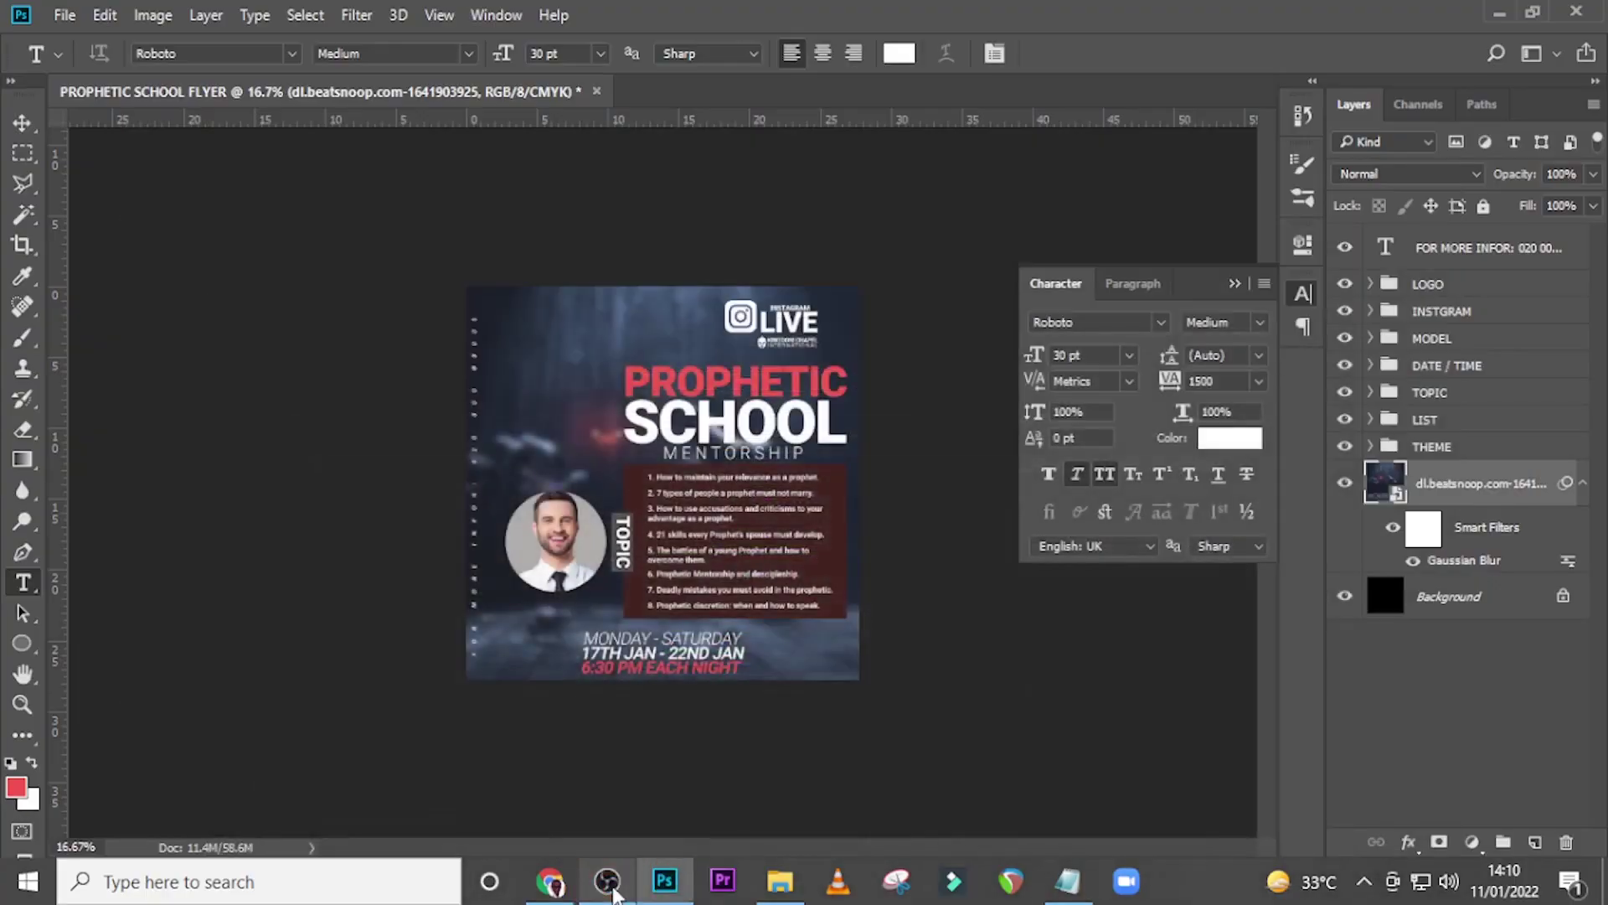
left_click(665, 881)
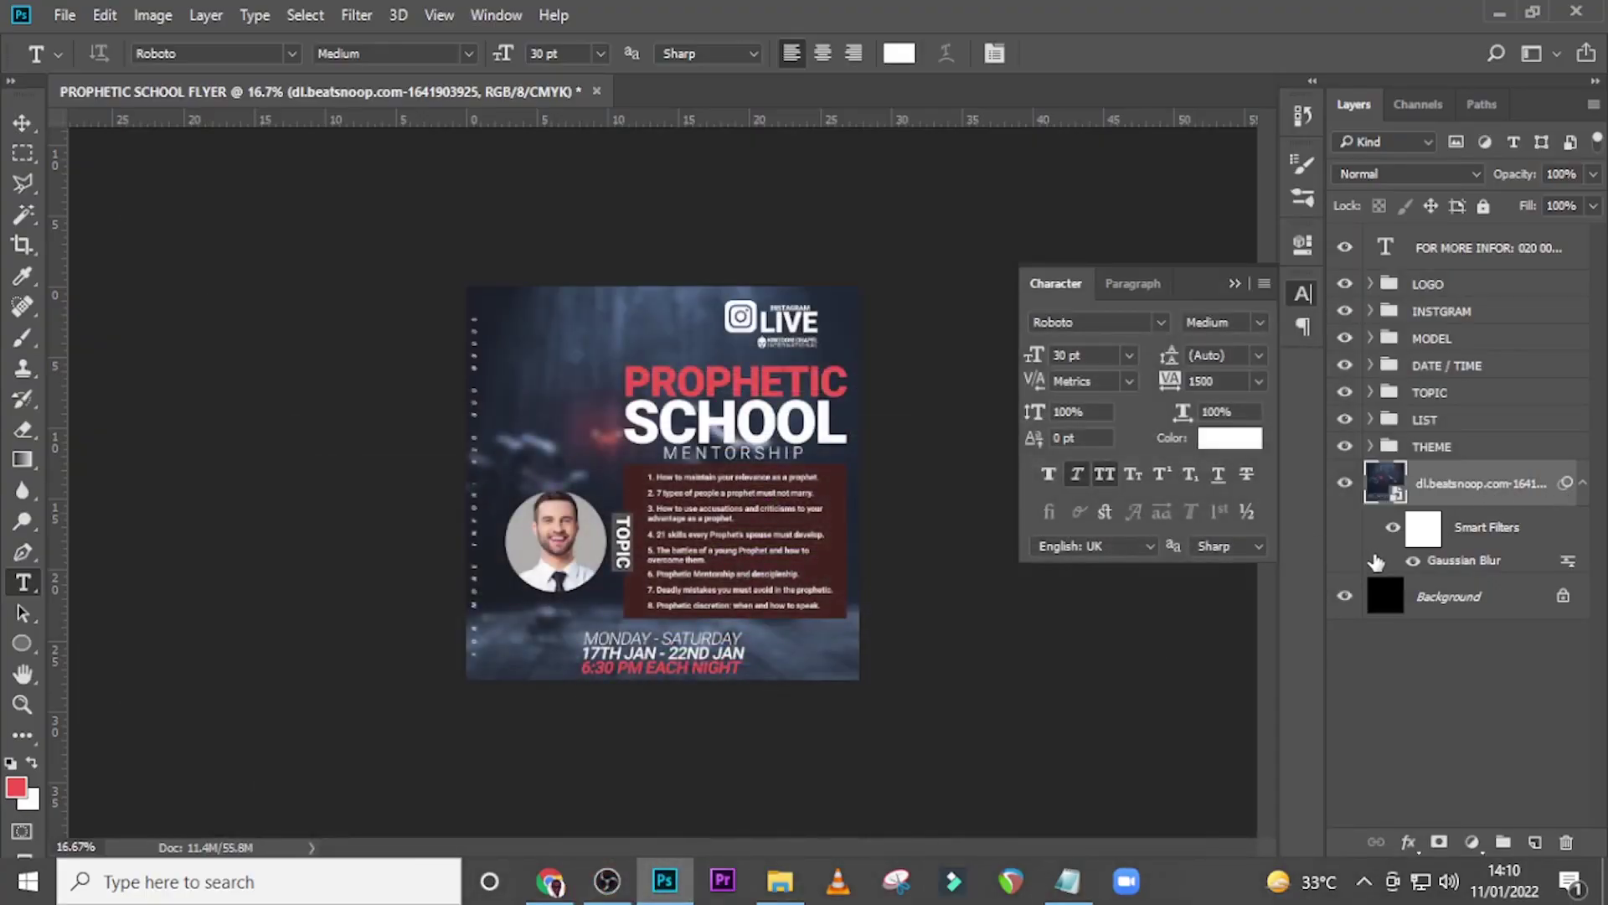
Paint black on the blur's filter mask with a soft 1200 px brush to sharpen the hand above the speaker photo
left_click(1424, 530)
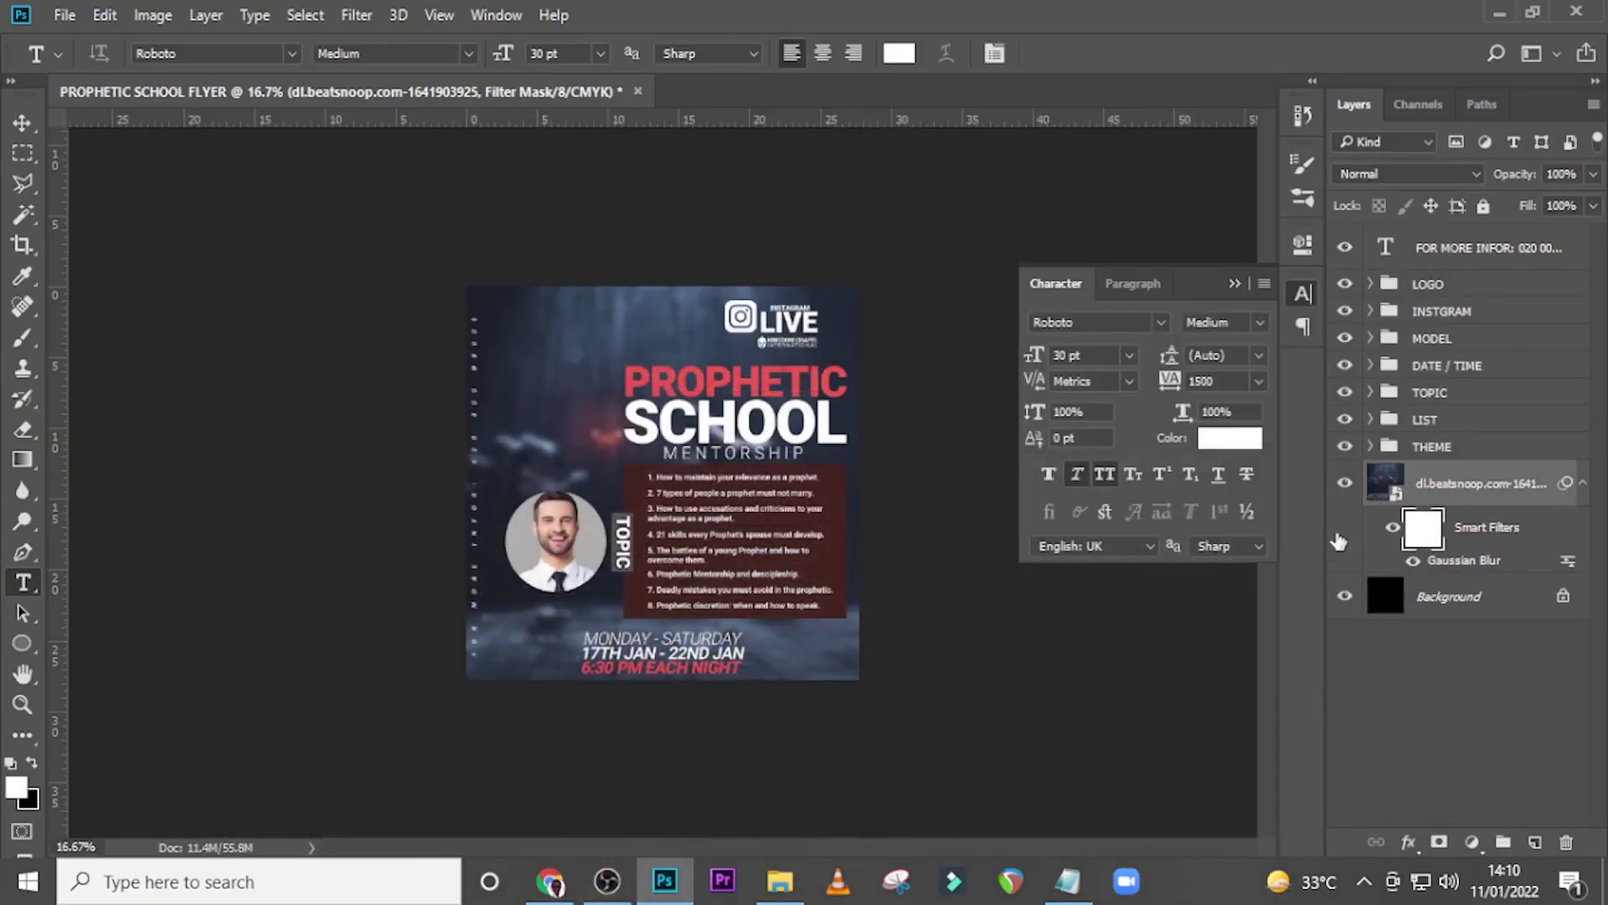
key("b")
key("Caps_Lock")
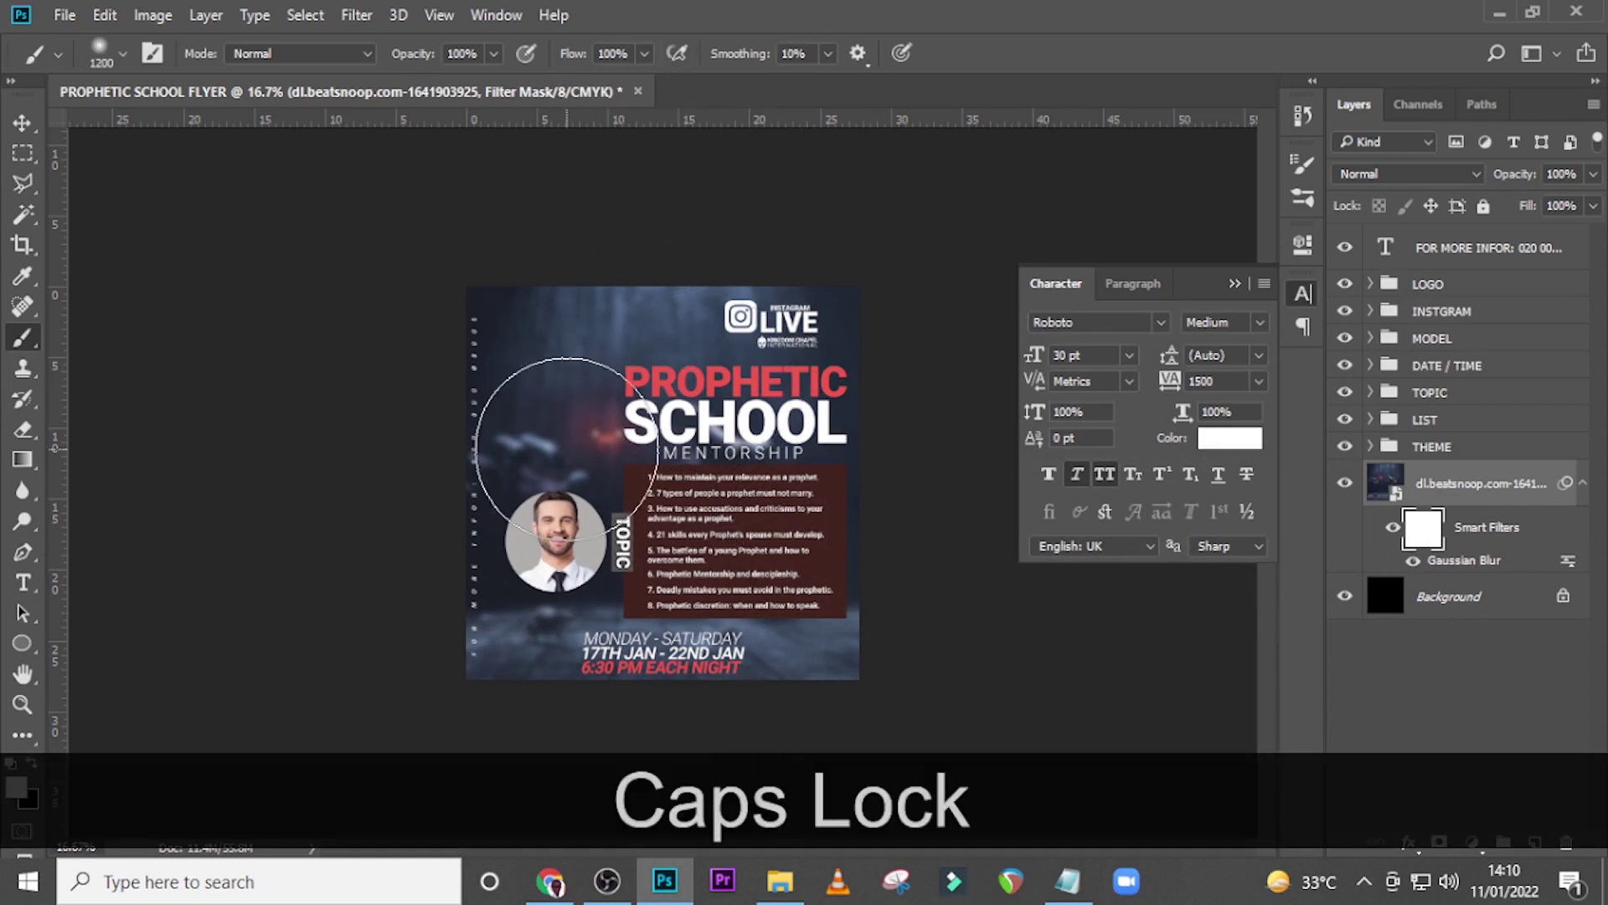
left_click(32, 765)
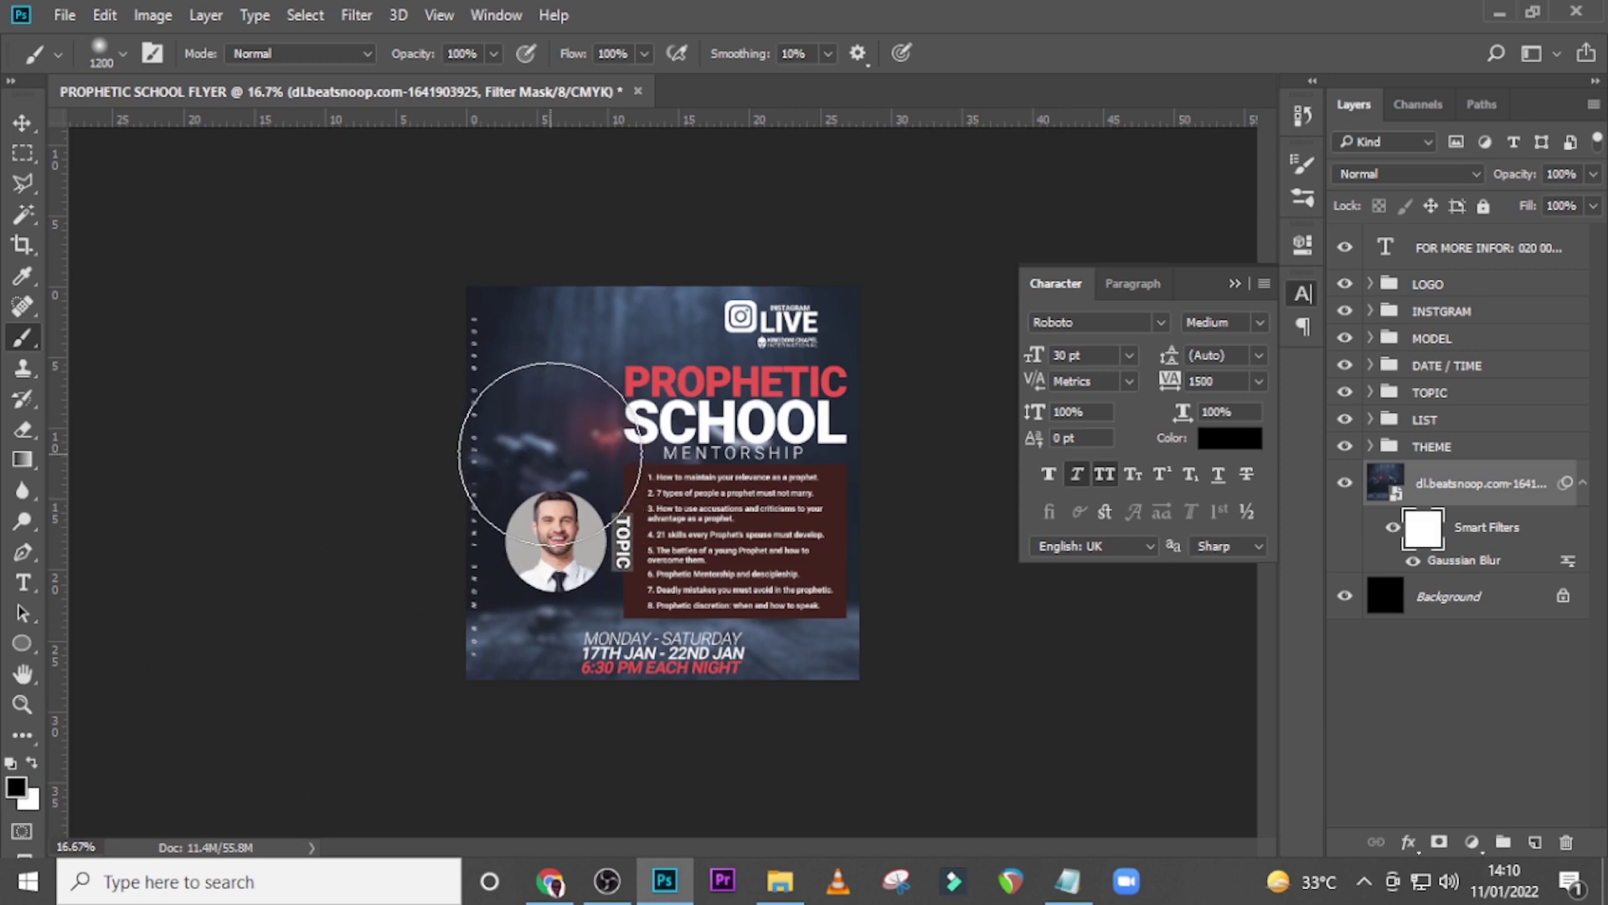
left_click(549, 452)
left_click(546, 451)
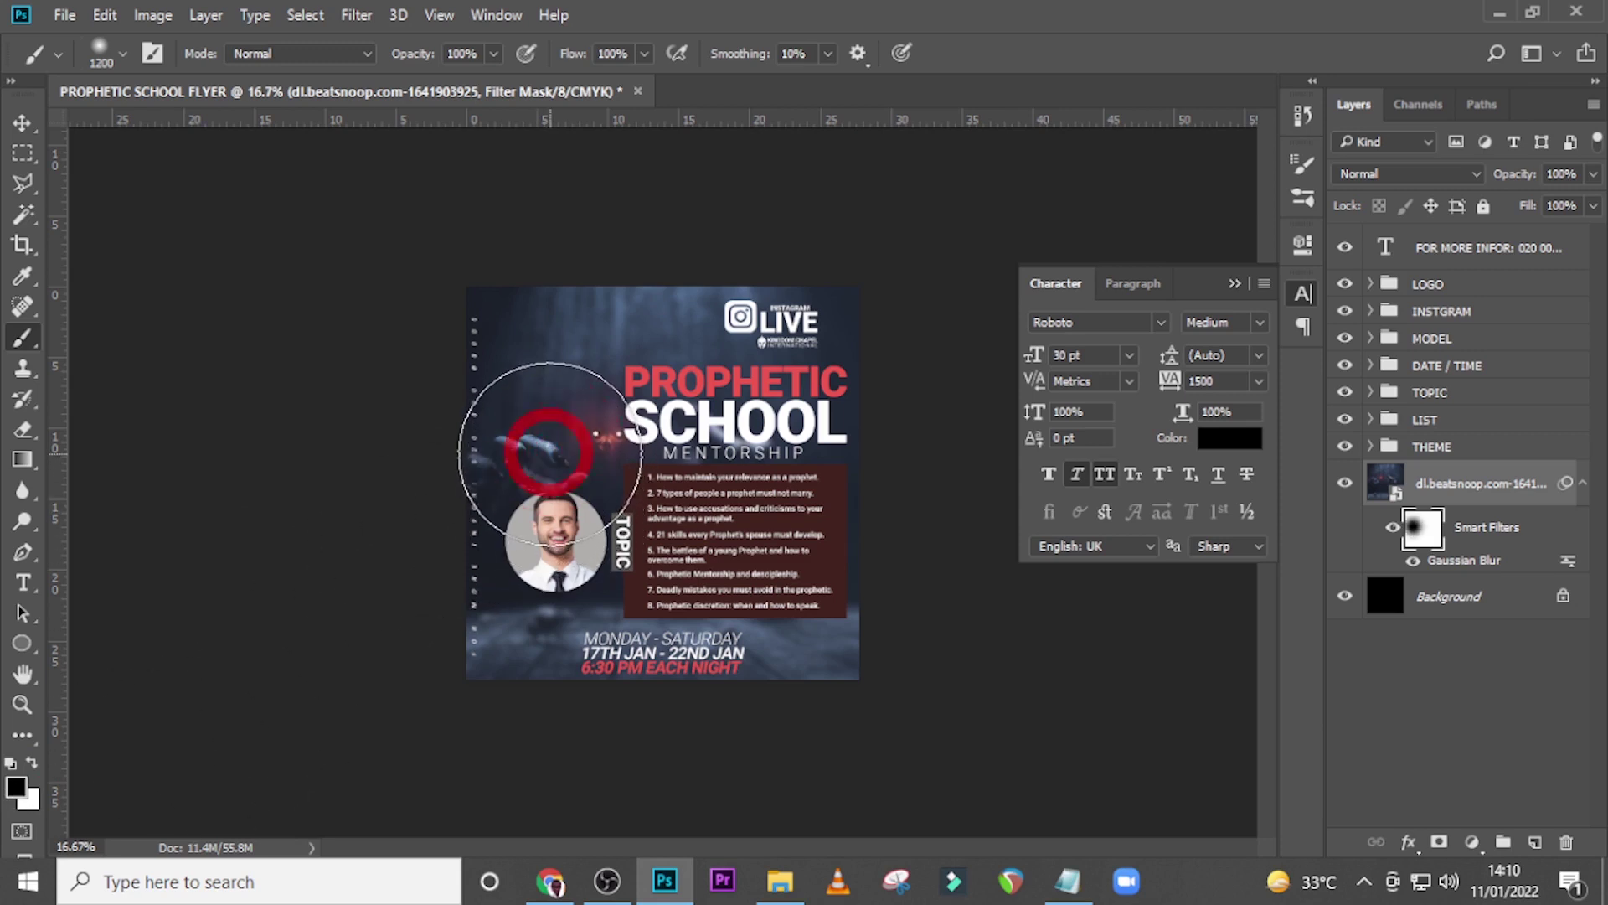
left_click(551, 454)
Paint black on the filter mask with a 600 px brush over the red glowing eyes and the rat below the speaker photo
key("bracketleft")
key("bracketleft")
key("bracketleft")
key("bracketleft")
key("bracketleft")
key("bracketleft")
left_click(585, 444)
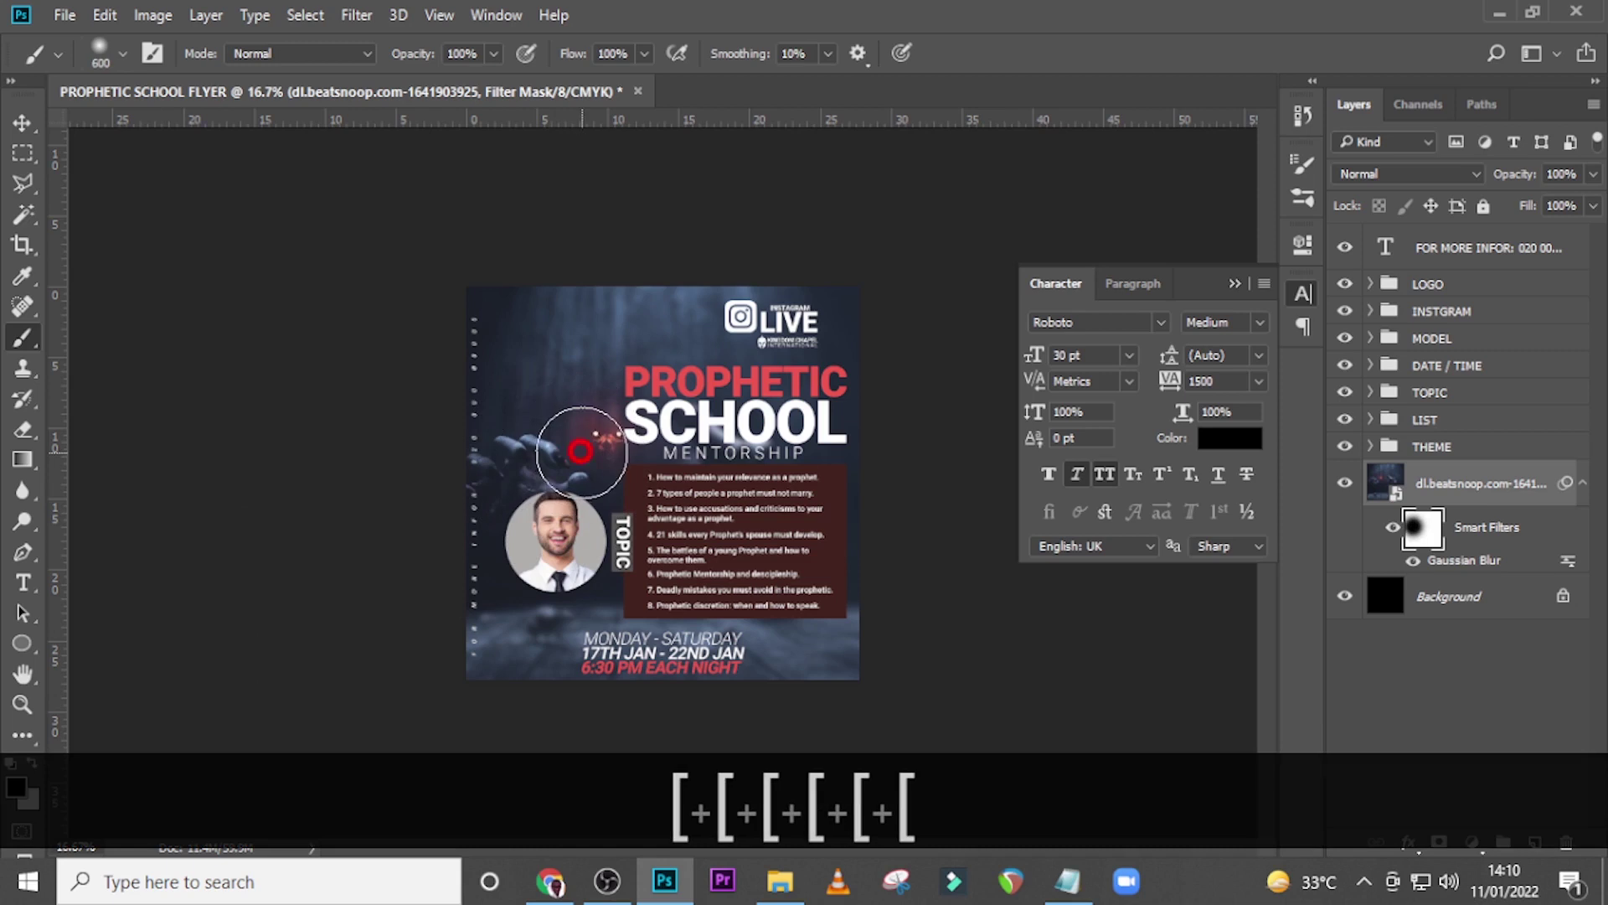
left_click(535, 618)
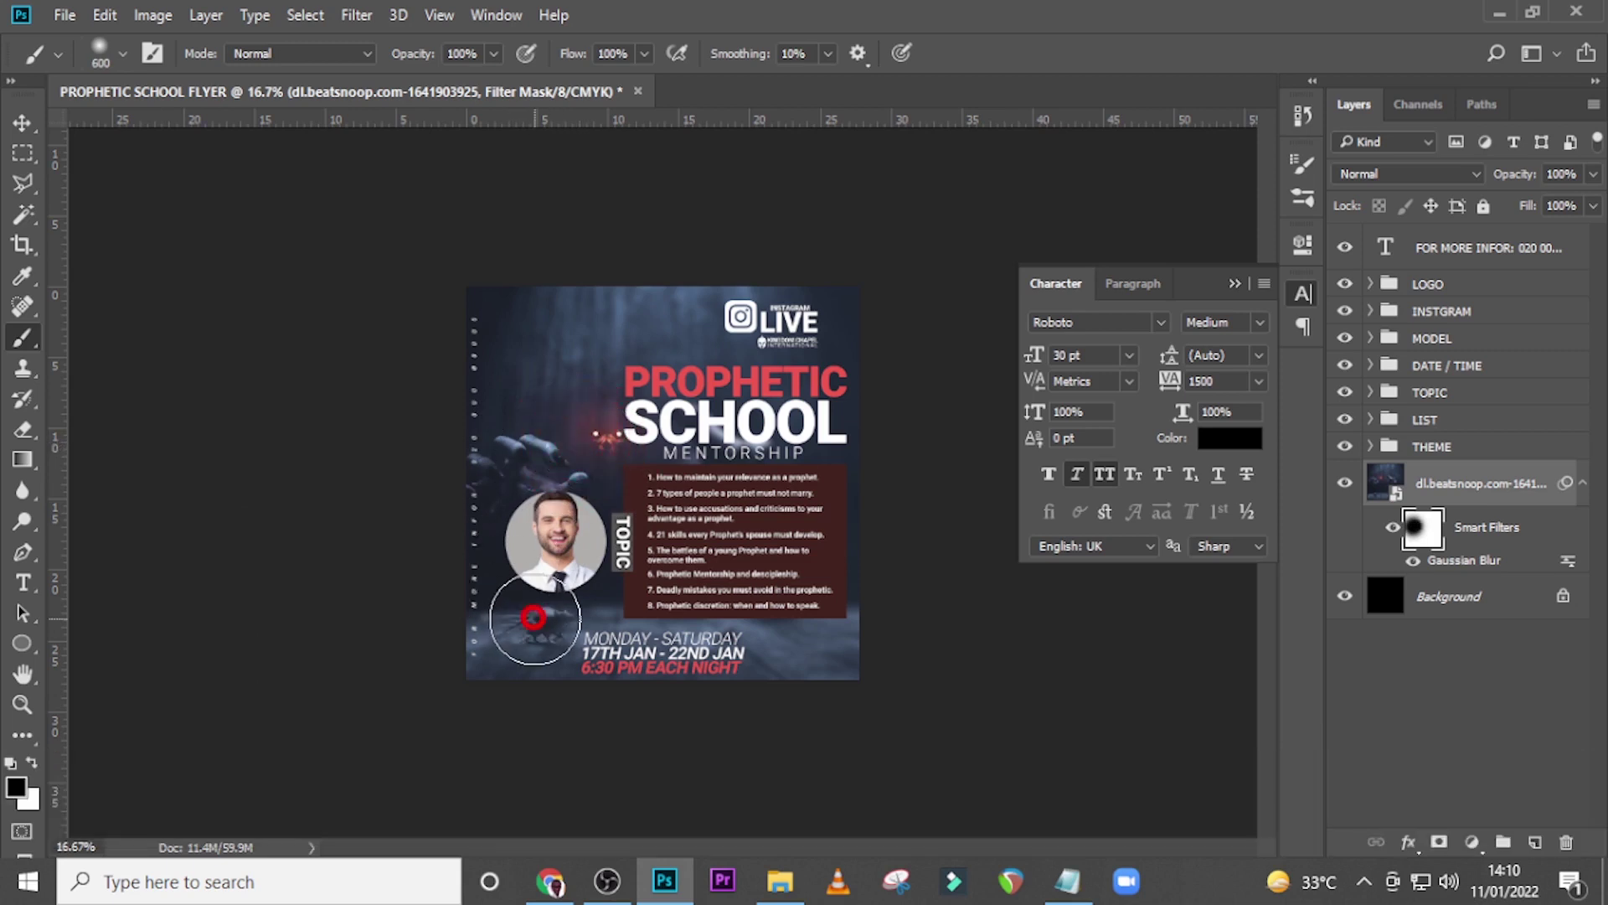
left_click(546, 610)
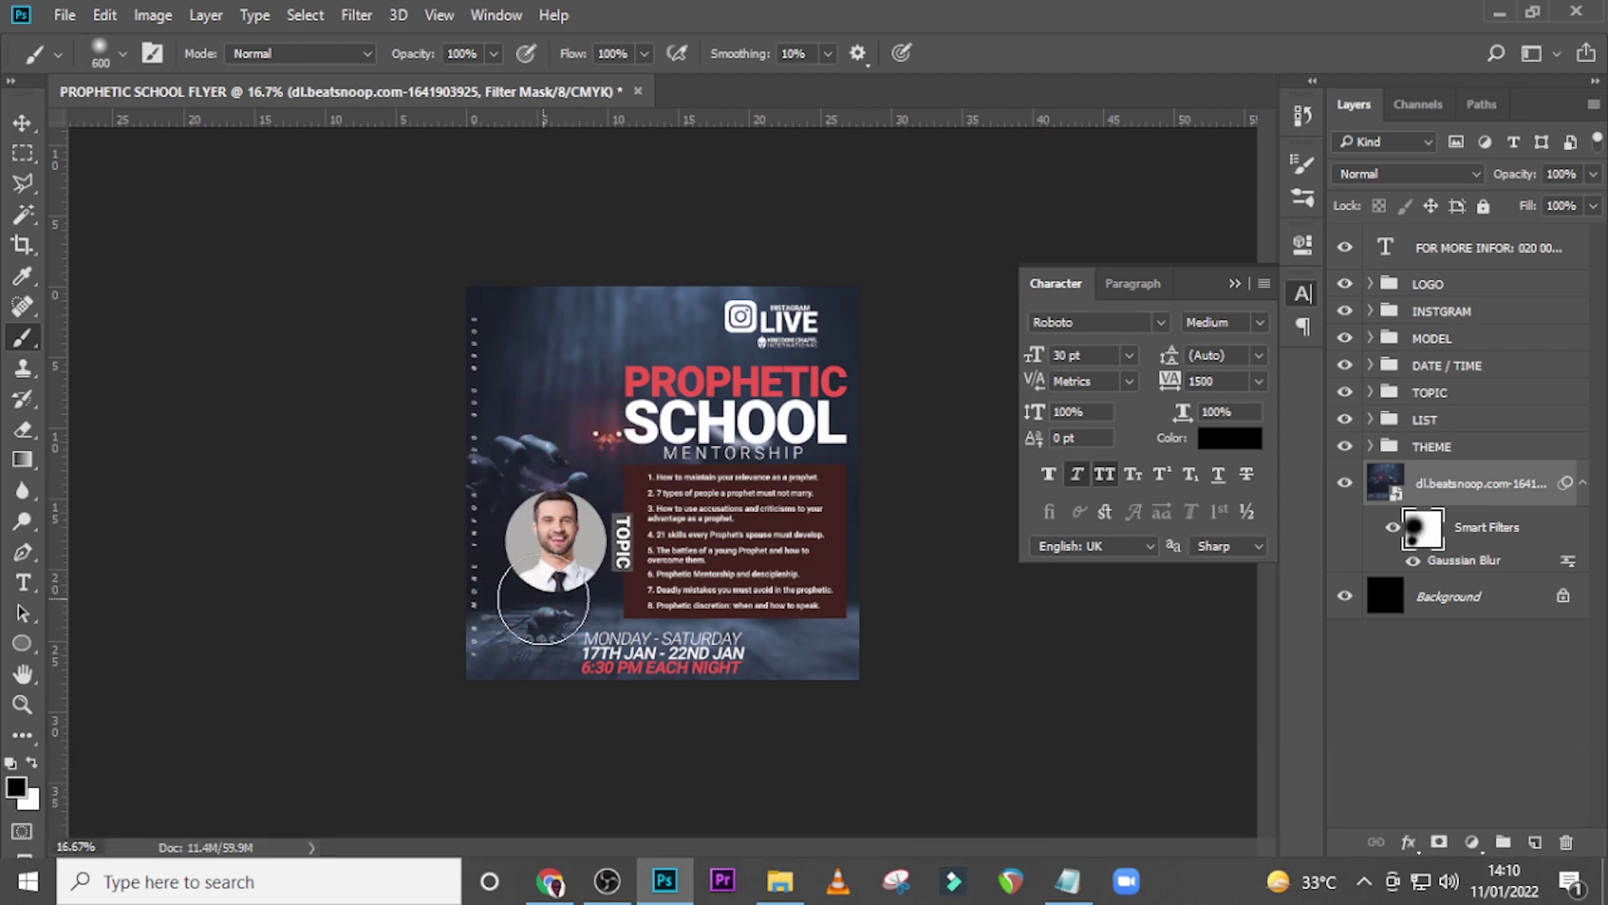
left_click(543, 598)
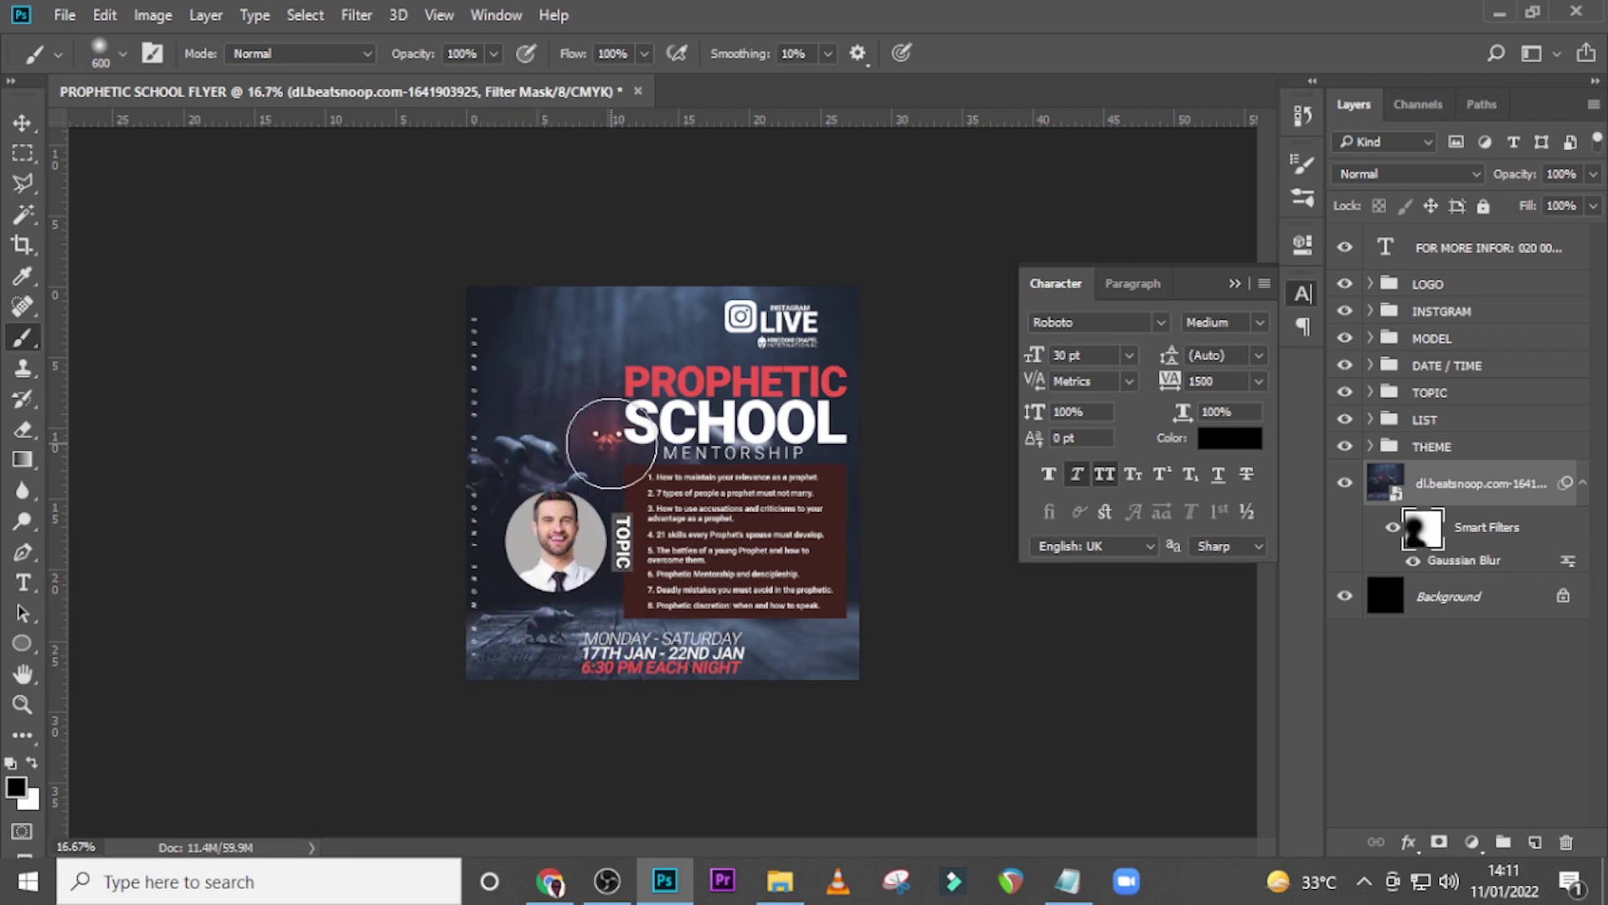
mouse_move(607, 441)
left_mouse_down()
mouse_move(593, 467)
mouse_move(581, 450)
left_mouse_up()
Collapse the background photo's smart filters and add a new empty layer directly above it
key("ctrl")
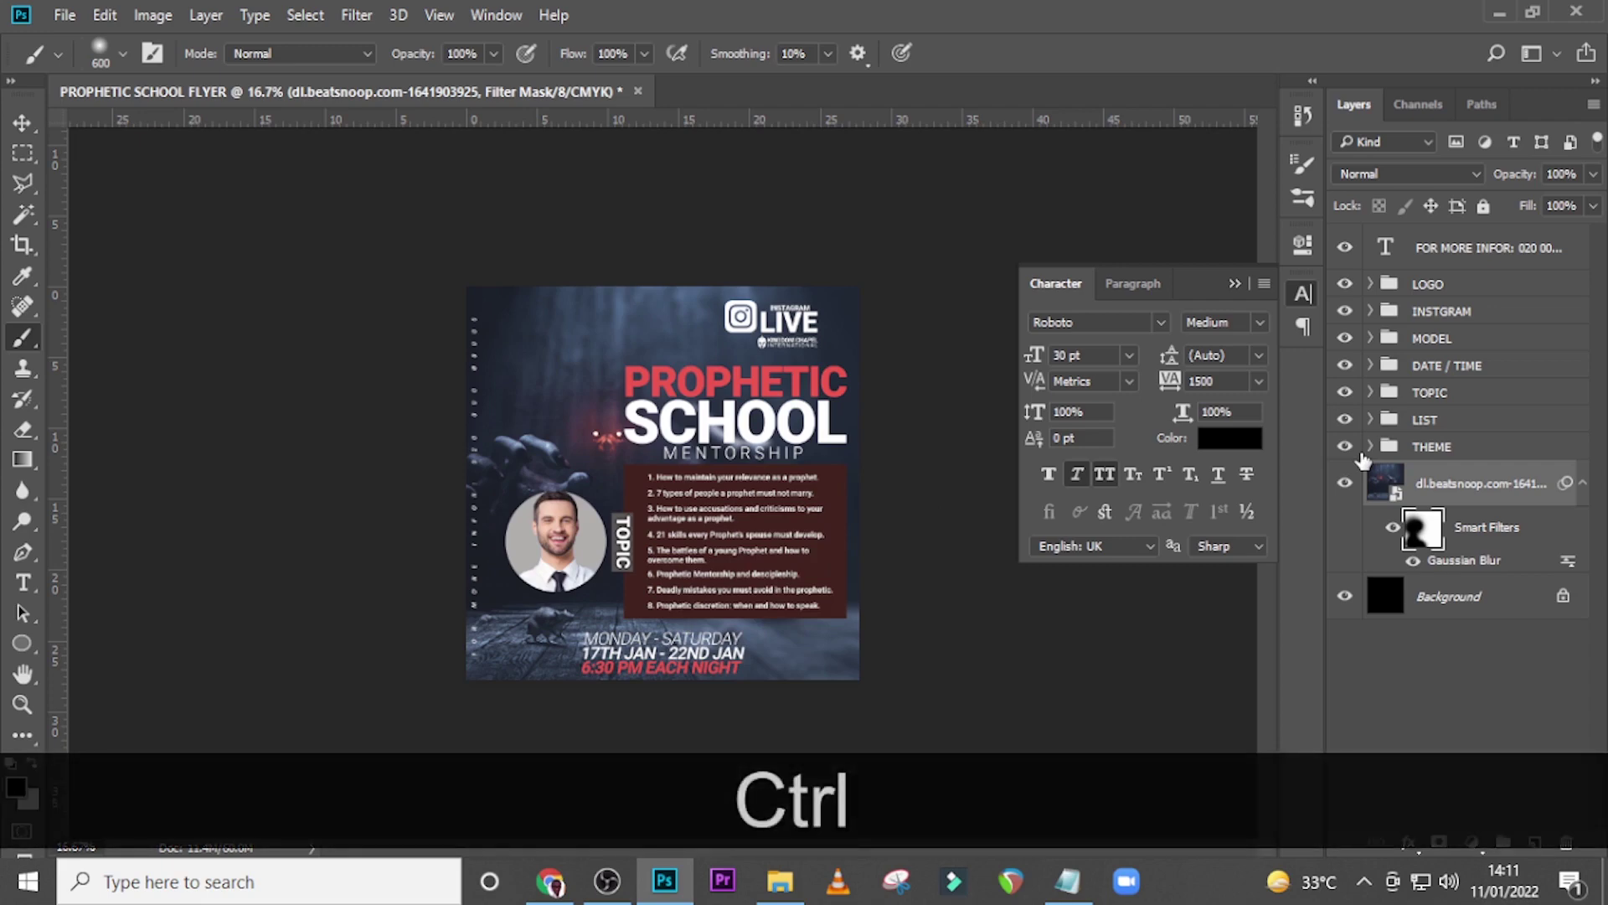
key("ctrl")
key("ctrl+0")
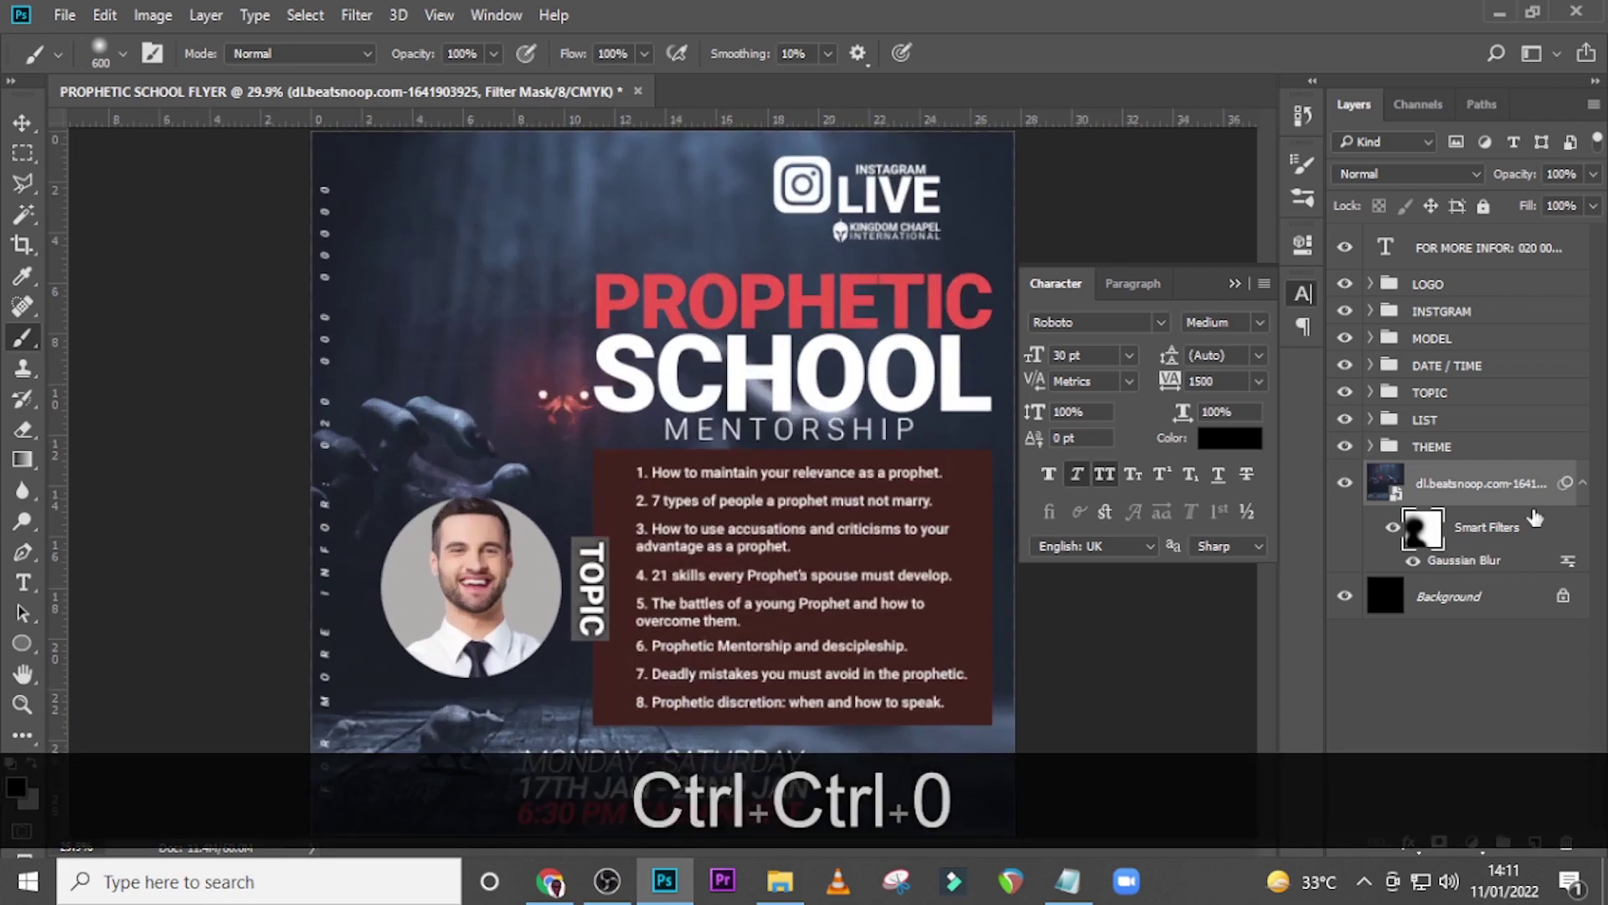
left_click(1584, 487)
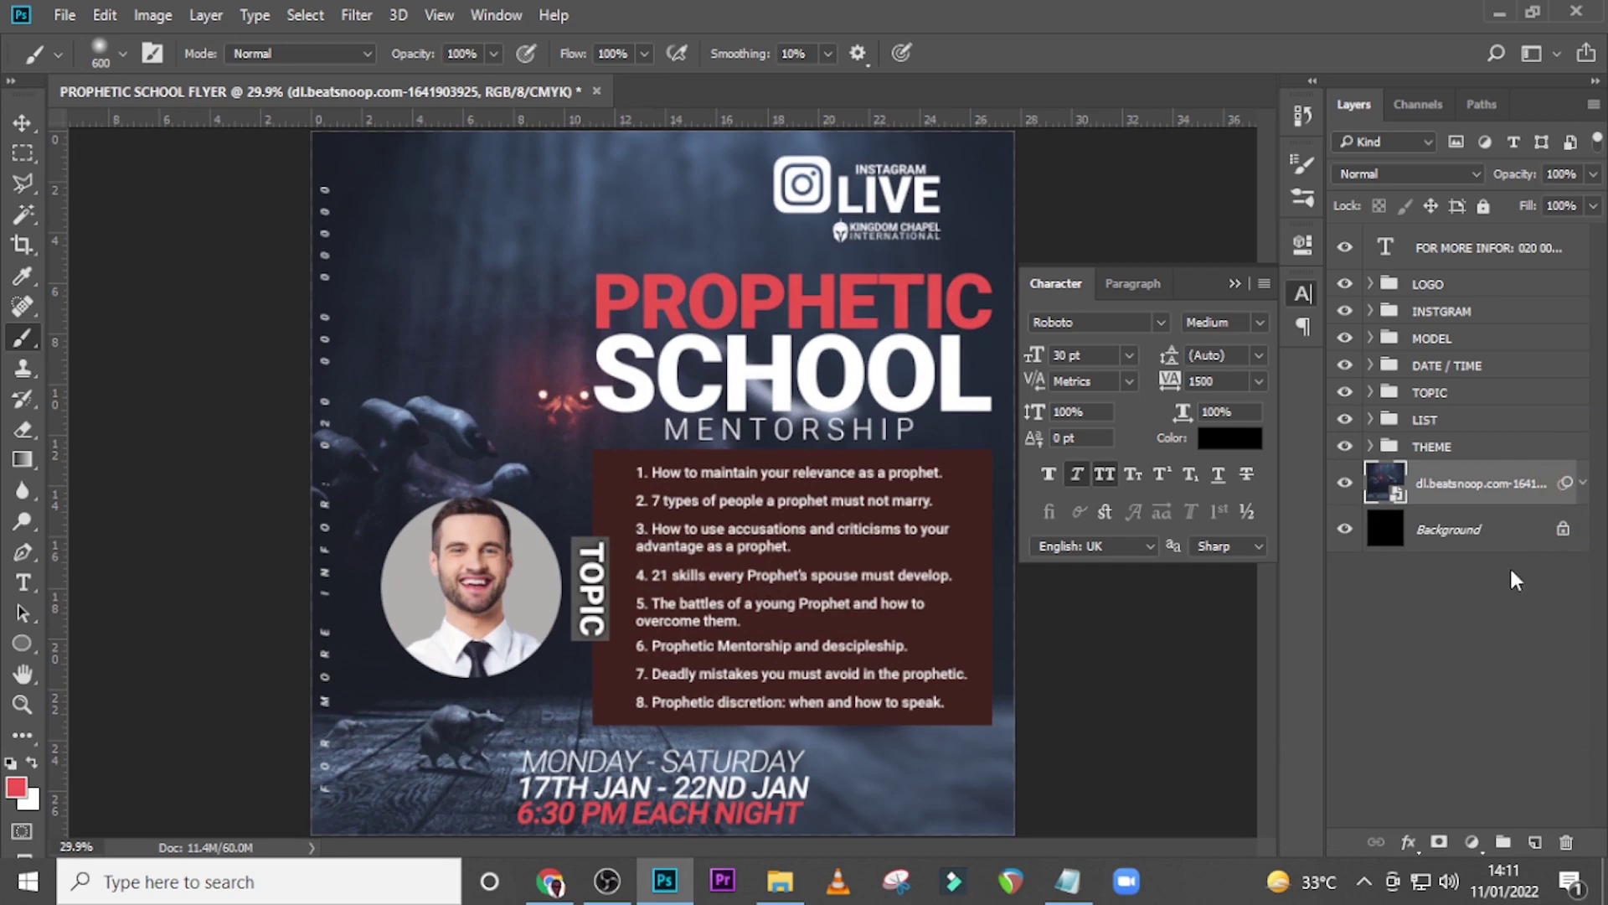
left_click(1534, 842)
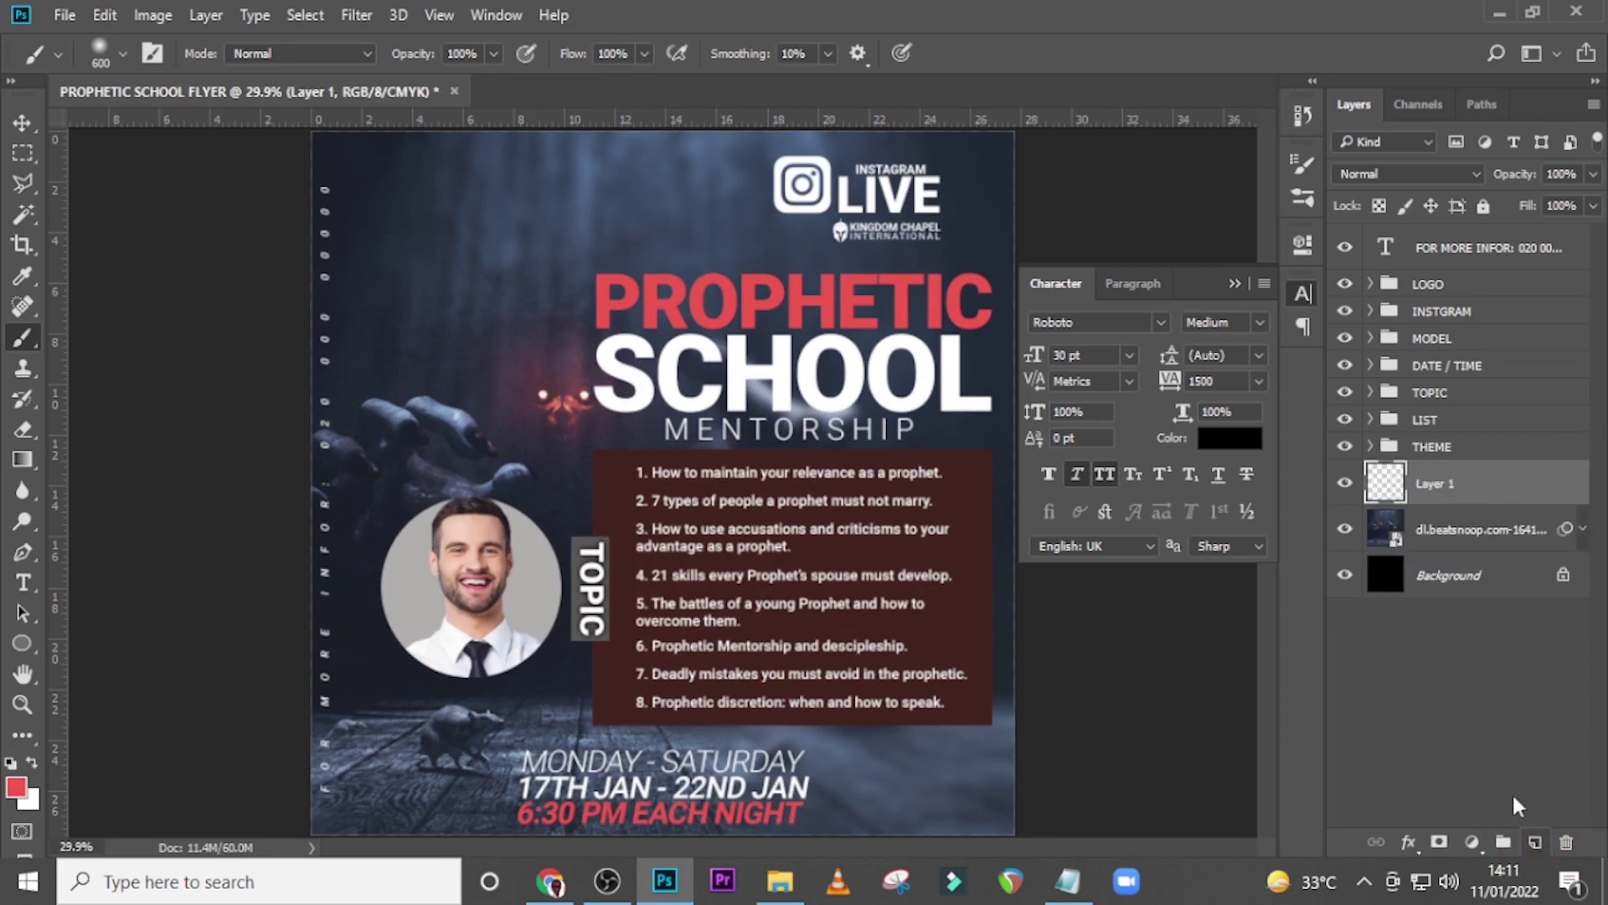
Paint the right side of the flyer black (#000000) on the new layer with a soft 1300 px brush
key("b")
key("bracketright")
key("bracketright")
key("bracketright")
key("bracketright")
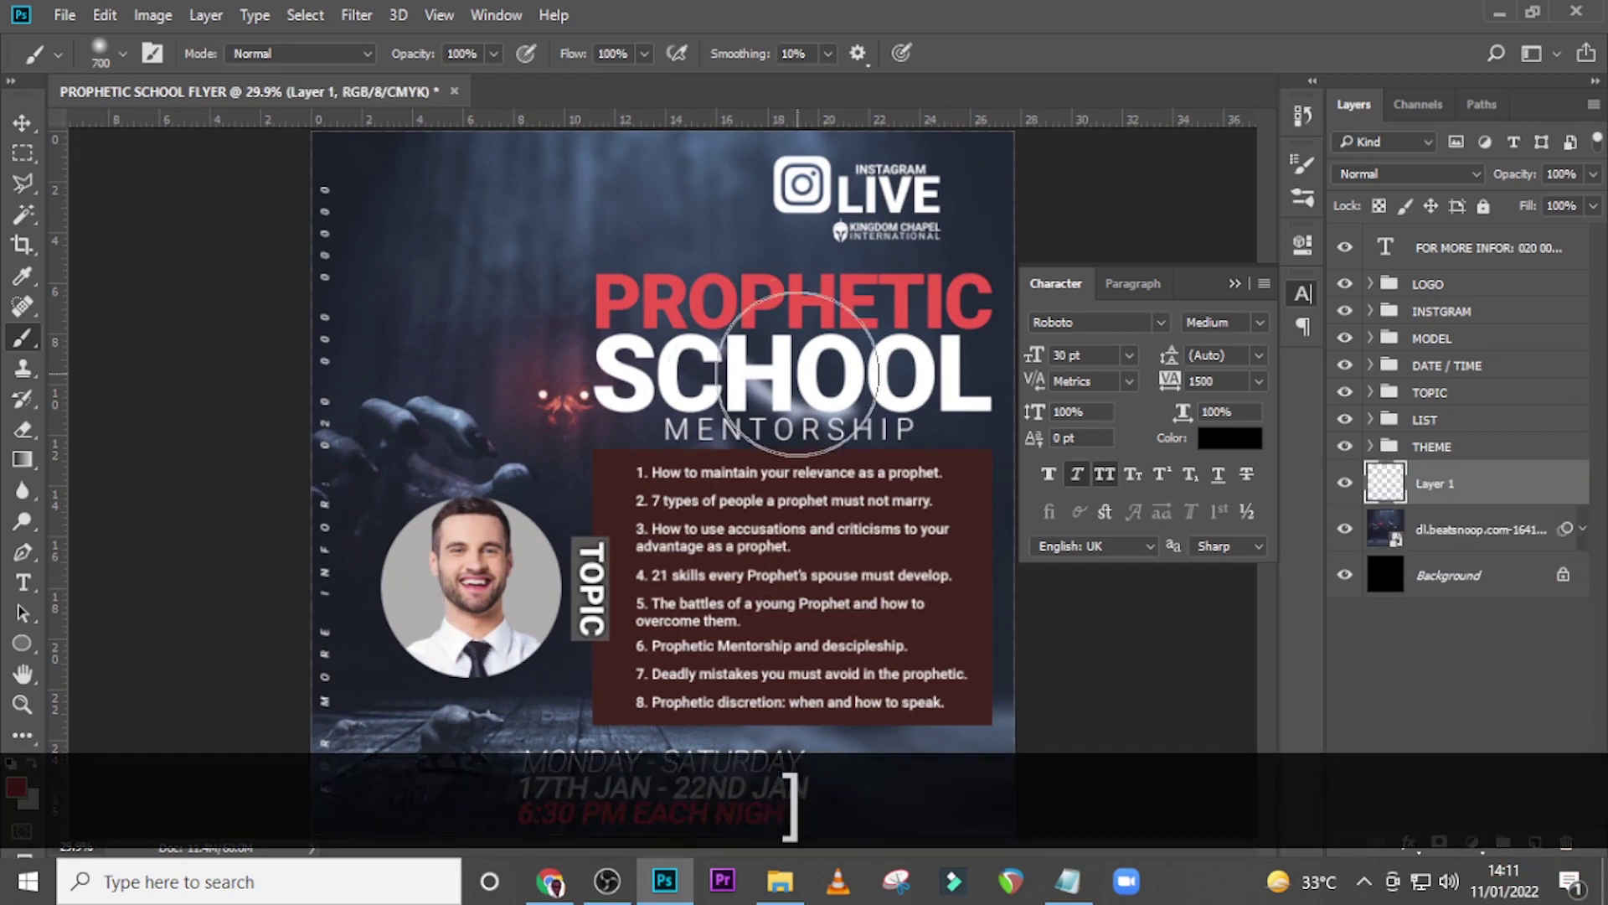
key("bracketright")
key("bracketright")
key("bracketright")
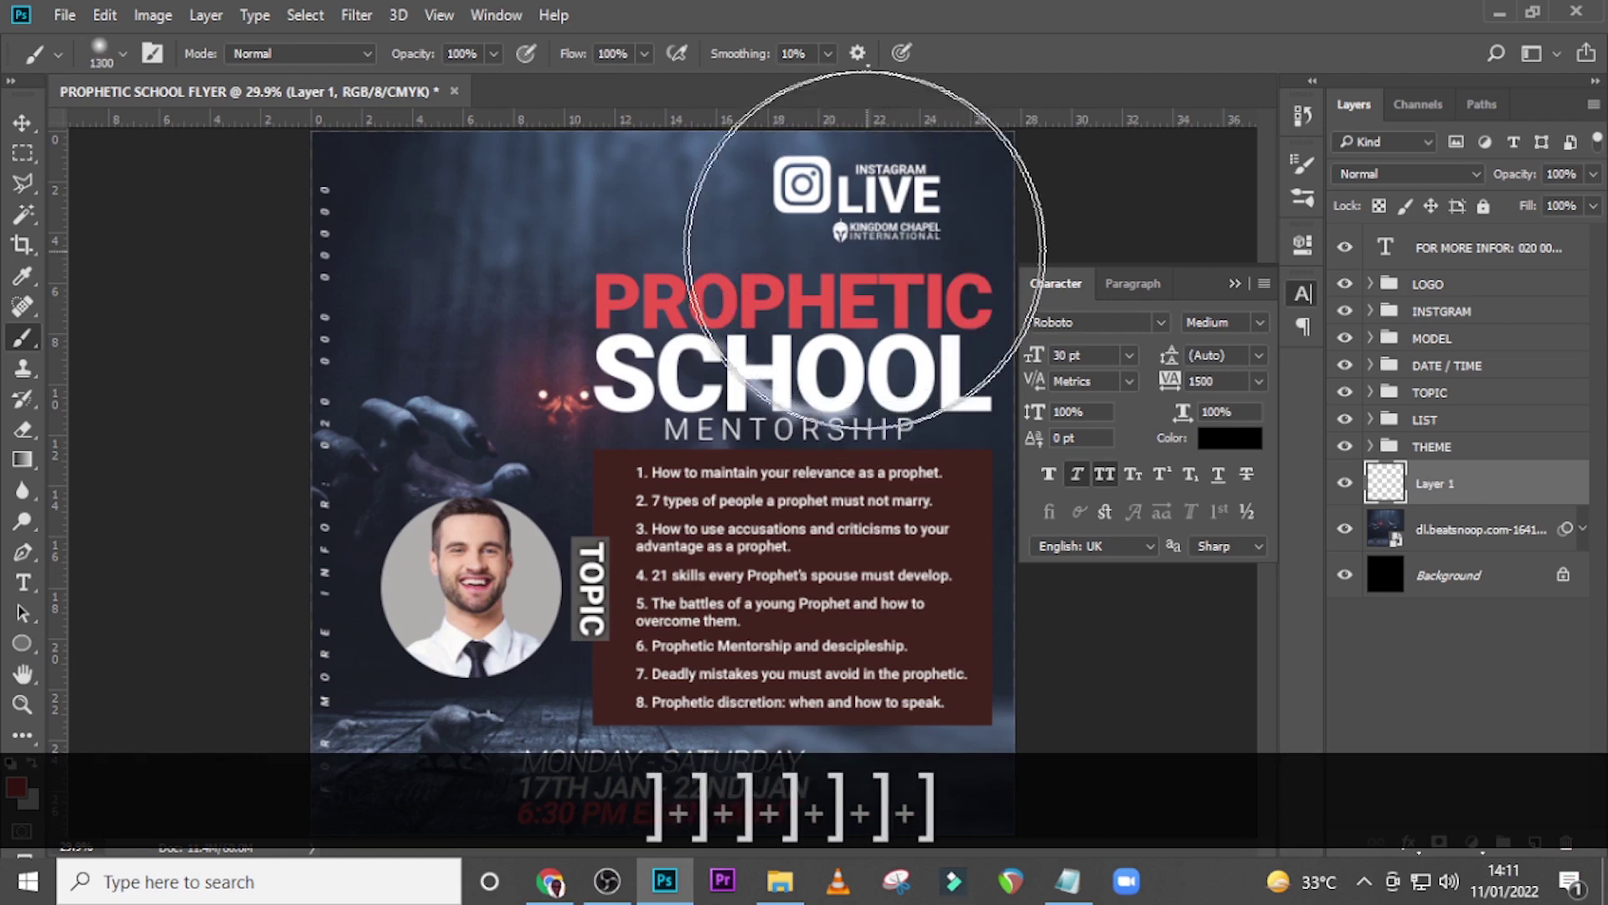
left_click(15, 786)
left_click(919, 588)
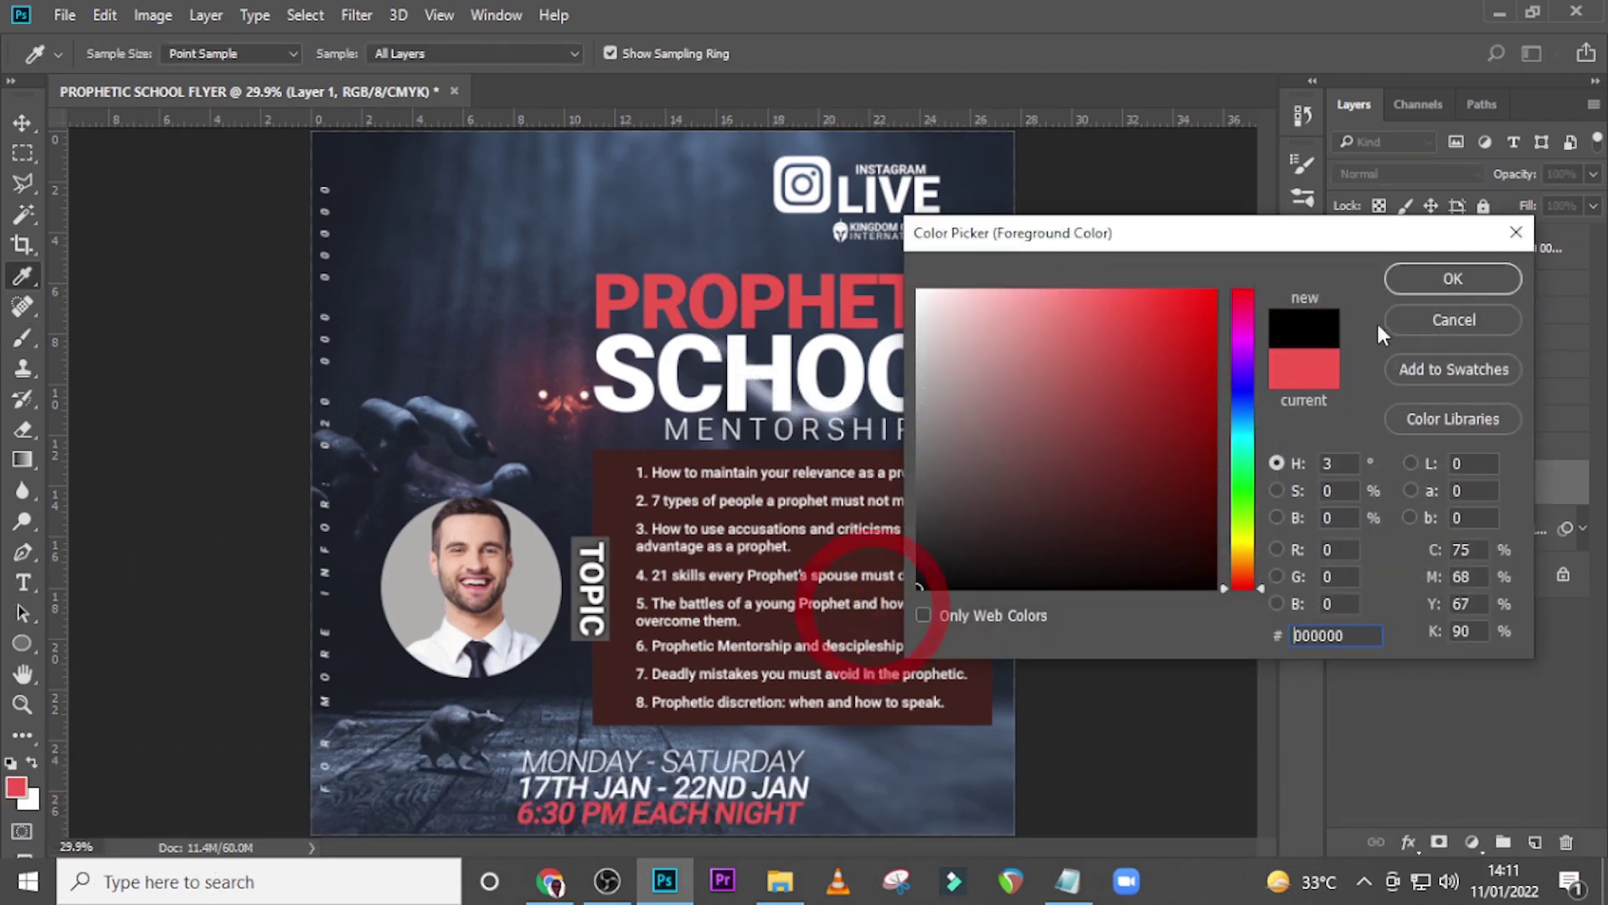
left_click(1424, 288)
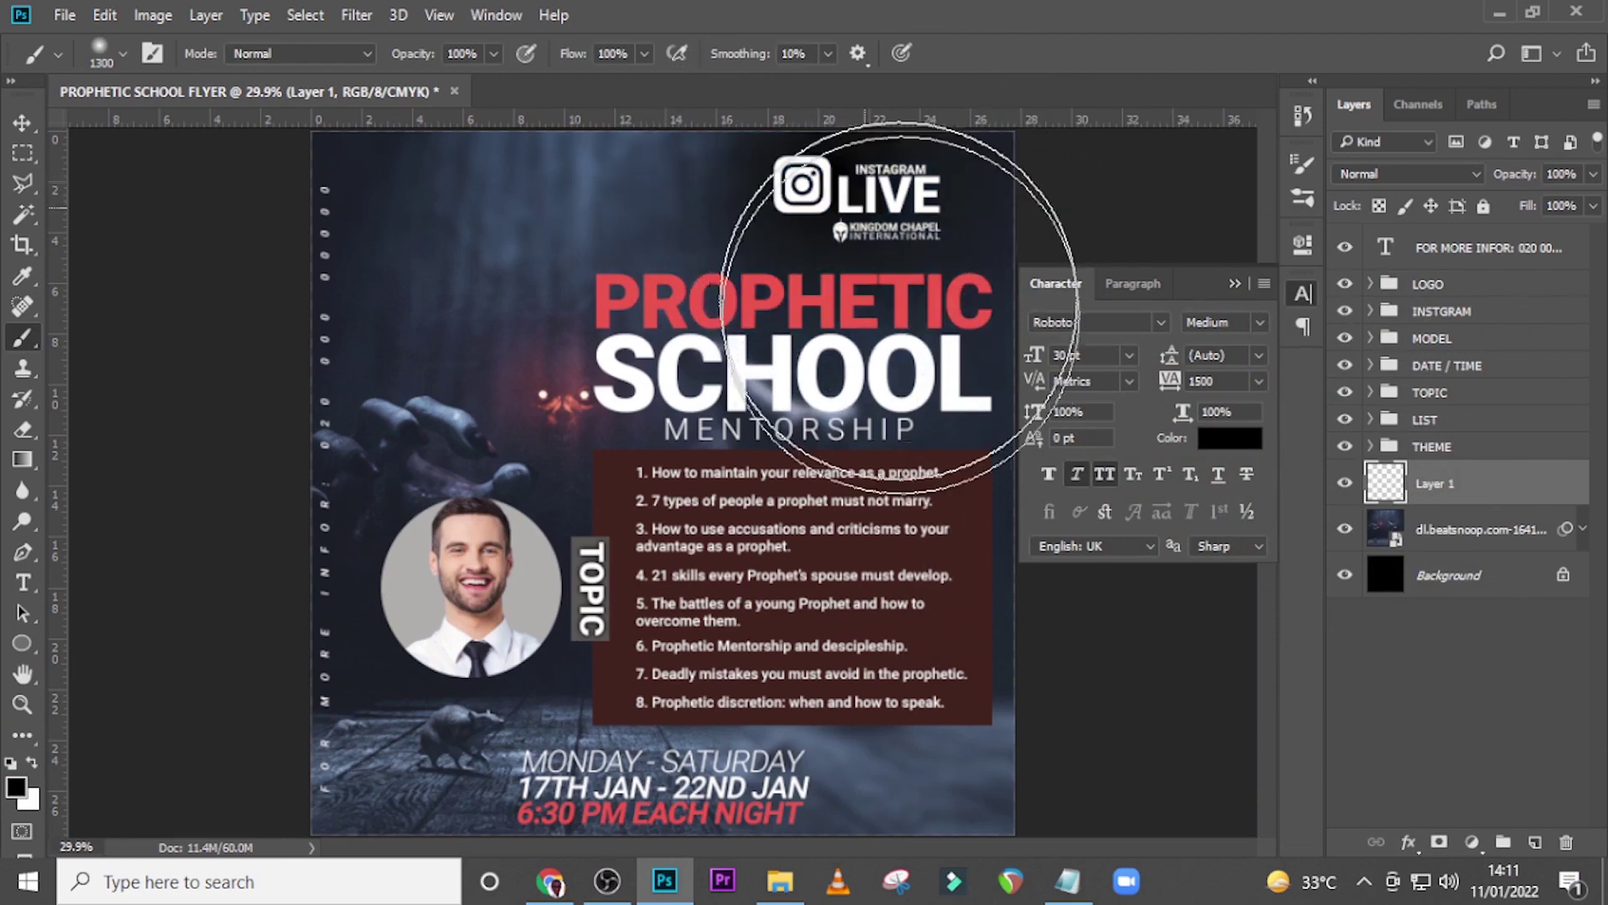
mouse_move(898, 306)
left_mouse_down()
mouse_move(850, 830)
mouse_move(980, 614)
mouse_move(984, 225)
mouse_move(852, 88)
mouse_move(824, 210)
left_mouse_up()
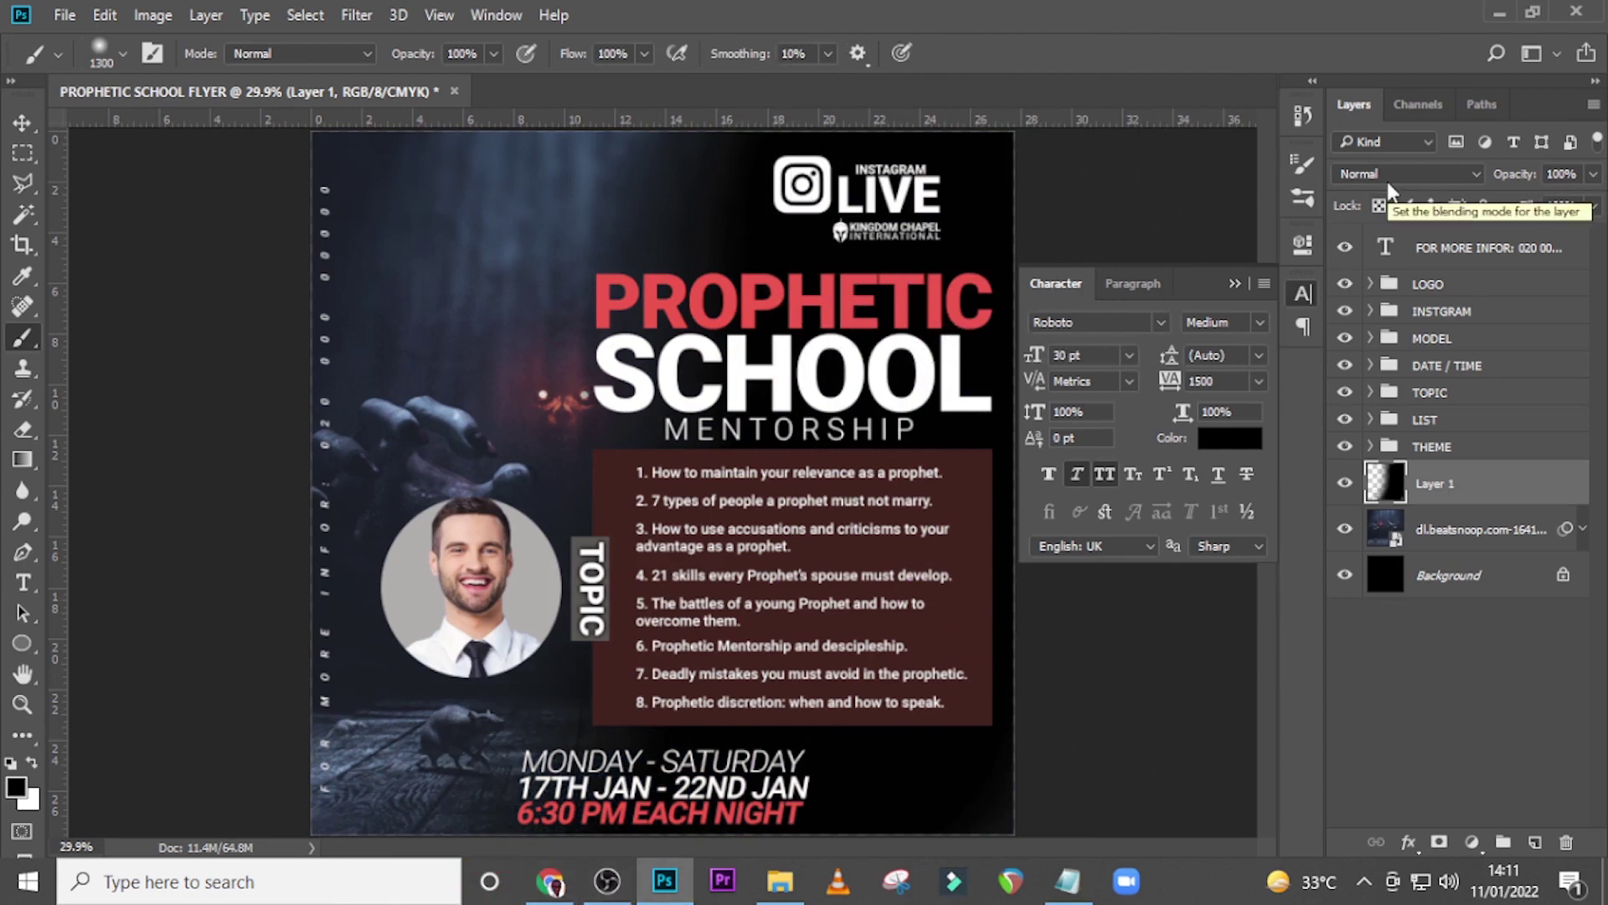
Set the black shading layer's opacity to 45% and compare the flyer with that layer hidden and shown
left_click(1581, 175)
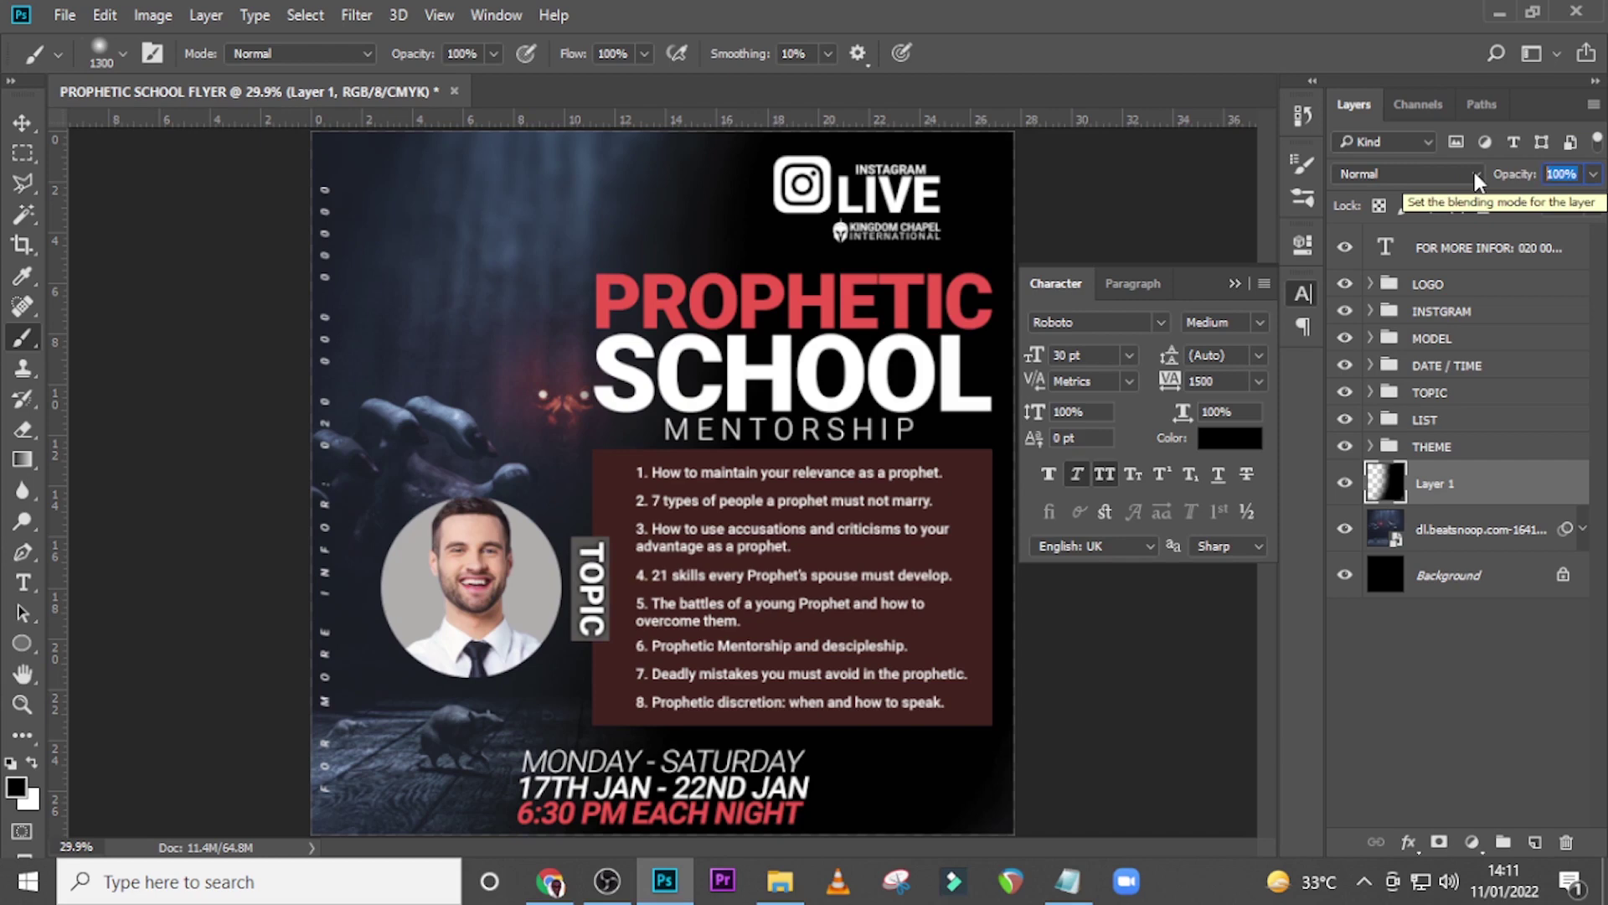
type("45")
key("Return")
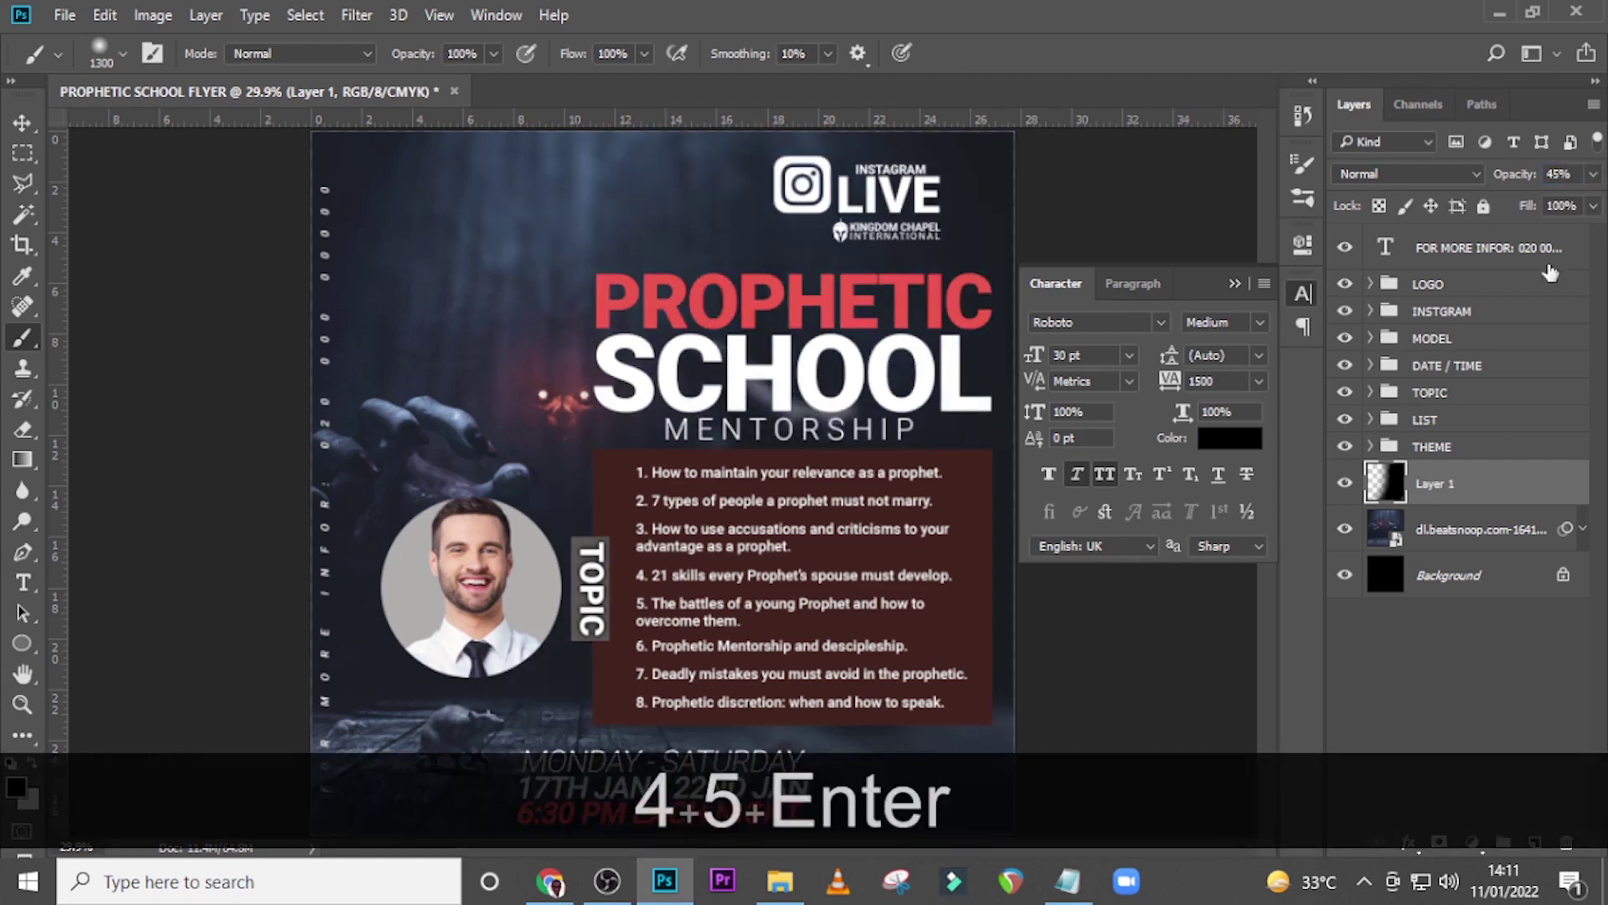
left_click(1345, 483)
left_click(1346, 483)
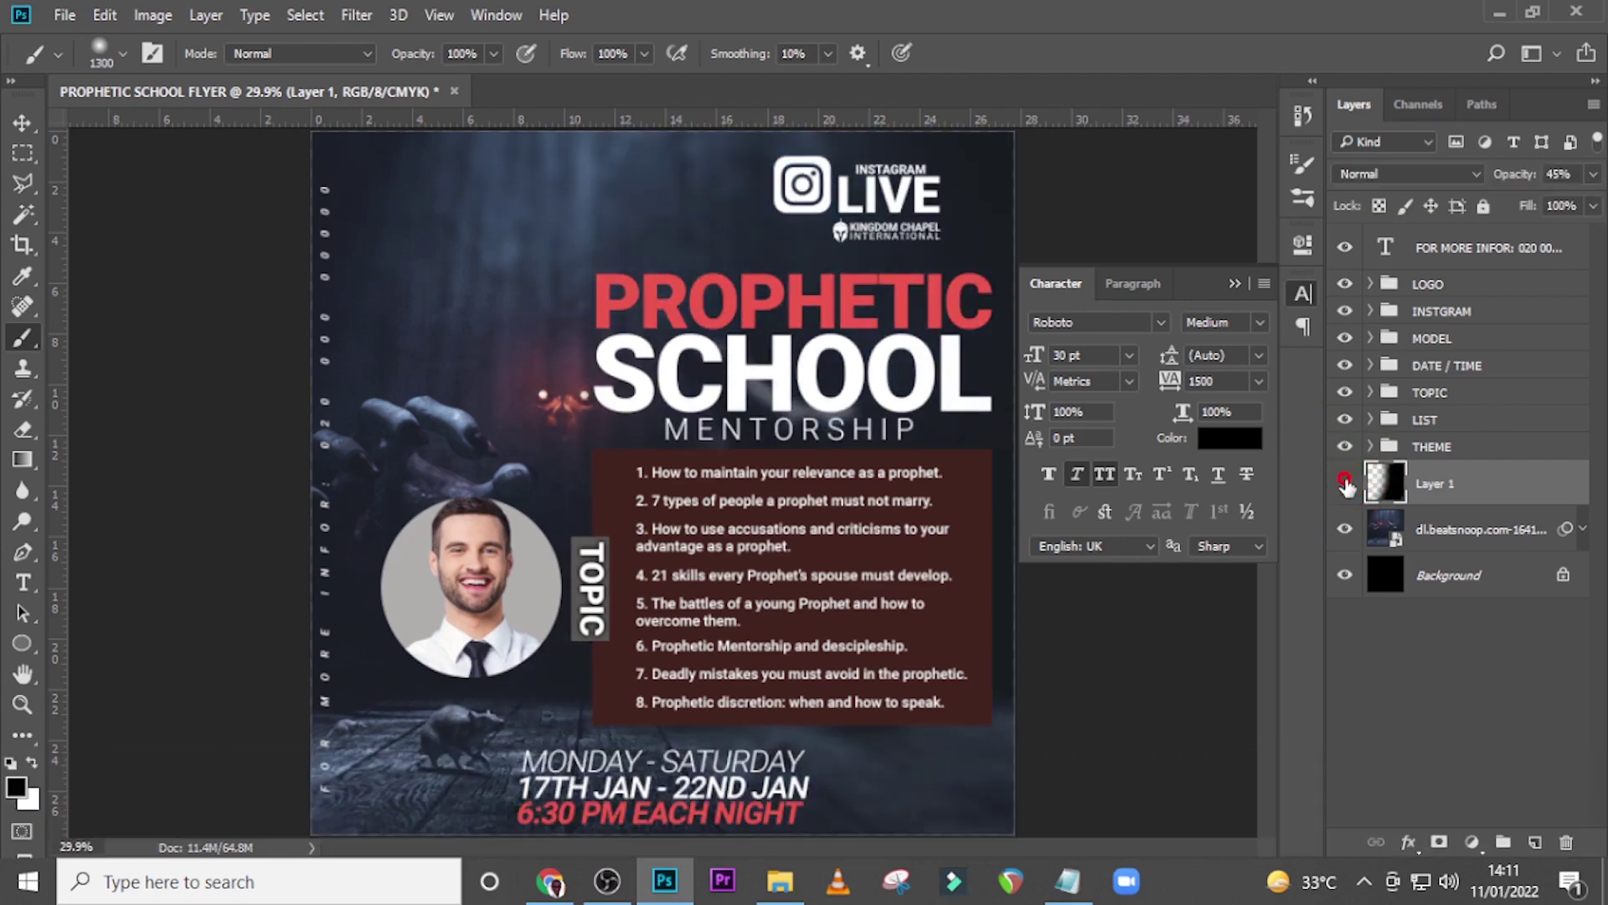
left_click(1345, 484)
left_click(1346, 483)
Add a Curves adjustment above the black shading layer and move its RGB black point inward to deepen the shadows
left_click(1472, 843)
left_click(1428, 366)
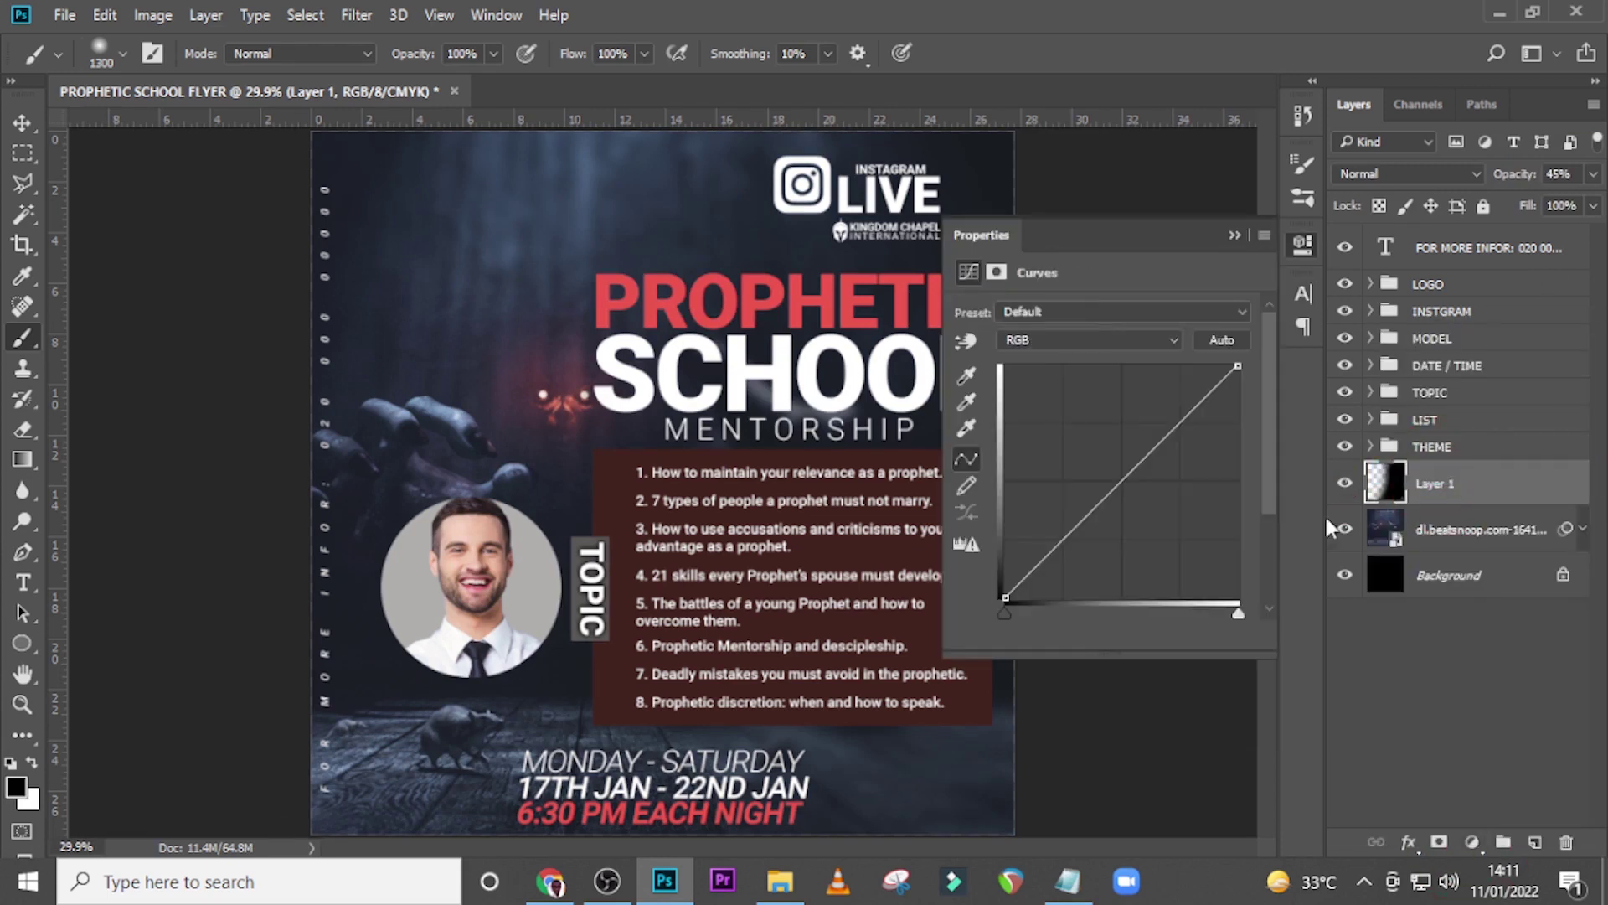
left_click_drag(1008, 597, 1040, 611)
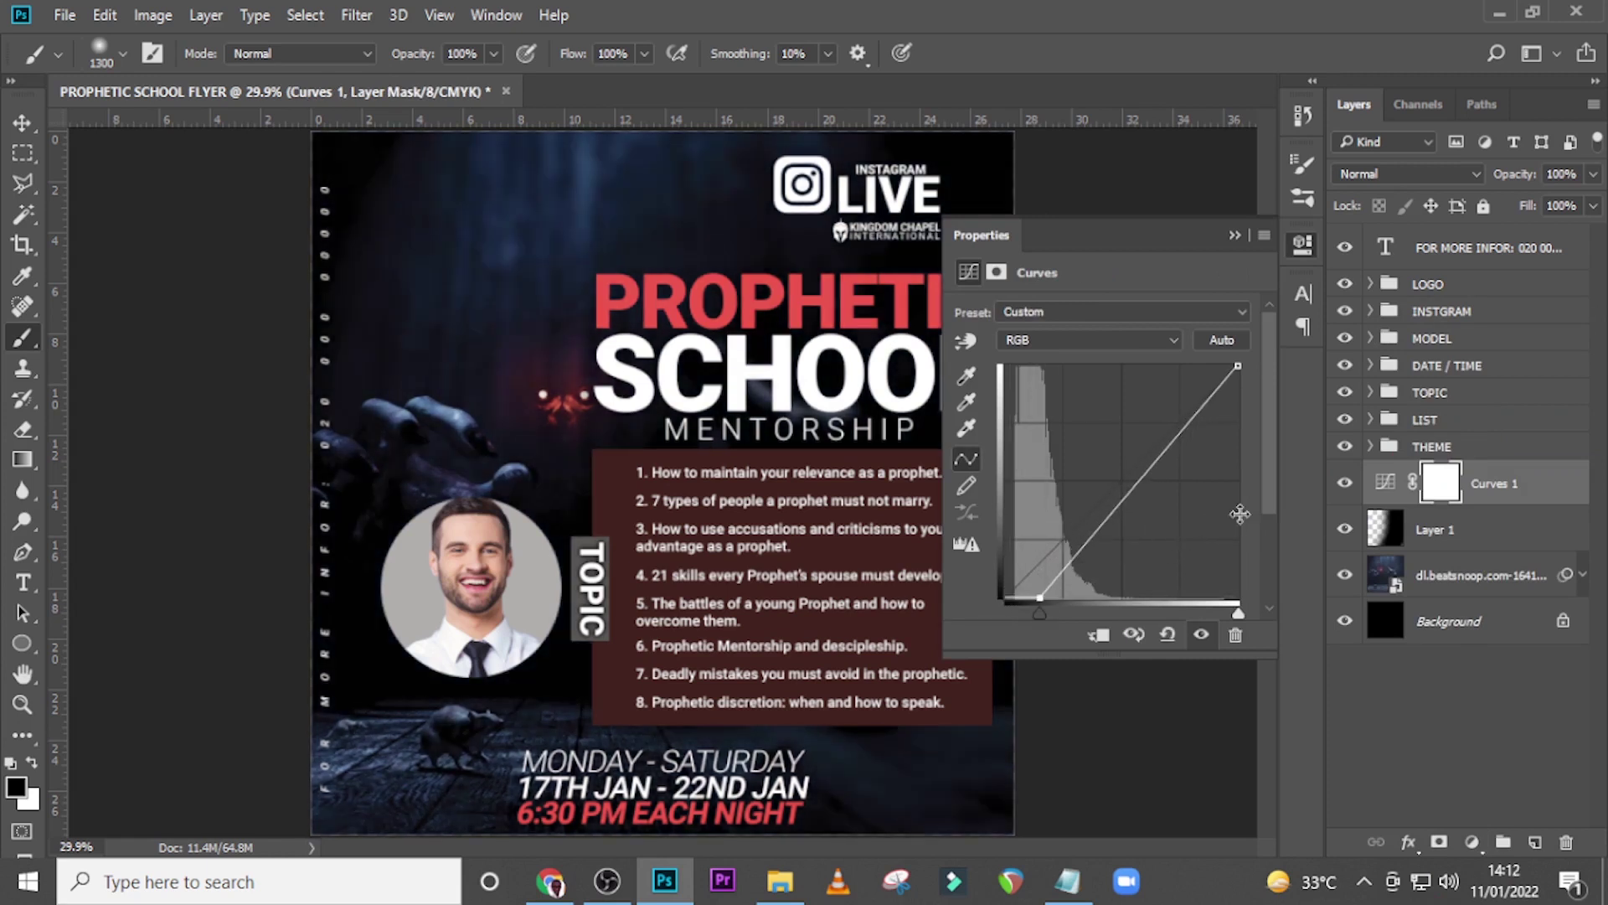
Raise the opacity of the black shading layer beneath the Curves adjustment to 61%
left_click(1422, 543)
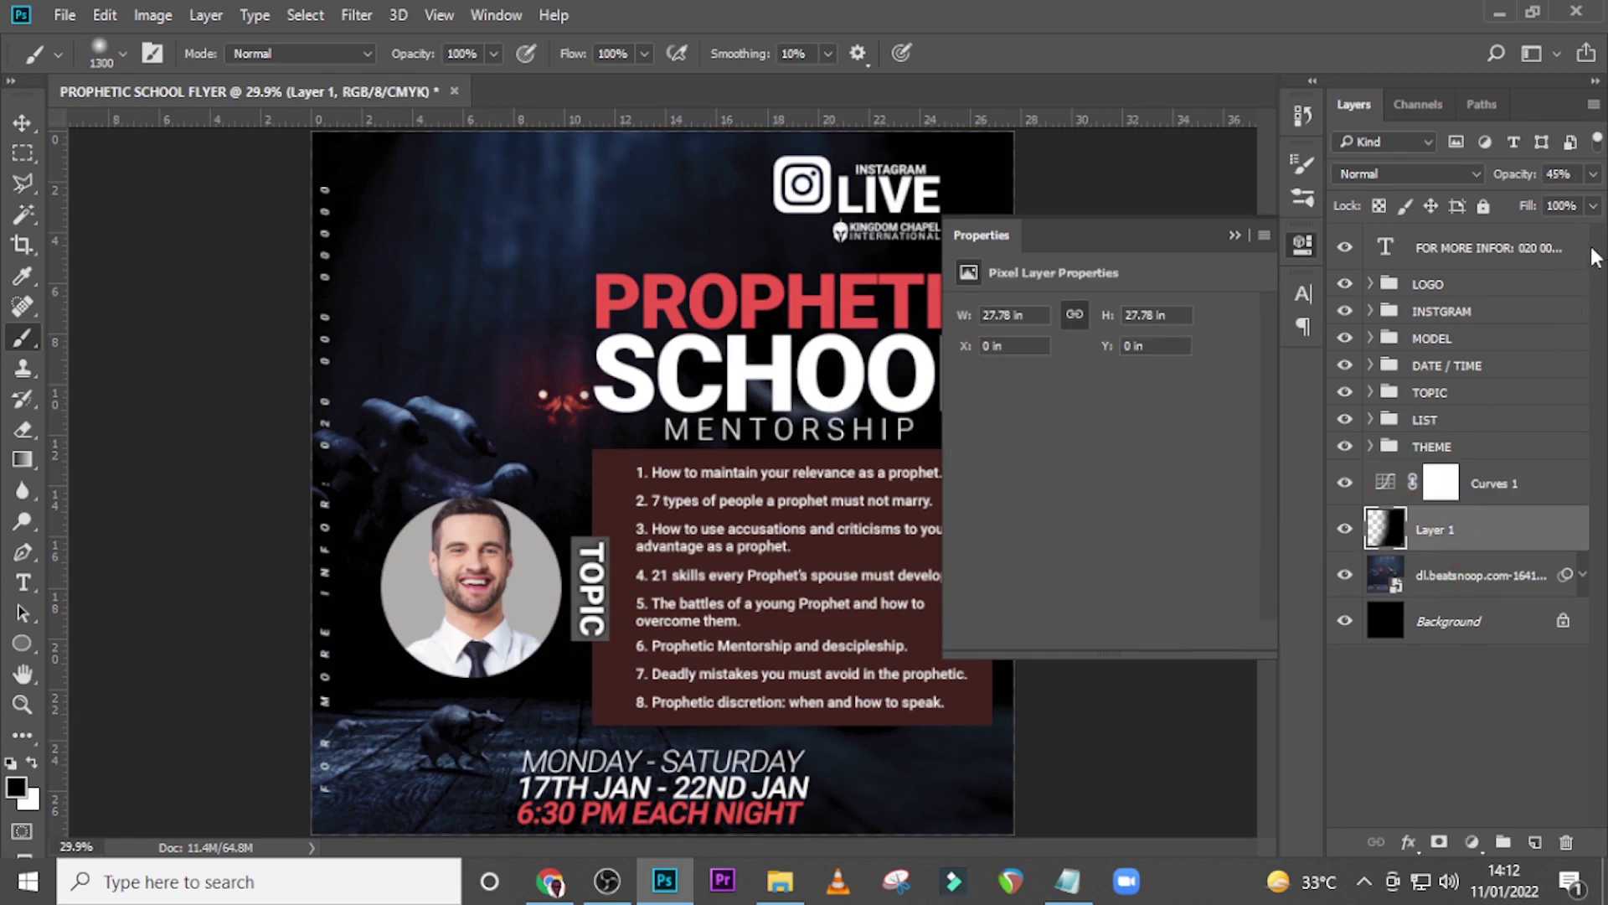
left_click(1593, 174)
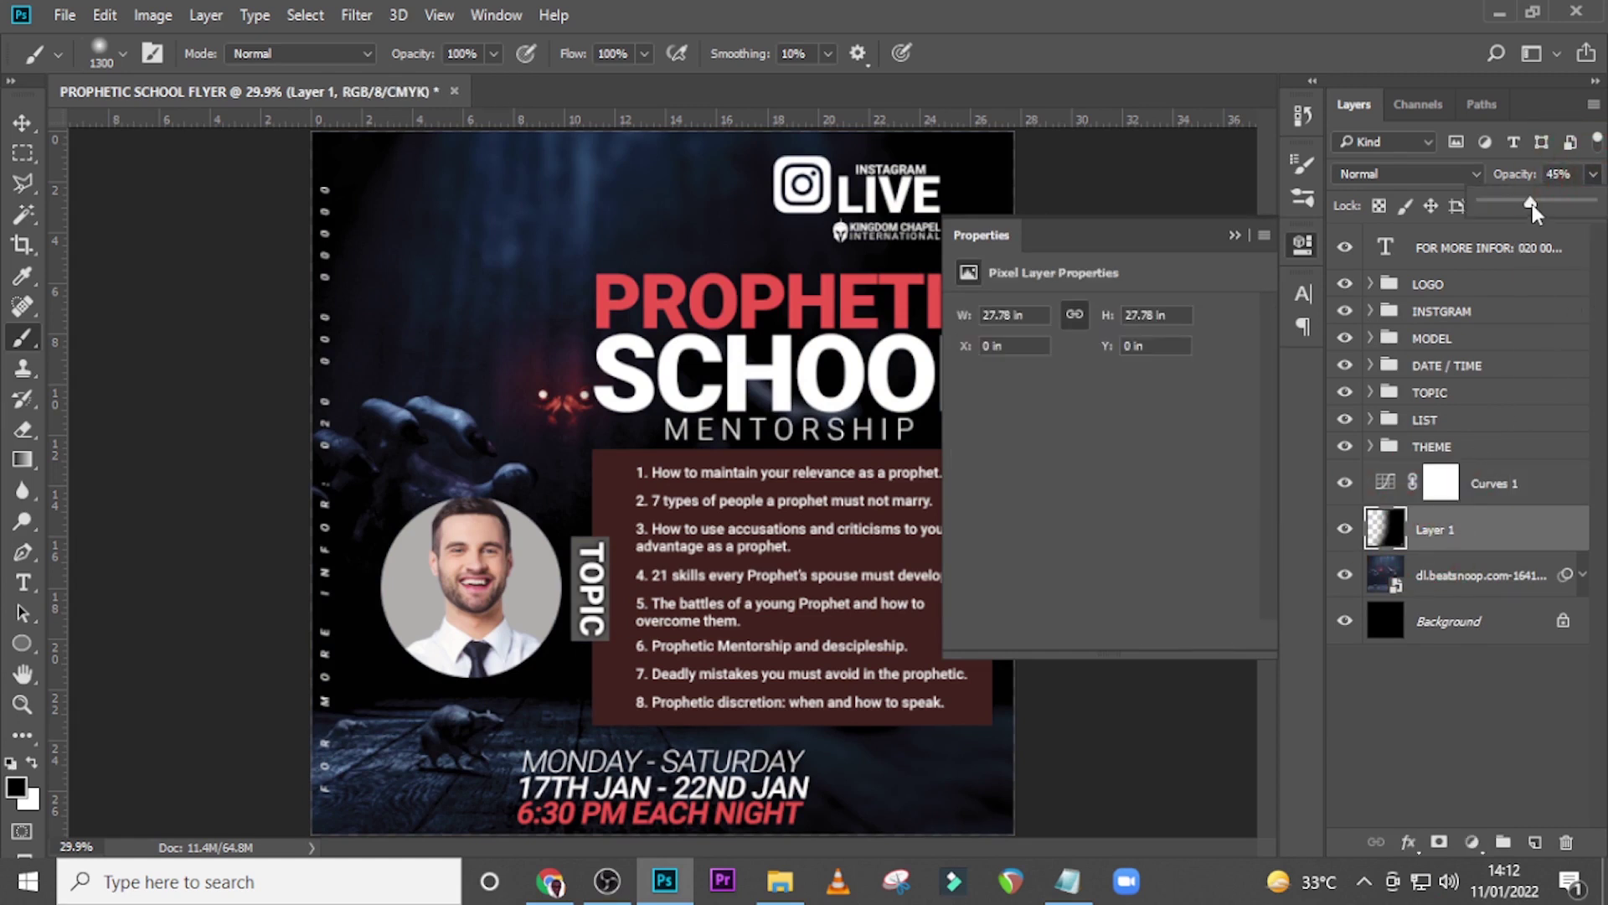
left_click_drag(1531, 202, 1550, 207)
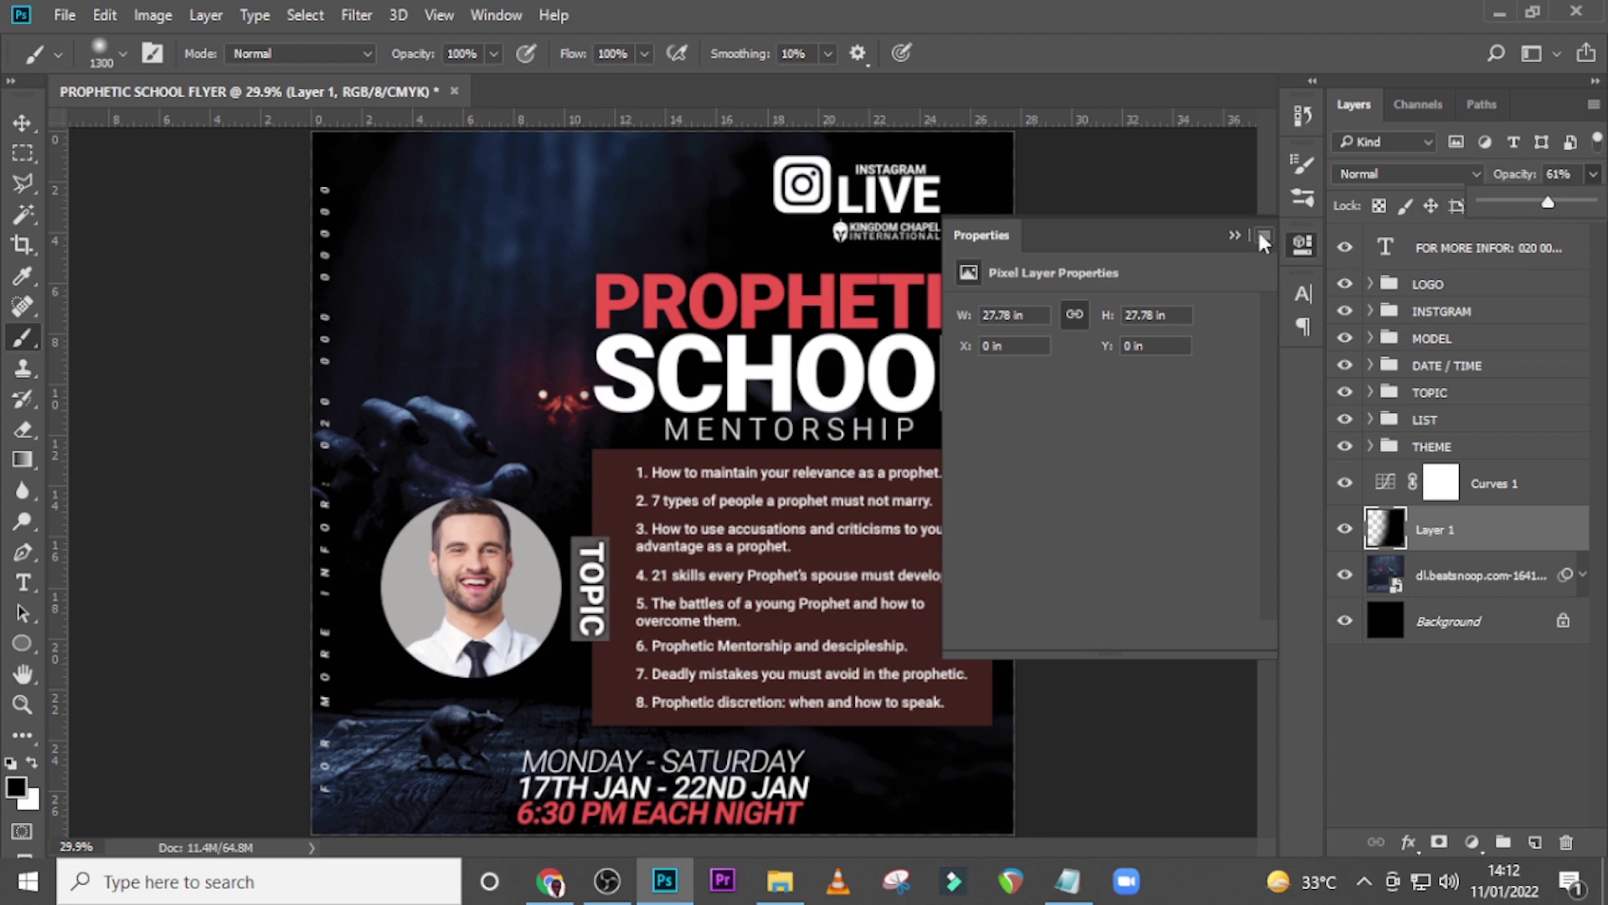
left_click(1237, 236)
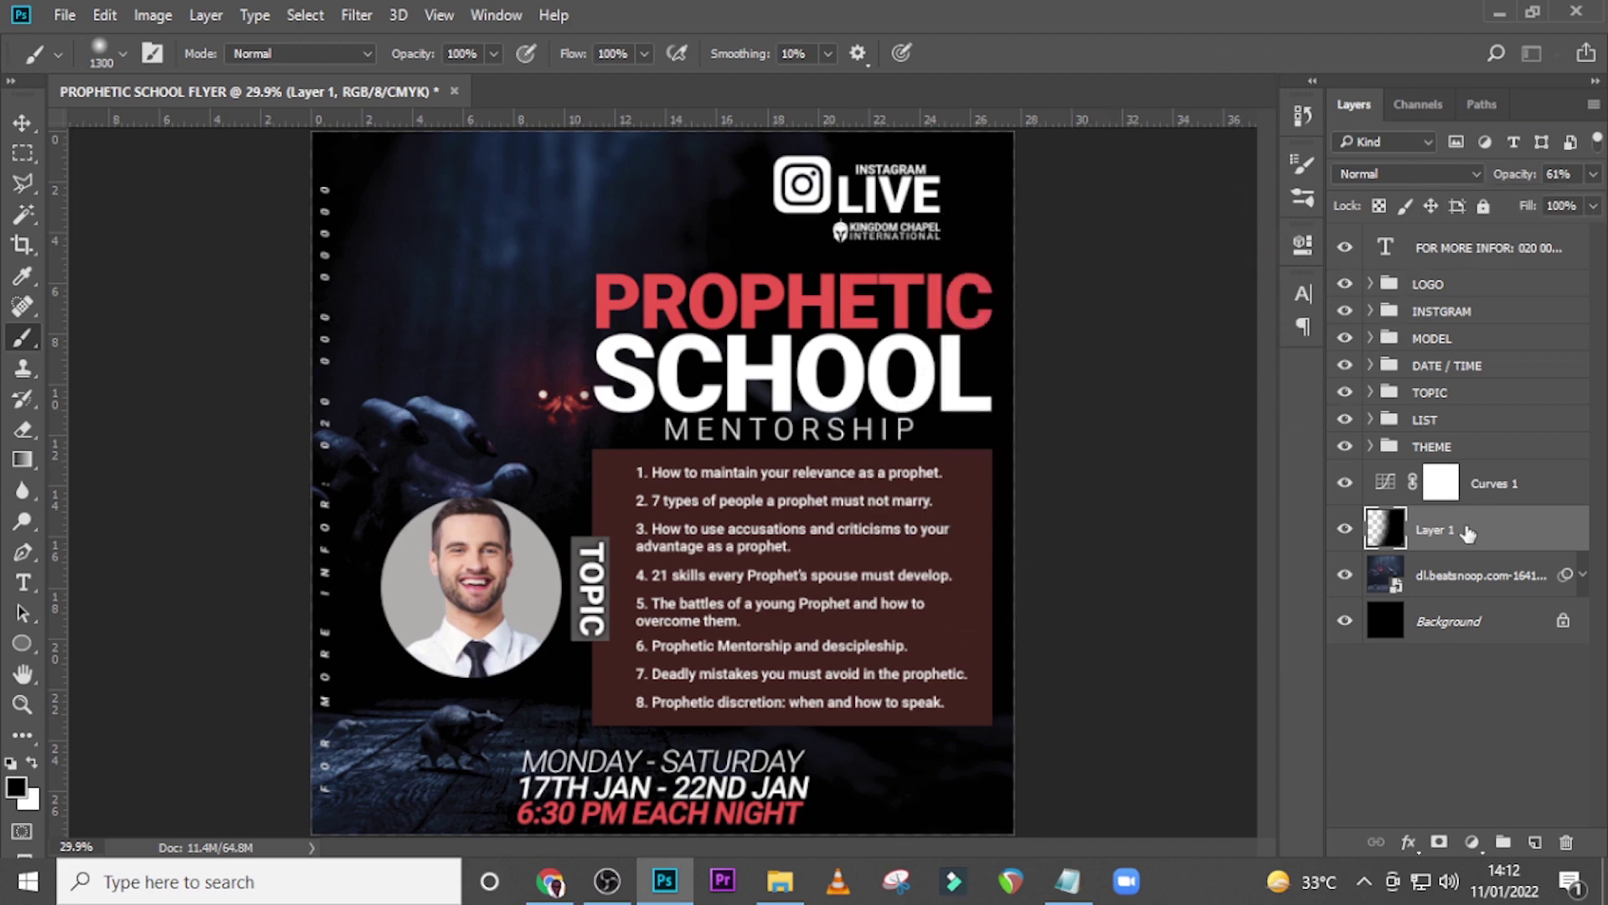
Draw a black circle about 1391 px in diameter on a new shape layer directly above the Curves adjustment
left_click(1485, 499)
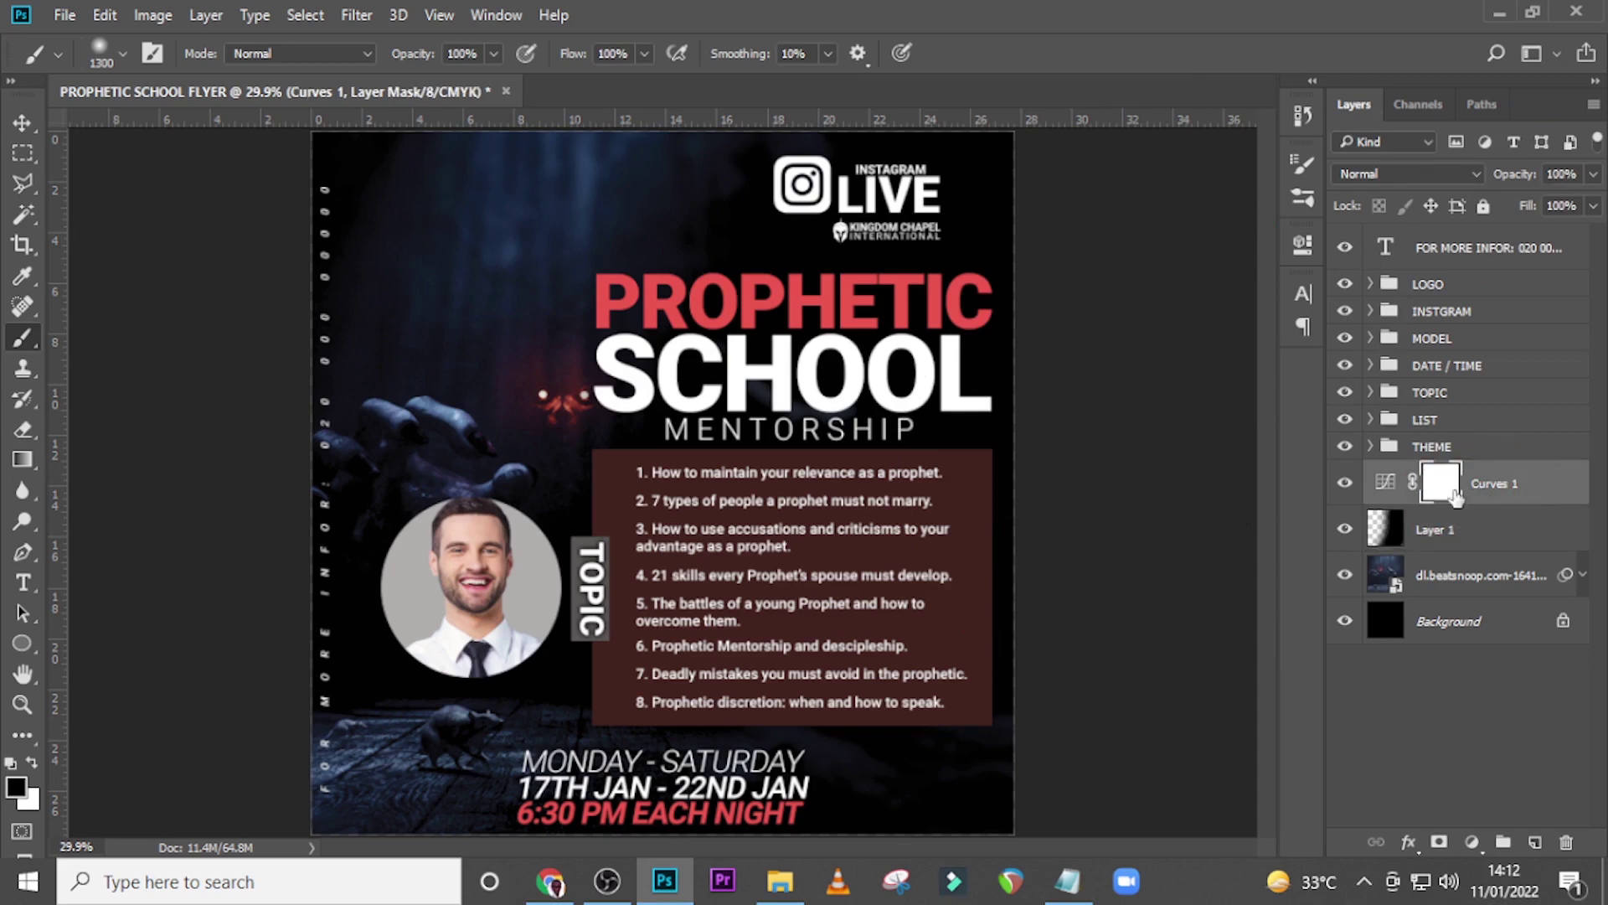
left_click(22, 642)
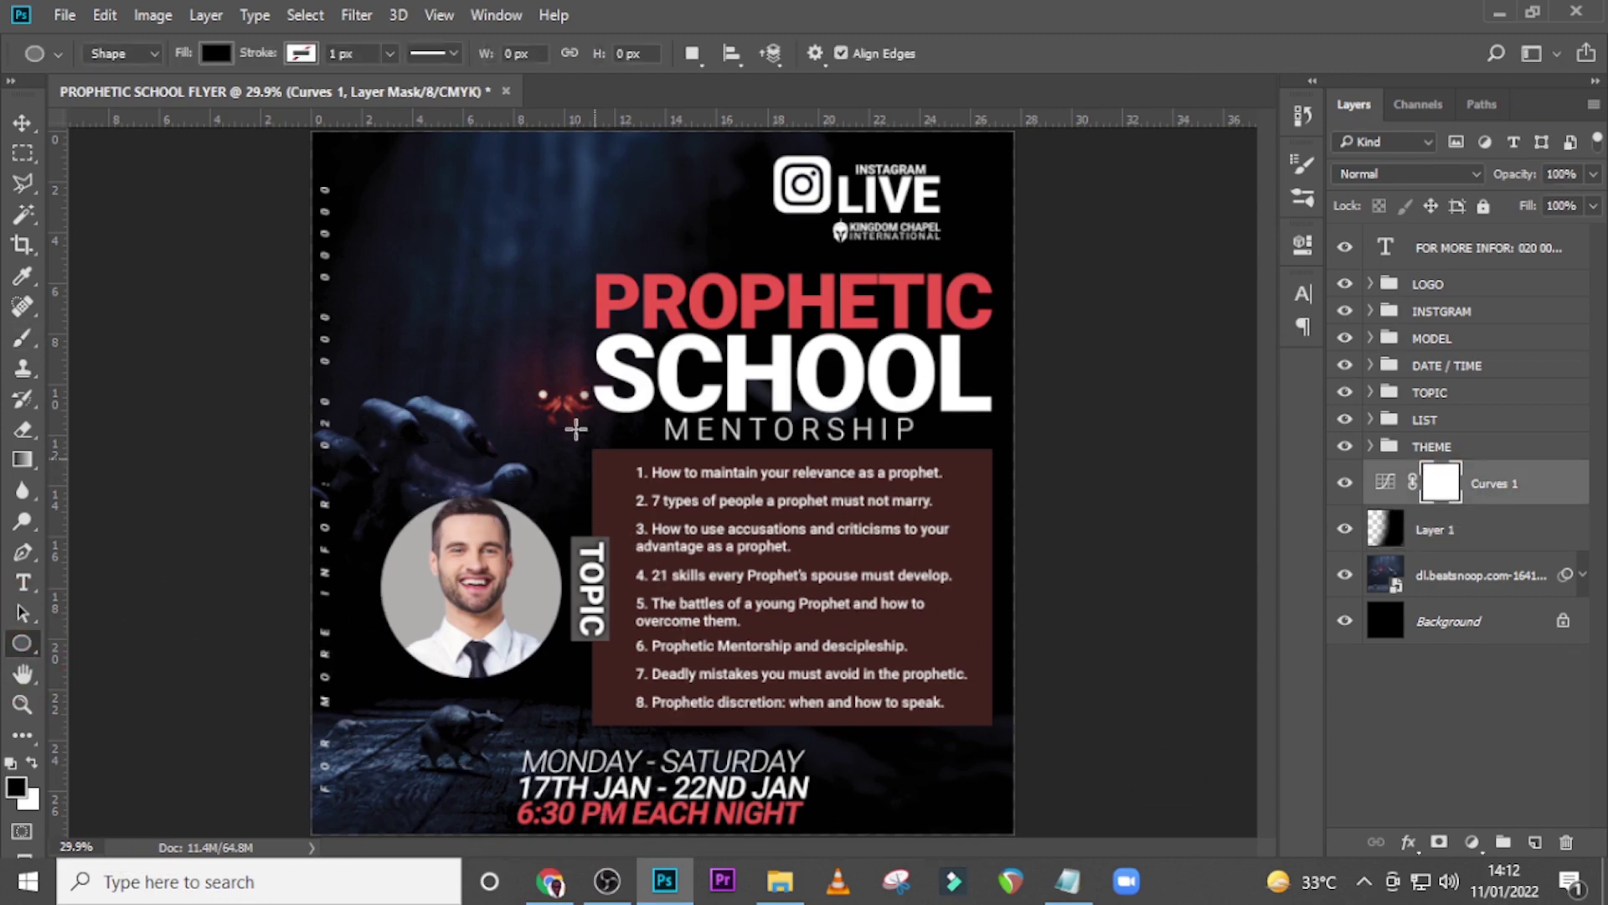
left_click_drag(453, 321, 1033, 811)
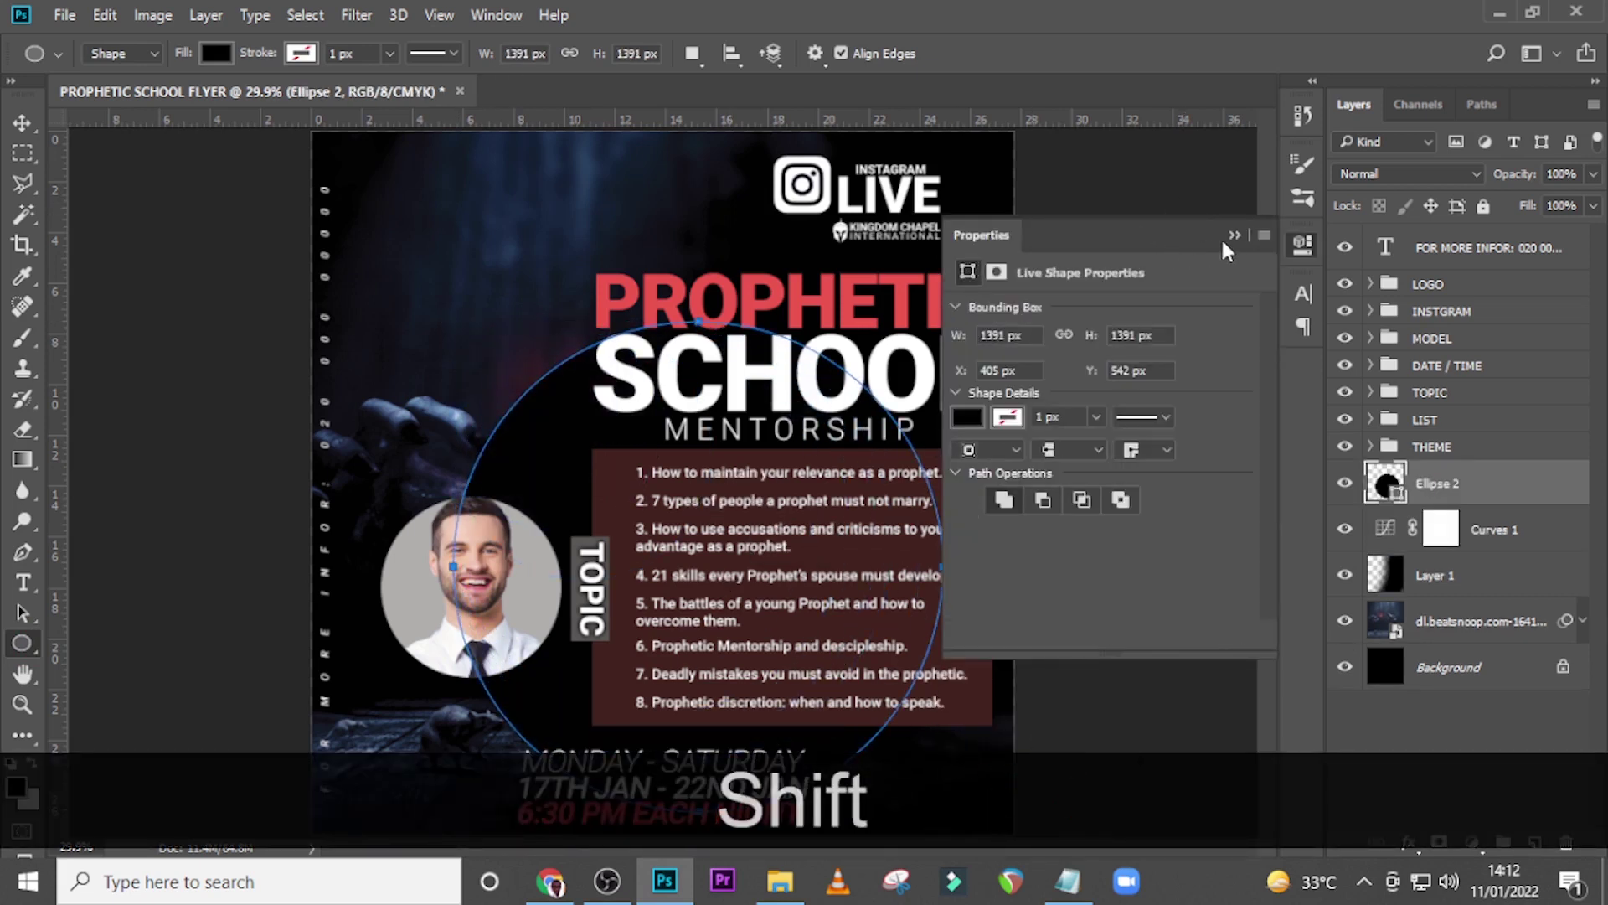
left_click(1232, 235)
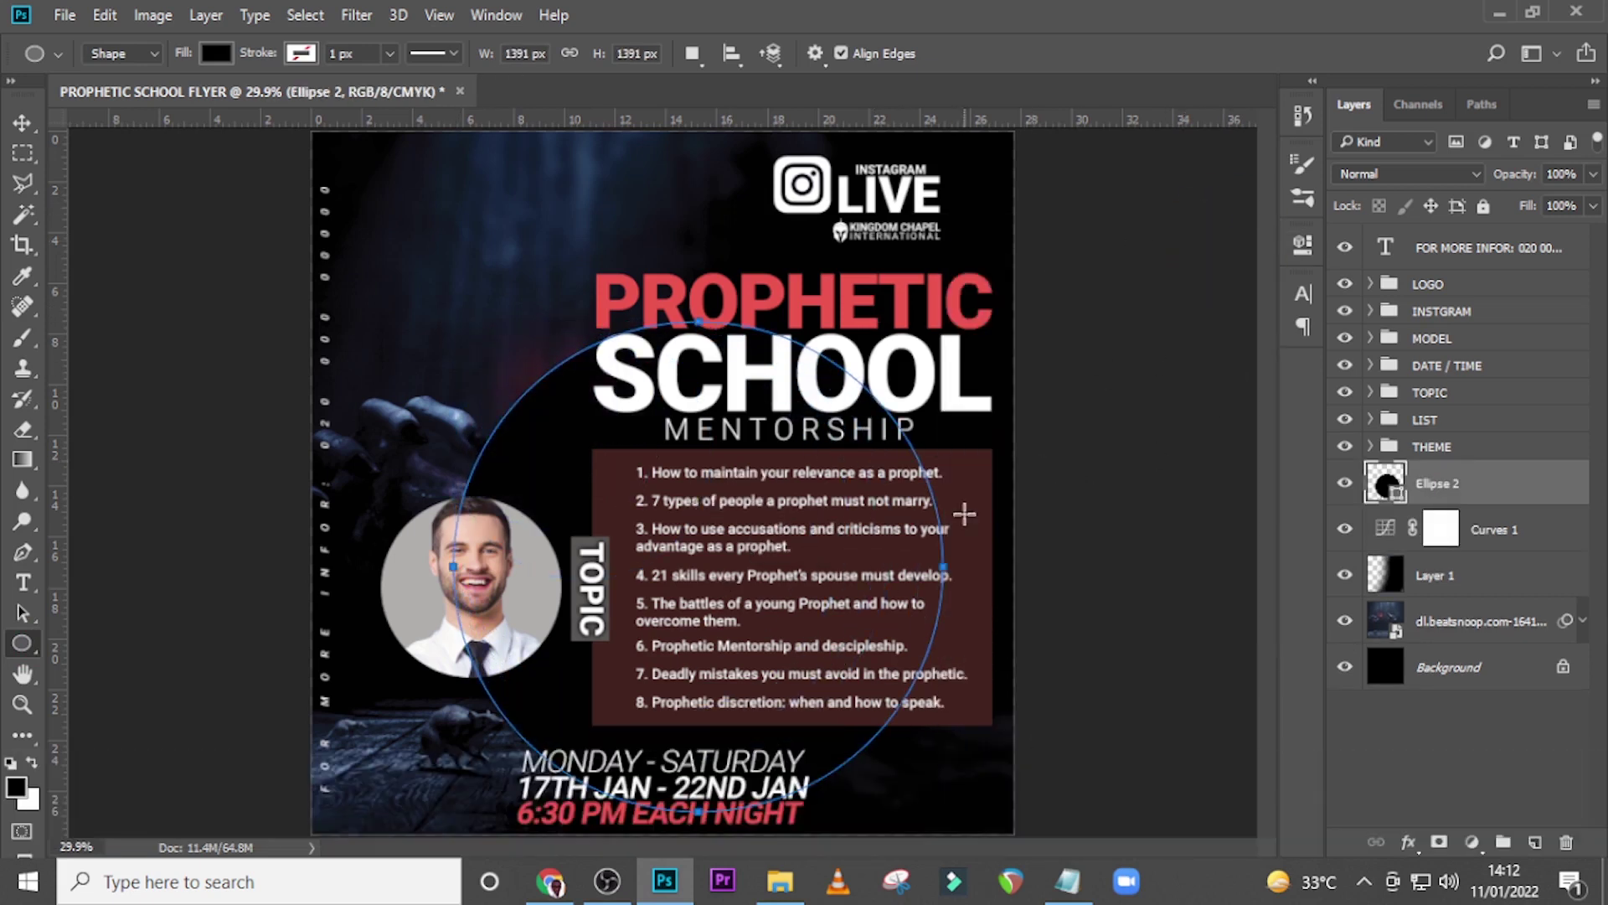
Move the black circle down so only its upper arc covers the flyer's bottom edge behind the date and time text
key("v")
left_click_drag(889, 520, 658, 754)
key("ctrl+equal")
key("ctrl+equal")
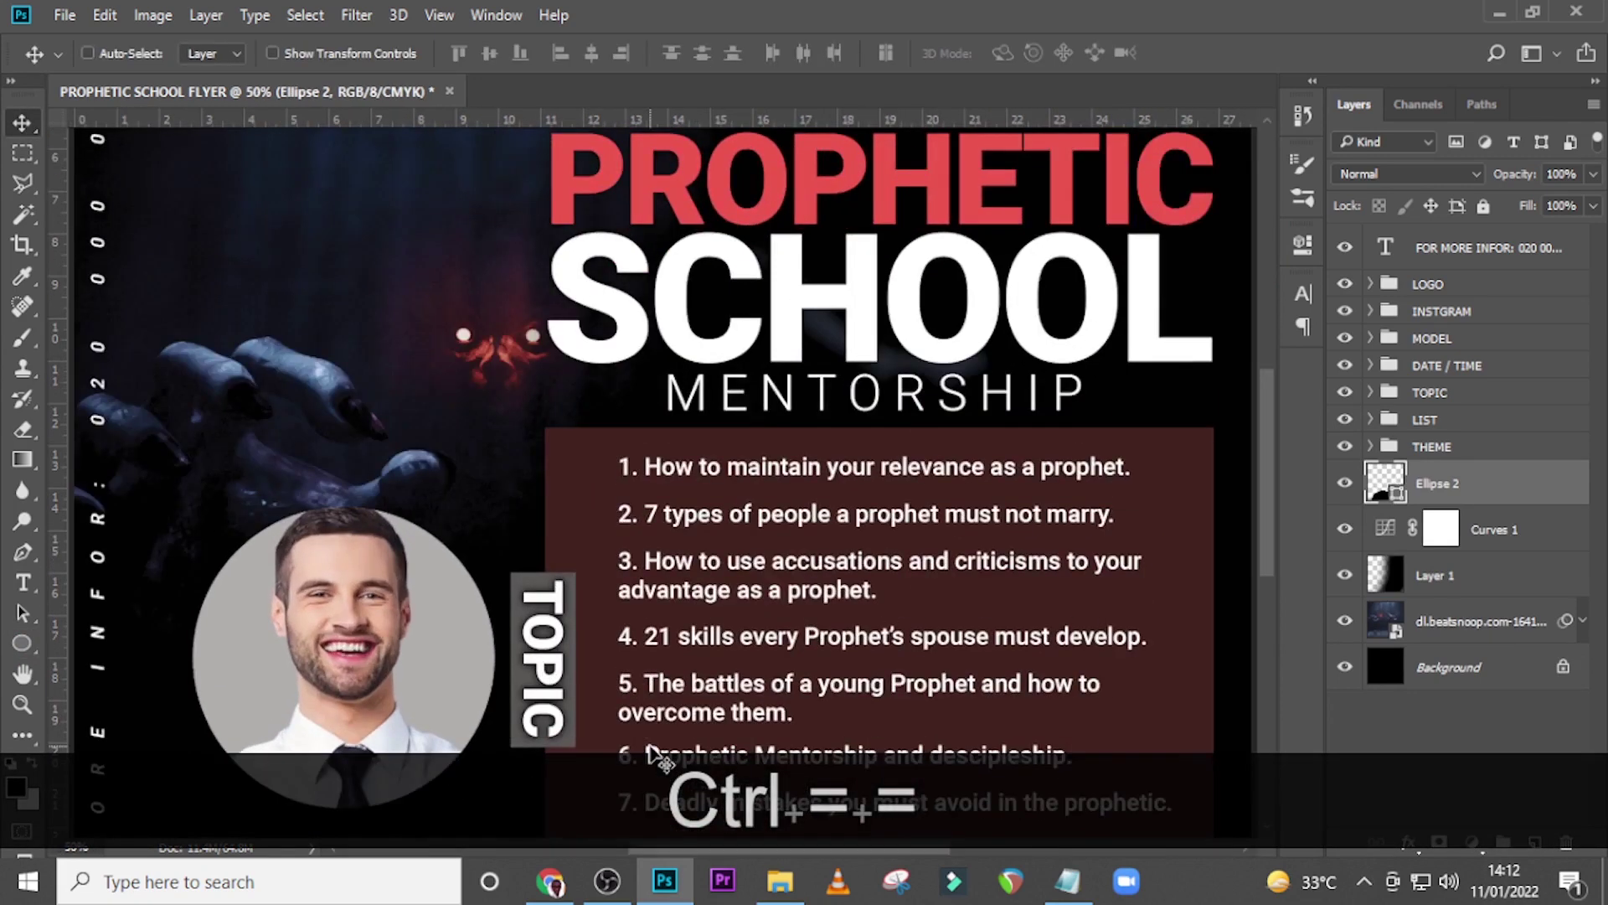
scroll(786, 431, "down", 8)
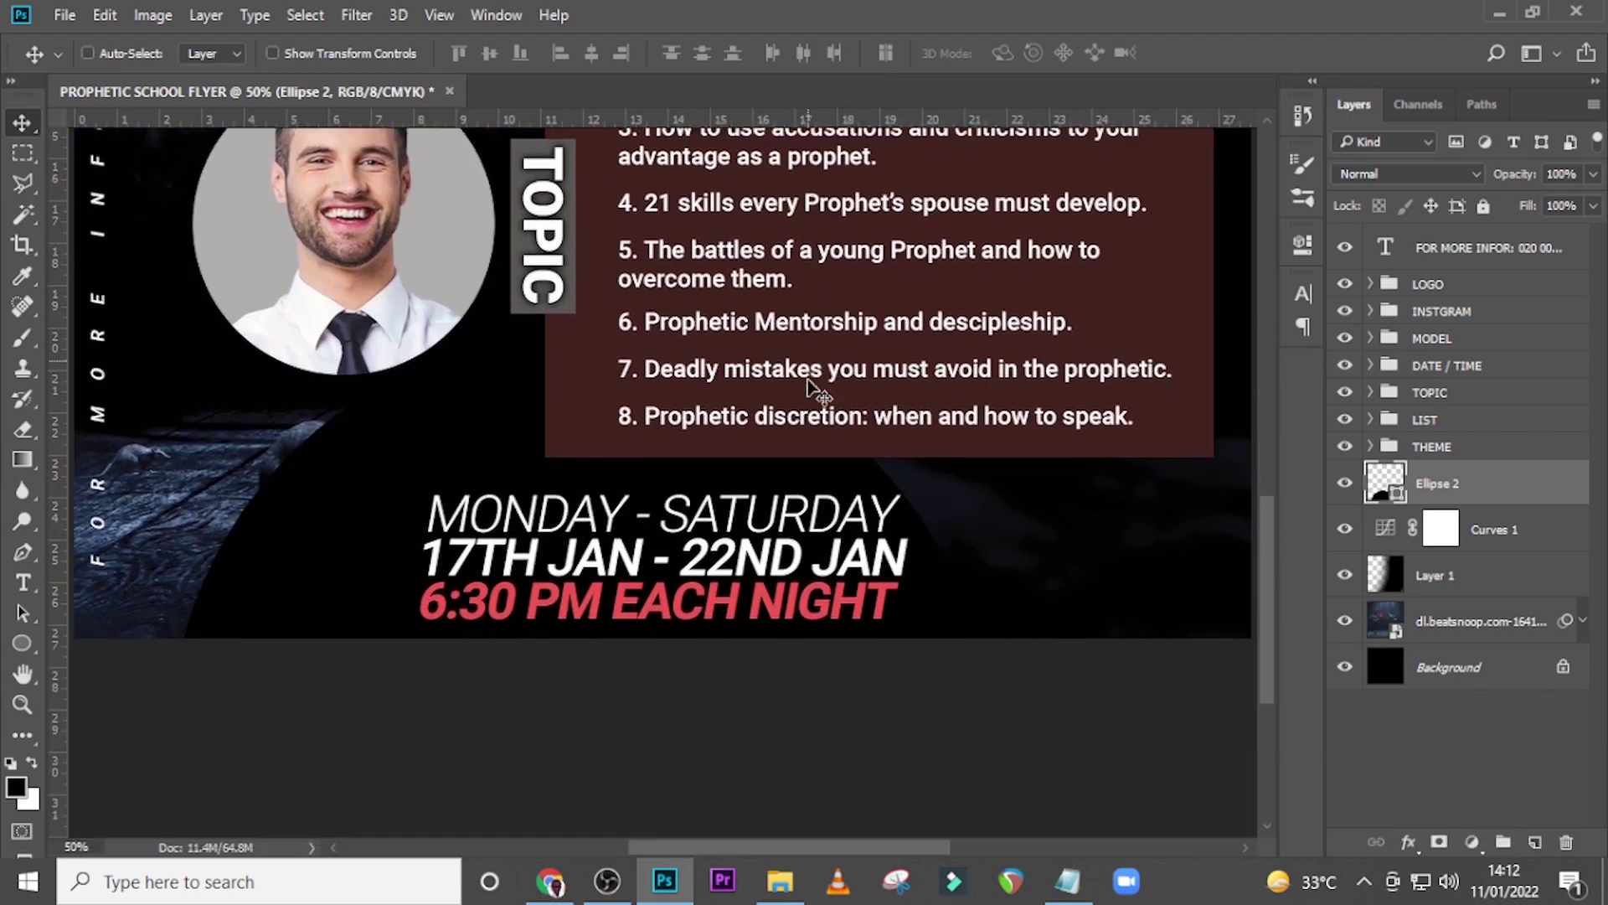
scroll(808, 390, "down", 4)
scroll(683, 301, "up", 2)
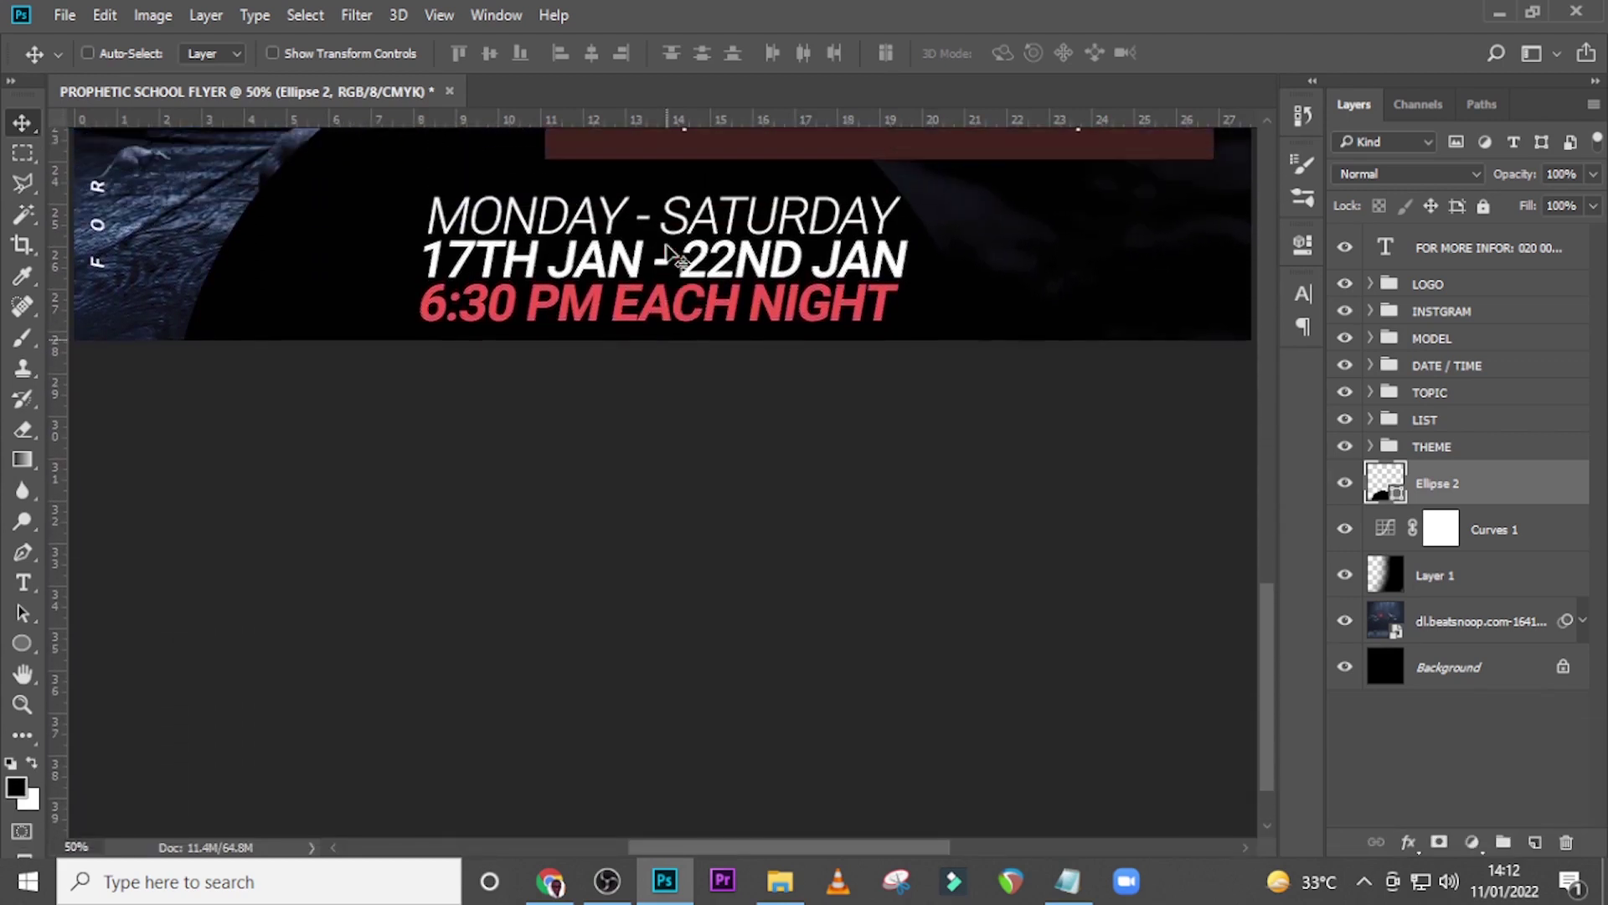
scroll(674, 255, "up", 2)
left_click_drag(638, 301, 718, 402)
Stretch the black circle from its centre to about 139.4% width and nudge it right to align with the flyer's vertical centre guide
key("ctrl+t")
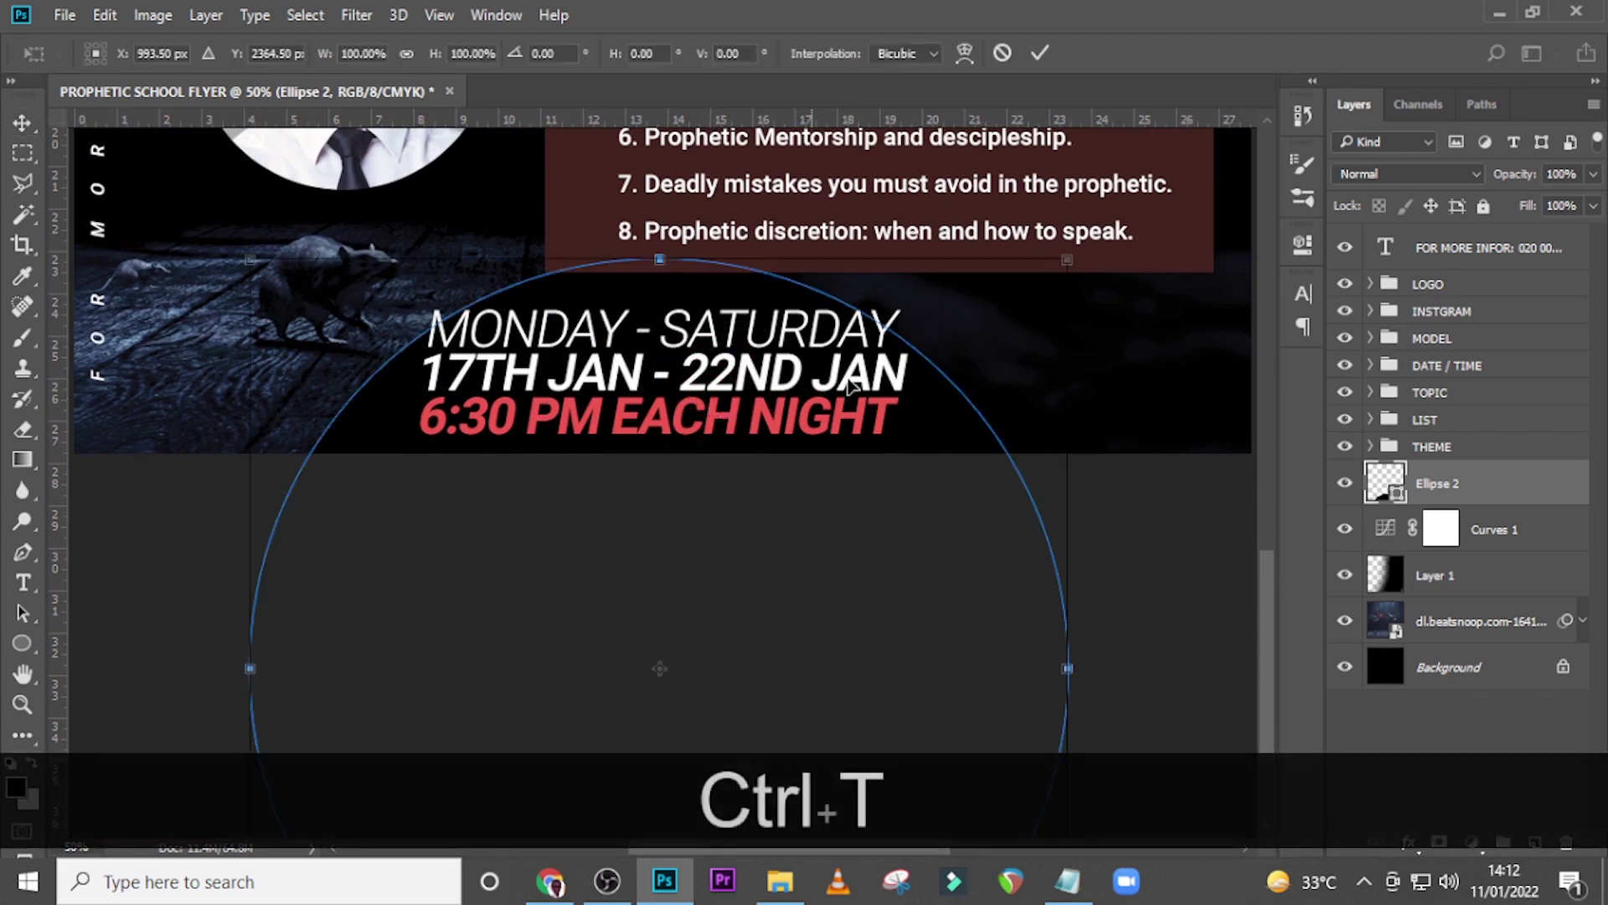
key("shift+alt")
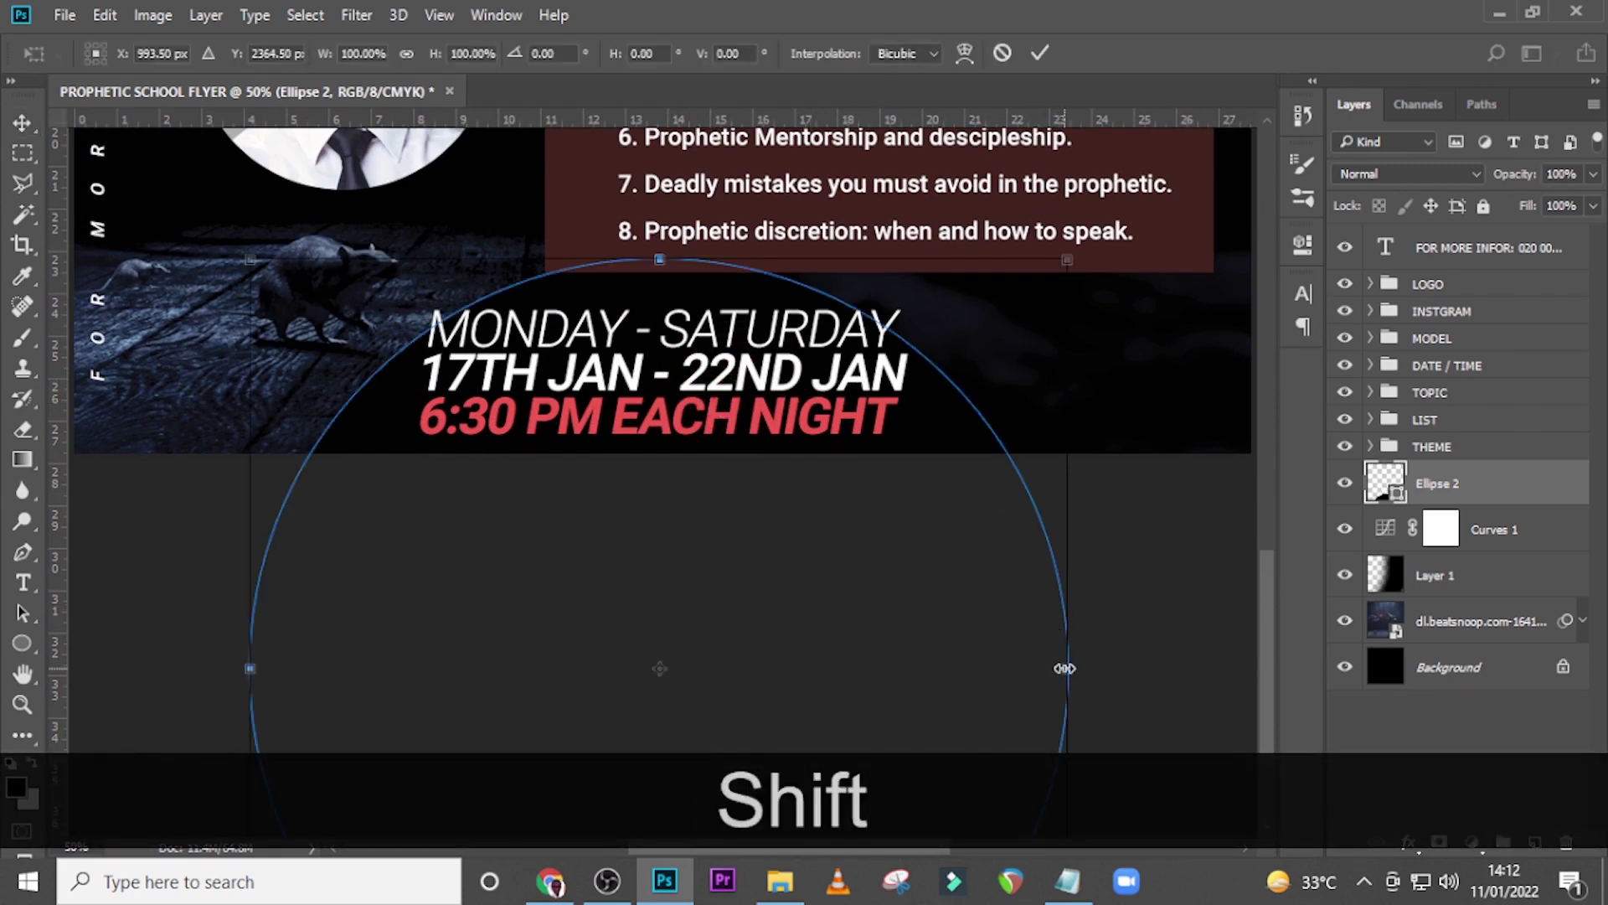
left_click_drag(1070, 669, 1229, 656)
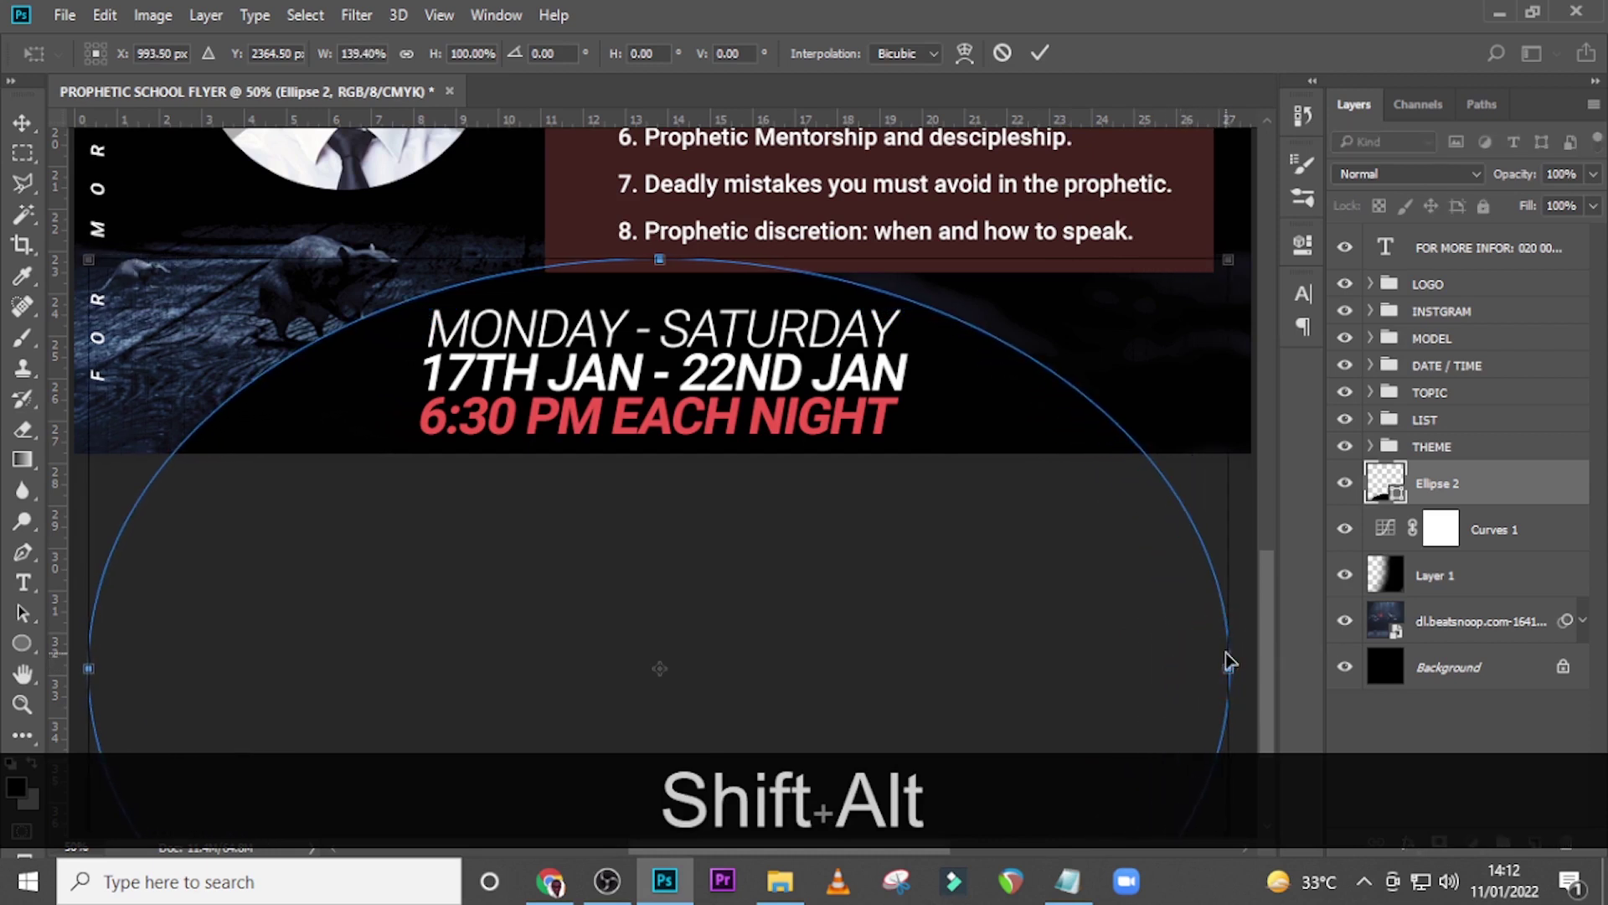
key("ctrl+alt+shift+h")
key("Right")
key("Right")
key("Right")
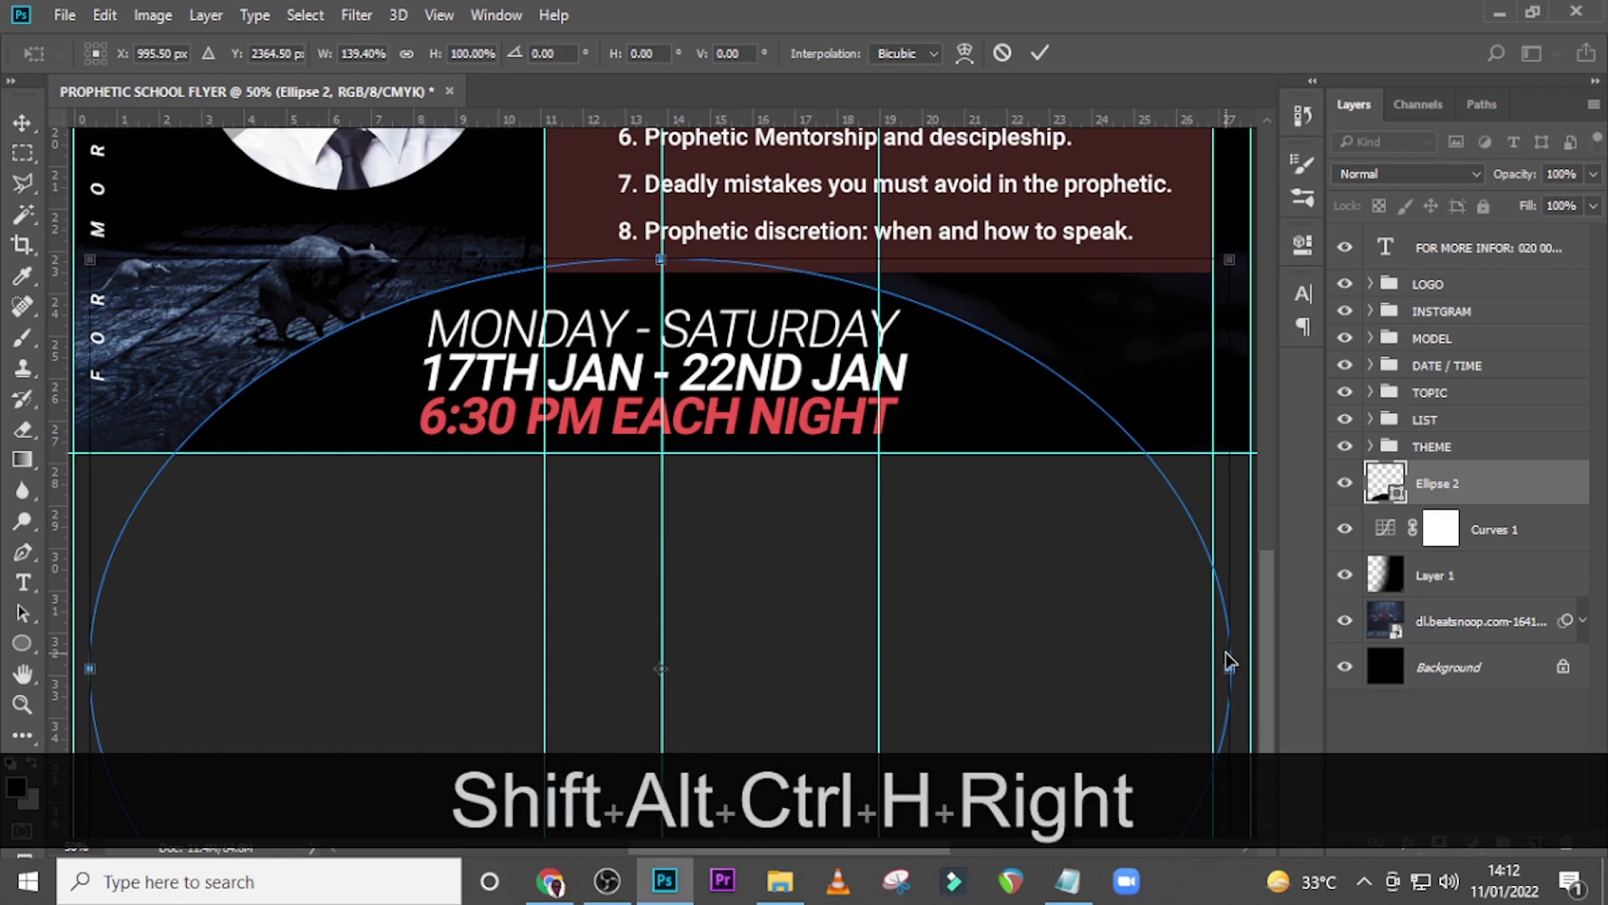
key("Return")
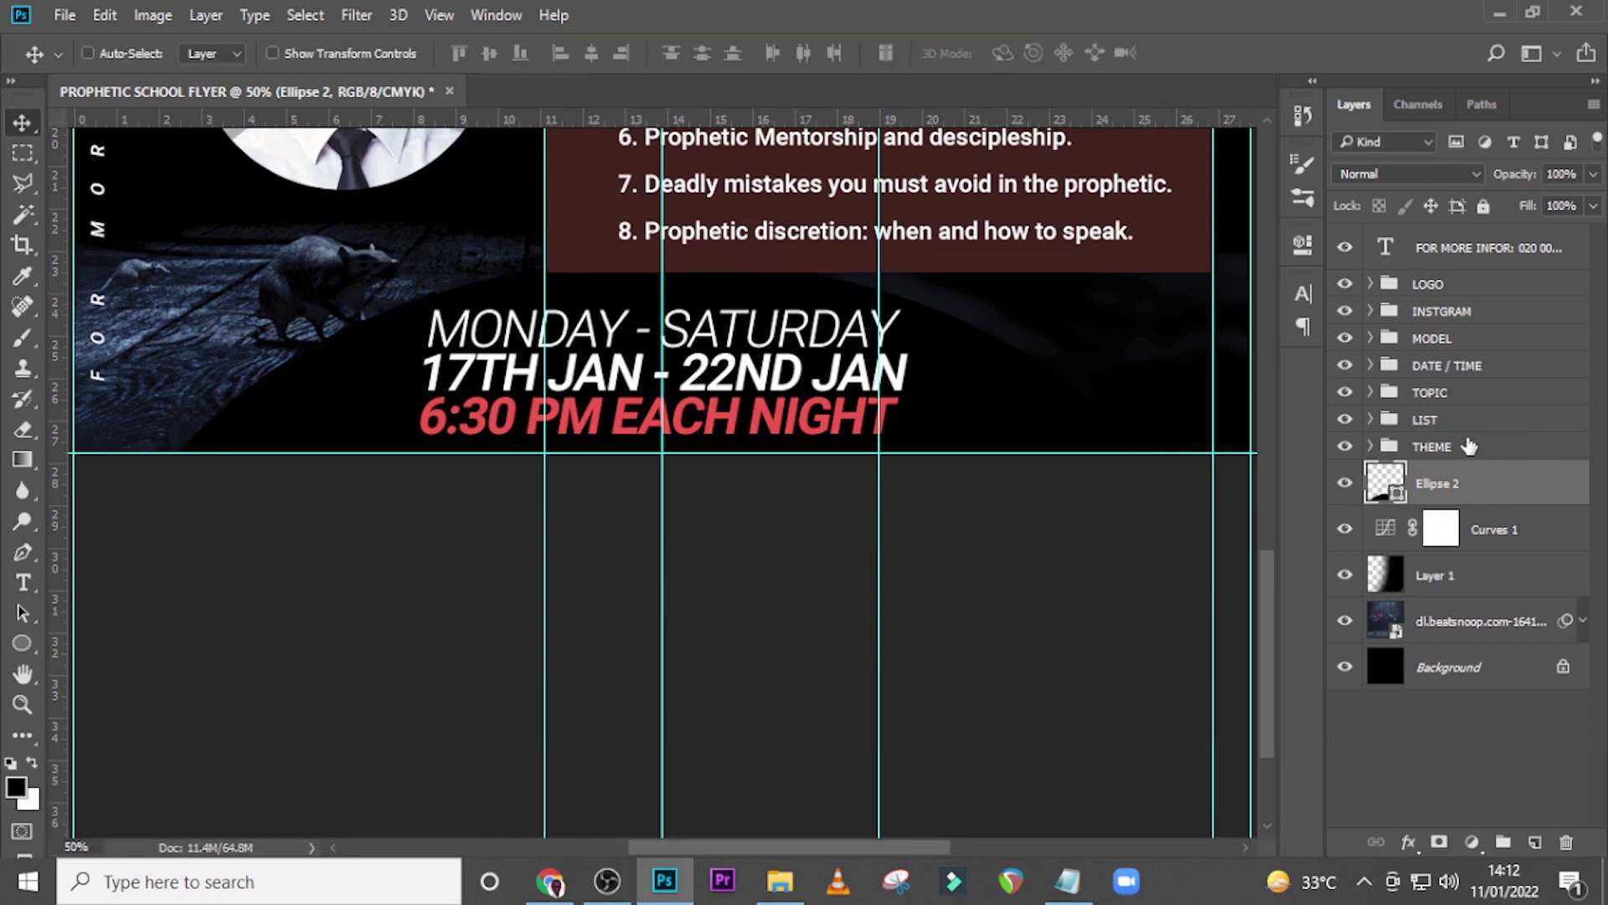
Check the bottom ellipse's black fill colour and lower the shape layer's opacity to 91%
double_click(1396, 493)
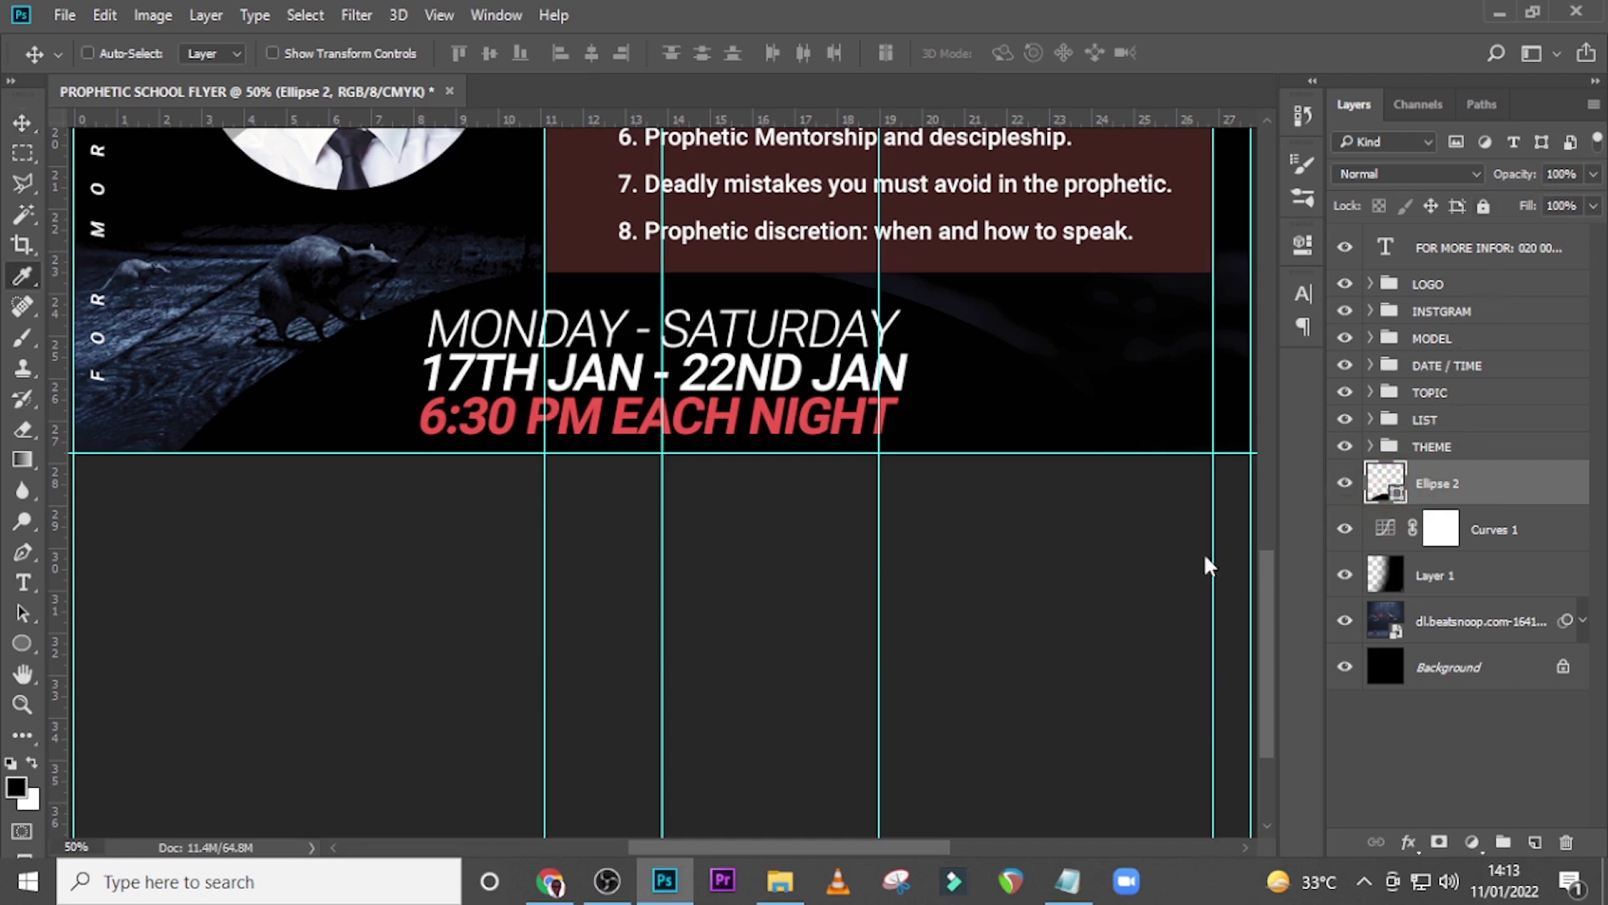
left_click(847, 639)
left_click(1453, 281)
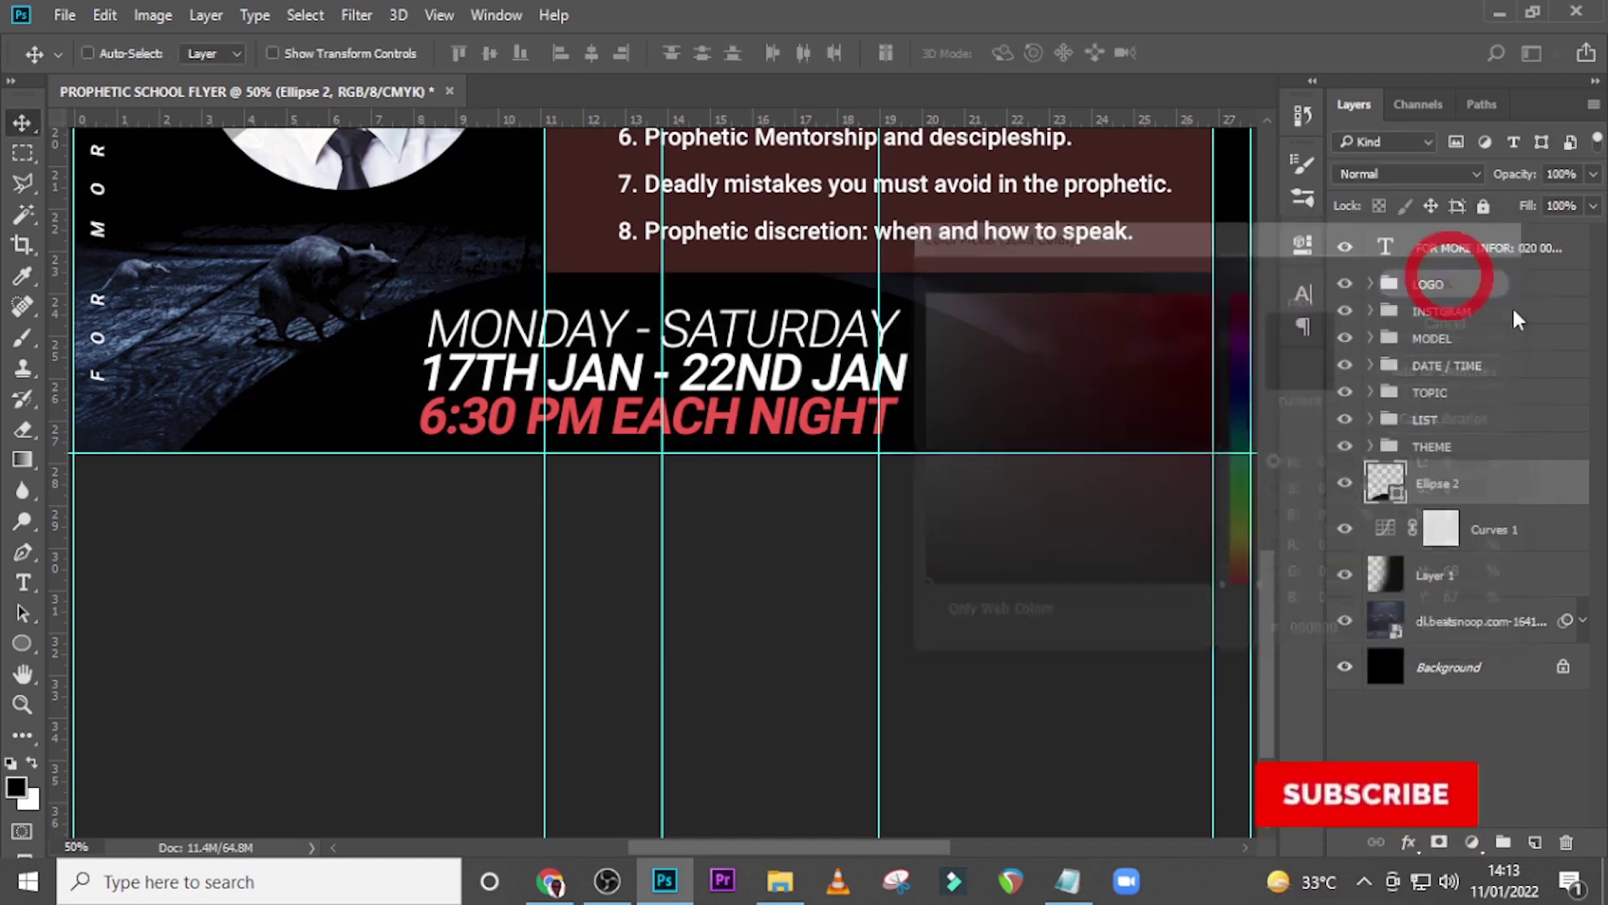
left_click(1593, 175)
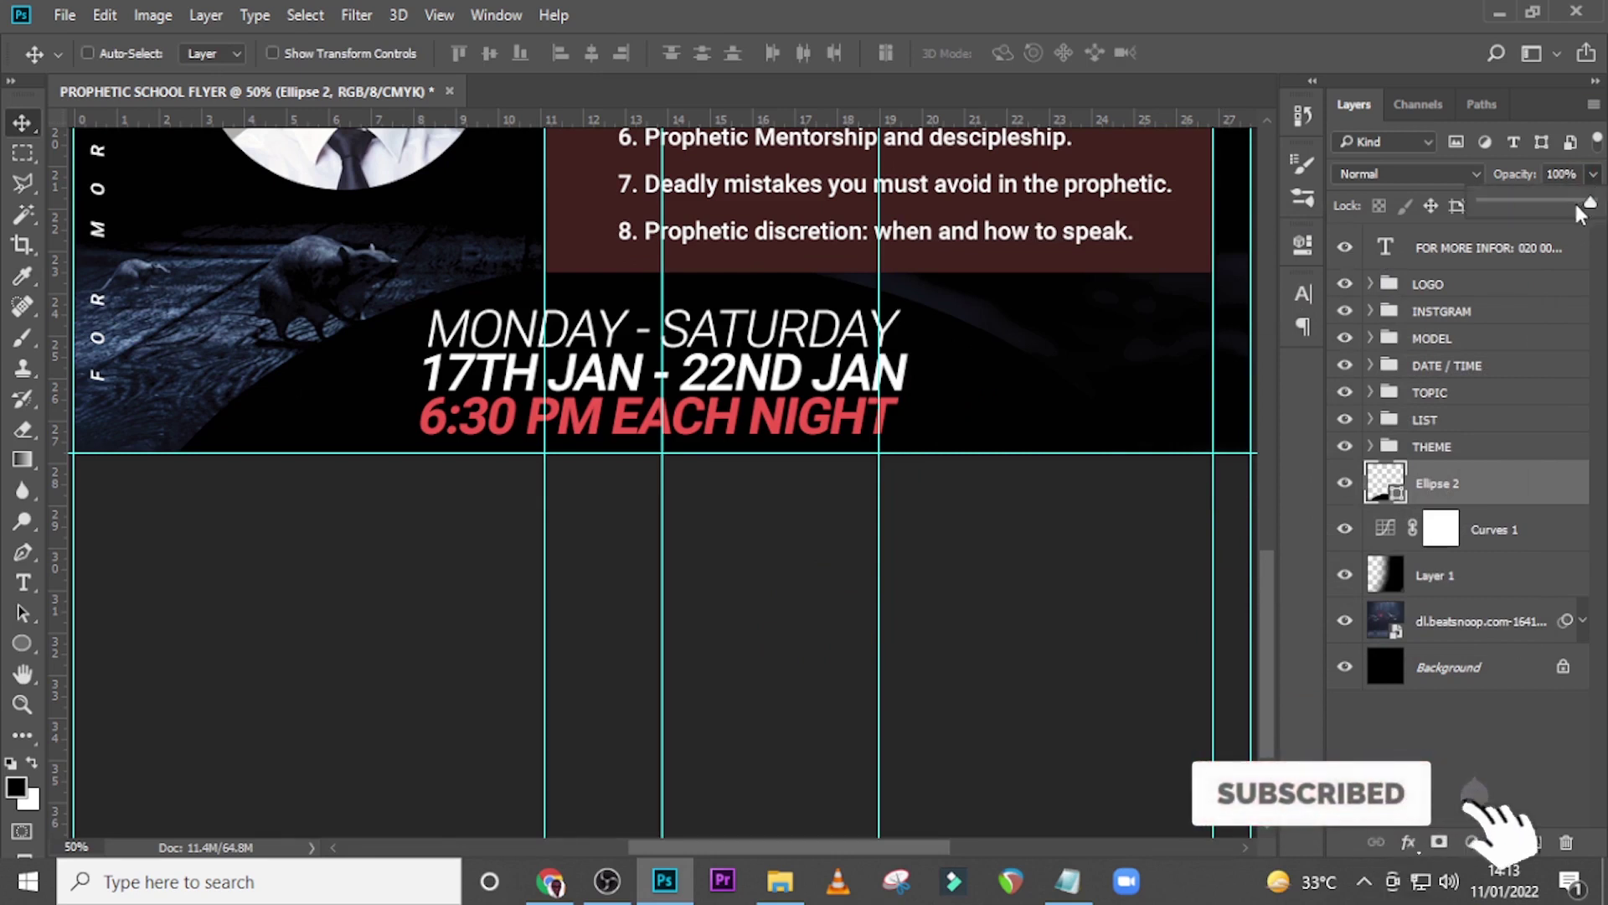
left_click_drag(1591, 203, 1580, 208)
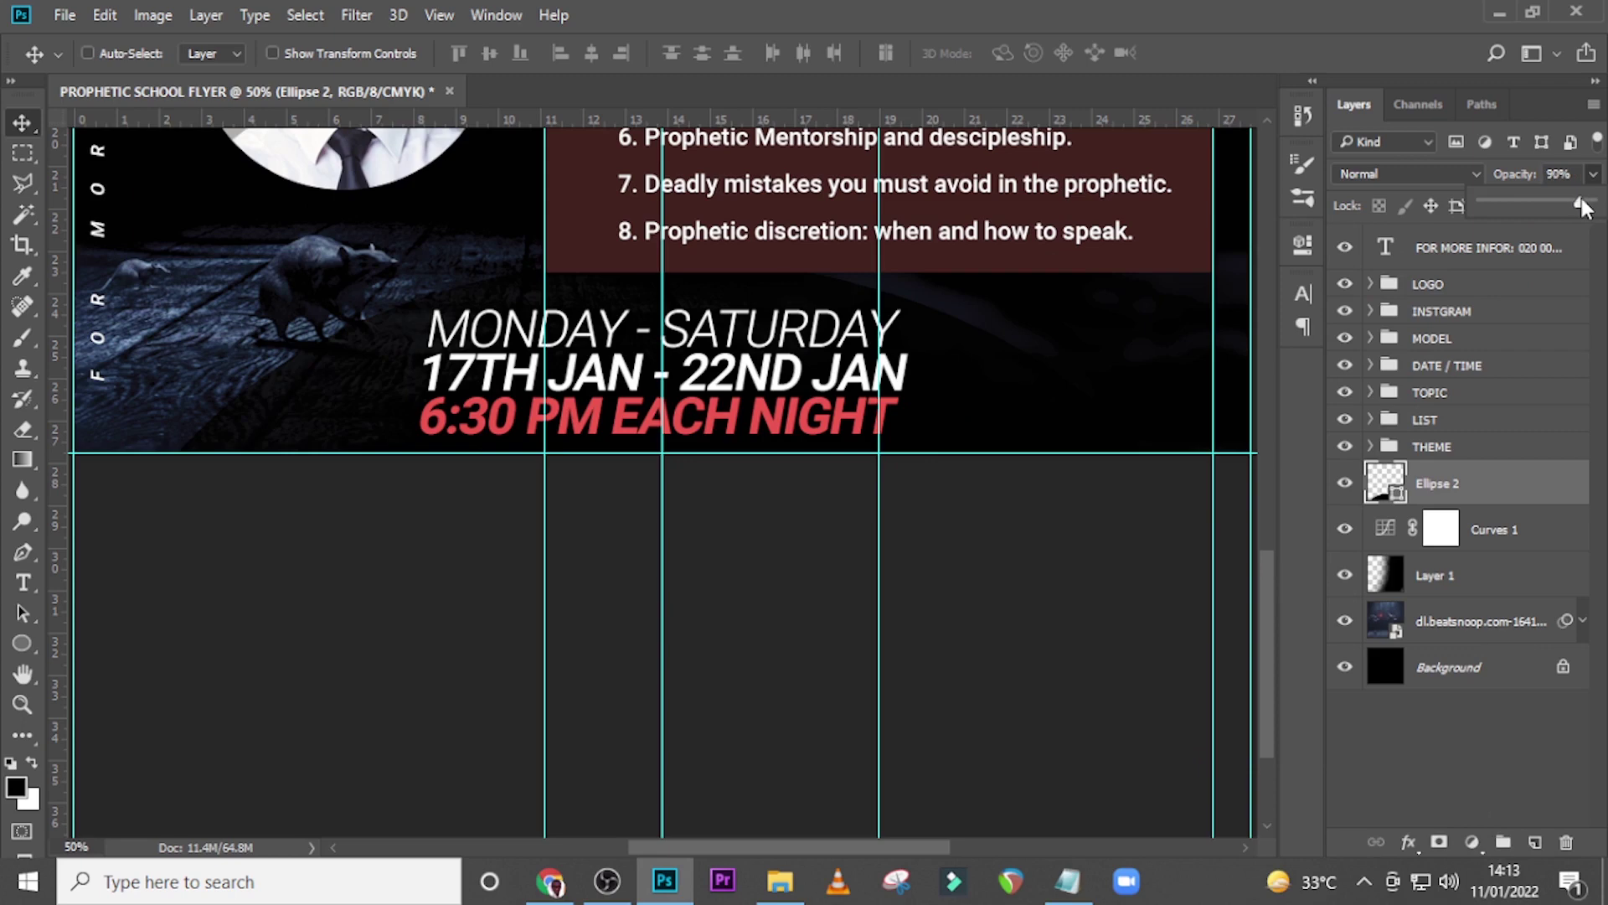
left_click(1417, 15)
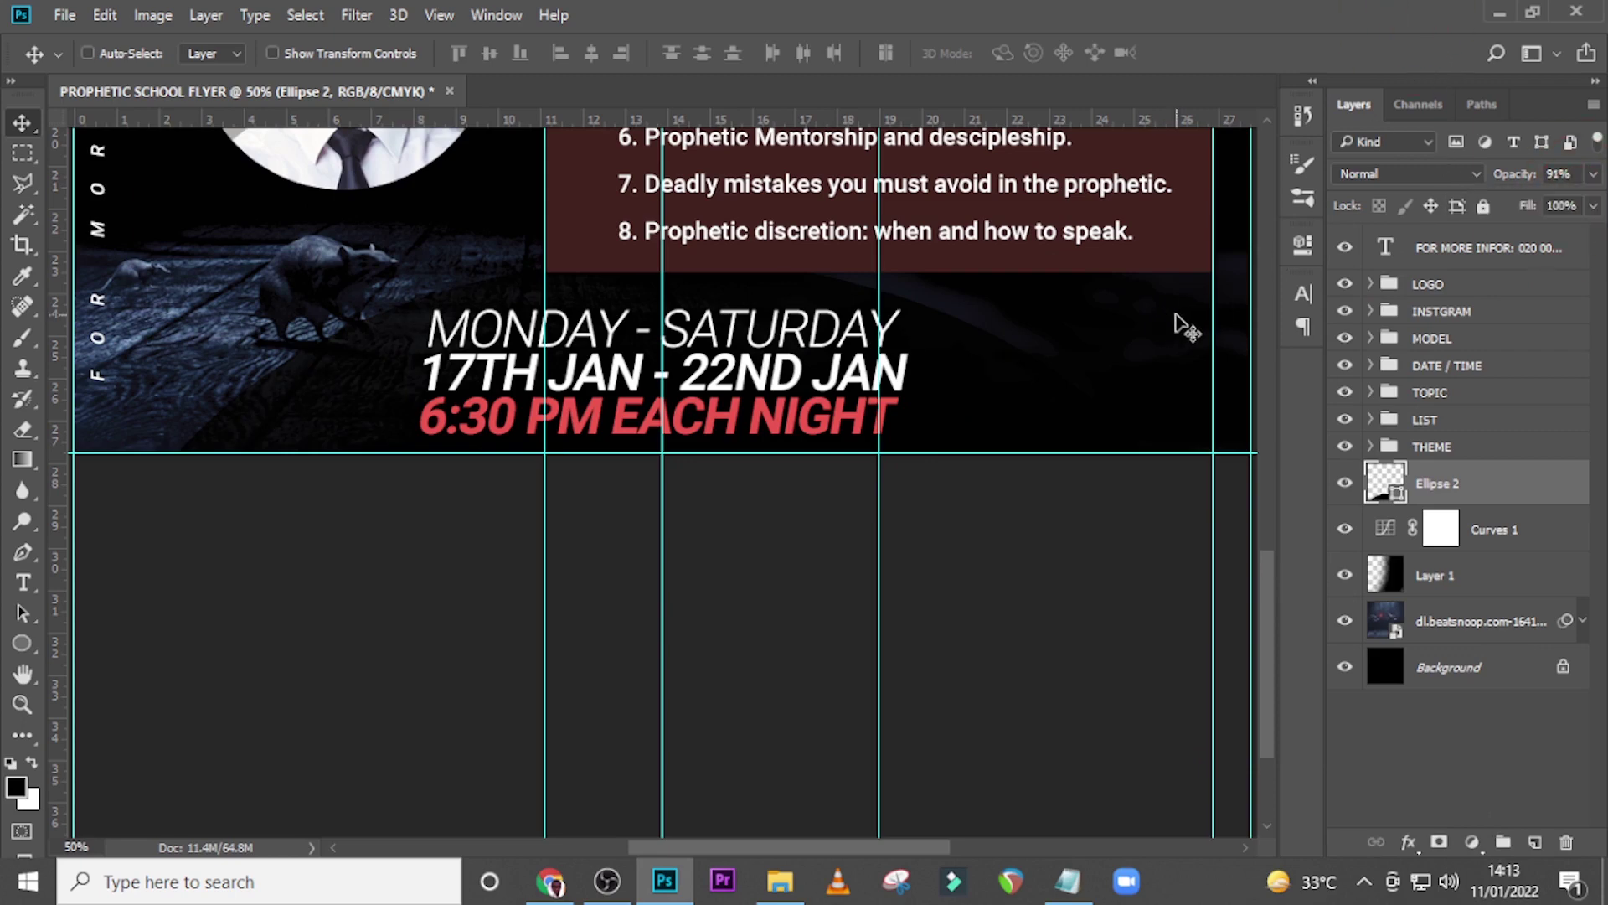
key("ctrl+0")
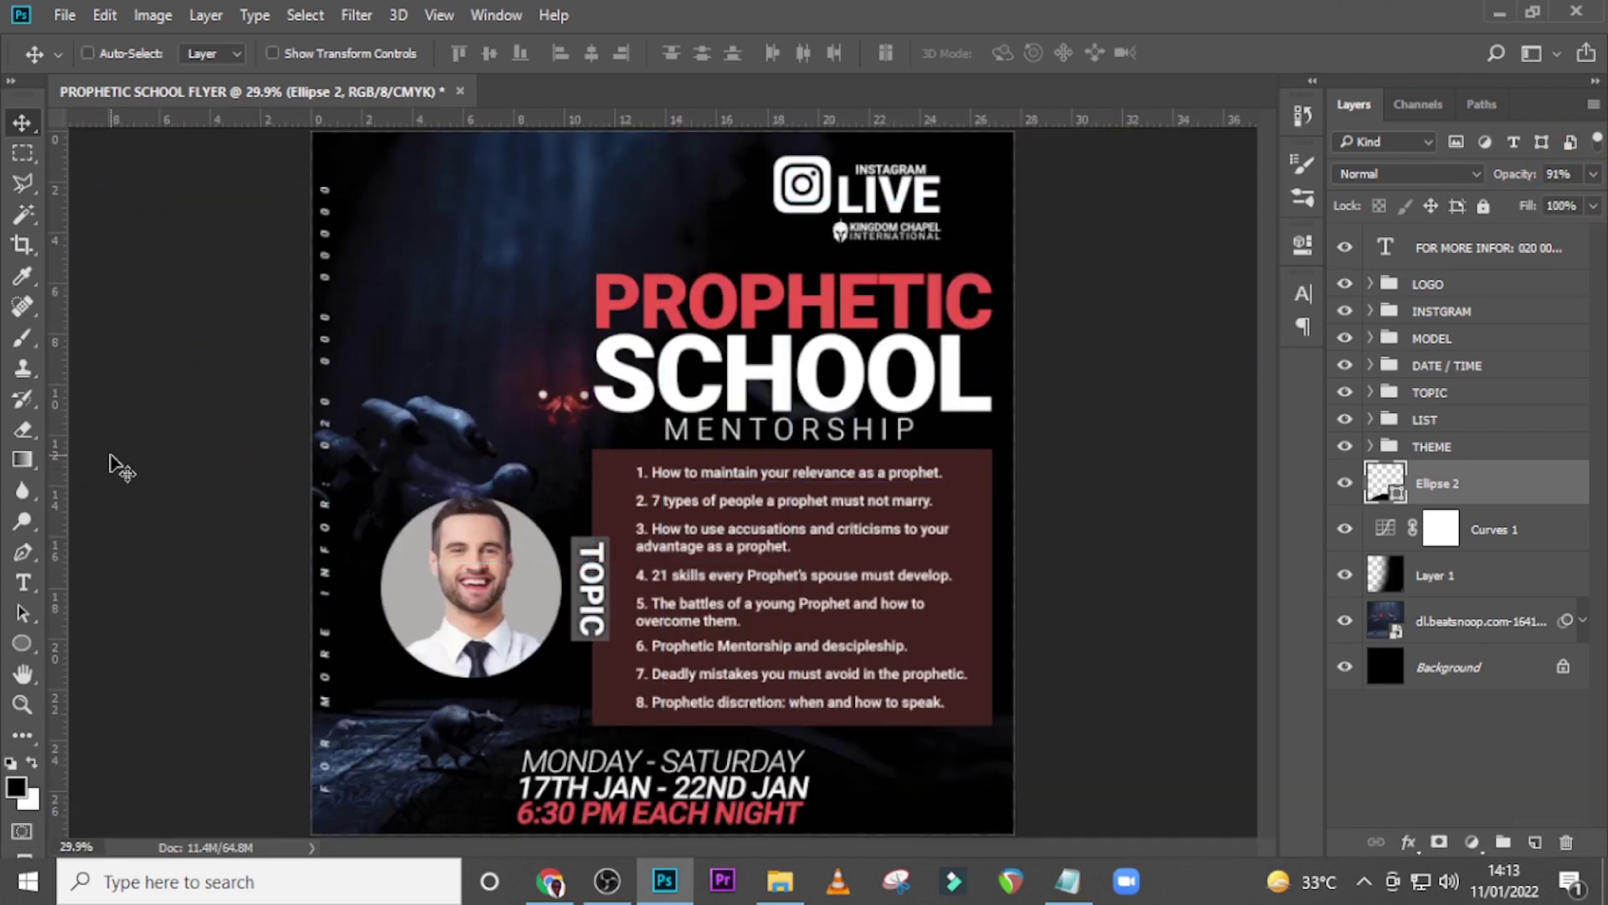
Add a new layer at the top of the stack and paint one soft 1300 px glow beside SCHOOL in the red sampled from PROPHETIC
key("b")
left_click(1478, 247)
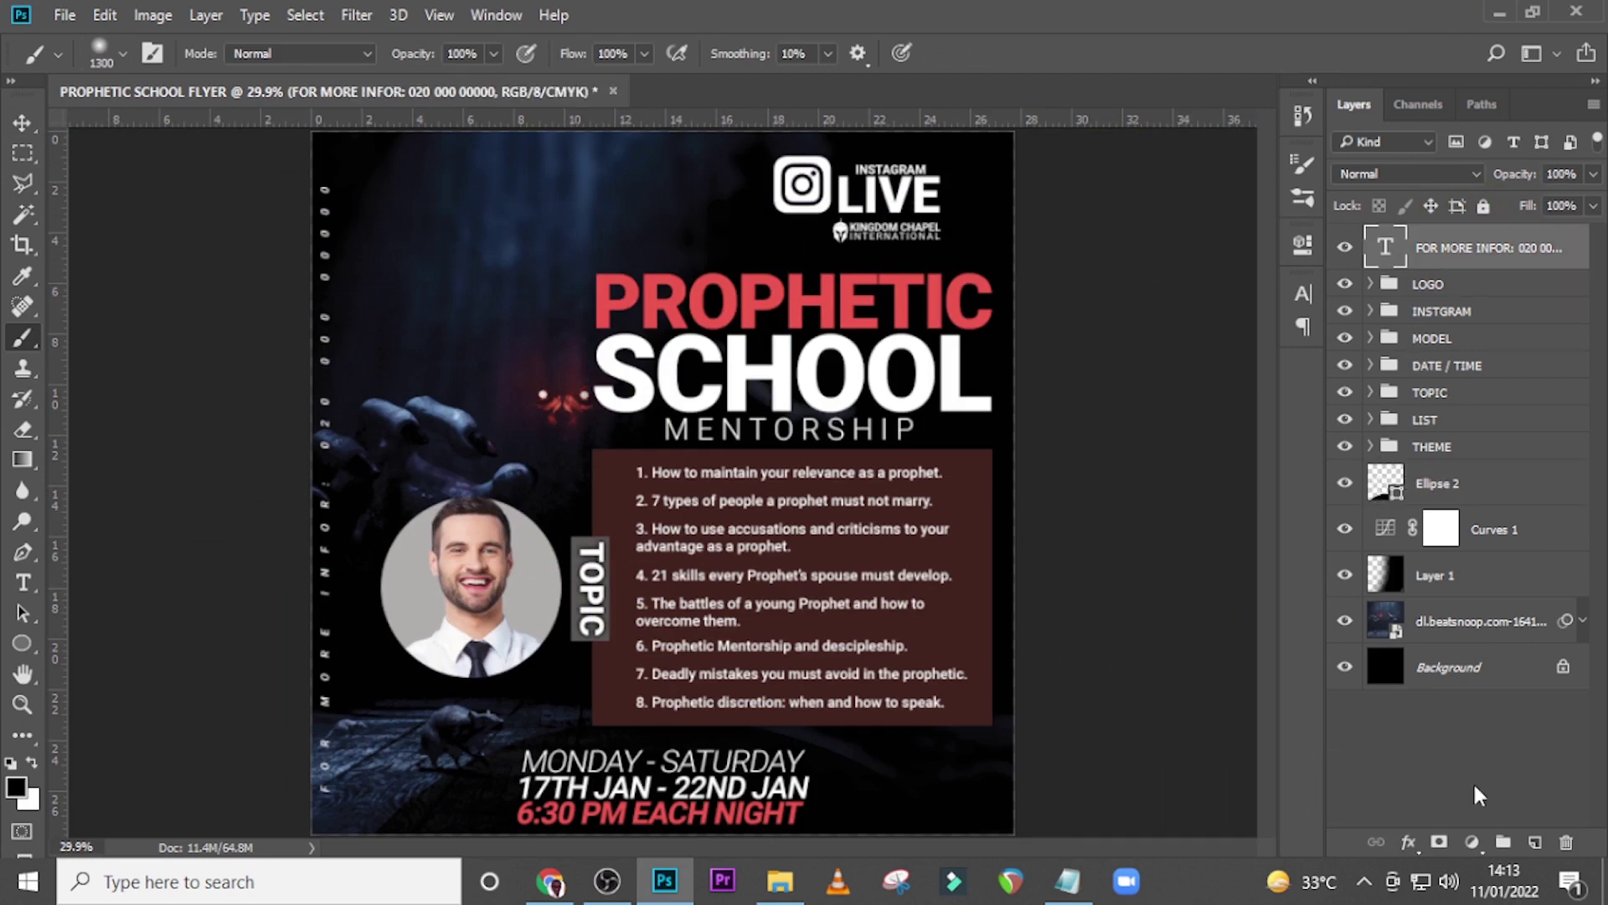
left_click(1534, 842)
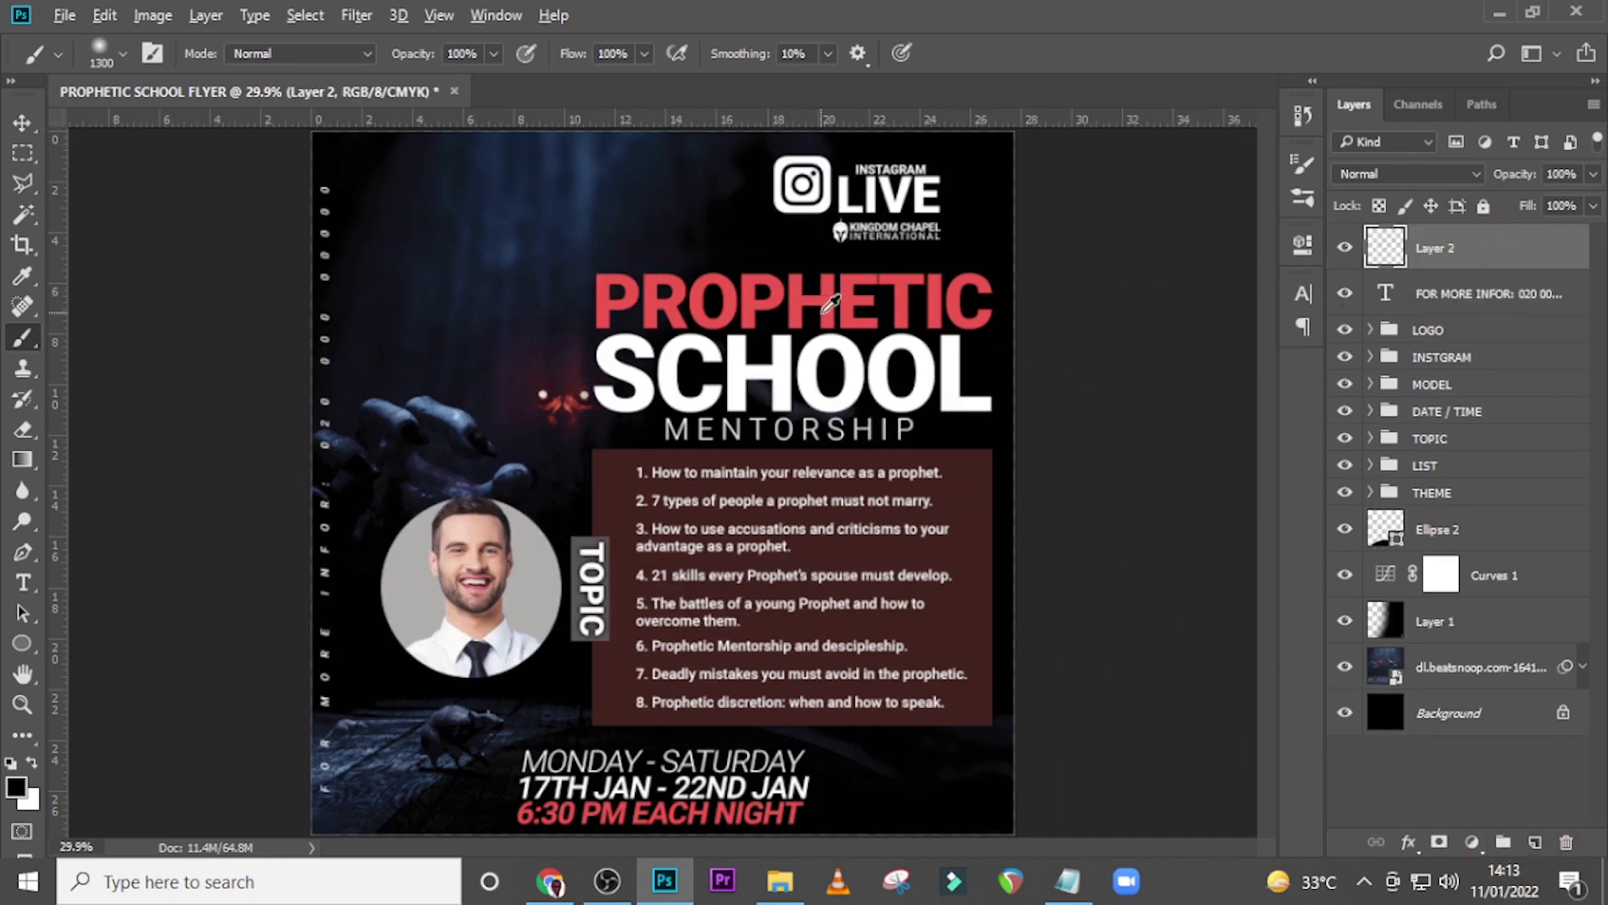
left_click(803, 287, "alt")
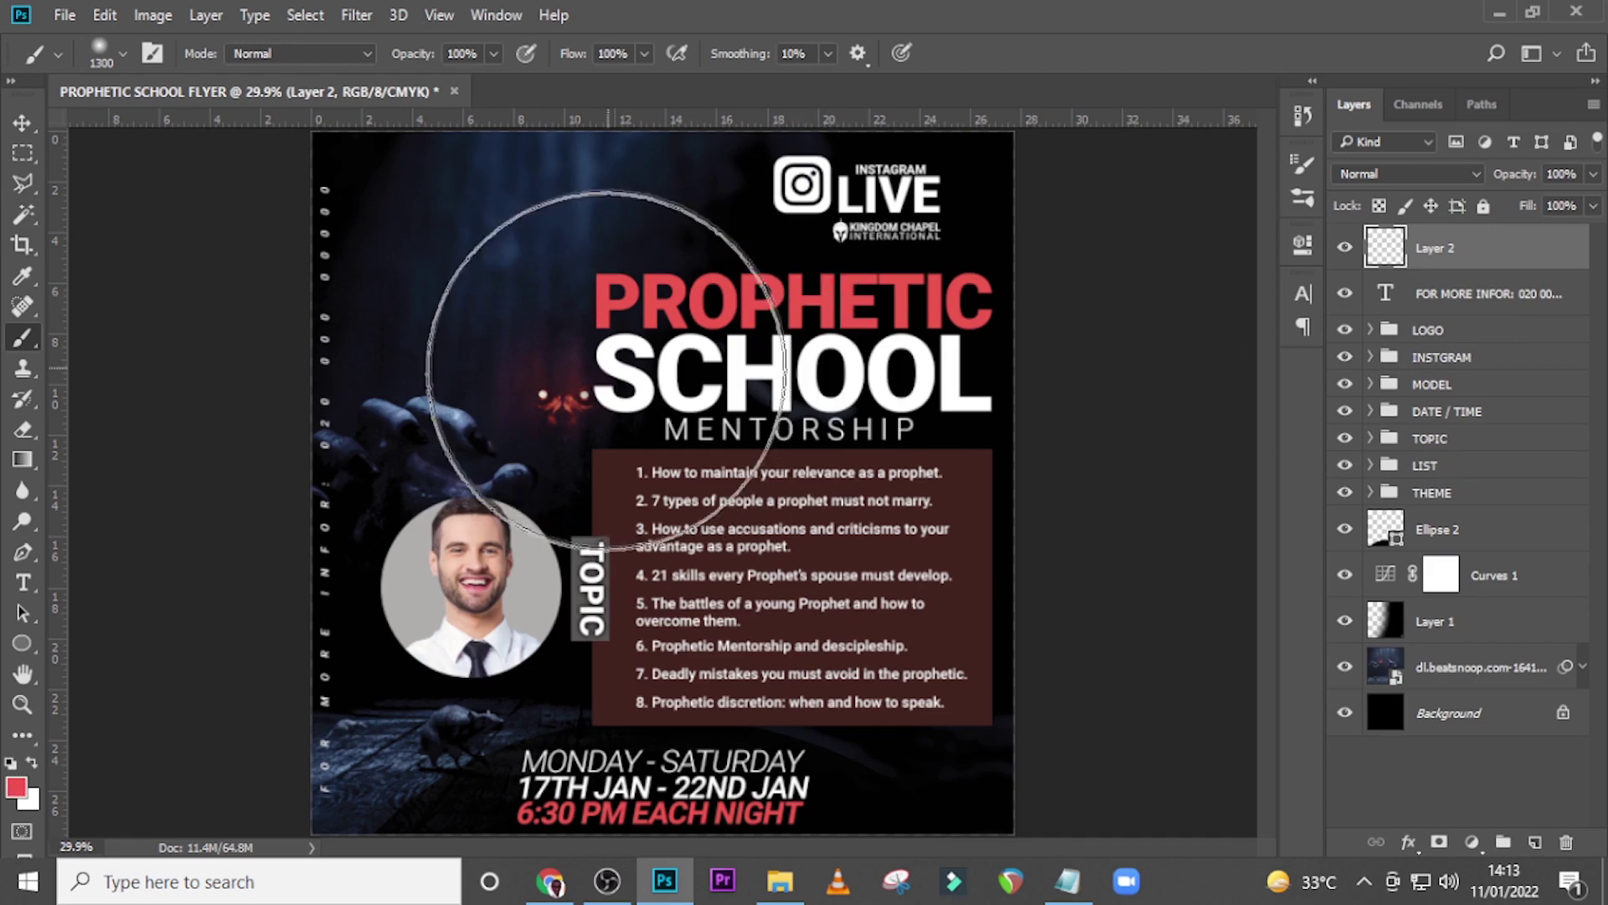
left_click(591, 398)
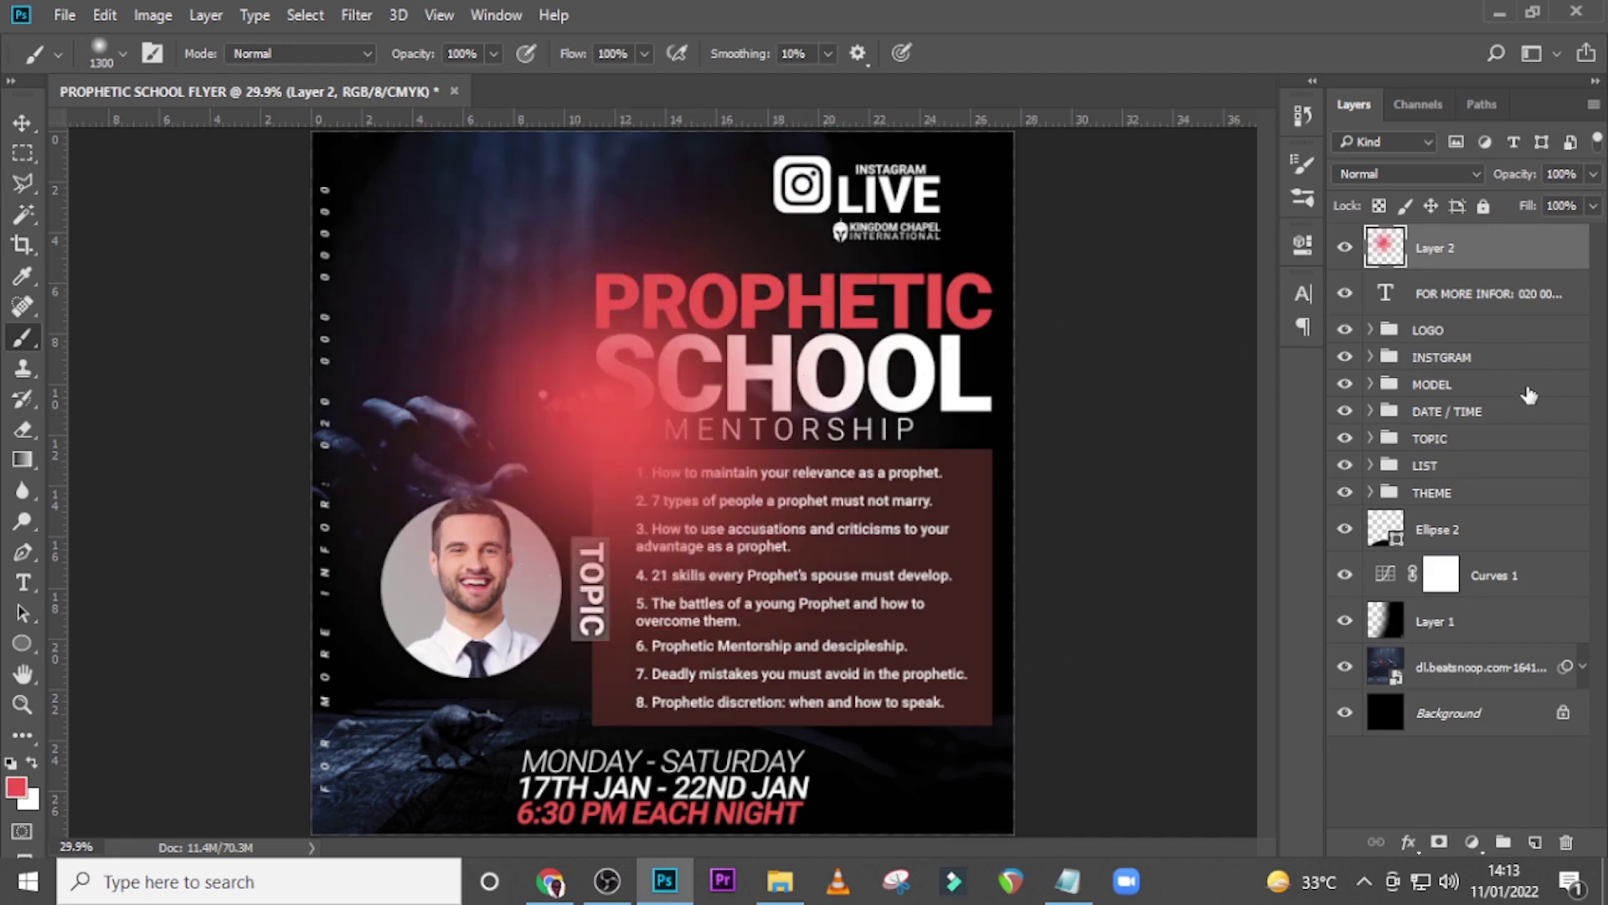
Set the red glow layer to Screen blending at 34% opacity
left_click(1416, 178)
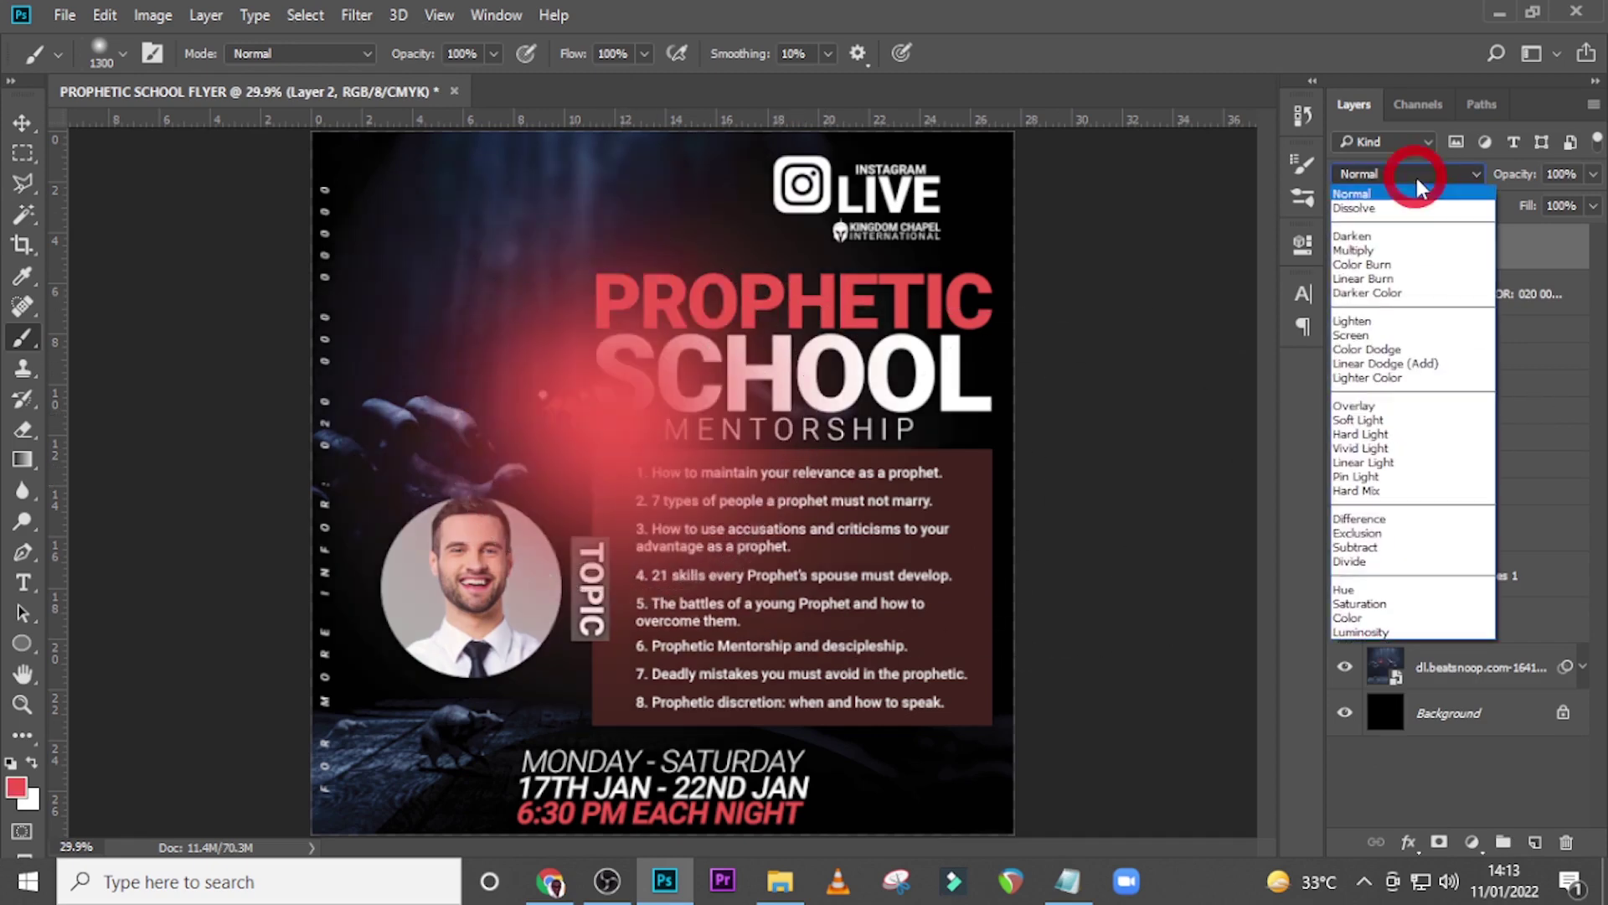
left_click(1364, 337)
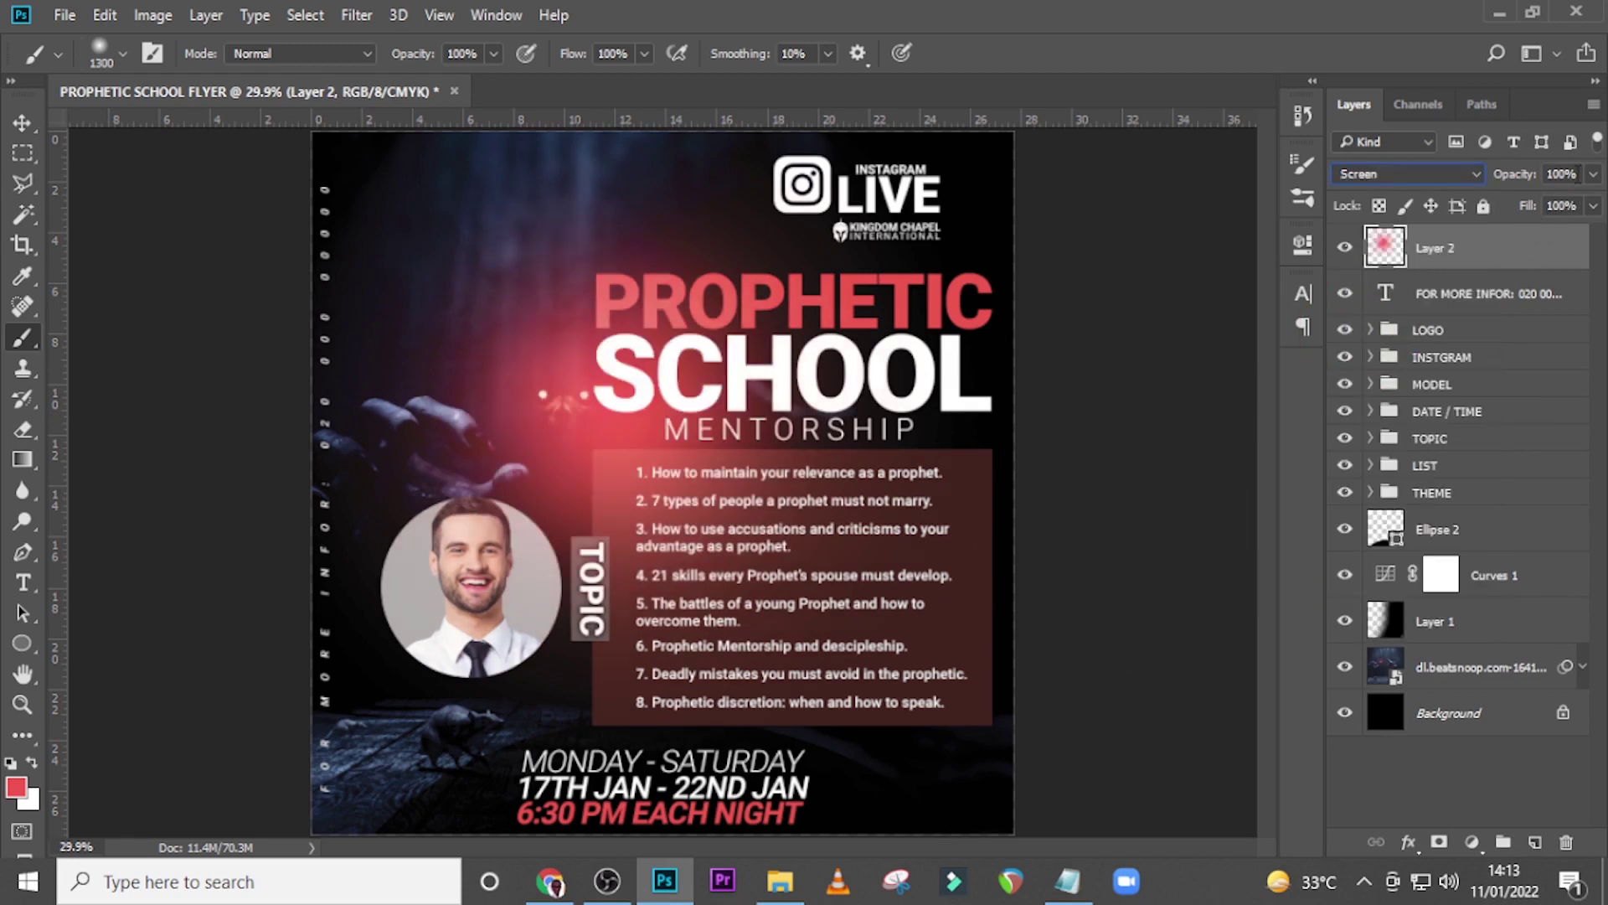
left_click_drag(1578, 174, 1534, 176)
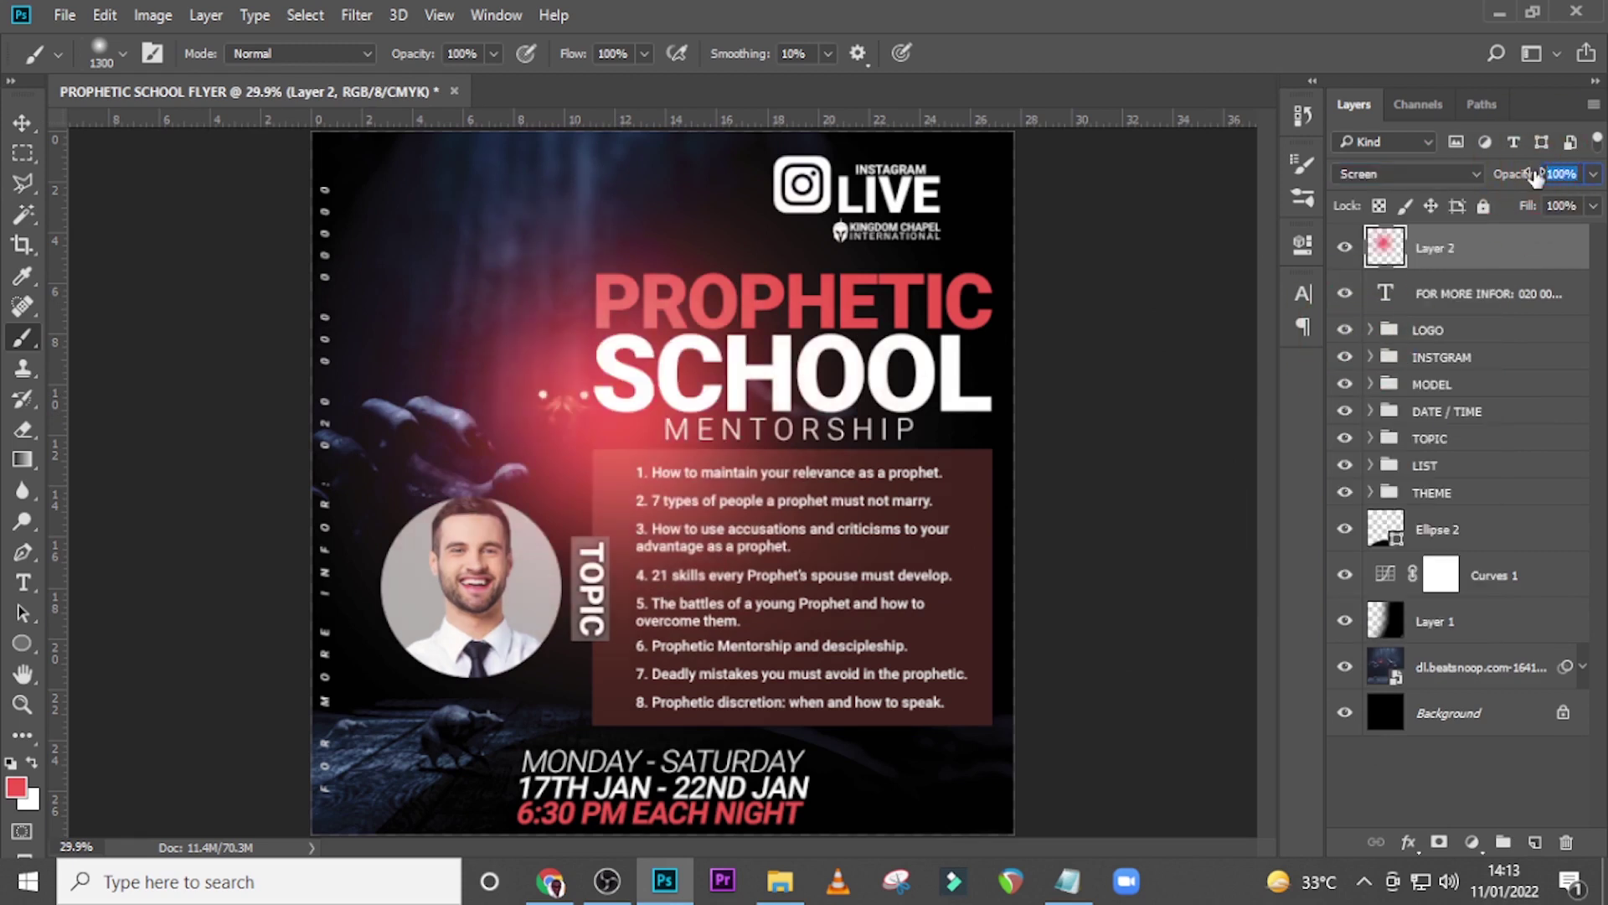
type("34")
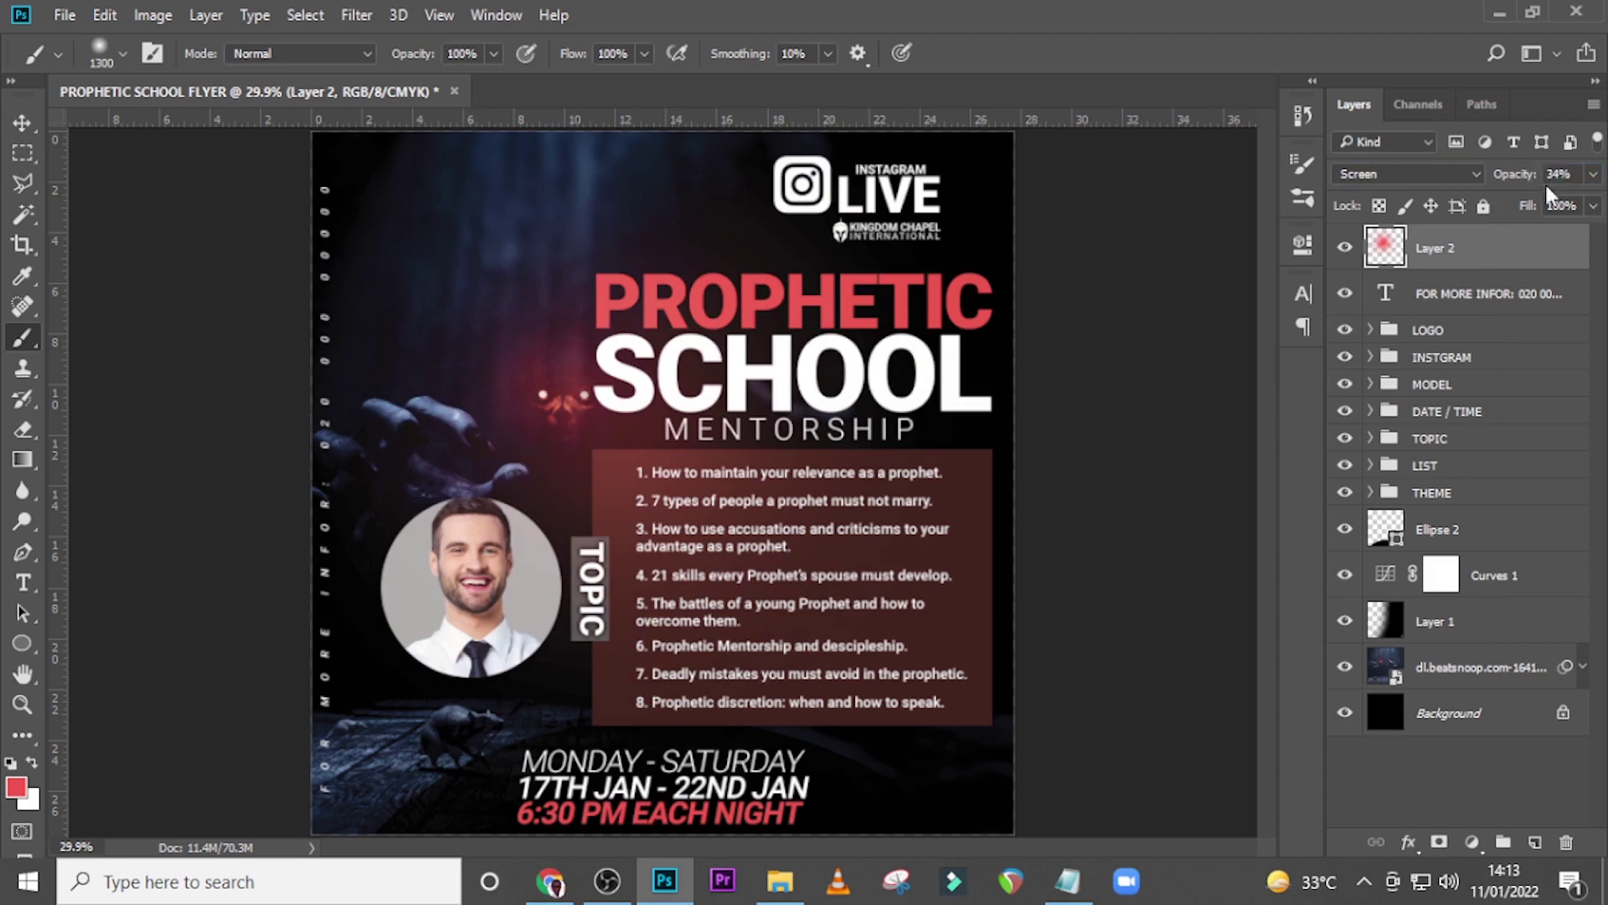
Scale the red glow down with Free Transform and shift it slightly down and to the right
type("v")
key("ctrl+t")
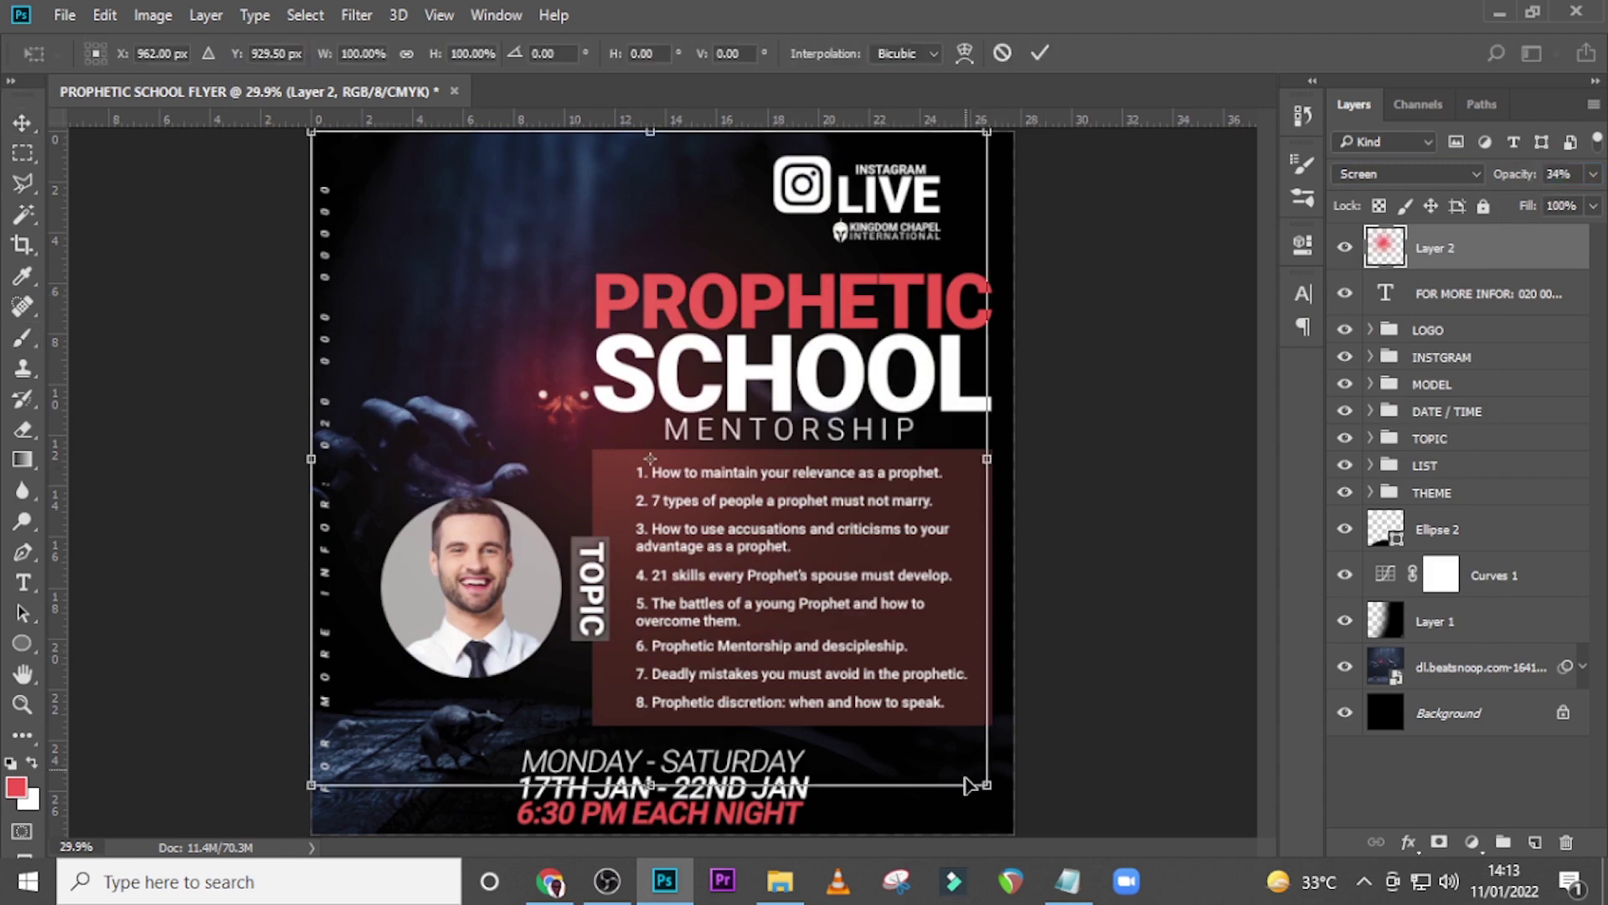
left_click_drag(987, 792, 852, 654)
left_click_drag(763, 490, 806, 532)
key("Return")
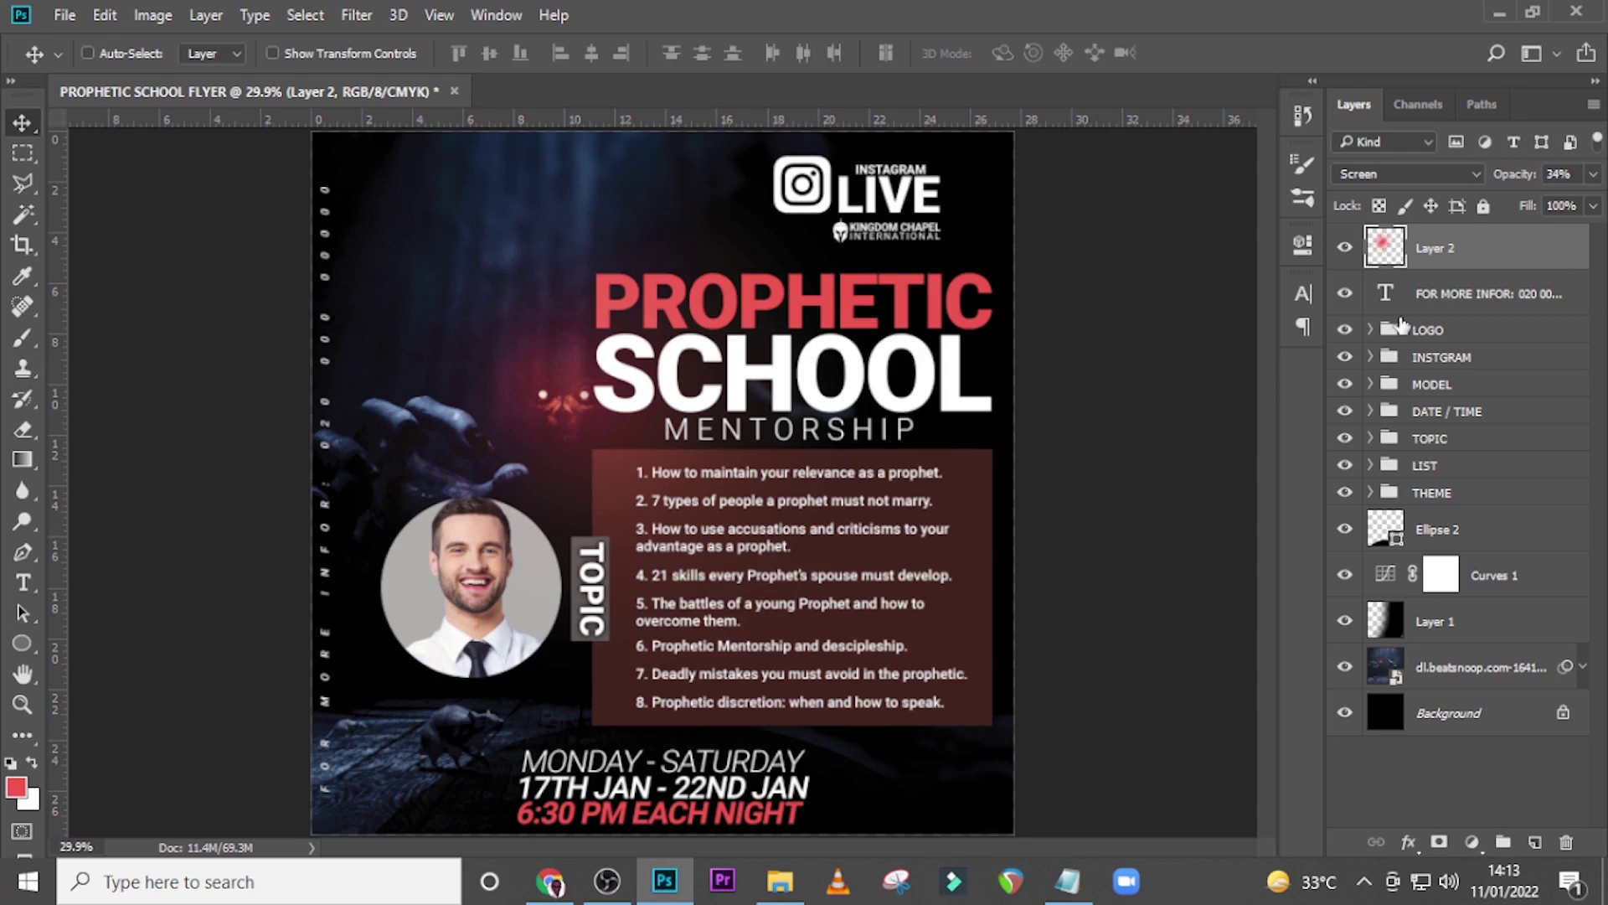
Group the ellipse, Curves adjustment, black shading and background photo layers and name the group BG
left_click(1454, 533)
left_click(1483, 677, "shift")
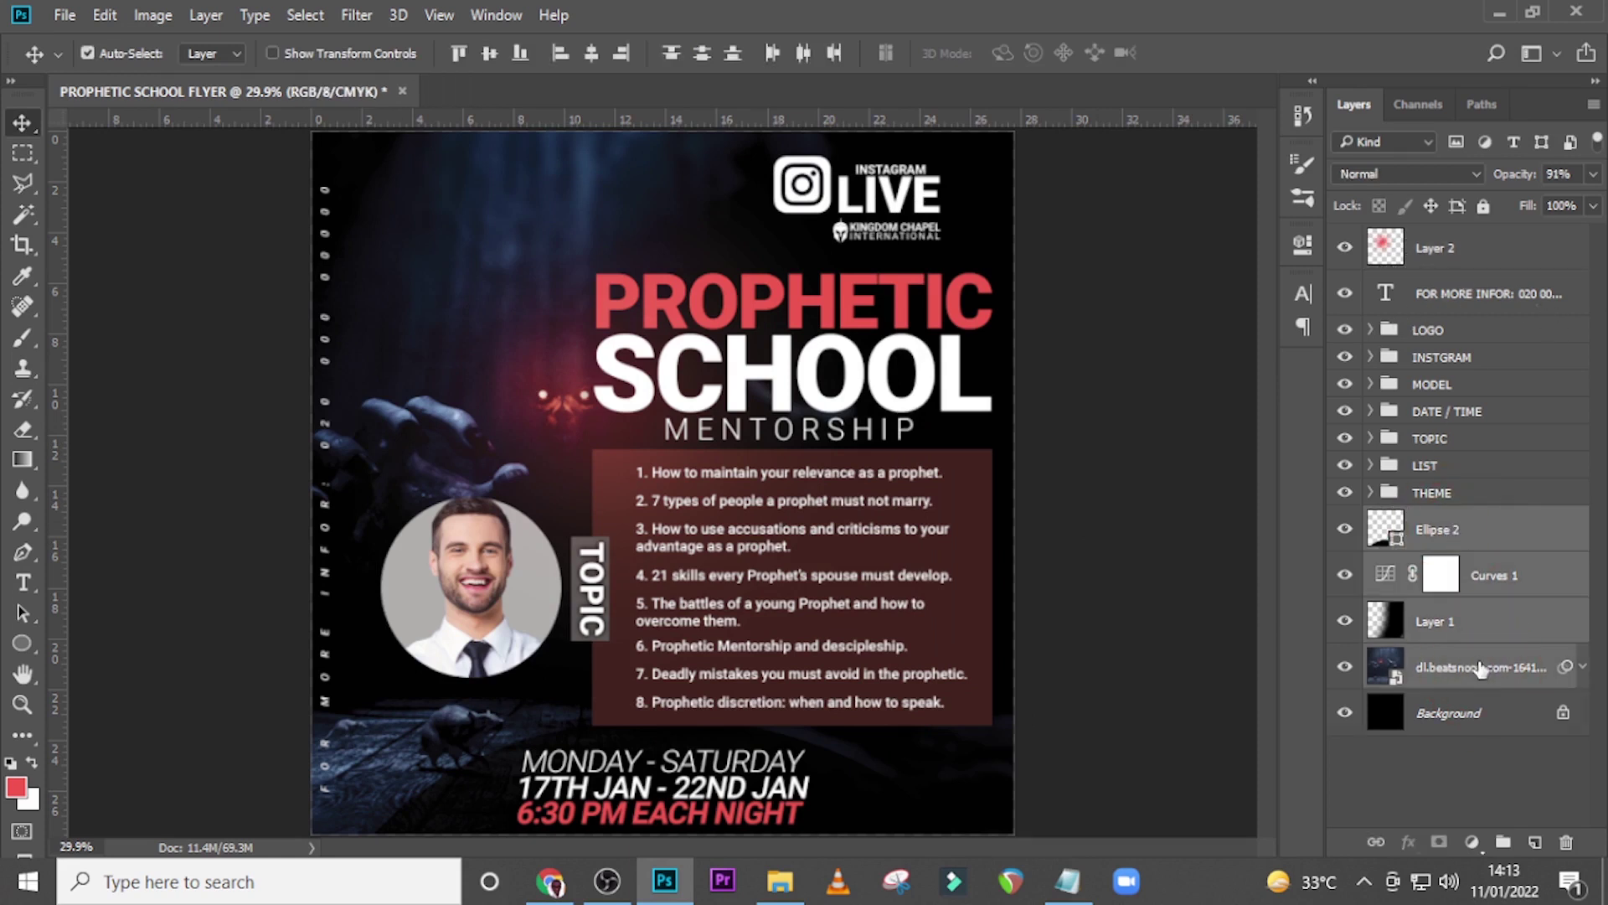
key("ctrl+g")
double_click(1435, 520)
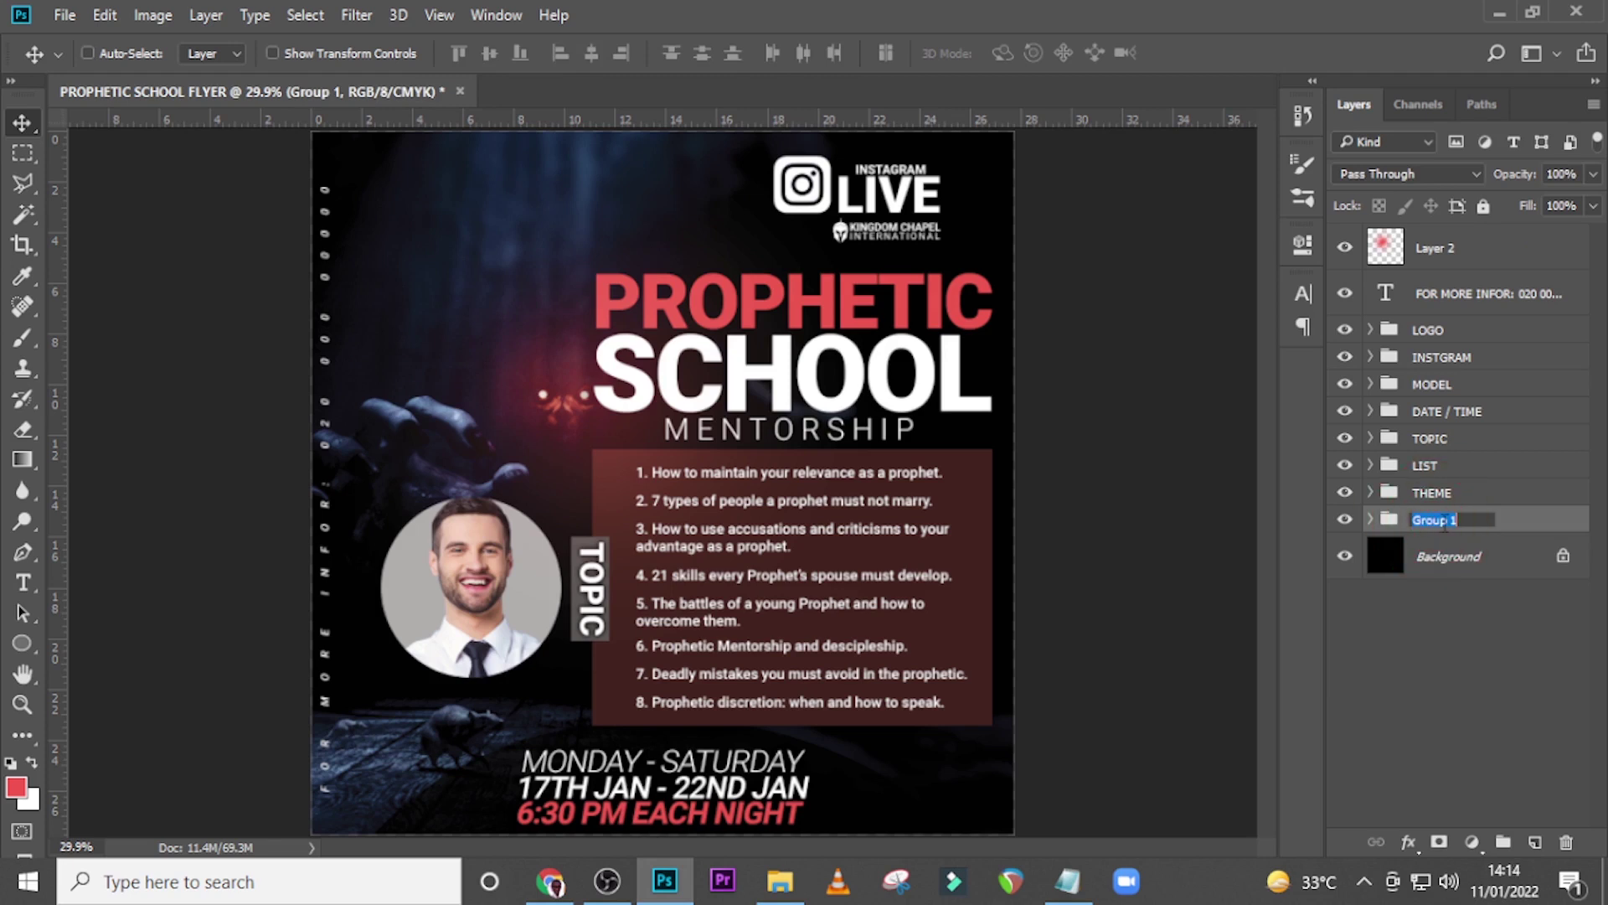
key("Return")
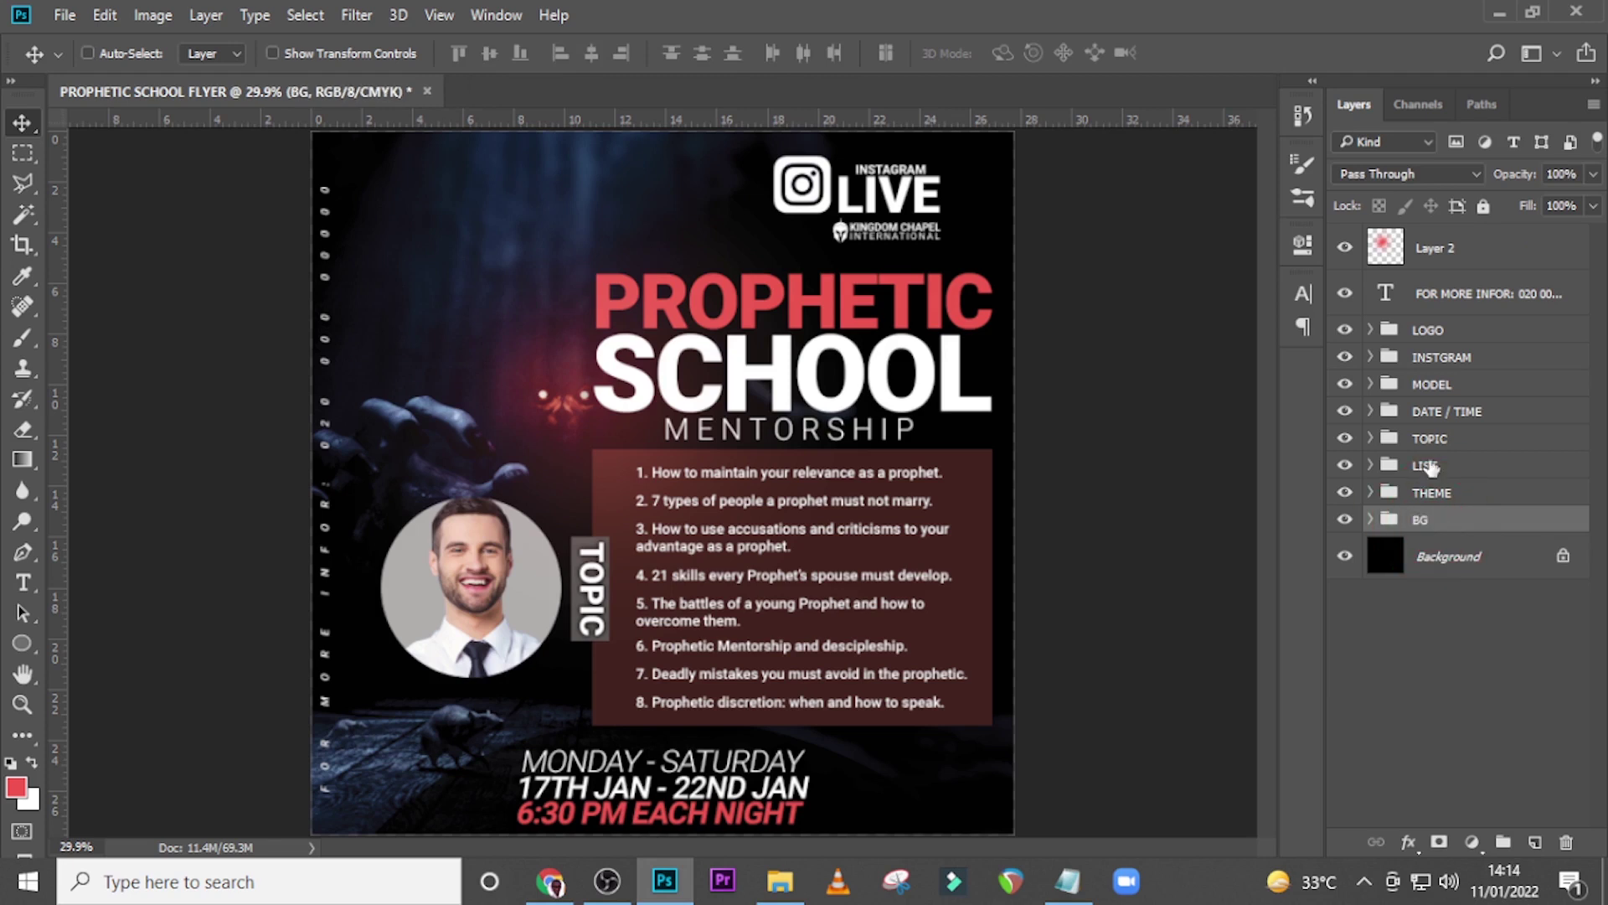